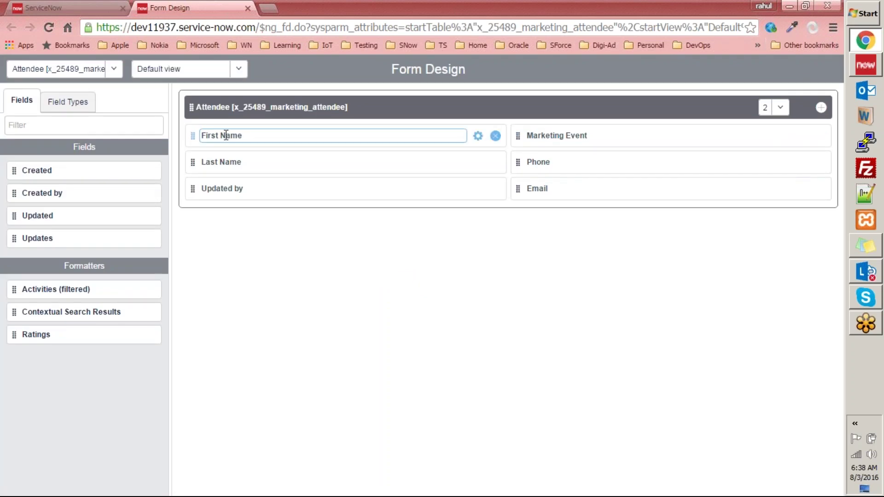
# Review the properties of the First Name and Phone fields on the Attendee form, then close the form designer.
pyautogui.moveTo(192, 135)
pyautogui.mouseDown()
pyautogui.moveTo(207, 174)
pyautogui.moveTo(228, 173)
pyautogui.moveTo(192, 122)
pyautogui.moveTo(189, 134)
pyautogui.mouseUp()
pyautogui.click(478, 137)
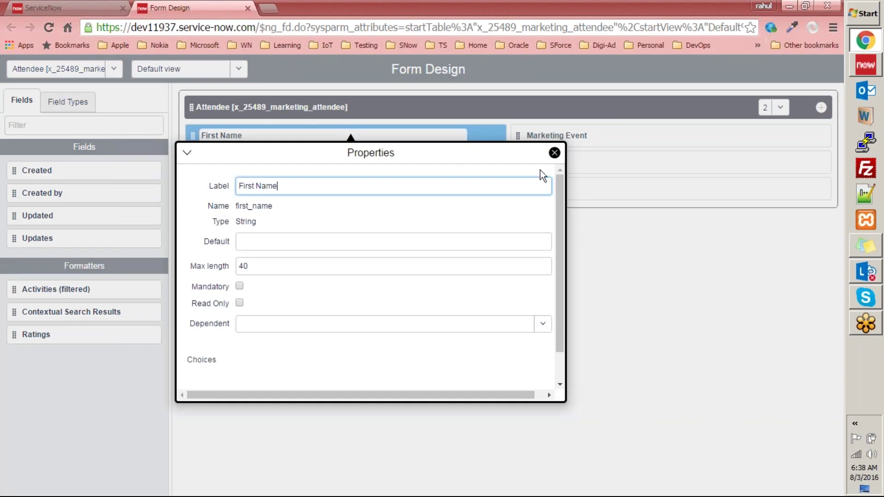
pyautogui.moveTo(559, 183)
pyautogui.mouseDown()
pyautogui.moveTo(558, 261)
pyautogui.moveTo(558, 184)
pyautogui.mouseUp()
pyautogui.click(554, 154)
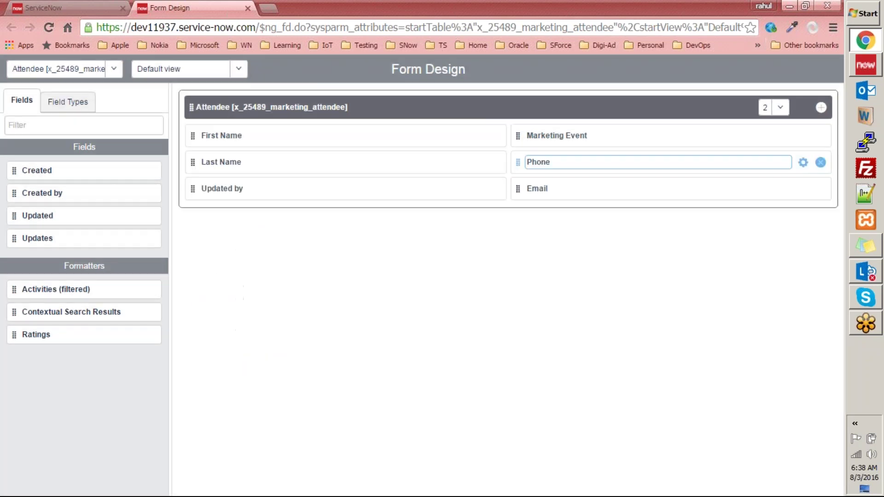
pyautogui.click(803, 164)
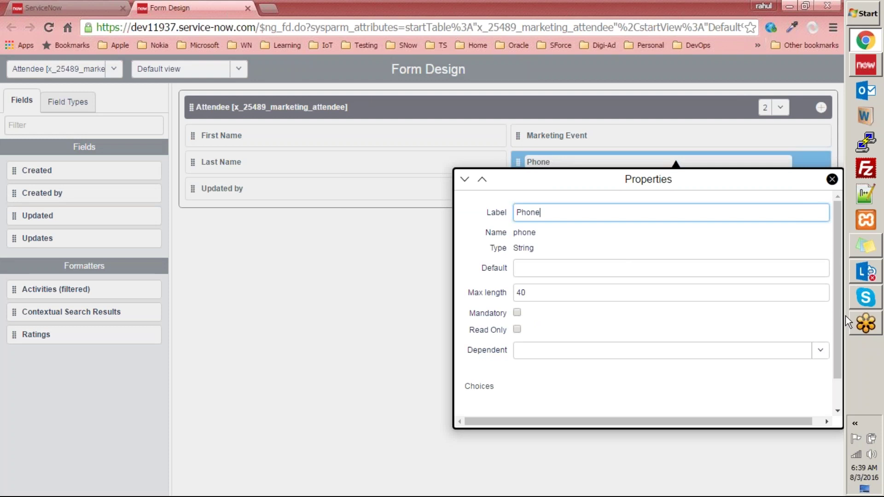
pyautogui.moveTo(838, 316); pyautogui.dragTo(836, 277)
pyautogui.click(832, 179)
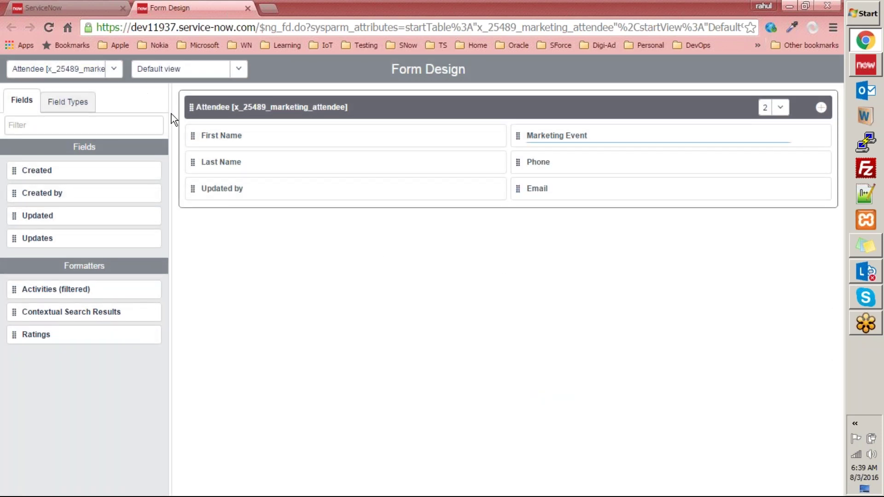
pyautogui.click(248, 8)
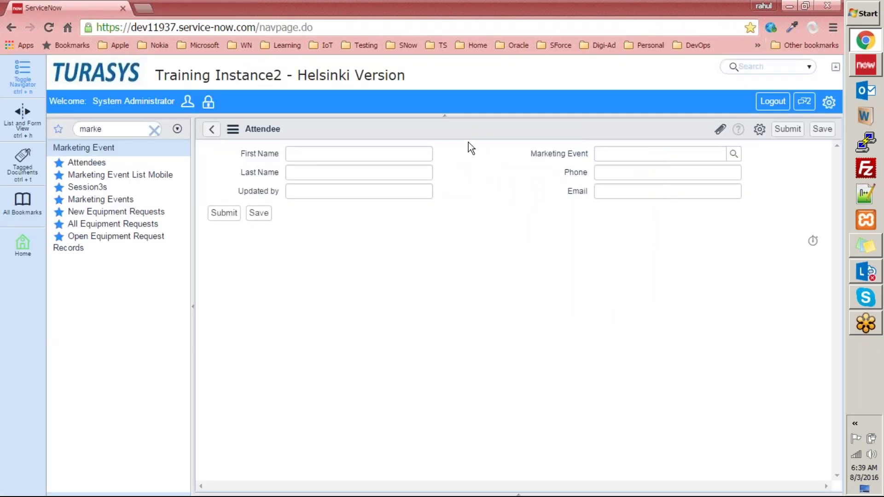
# Open the UI Policies configured for the Attendee form.
pyautogui.rightClick(473, 129)
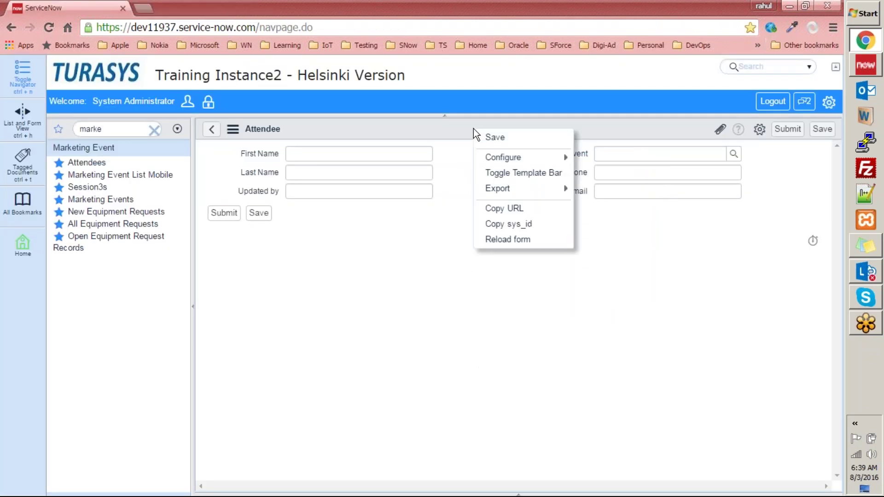
pyautogui.moveTo(532, 162)
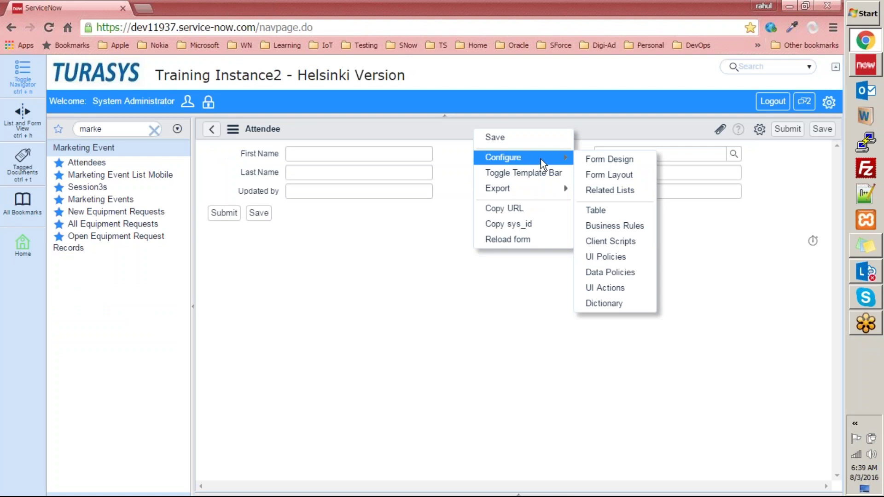
pyautogui.click(620, 161)
pyautogui.click(601, 257)
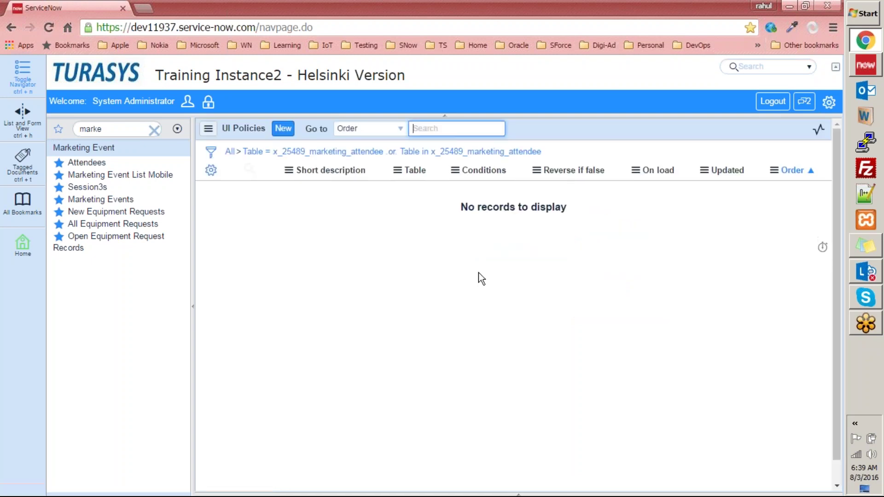
# Find UI Policies in the navigator by filtering for "ui polic", open the full list and look over its Table column.
pyautogui.doubleClick(121, 129)
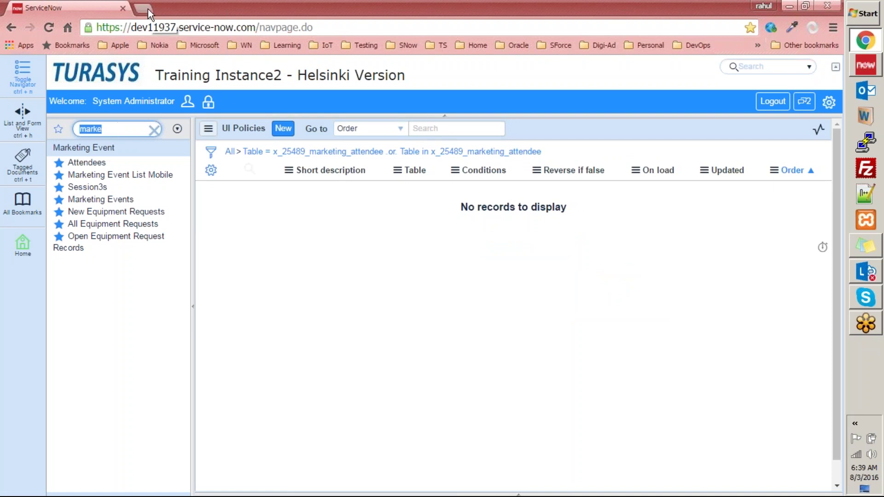
pyautogui.write('ui polic')
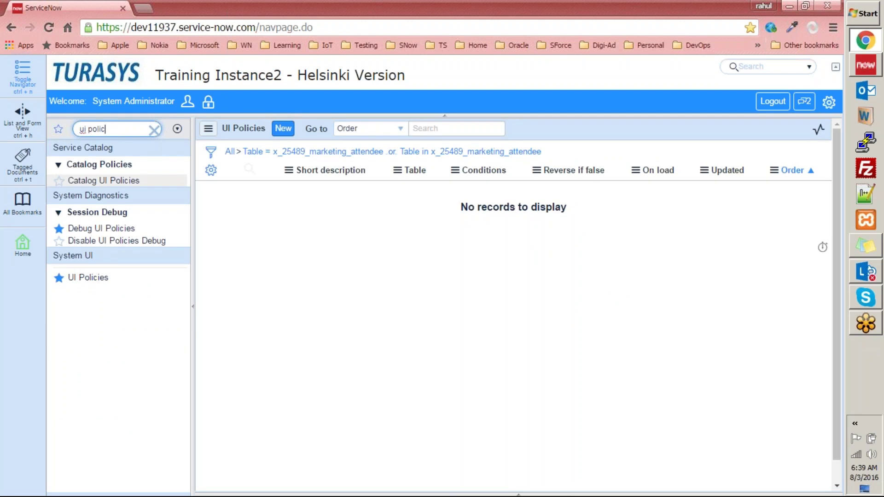
pyautogui.click(89, 277)
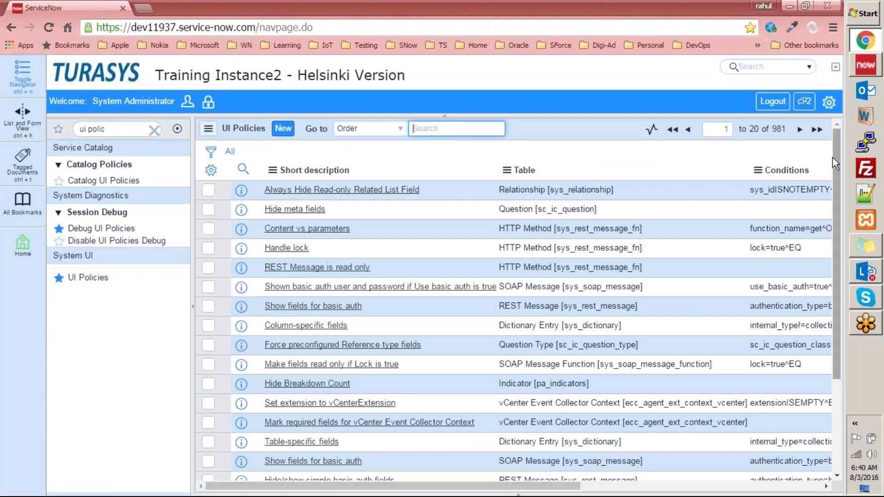
pyautogui.doubleClick(778, 129)
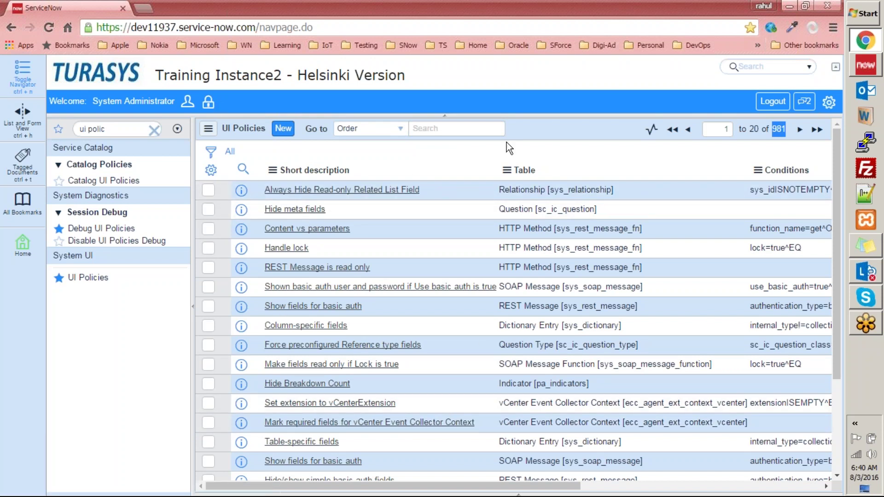
pyautogui.moveTo(497, 192); pyautogui.dragTo(620, 199)
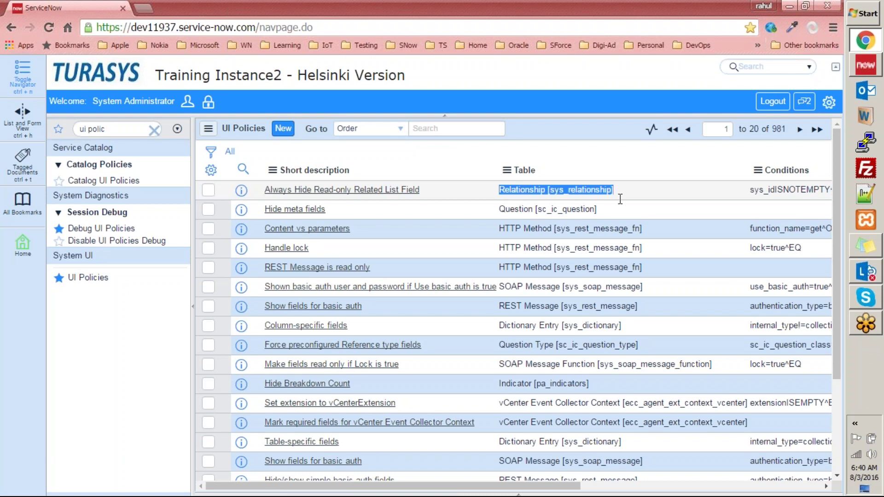
pyautogui.scroll(-3, 625, 222)
pyautogui.scroll(3, 615, 253)
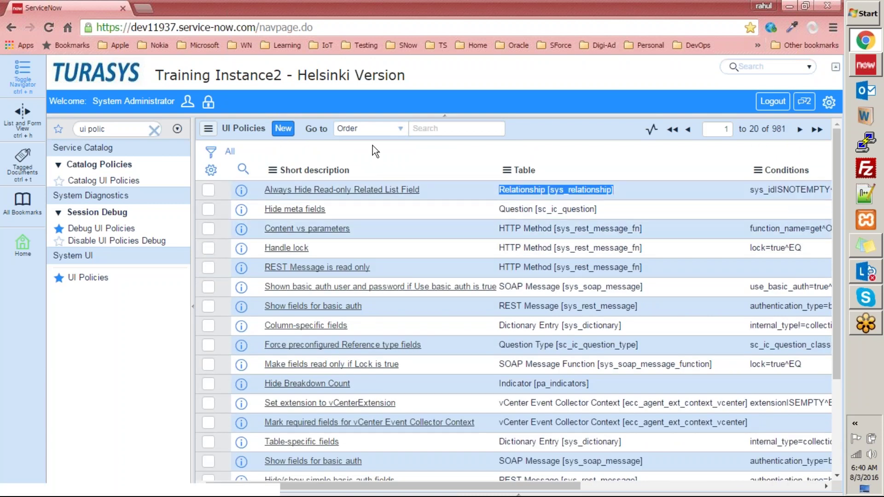
# Search the UI Policies list by Table for "attendee", for "marketing", and for table names containing "marketing".
pyautogui.click(375, 131)
pyautogui.click(361, 160)
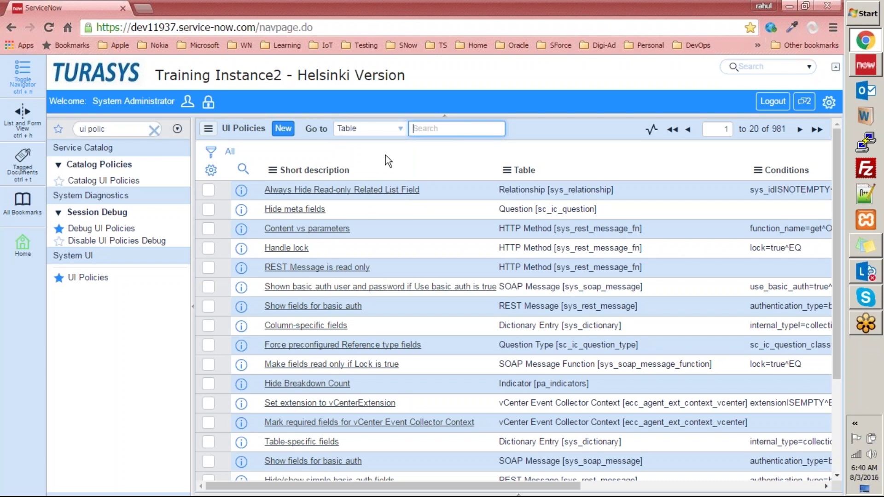
pyautogui.write('attendee')
pyautogui.press('Return')
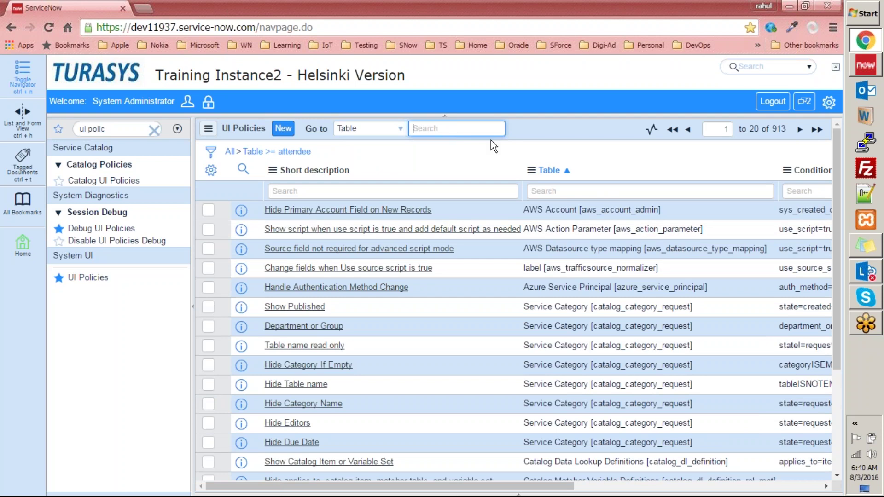
pyautogui.write('marketing')
pyautogui.press('Return')
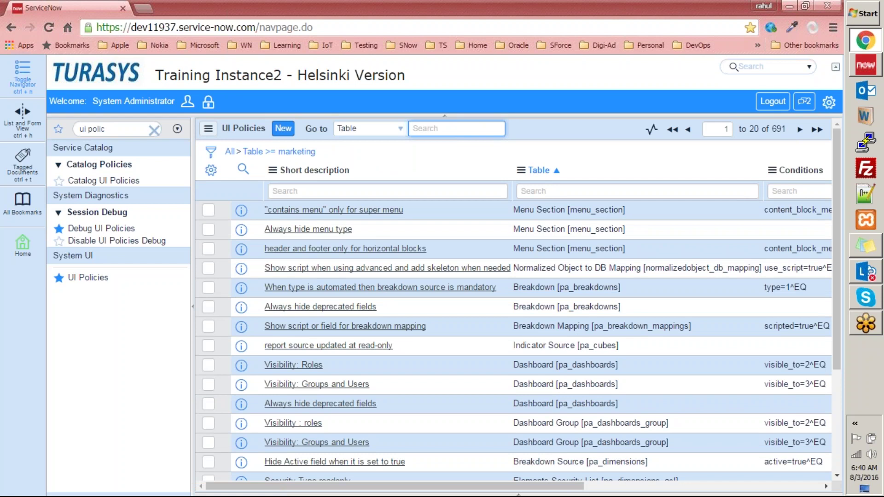
pyautogui.write('%%marketing%')
pyautogui.press('Return')
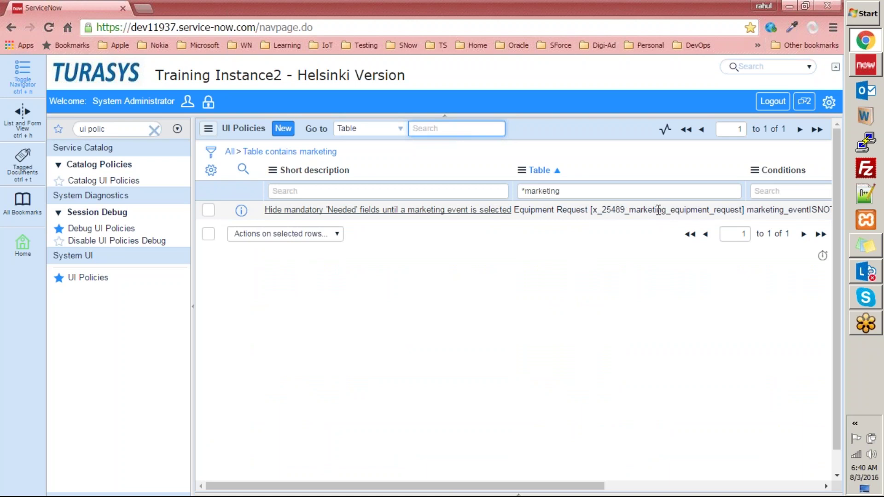
pyautogui.rightClick(396, 213)
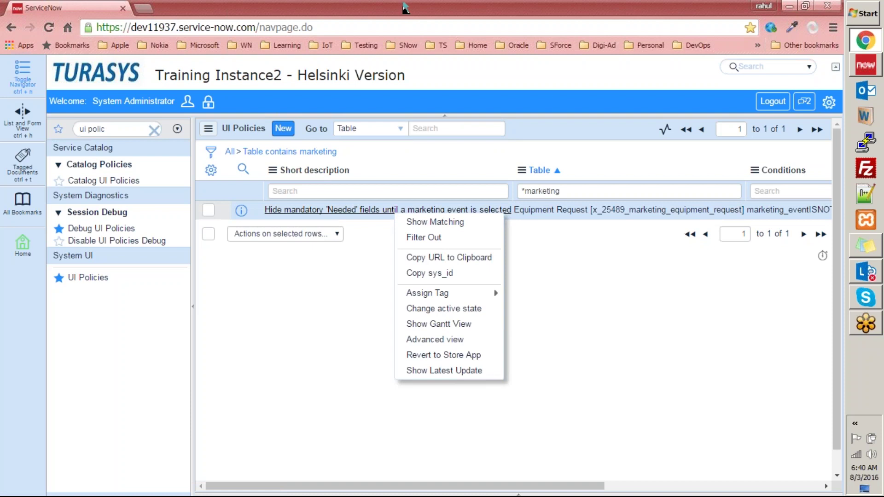
pyautogui.click(350, 327)
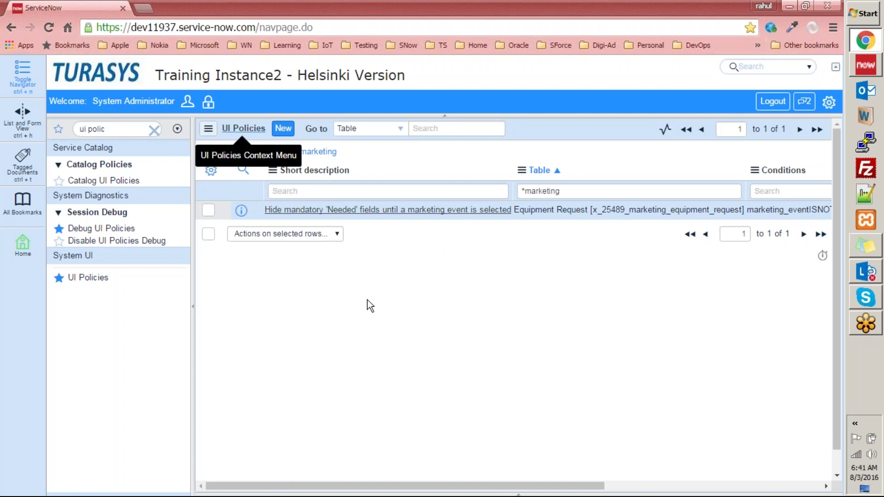
# Go to downloadcenter.ncr.com in a new browser tab and open its new-user registration form.
pyautogui.click(143, 8)
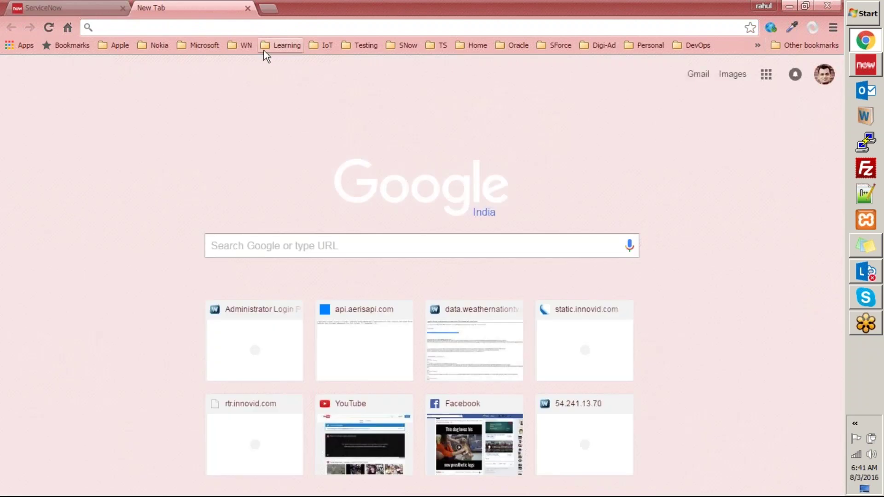
pyautogui.write('do')
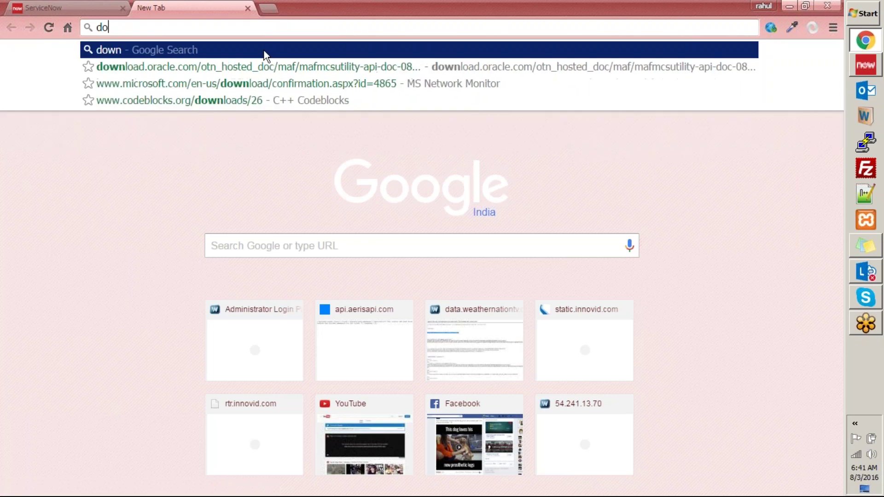
pyautogui.write('wnloadcenter')
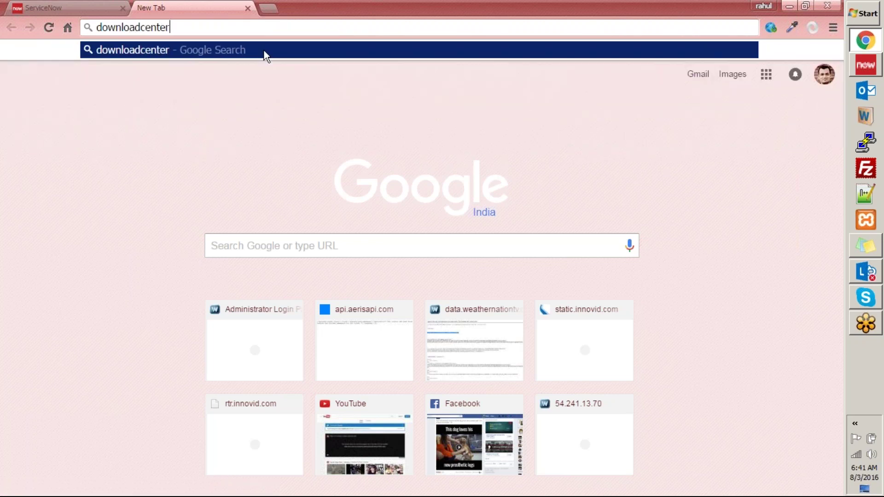
pyautogui.write('.ncr.com')
pyautogui.press('Return')
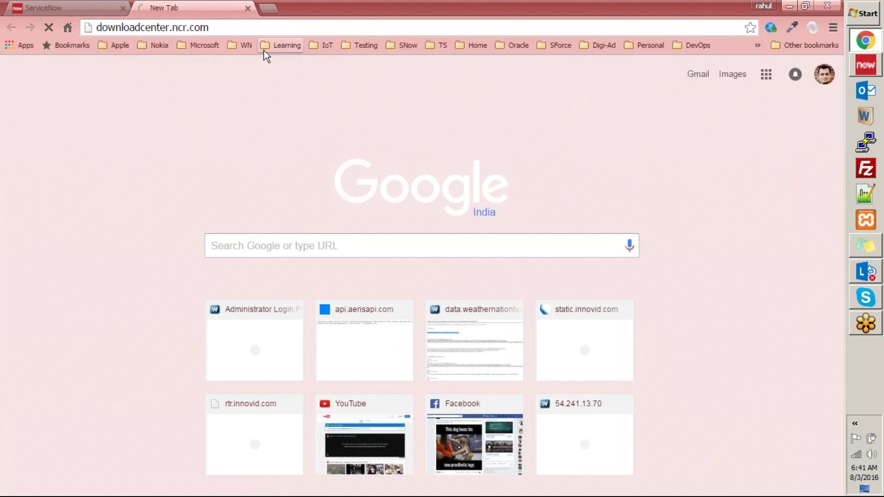
pyautogui.click(92, 8)
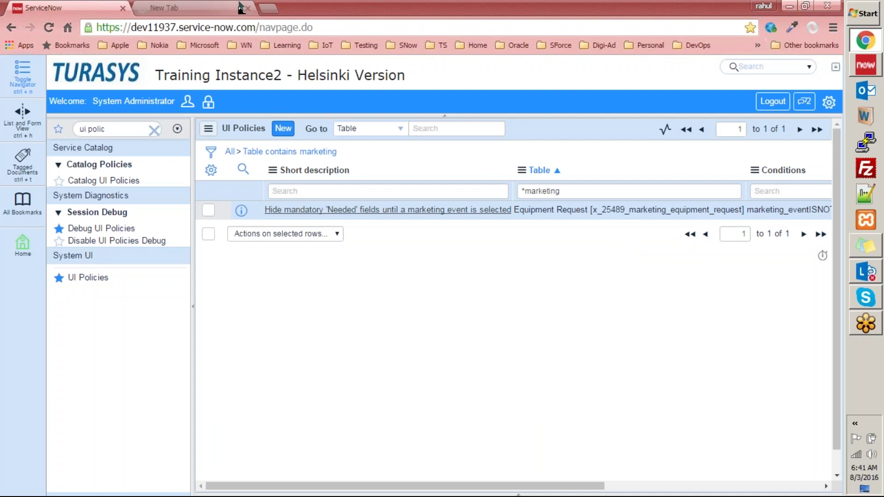
pyautogui.click(218, 7)
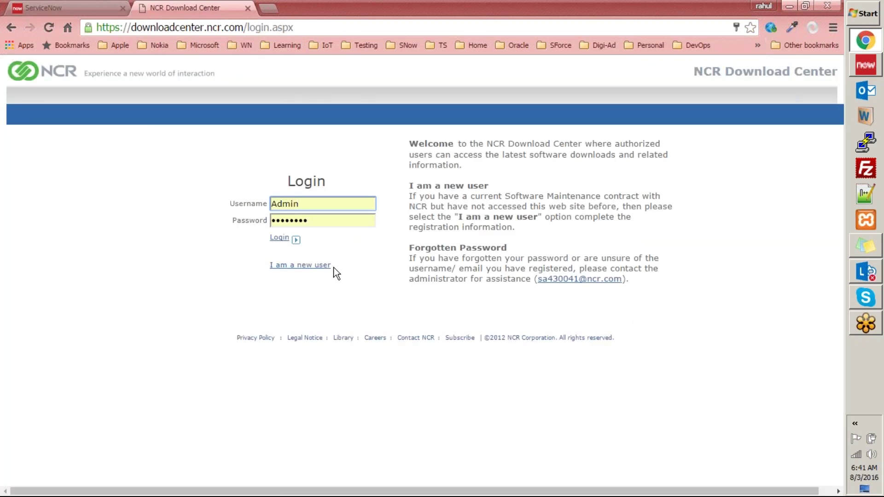
pyautogui.click(313, 266)
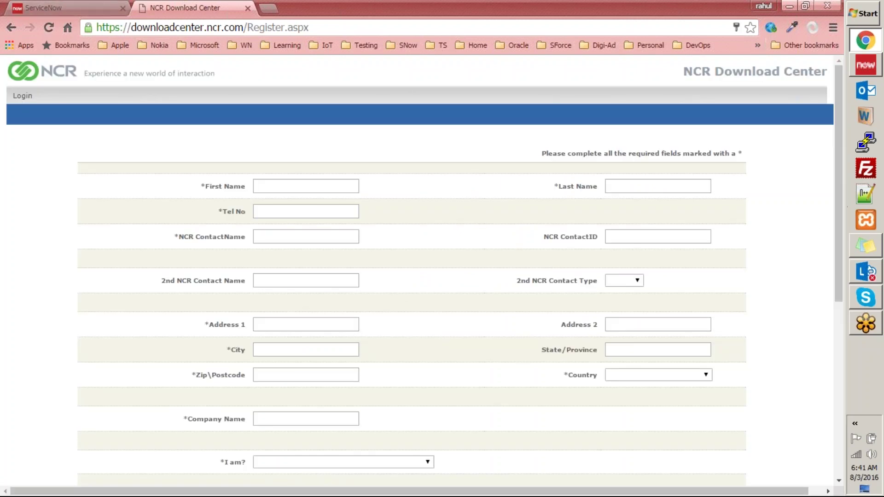
# Fill the first name, last name, telephone, NCR contact and Address 1 fields of the registration form with placeholder text.
pyautogui.click(323, 187)
pyautogui.write('asdf')
pyautogui.press('Tab')
pyautogui.write('kjhklh')
pyautogui.press('Tab')
pyautogui.write('kjhlkh')
pyautogui.press('Tab')
pyautogui.write('lkh')
pyautogui.press('Tab')
pyautogui.write('lkh')
pyautogui.press('Tab')
pyautogui.write('kjh')
pyautogui.press('Tab')
pyautogui.press('Tab')
pyautogui.write('hlkh')
# Set the Country to India and check the choices for Primary Application Environment.
pyautogui.moveTo(838, 207); pyautogui.dragTo(837, 339)
pyautogui.click(669, 137)
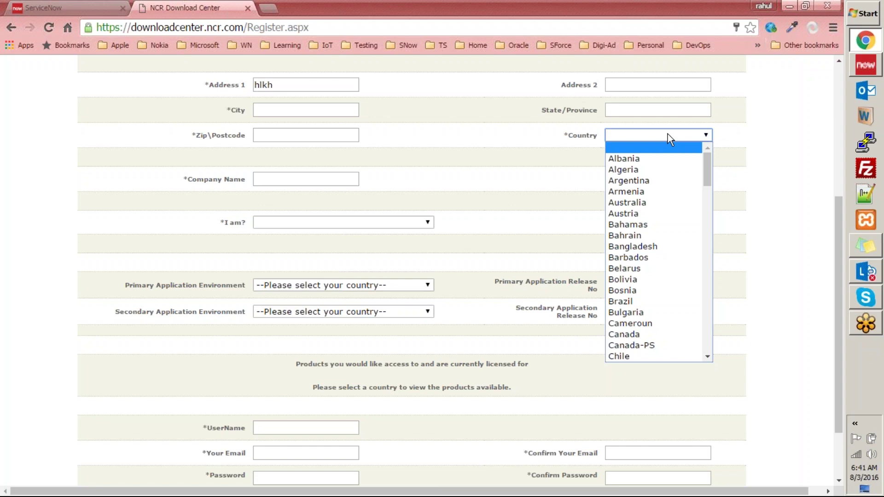
pyautogui.write('india')
pyautogui.press('Return')
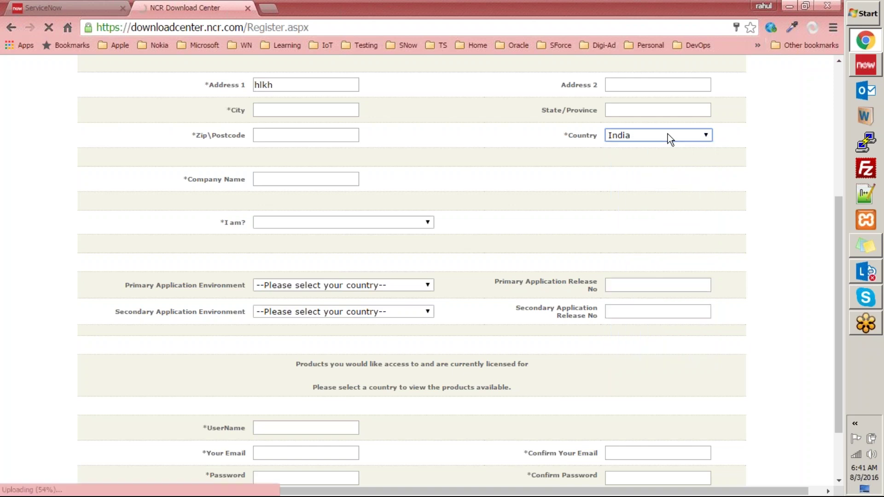
pyautogui.click(381, 285)
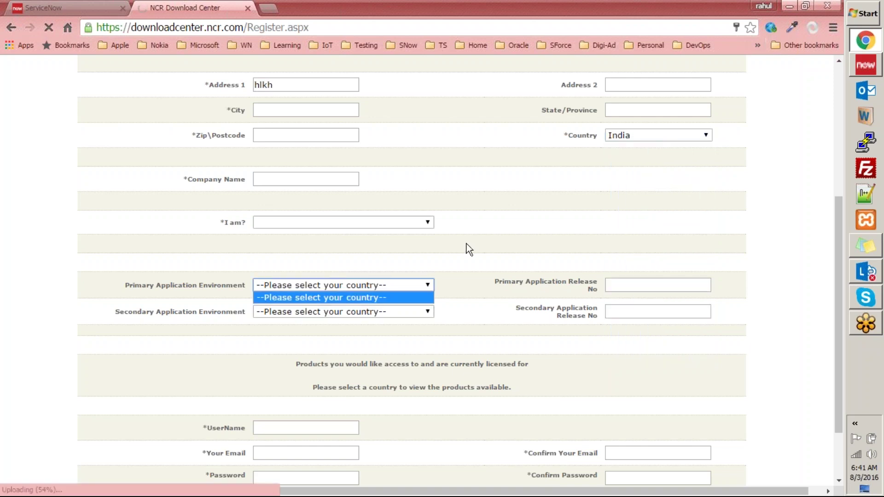
# Try Distributor/Reseller of NCR and NCR Developer for "I am?", and finish by choosing Customer of NCR Distributor/Reseller.
pyautogui.click(381, 223)
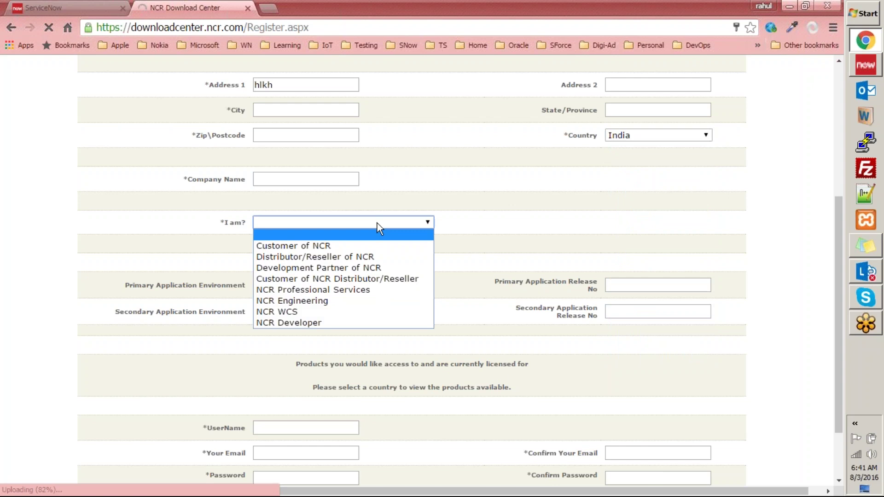
pyautogui.click(346, 282)
pyautogui.click(408, 224)
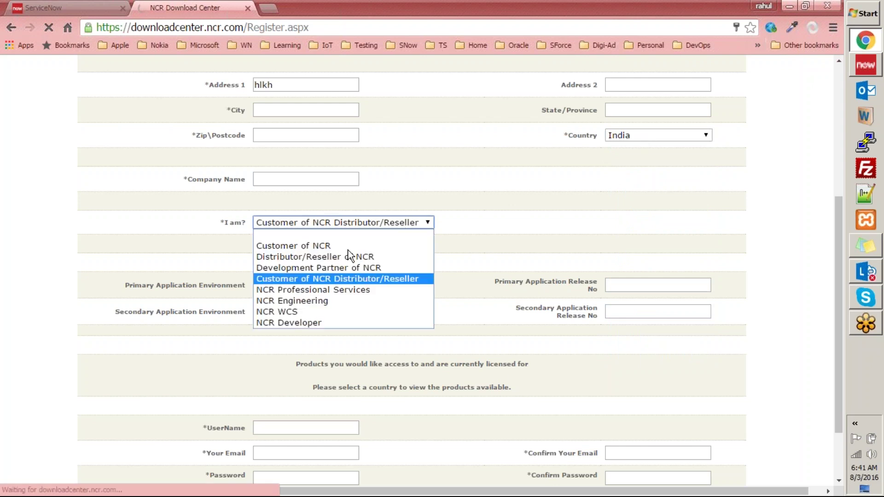
pyautogui.click(350, 257)
pyautogui.moveTo(834, 226); pyautogui.dragTo(839, 355)
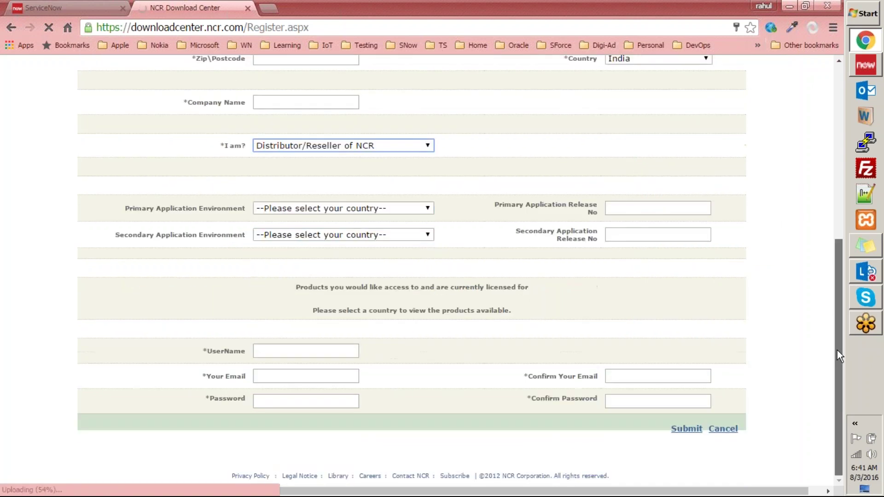
pyautogui.scroll(1, 839, 355)
pyautogui.click(308, 162)
pyautogui.click(310, 263)
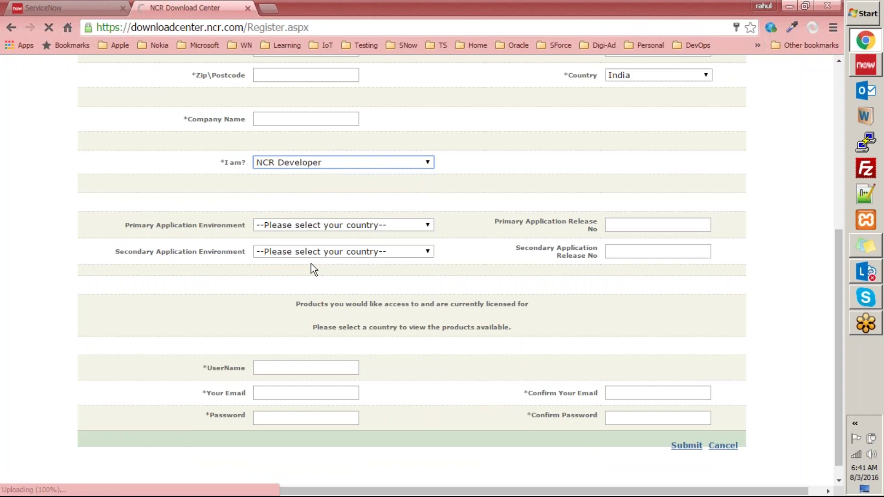
pyautogui.click(342, 162)
pyautogui.click(313, 217)
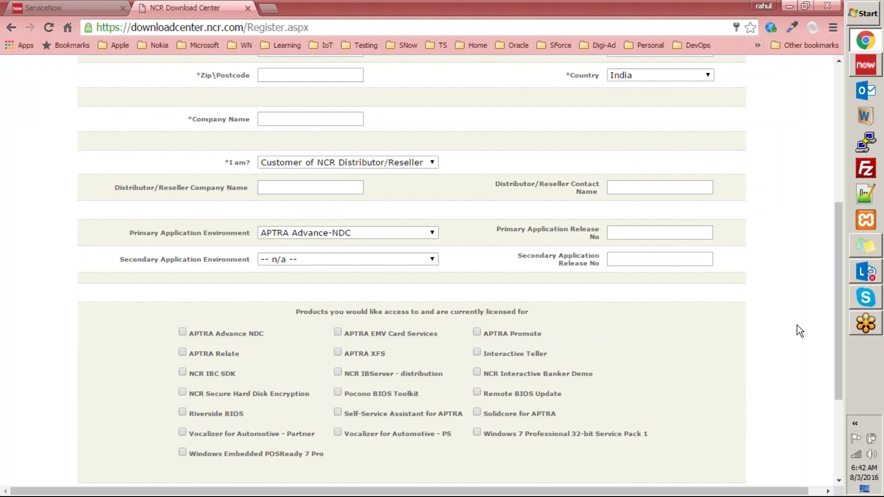
# Examine the registration form from the address fields through the licensed-product checkboxes to the account fields.
pyautogui.moveTo(838, 308); pyautogui.dragTo(834, 357)
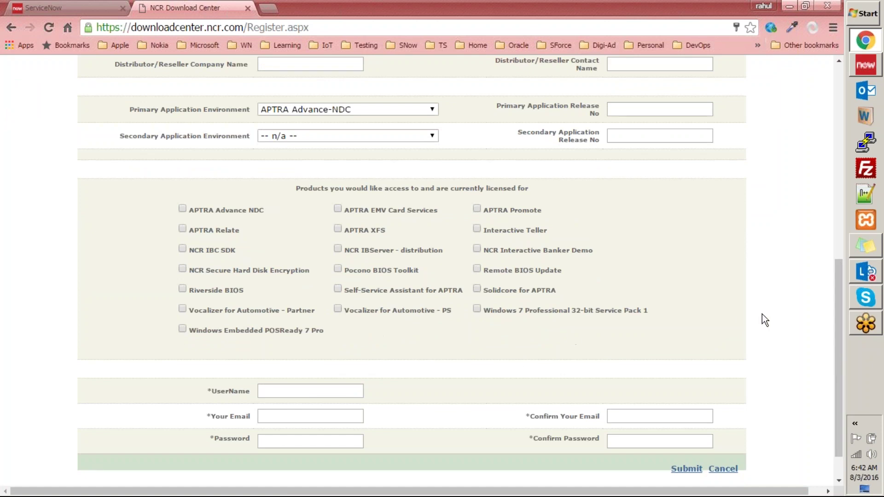
pyautogui.moveTo(839, 324); pyautogui.dragTo(836, 291)
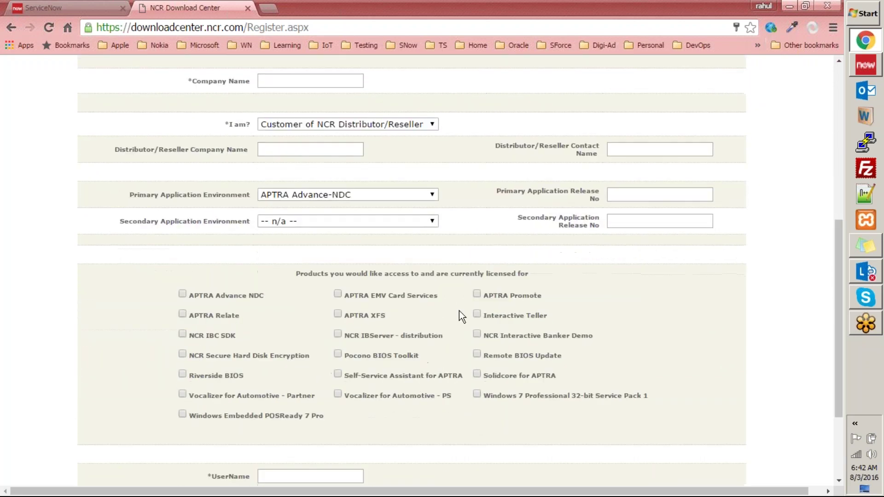
pyautogui.moveTo(838, 284); pyautogui.dragTo(837, 315)
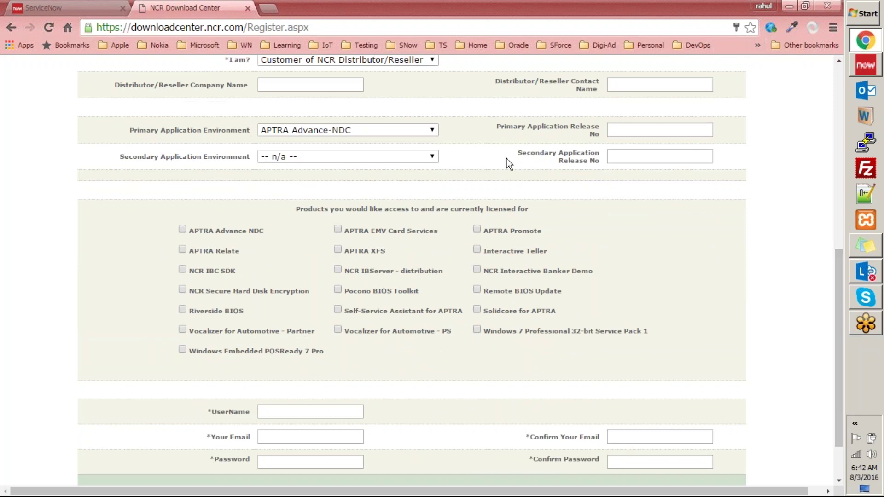
pyautogui.moveTo(841, 284); pyautogui.dragTo(824, 196)
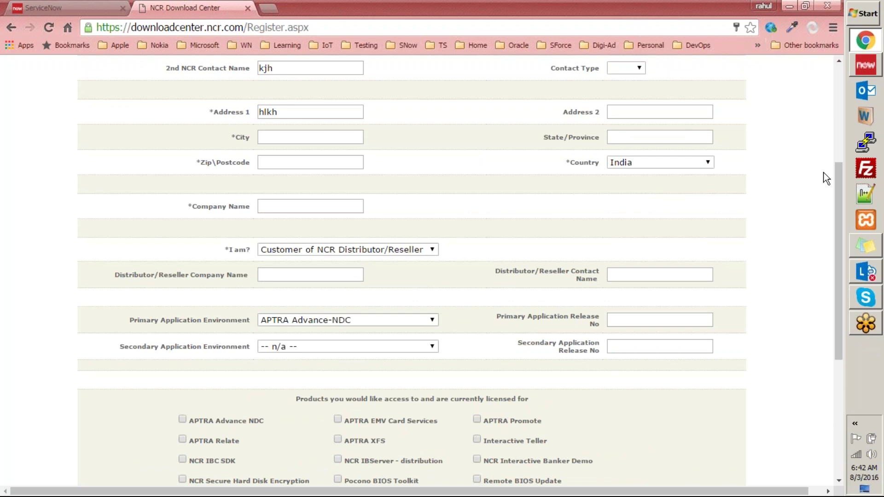
pyautogui.scroll(-5, 836, 174)
# Start a new UI policy in ServiceNow and read how policies show, hide or make fields mandatory or read-only based on conditions.
pyautogui.click(81, 10)
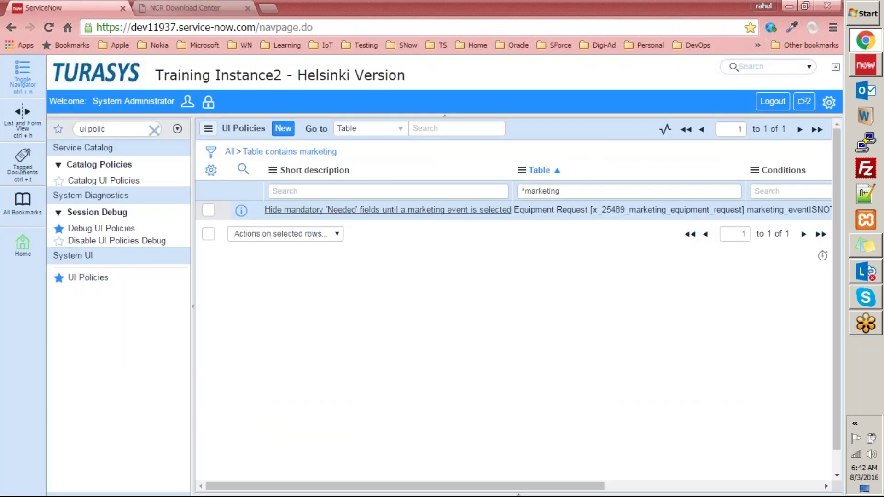
pyautogui.click(283, 128)
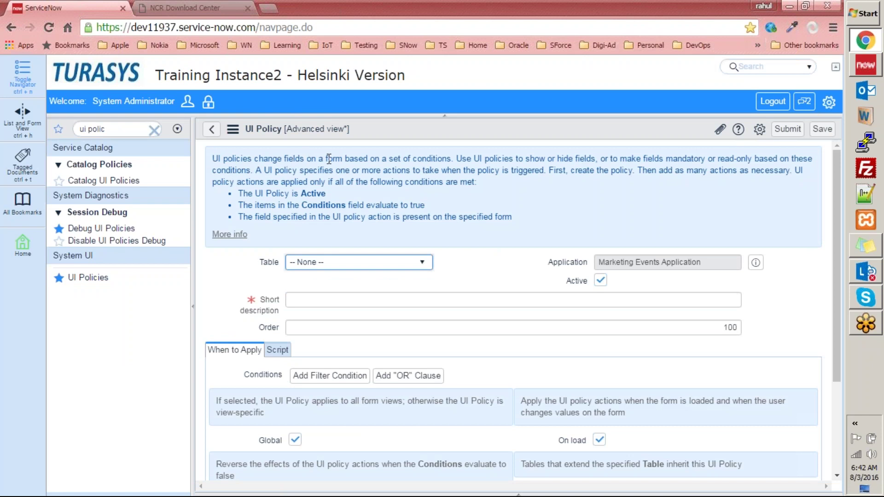
pyautogui.moveTo(451, 161); pyautogui.dragTo(292, 152)
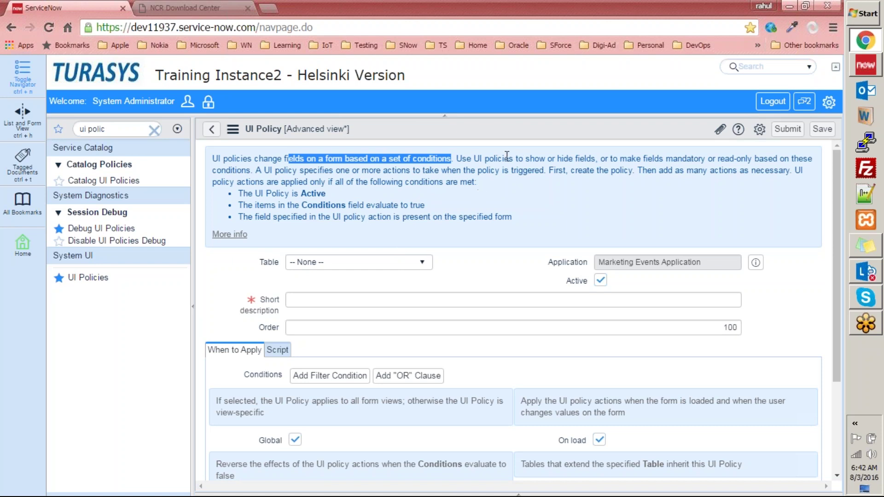
pyautogui.click(532, 163)
pyautogui.moveTo(533, 162); pyautogui.dragTo(804, 162)
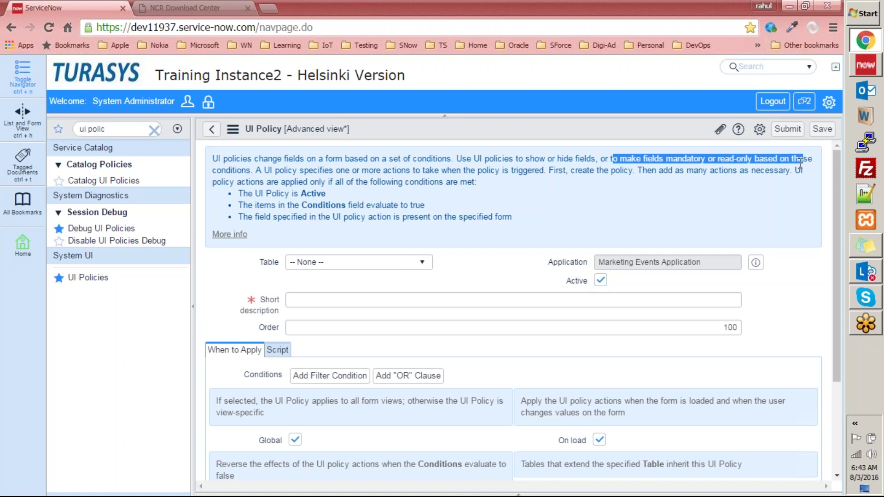
pyautogui.doubleClick(230, 170)
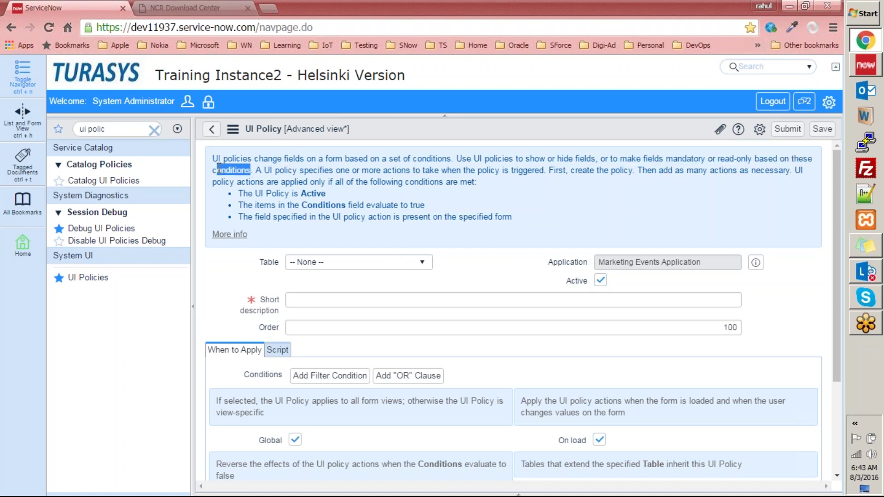
# Return to the NCR registration form and highlight the section listing products to access.
pyautogui.click(162, 7)
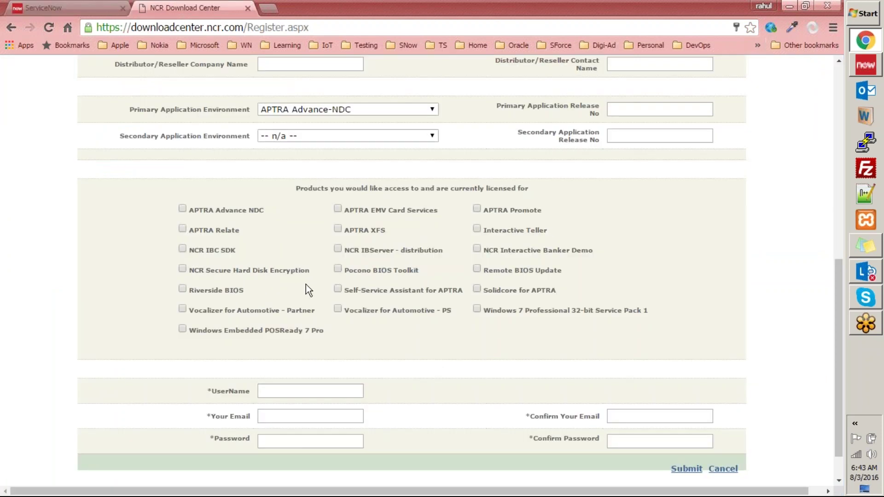
pyautogui.moveTo(110, 179); pyautogui.dragTo(534, 189)
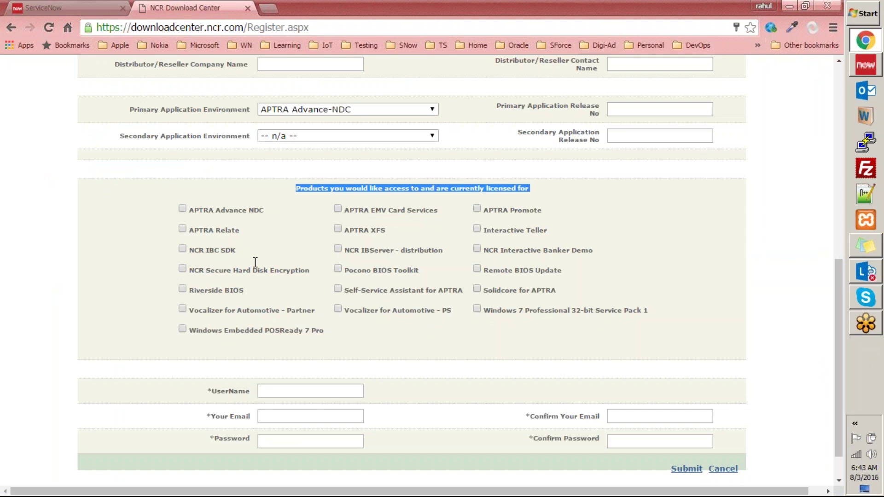
pyautogui.moveTo(397, 325); pyautogui.dragTo(447, 354)
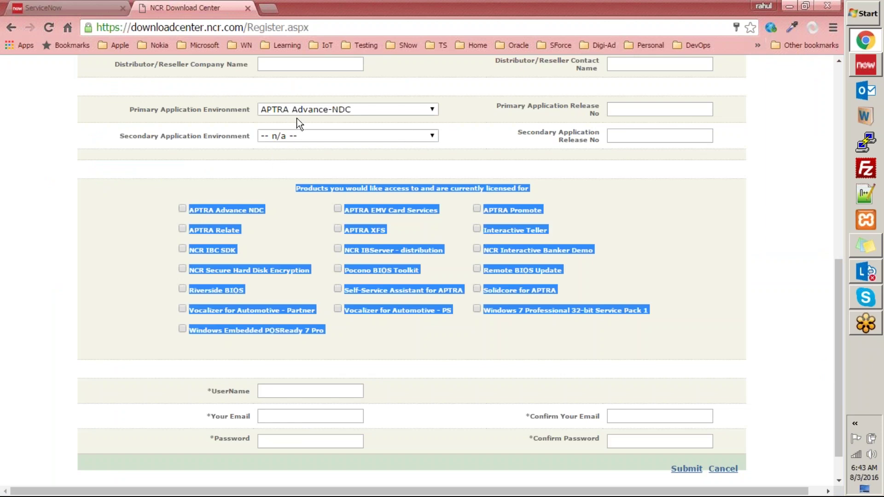
pyautogui.click(170, 114)
# Try Customer of NCR for "I am?" on the registration form, and finish by choosing NCR Developer.
pyautogui.scroll(3, 325, 170)
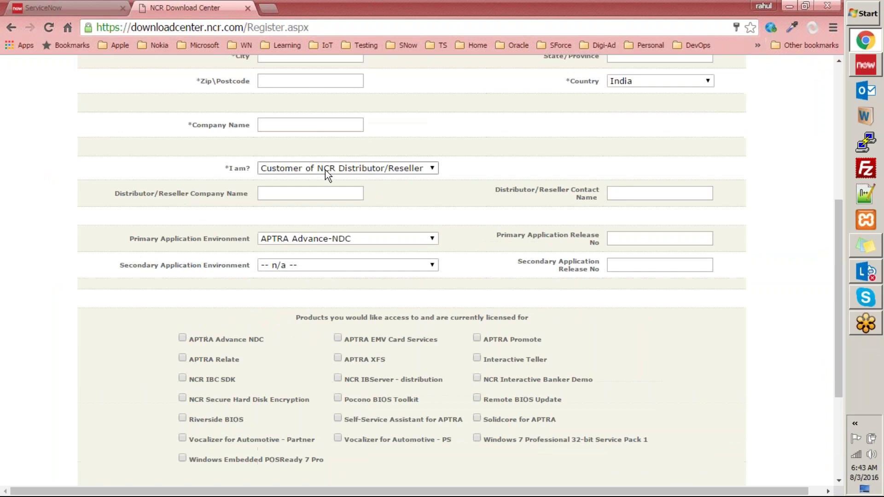
pyautogui.click(298, 169)
pyautogui.click(293, 195)
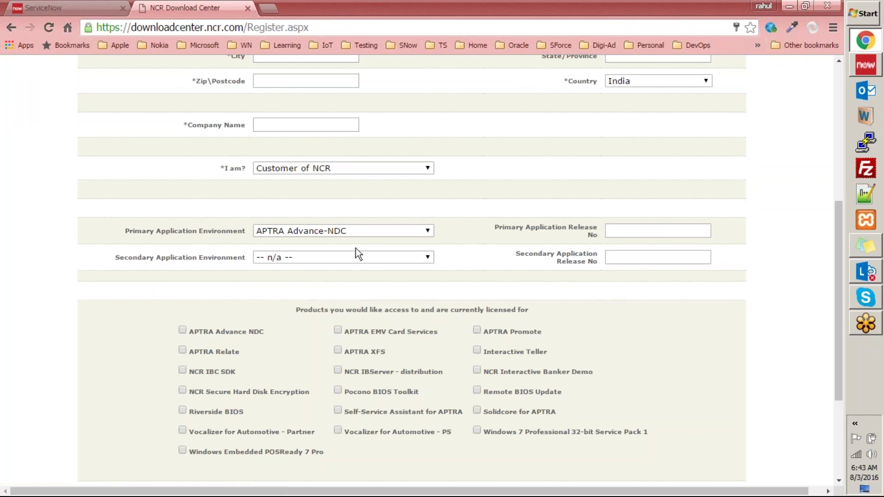
pyautogui.click(350, 232)
pyautogui.click(367, 165)
pyautogui.click(367, 165)
pyautogui.click(307, 269)
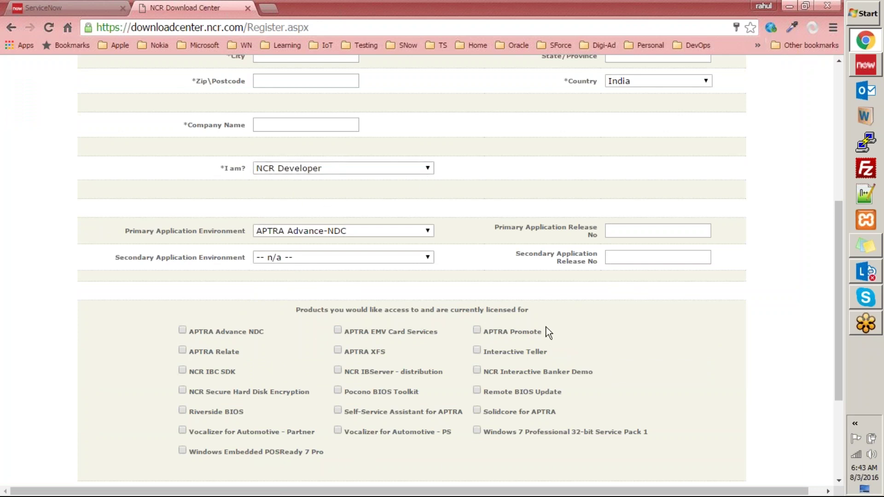
# Choose a different Country on the registration form and close the NCR Download Center page to return to the blank UI policy.
pyautogui.scroll(5, 546, 196)
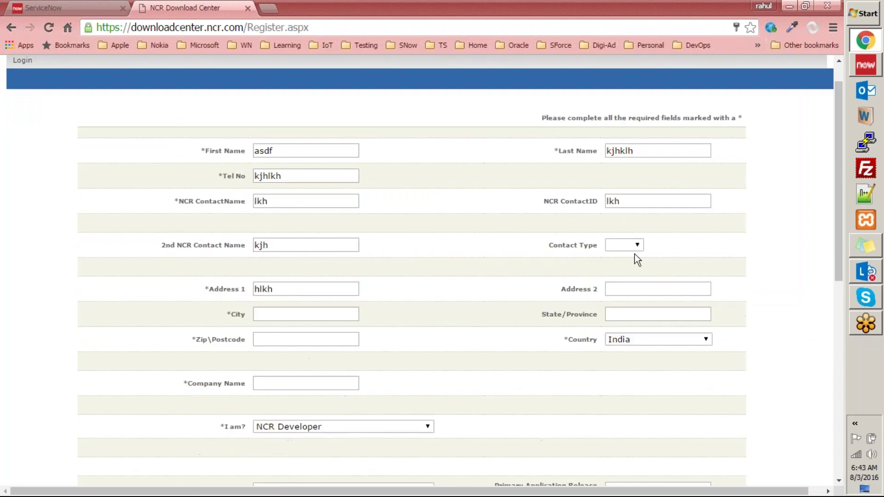
pyautogui.click(642, 341)
pyautogui.click(639, 215)
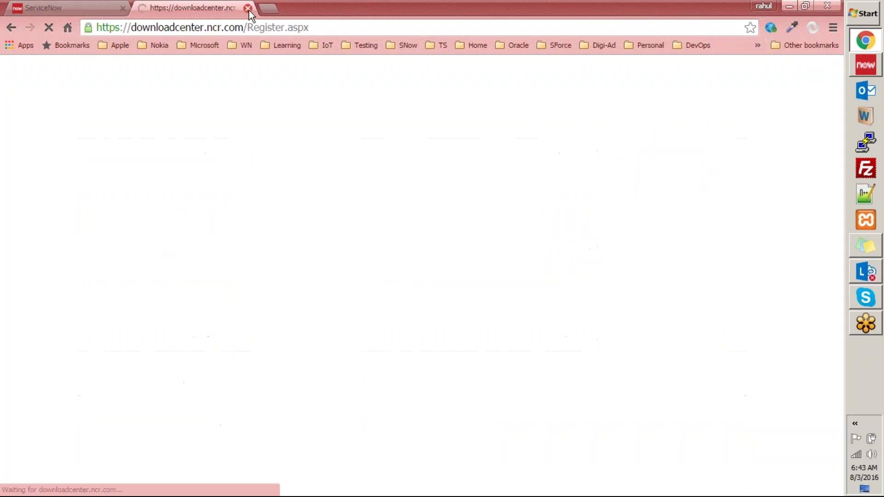
pyautogui.click(248, 9)
pyautogui.click(359, 212)
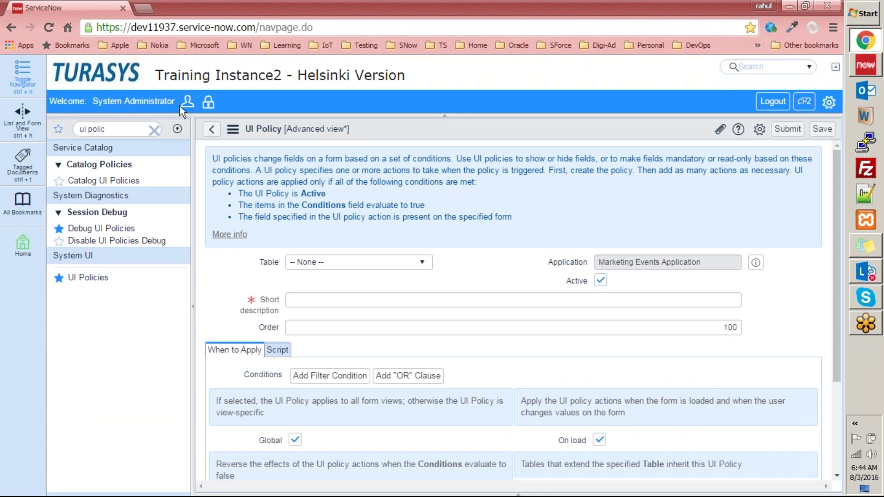
# Leave the blank UI policy, filter the navigator by "marketin", and start a new record from All Equipment Requests.
pyautogui.click(204, 130)
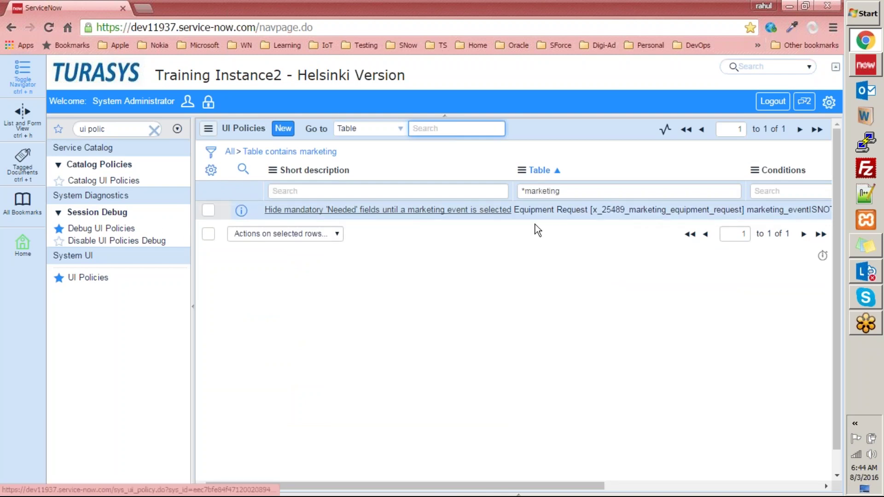
pyautogui.click(124, 130)
pyautogui.write('m')
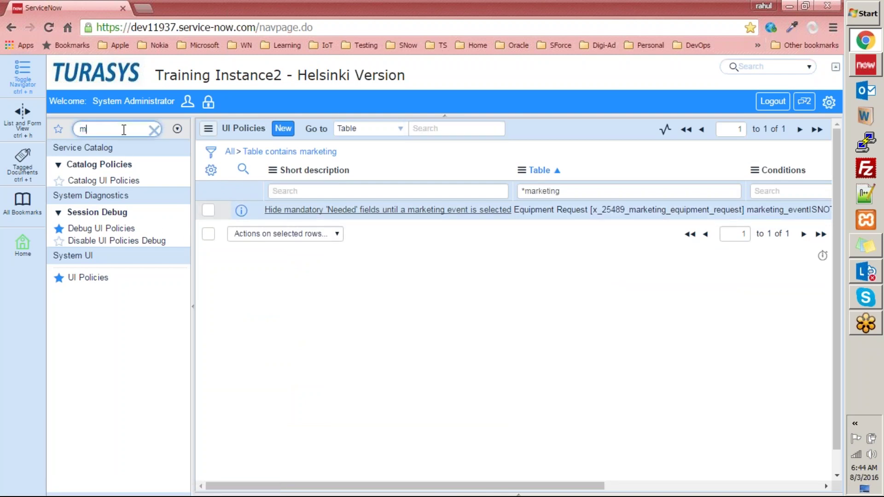
pyautogui.write('arketin')
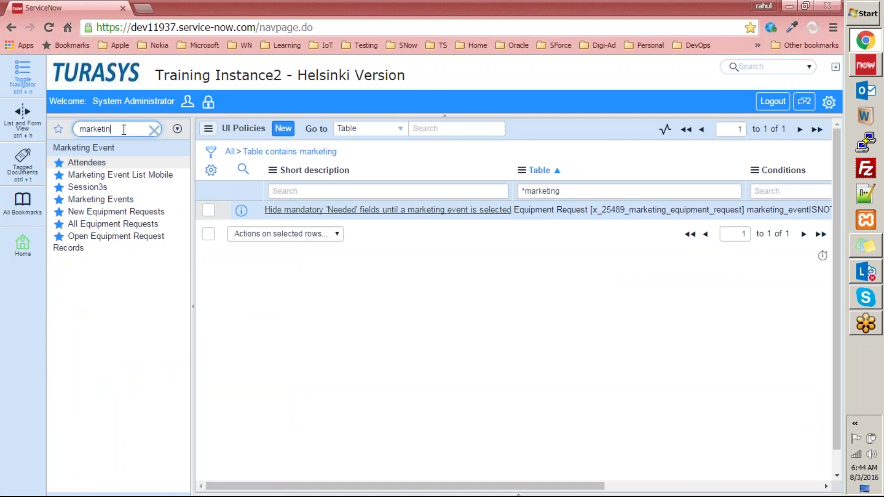
pyautogui.click(121, 225)
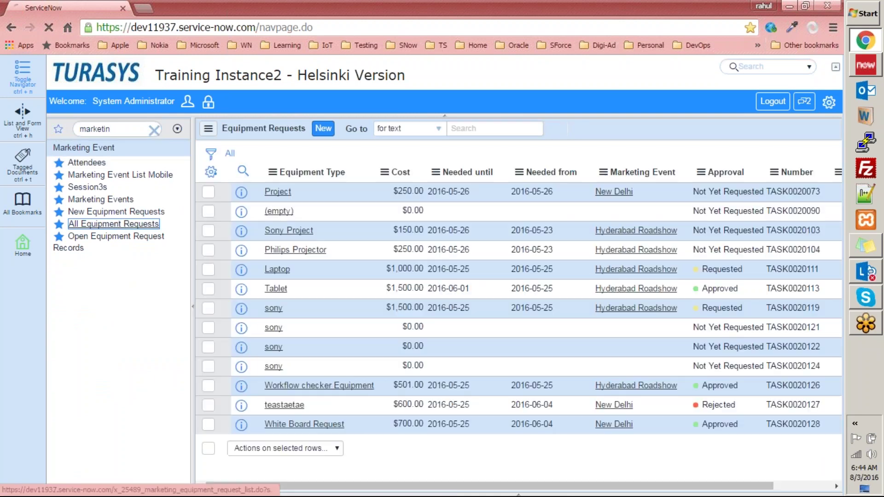
pyautogui.click(328, 164)
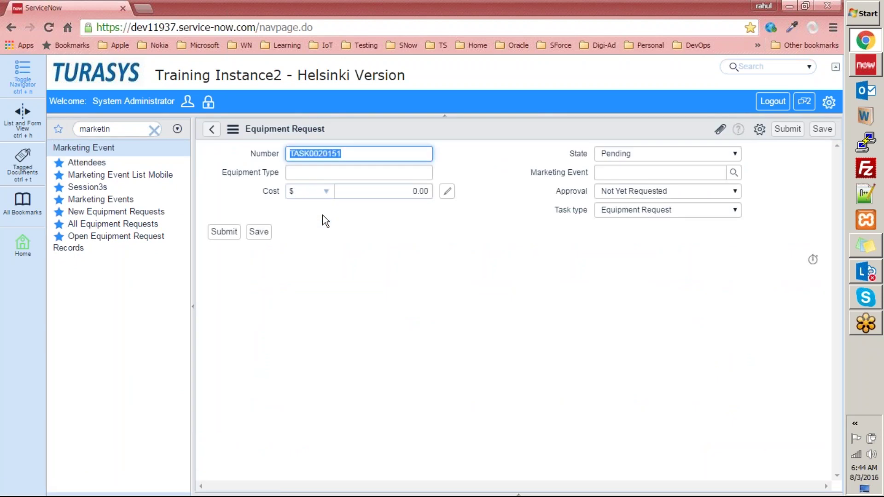
# Look up the Marketing Event for the equipment request, choose New Delhi, and dismiss the rental equipment reminder.
pyautogui.click(733, 173)
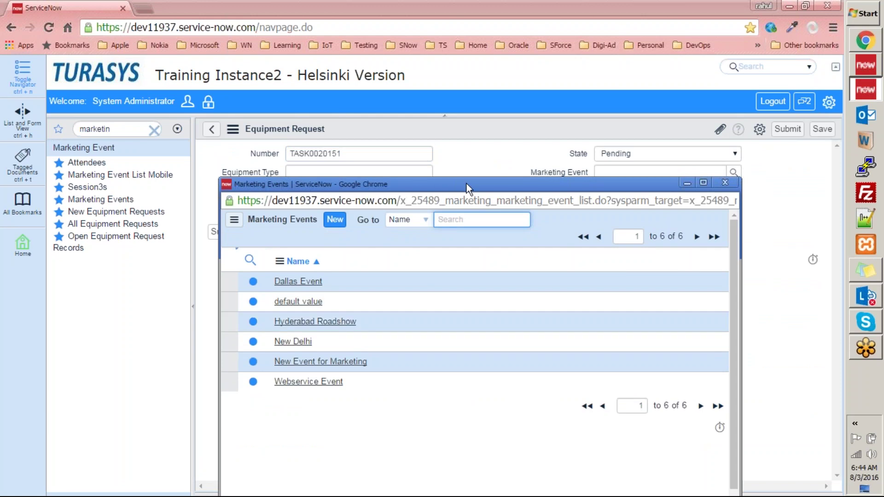
pyautogui.click(724, 183)
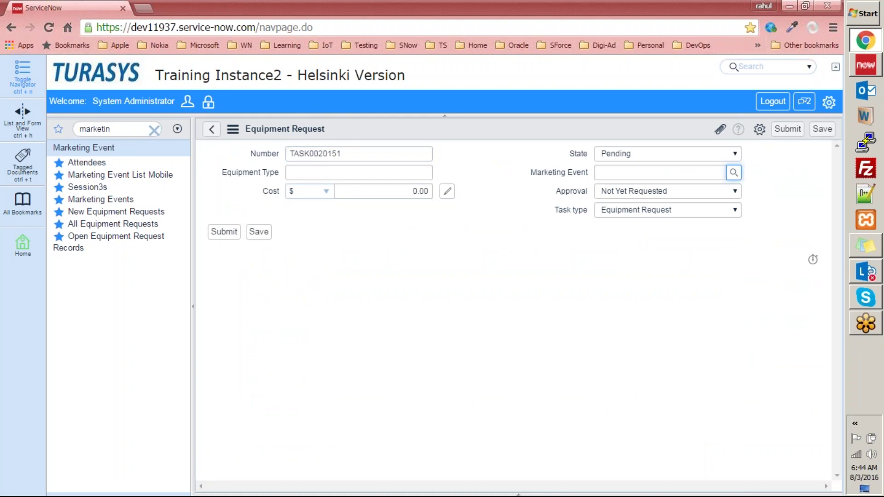
pyautogui.click(734, 172)
pyautogui.click(292, 345)
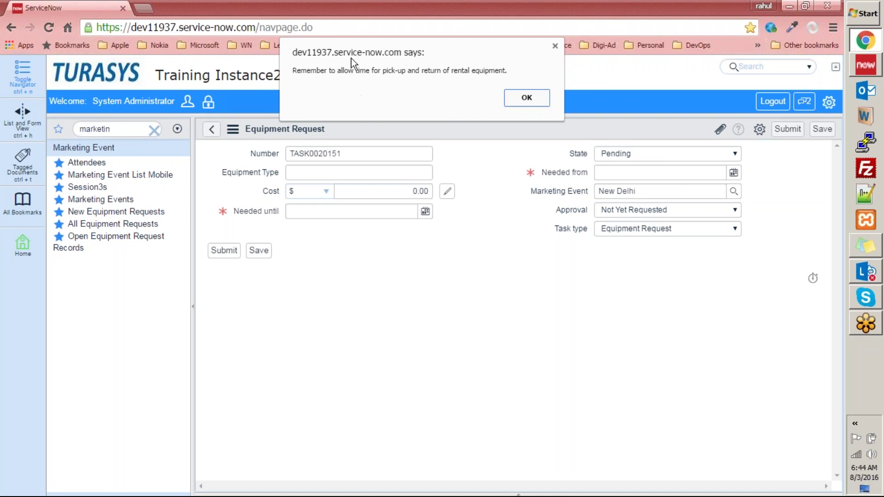
pyautogui.click(525, 98)
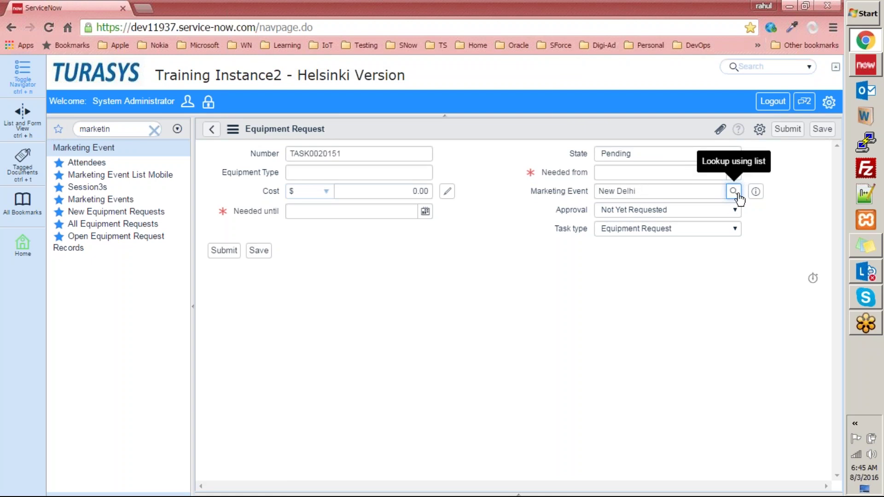
# Clear the Marketing Event, choose New Delhi again from the suggestions for "new", and dismiss the reminder.
pyautogui.moveTo(645, 191); pyautogui.dragTo(507, 192)
pyautogui.press('BackSpace')
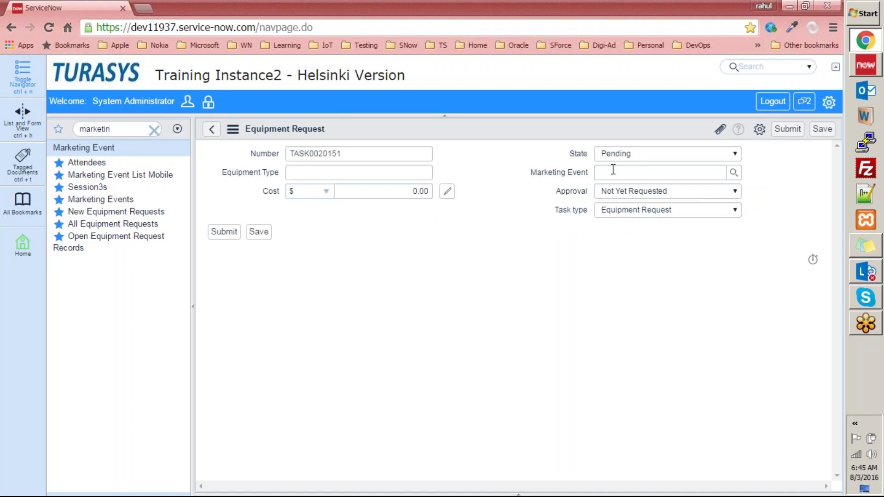
pyautogui.click(694, 176)
pyautogui.write('new')
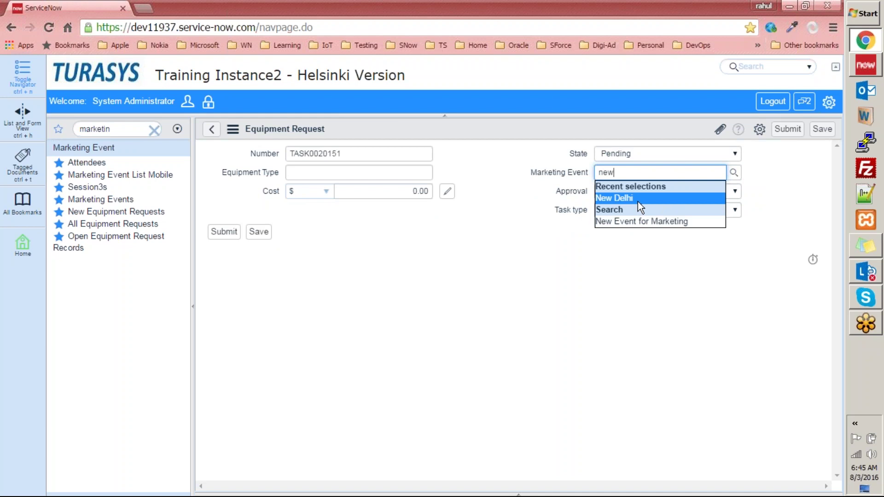
pyautogui.click(638, 201)
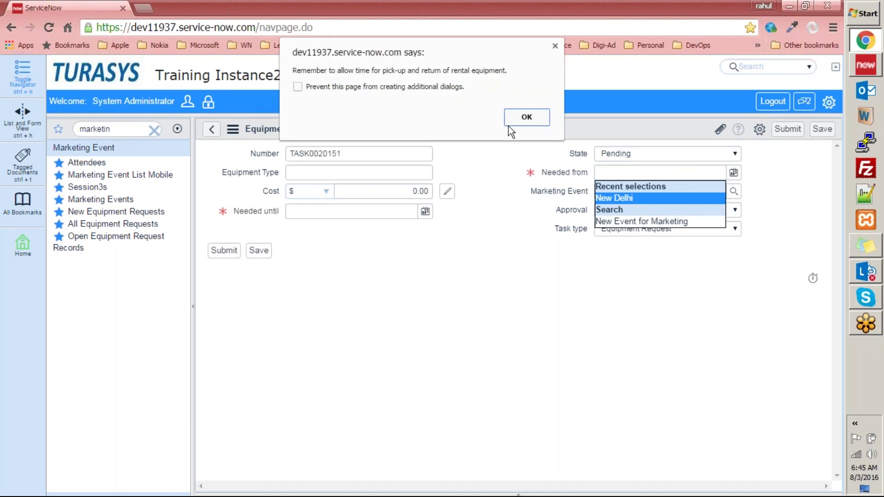
pyautogui.click(534, 117)
# Examine the mandatory markers on Needed until and Needed from in relation to the selected Marketing Event.
pyautogui.click(244, 213)
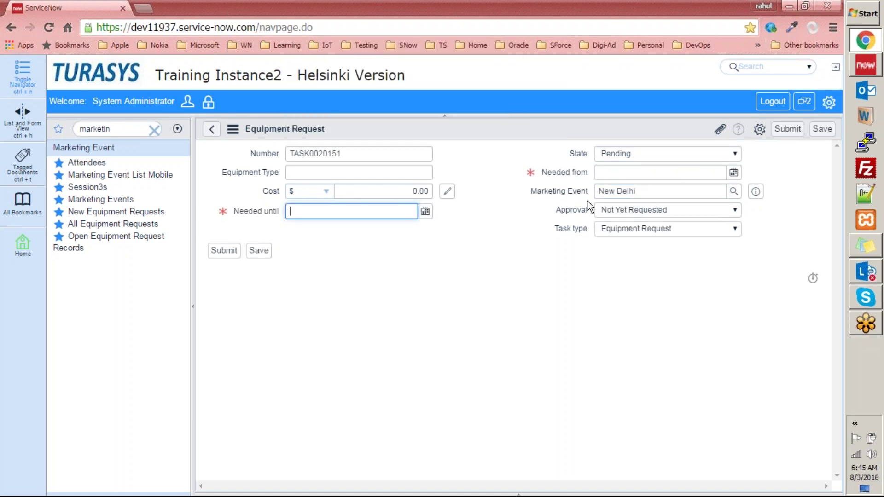
pyautogui.click(545, 173)
pyautogui.click(223, 216)
pyautogui.click(534, 171)
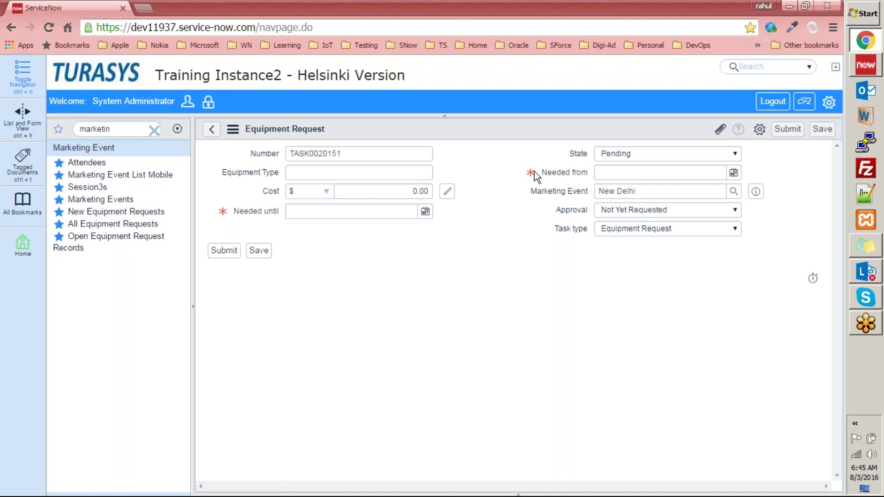
pyautogui.click(527, 175)
pyautogui.click(495, 267)
pyautogui.moveTo(689, 191); pyautogui.dragTo(597, 191)
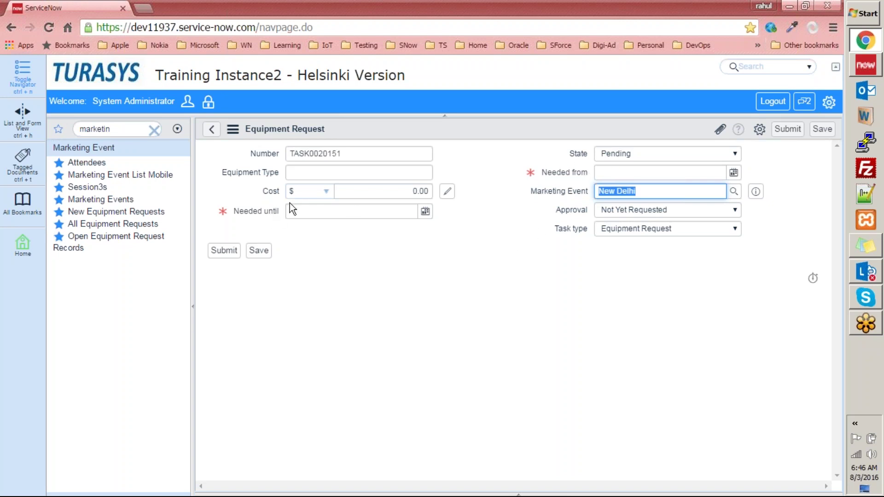
# Switch to Notepad++ and open a new blank document.
pyautogui.click(865, 194)
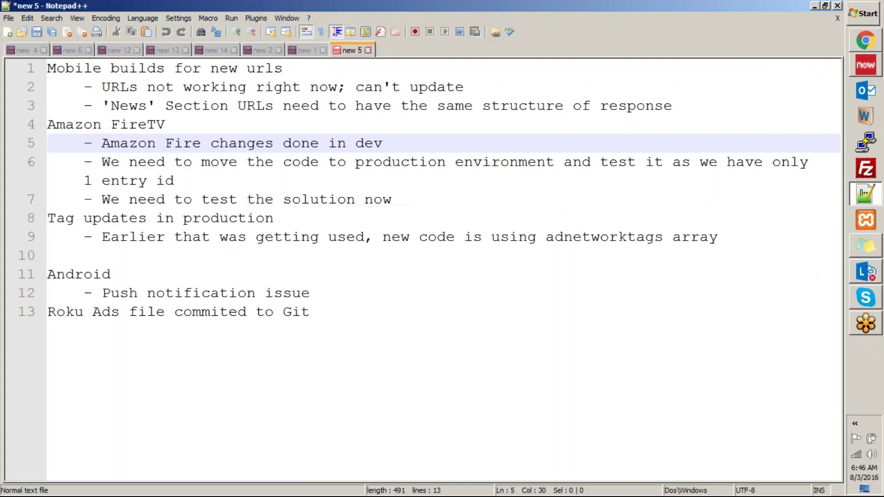
pyautogui.doubleClick(417, 54)
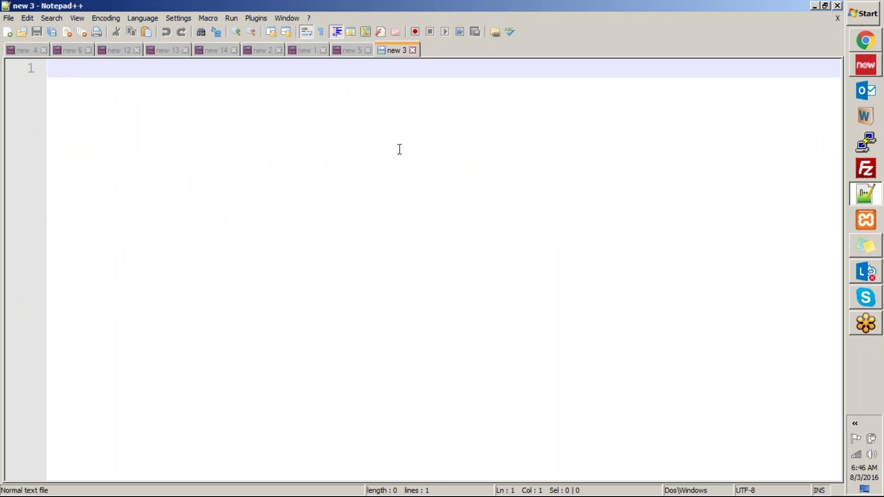
# Write the heading "UI Poicy:" on the first line of the blank document.
pyautogui.write('UI Pocli')
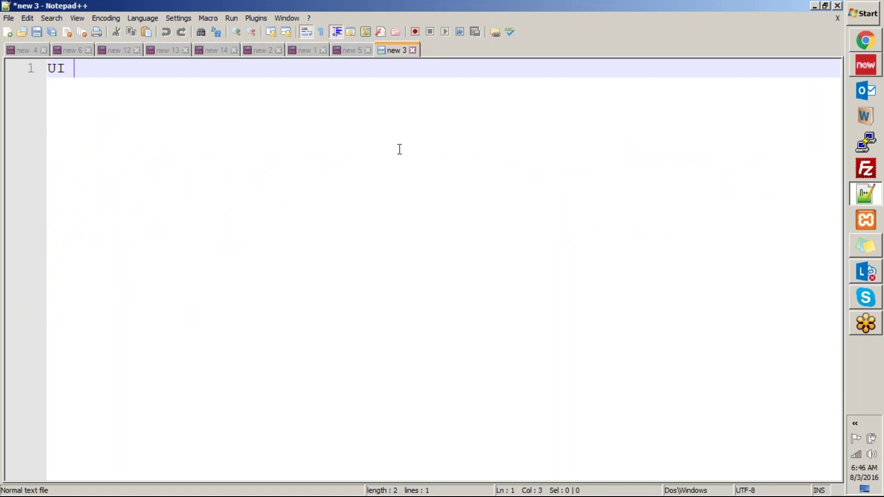
pyautogui.press('BackSpace')
pyautogui.press('BackSpace')
pyautogui.press('BackSpace')
pyautogui.write('icl')
pyautogui.press('BackSpace')
pyautogui.write('y:')
# Add an indented line beneath the heading reading "WHen Marketing Event is selected".
pyautogui.press('Return')
pyautogui.press('Tab')
pyautogui.write('WHen Marke')
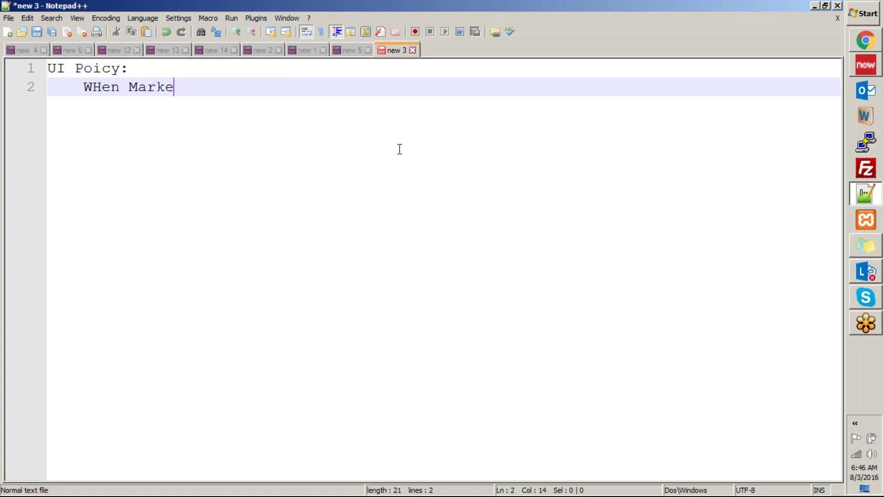
pyautogui.write('ting Event is selected')
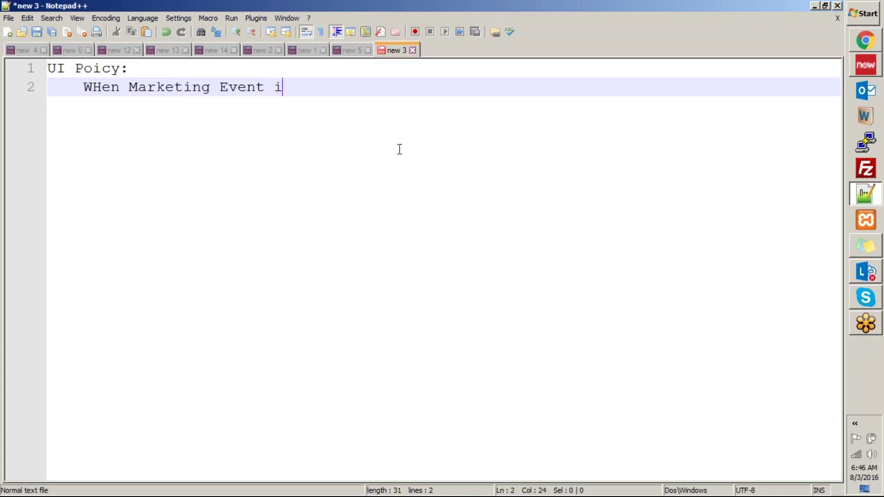
# Enclose the words Marketing Event in single quotation marks on the second line.
pyautogui.hotkey('ctrl', 'Left')
pyautogui.hotkey('ctrl', 'Left')
pyautogui.press('Left')
pyautogui.write(',')
pyautogui.press('BackSpace')
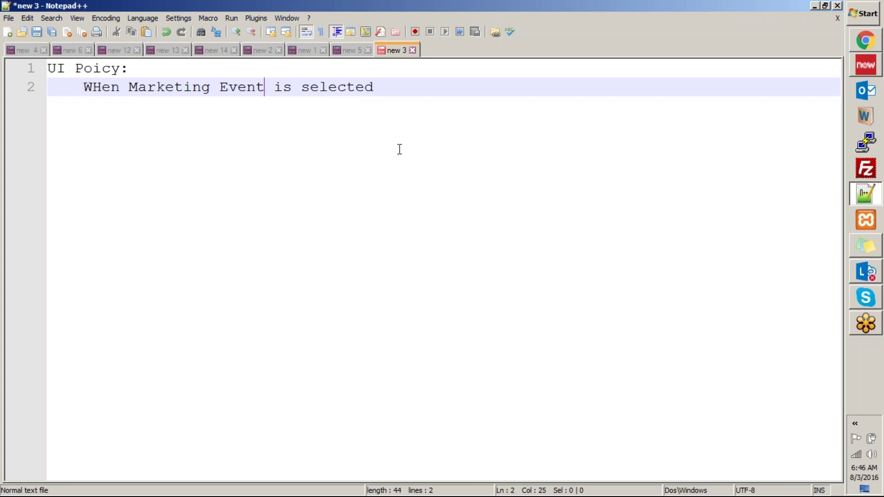
pyautogui.write("'")
pyautogui.hotkey('ctrl', 'Left')
pyautogui.hotkey('ctrl', 'Left')
pyautogui.hotkey('ctrl', 'Left')
pyautogui.write("'")
pyautogui.press('End')
# Start a third line and correct "WHen" to "When" at the beginning of the condition line.
pyautogui.press('Return')
pyautogui.press('Up')
pyautogui.press('Right')
pyautogui.press('Right')
pyautogui.press('BackSpace')
pyautogui.write('h')
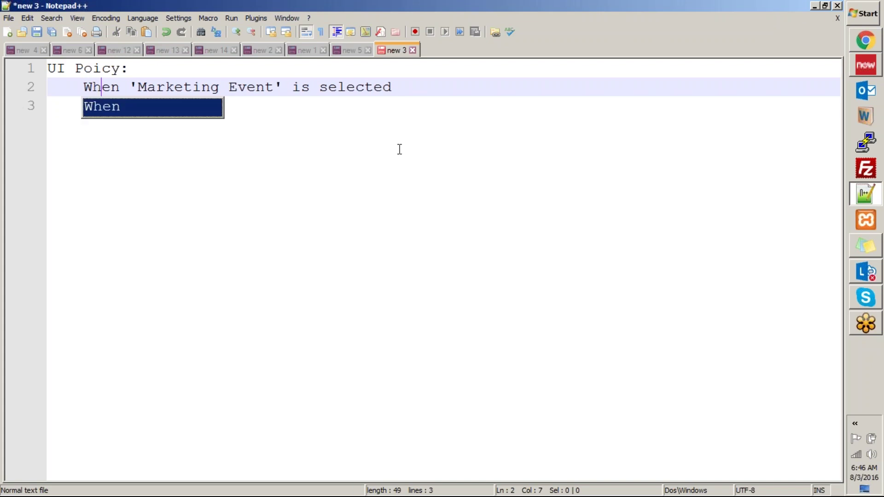
pyautogui.press('Escape')
pyautogui.press('Down')
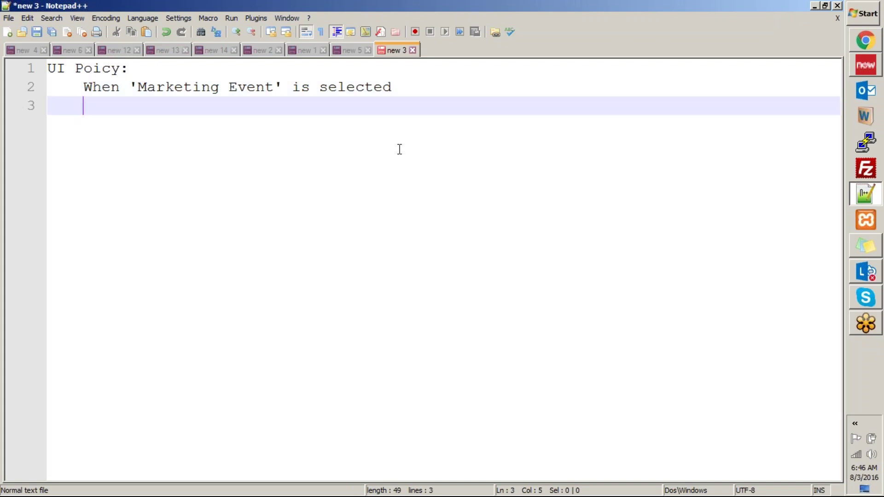
# Add the further-indented rule "Show 'Needed until'; Make it mandatory" beneath the condition.
pyautogui.press('Tab')
pyautogui.write("Show '")
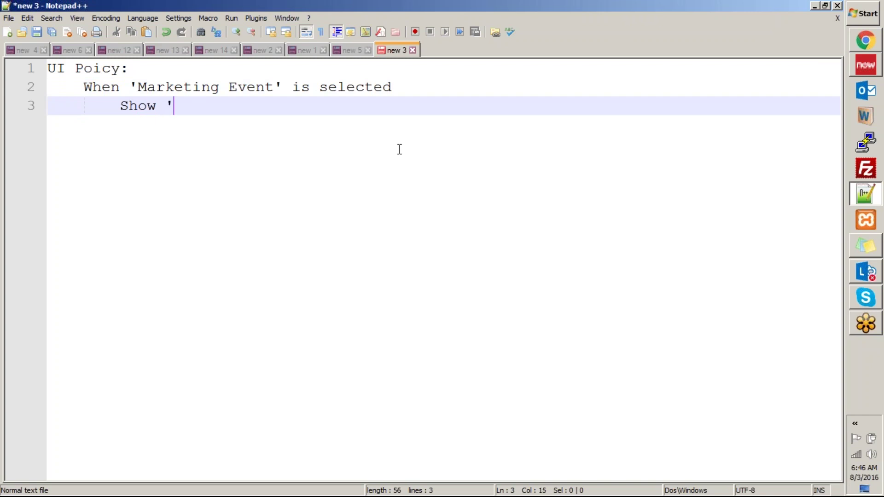
pyautogui.write('Needed unti')
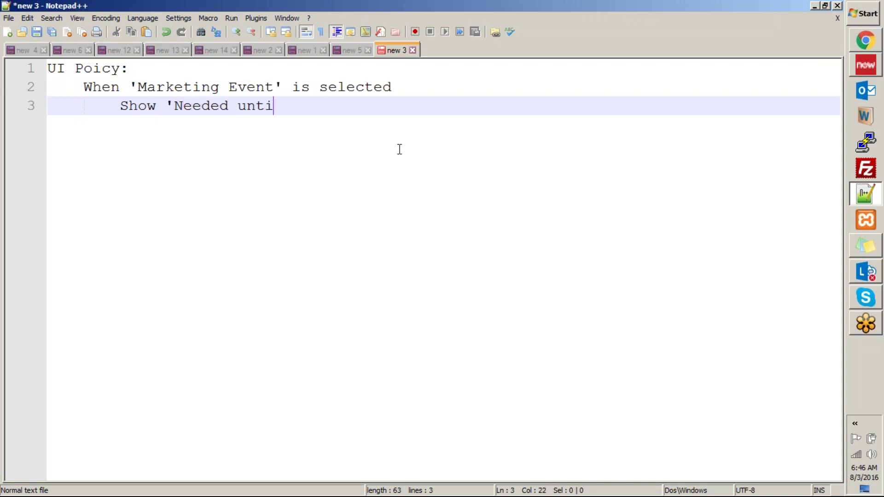
pyautogui.write("l'; Make it ")
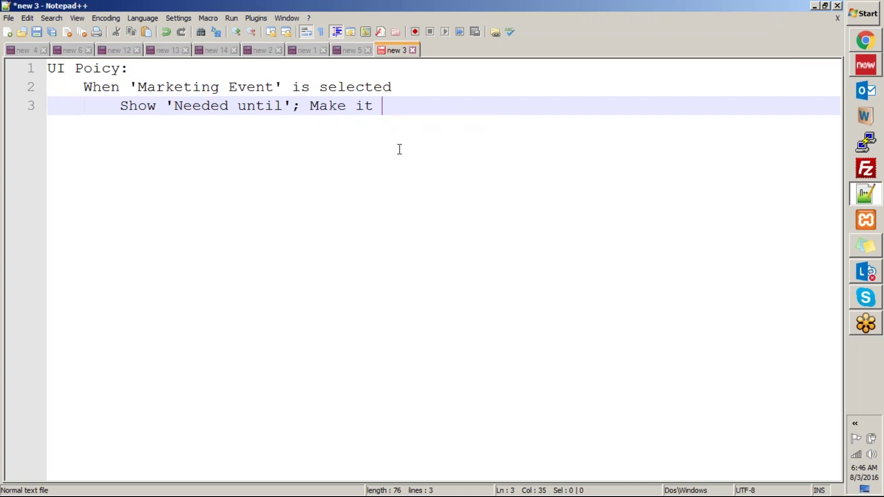
pyautogui.write('mandatory')
# Add a second rule "Show 'Needed from'; Make it mandatory" at the same indentation, followed by a new line.
pyautogui.press('Return')
pyautogui.write('Show ')
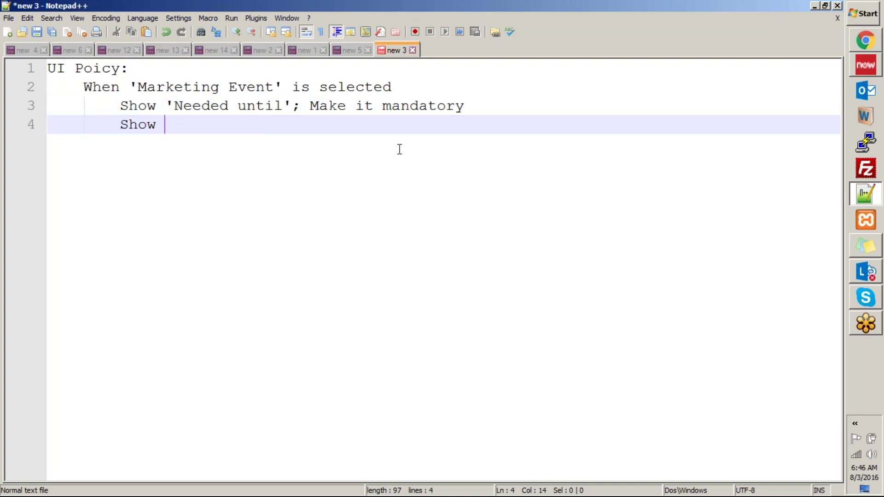
pyautogui.write("'Neede")
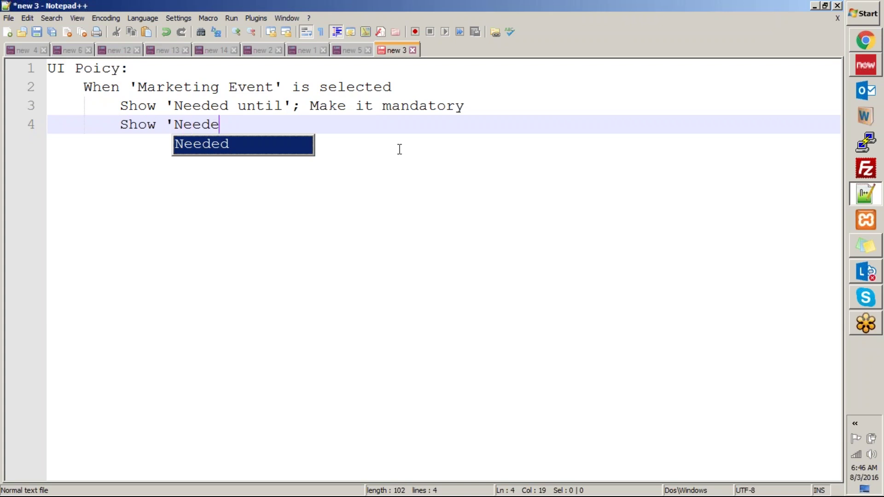
pyautogui.write("d from'; Mak")
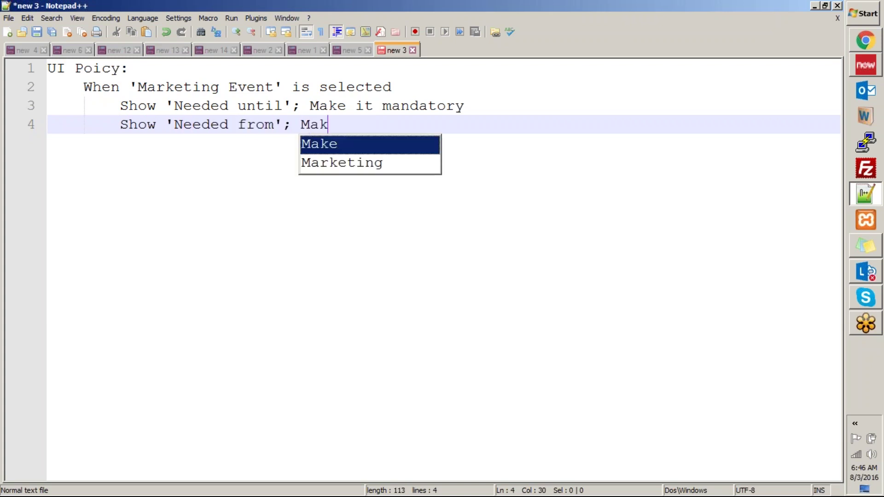
pyautogui.write('e it man')
pyautogui.press('Return')
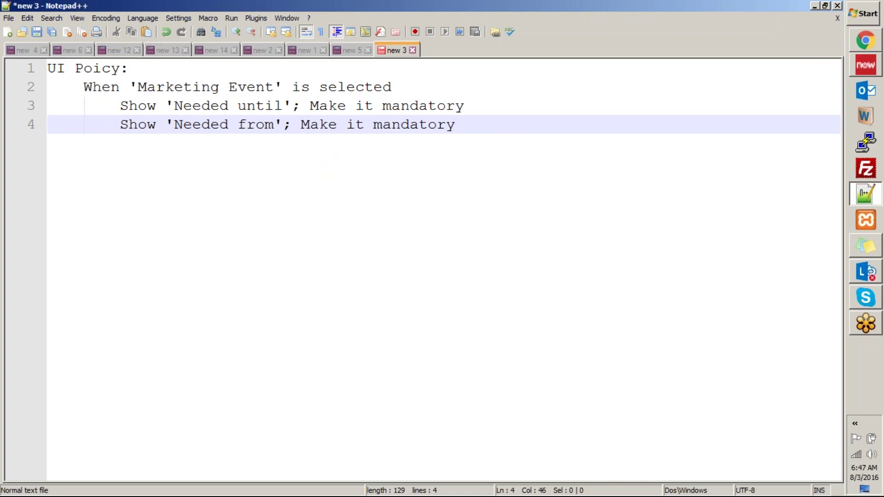
pyautogui.press('Return')
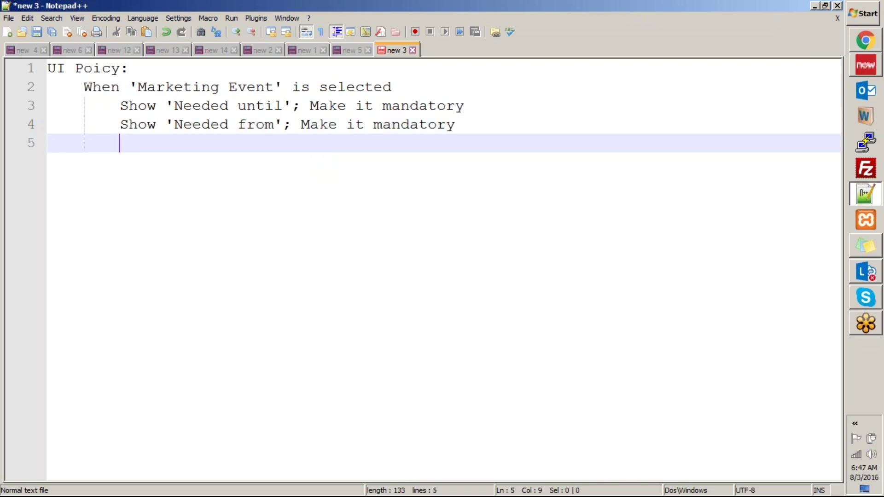
pyautogui.write('Show a me')
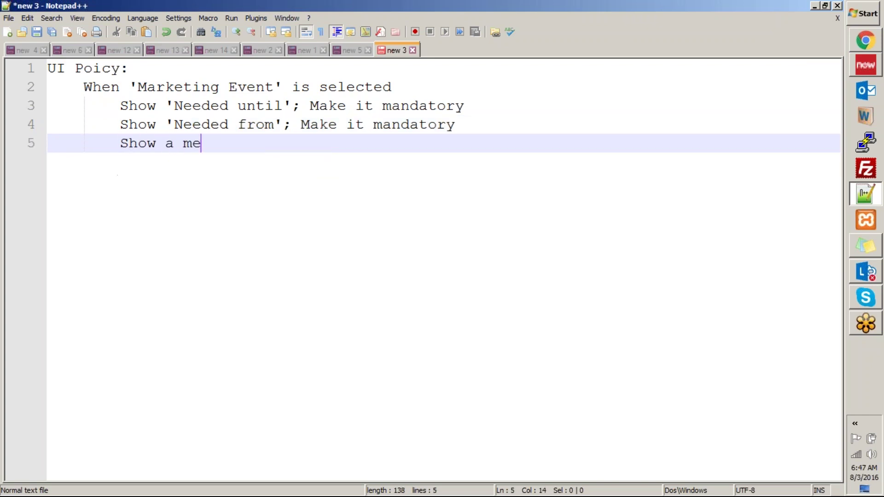
pyautogui.write('ssaged')
pyautogui.press('BackSpace')
pyautogui.hotkey('shift', 'Home')
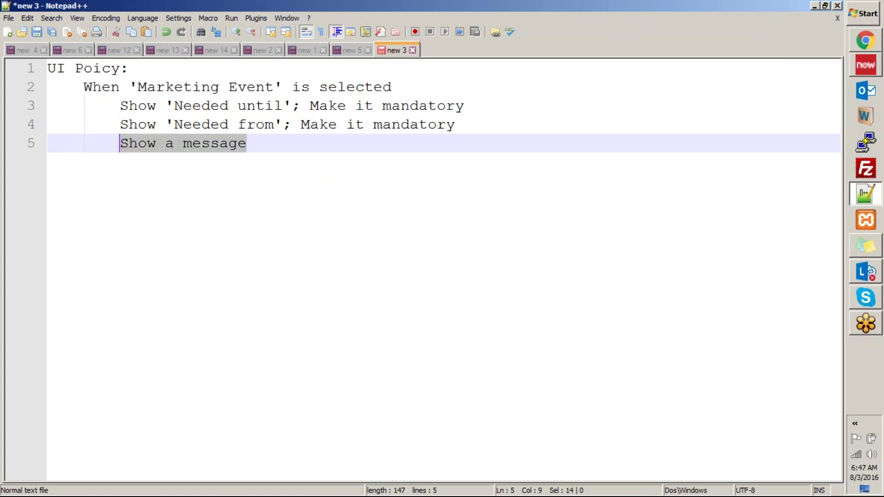
pyautogui.press('BackSpace')
# Highlight the condition line together with its two Show rules to review the policy logic.
pyautogui.press('Up')
pyautogui.press('Up')
pyautogui.press('Up')
pyautogui.press('Down')
pyautogui.press('Up')
pyautogui.press('Home')
pyautogui.hotkey('shift', 'Down')
pyautogui.hotkey('shift', 'Down')
pyautogui.hotkey('shift', 'Down')
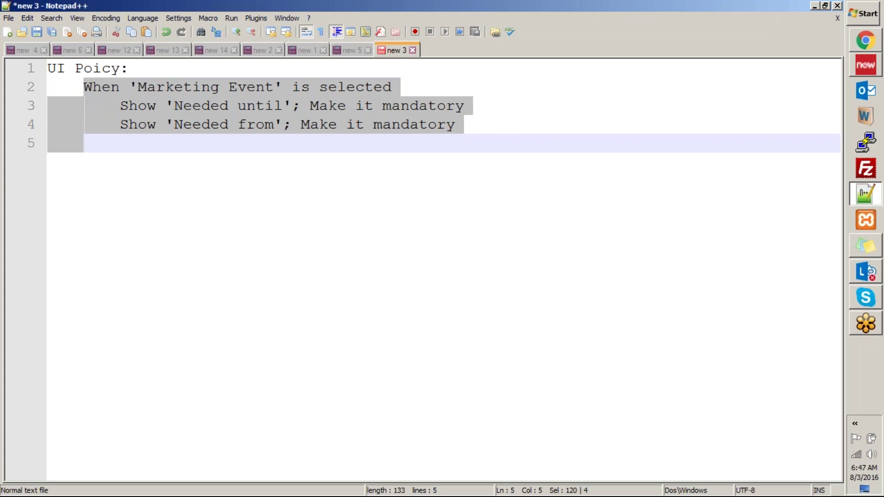
# Append "(any value from the lookup field)" to the end of the Marketing Event condition line.
pyautogui.click(397, 88)
pyautogui.write('(an')
pyautogui.write('y value ')
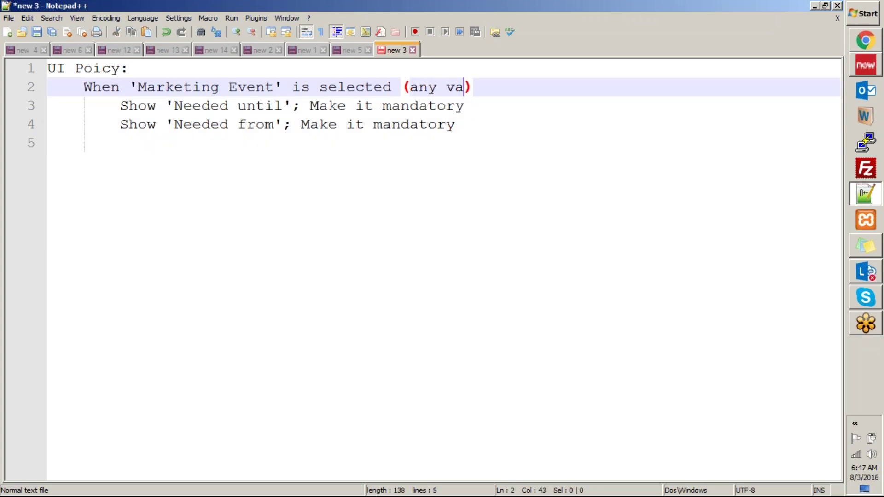
pyautogui.write('from the look')
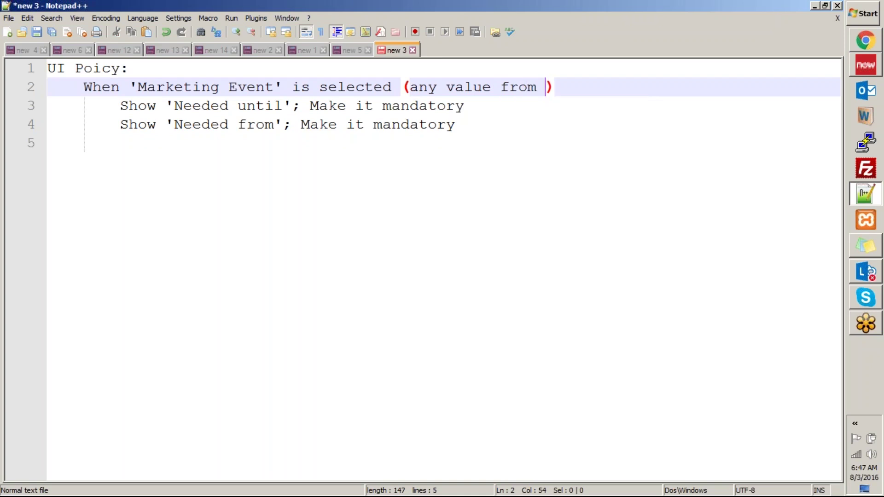
pyautogui.write('up field')
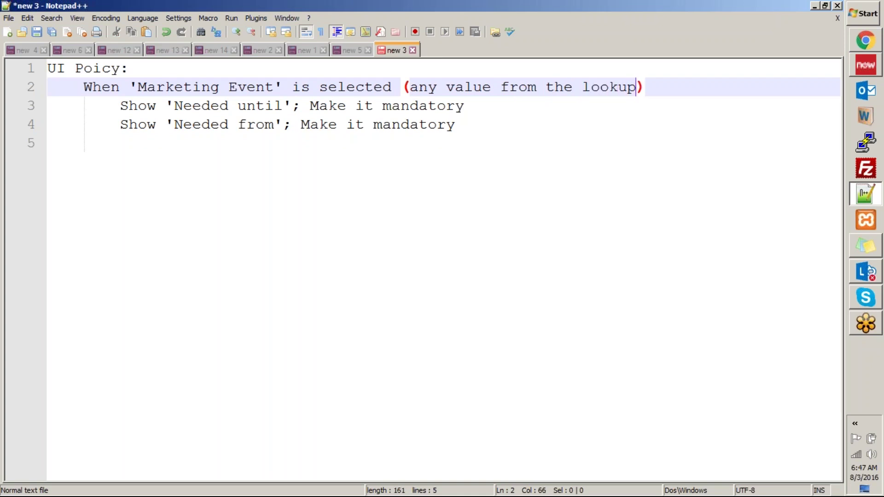
# Review how the extended Marketing Event condition governs the Needed until and Needed from rules, highlighting the text.
pyautogui.click(297, 179)
pyautogui.click(238, 87)
pyautogui.moveTo(127, 106); pyautogui.dragTo(444, 117)
pyautogui.click(75, 131)
pyautogui.click(210, 124)
pyautogui.moveTo(491, 130); pyautogui.dragTo(72, 85)
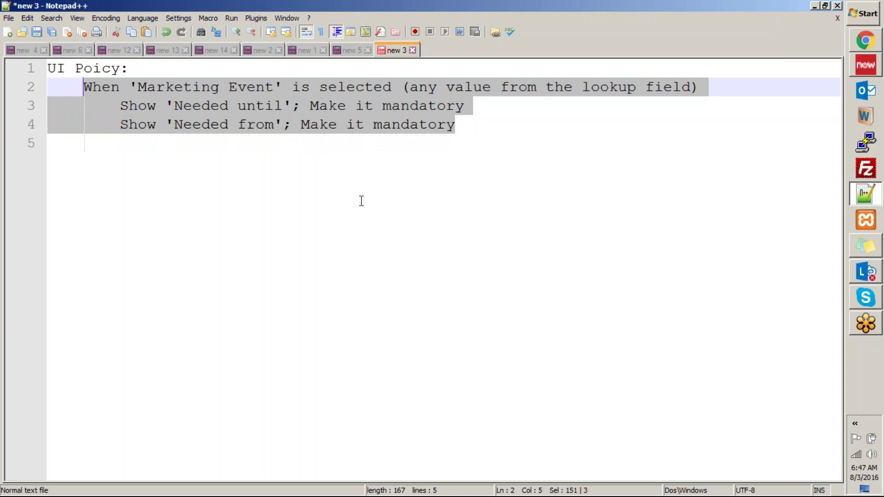
pyautogui.click(473, 134)
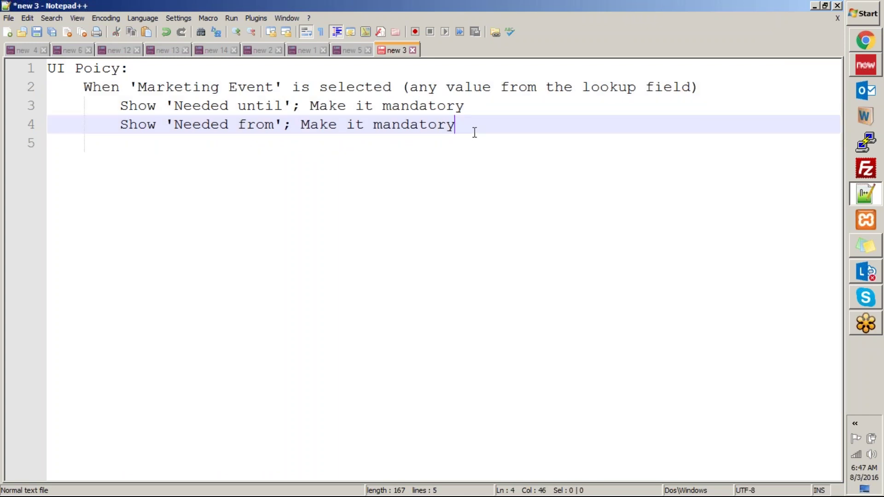
pyautogui.hotkey('shift', 'Up')
pyautogui.hotkey('shift', 'Up')
pyautogui.hotkey('shift', 'Home')
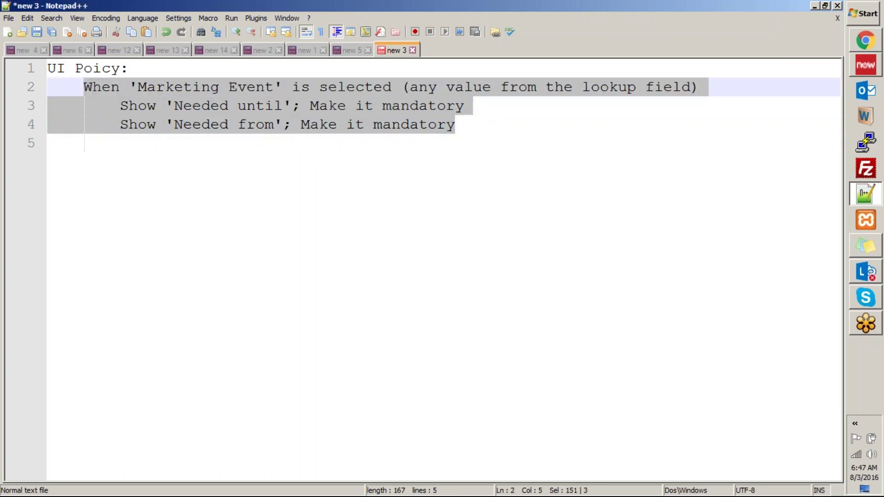
# Switch to Chrome and open the UI Policies configured for the Equipment Request form.
pyautogui.hotkey('alt', 'Tab')
pyautogui.click(535, 336)
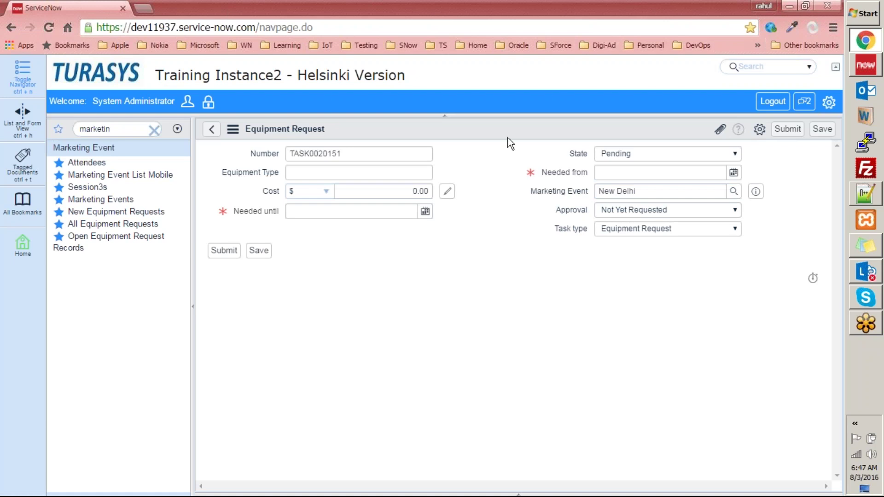
pyautogui.rightClick(416, 123)
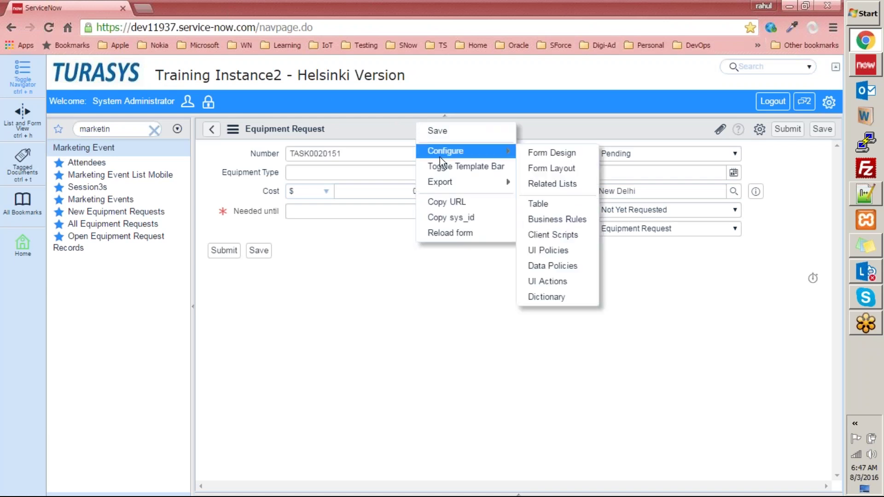
pyautogui.moveTo(505, 157)
pyautogui.click(571, 253)
pyautogui.click(481, 119)
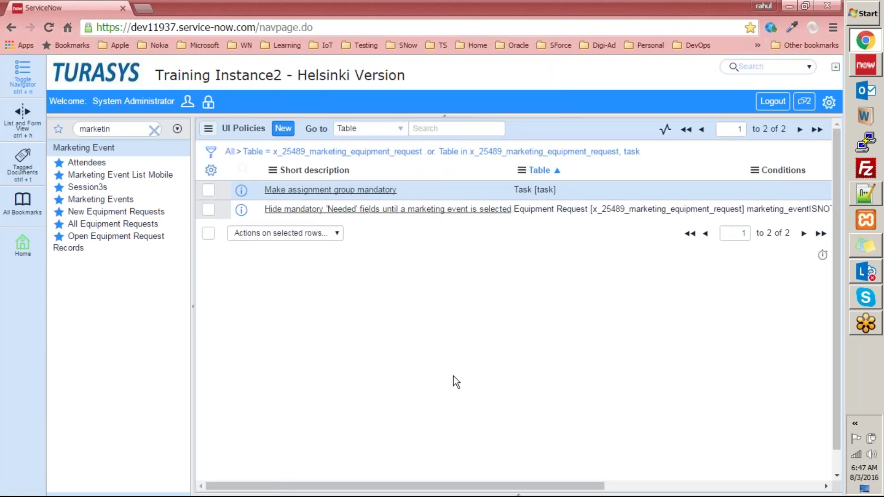
# Open the policy "Hide mandatory 'Needed' fields until a marketing event is selected" and examine its description, conditions and options.
pyautogui.click(346, 210)
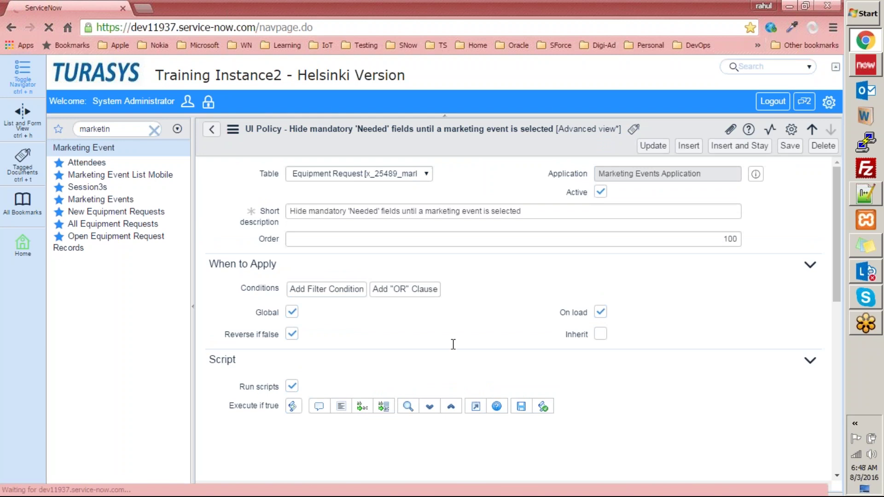
pyautogui.moveTo(834, 214); pyautogui.dragTo(835, 234)
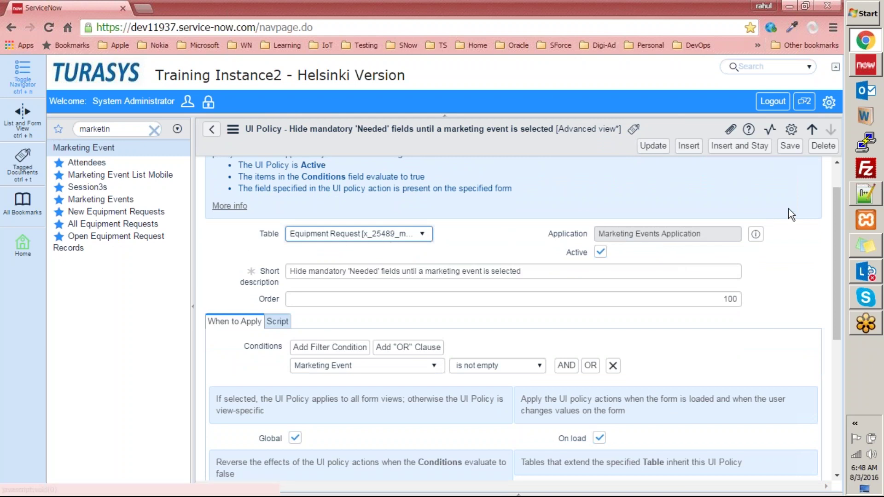
pyautogui.moveTo(839, 205); pyautogui.dragTo(829, 140)
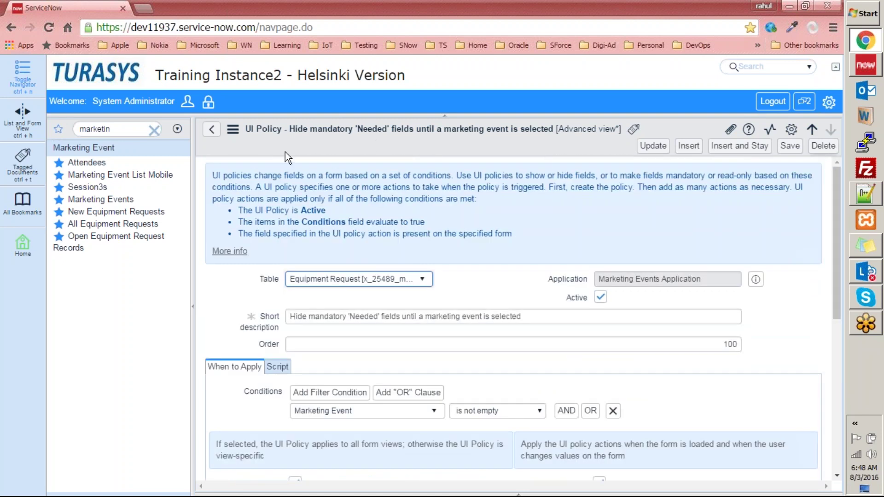
pyautogui.scroll(-1, 580, 256)
pyautogui.scroll(-10, 580, 257)
pyautogui.scroll(10, 474, 311)
pyautogui.moveTo(835, 213); pyautogui.dragTo(809, 166)
# Duplicate the browser tab showing the UI policy record.
pyautogui.rightClick(87, 9)
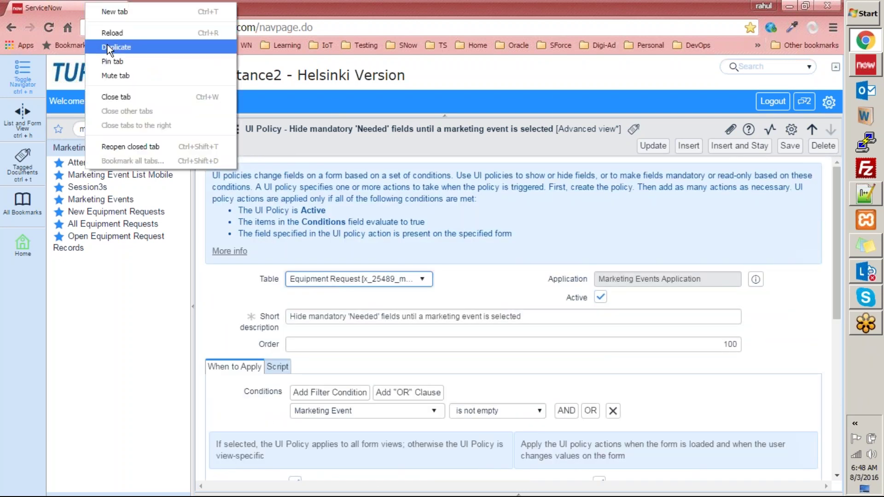
pyautogui.click(107, 45)
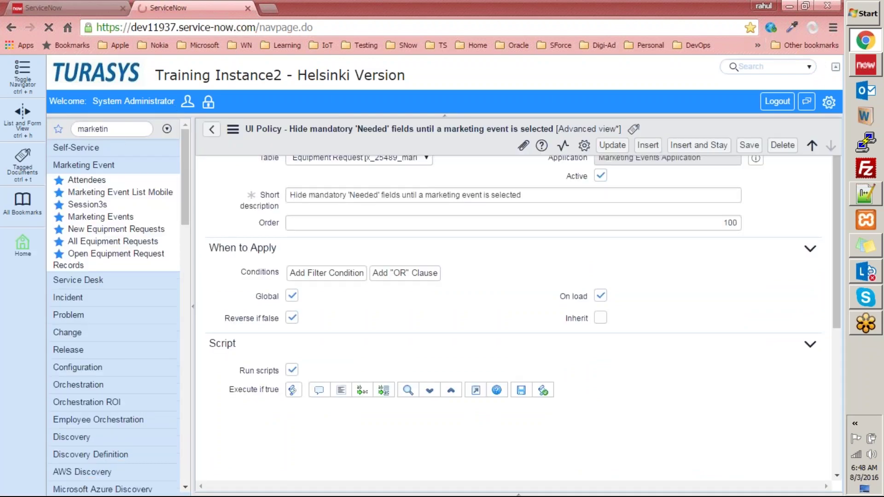
pyautogui.write('ui ')
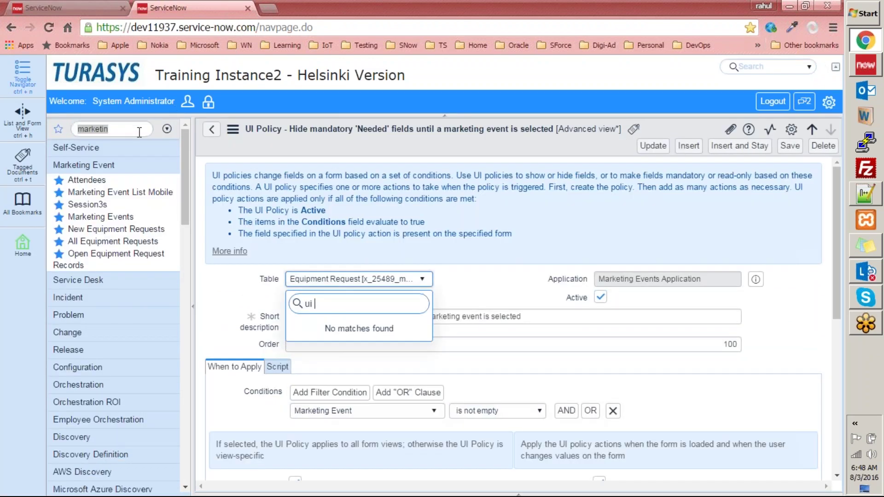
pyautogui.write('ui')
pyautogui.press('BackSpace')
pyautogui.press('BackSpace')
pyautogui.press('BackSpace')
pyautogui.press('BackSpace')
pyautogui.press('BackSpace')
pyautogui.click(432, 278)
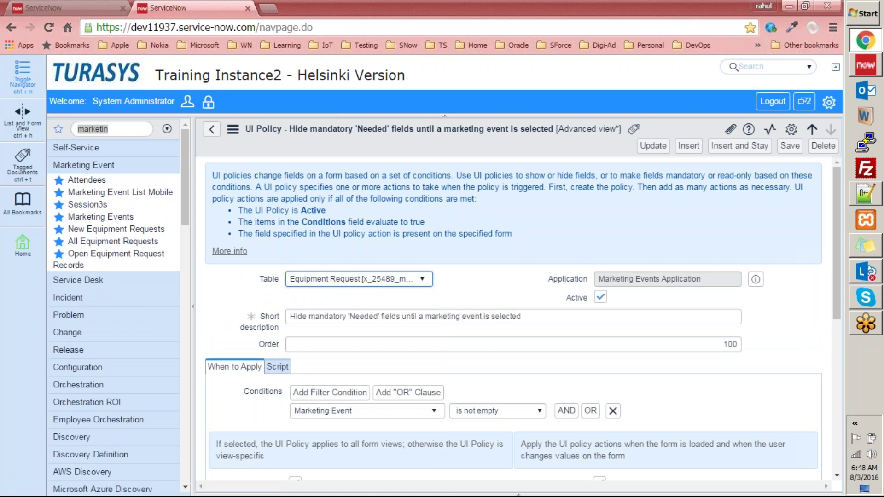
# Open the browser's bookmarks, then go back to the UI Policies list in the duplicated tab.
pyautogui.click(67, 45)
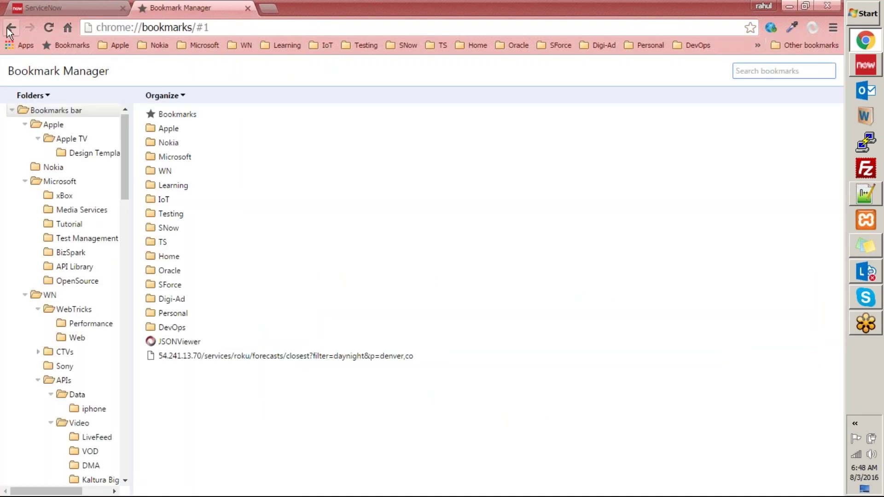
pyautogui.click(11, 28)
pyautogui.click(15, 29)
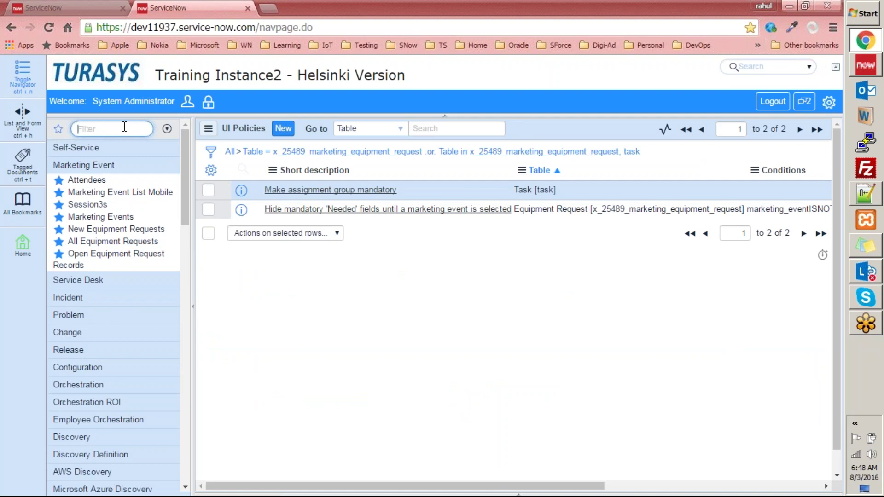
# Search the navigator for "ui pol", open UI Policies and start a new UI policy record.
pyautogui.write('ui pol')
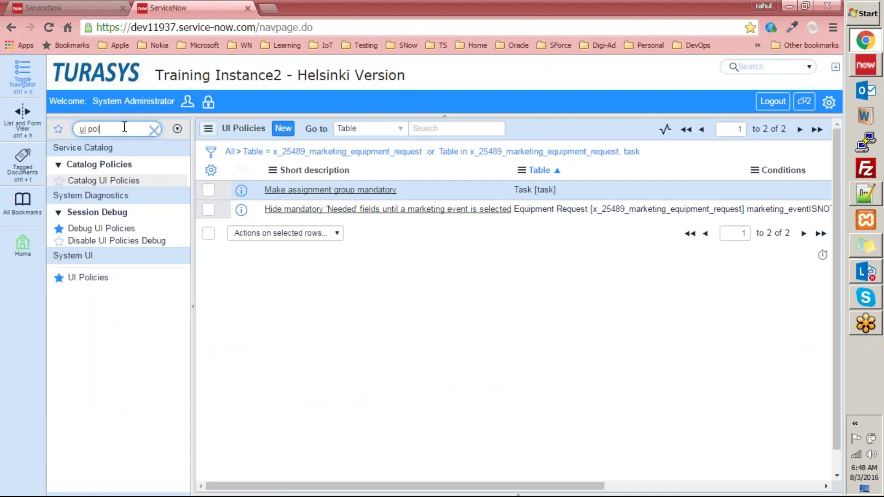
pyautogui.click(92, 277)
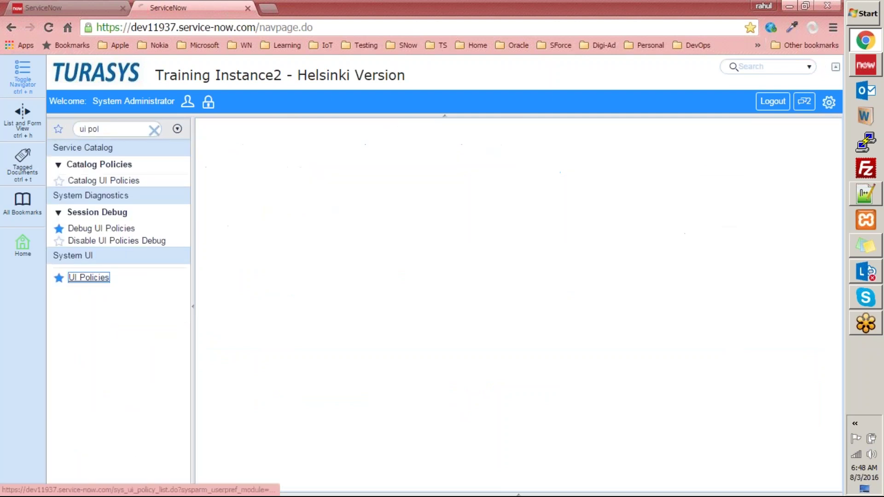
pyautogui.click(283, 128)
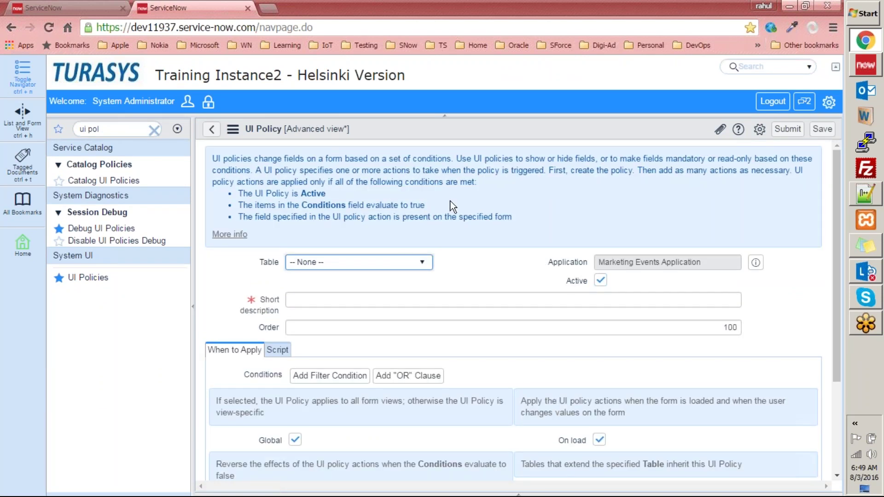
pyautogui.scroll(-2, 446, 201)
pyautogui.scroll(2, 831, 175)
pyautogui.scroll(-4, 637, 292)
pyautogui.scroll(2, 320, 216)
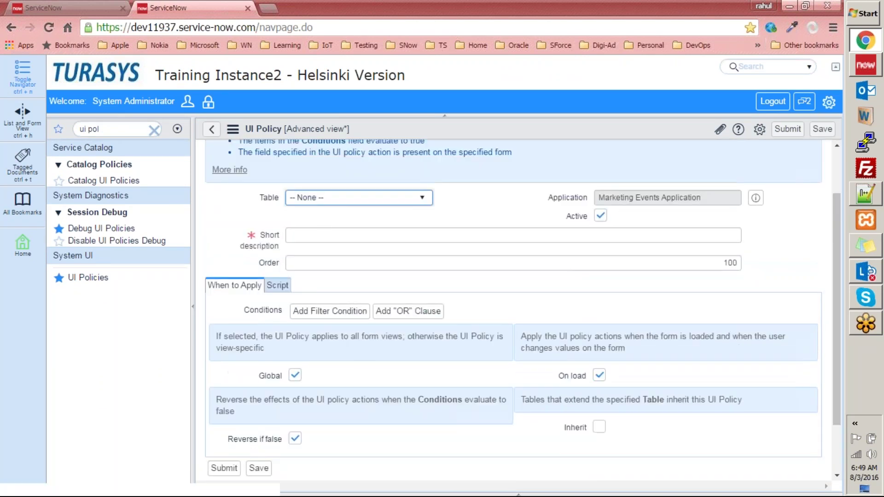
# Set the new UI policy's table to Equipment Request.
pyautogui.click(324, 198)
pyautogui.write('equi')
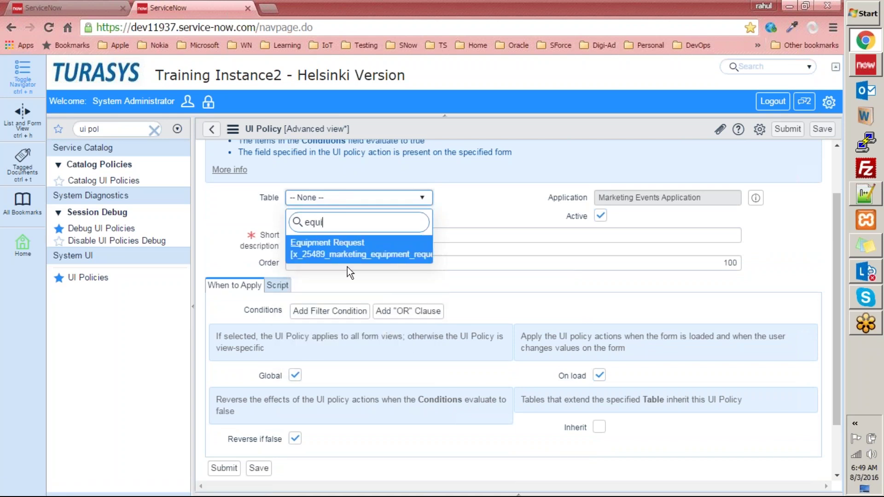
pyautogui.click(353, 252)
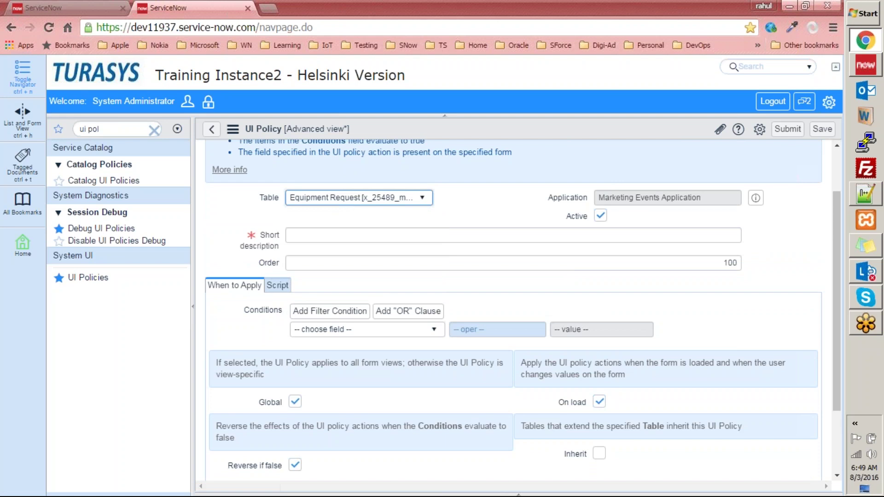
# Check the current application and update set in the system settings, then close the settings.
pyautogui.click(829, 102)
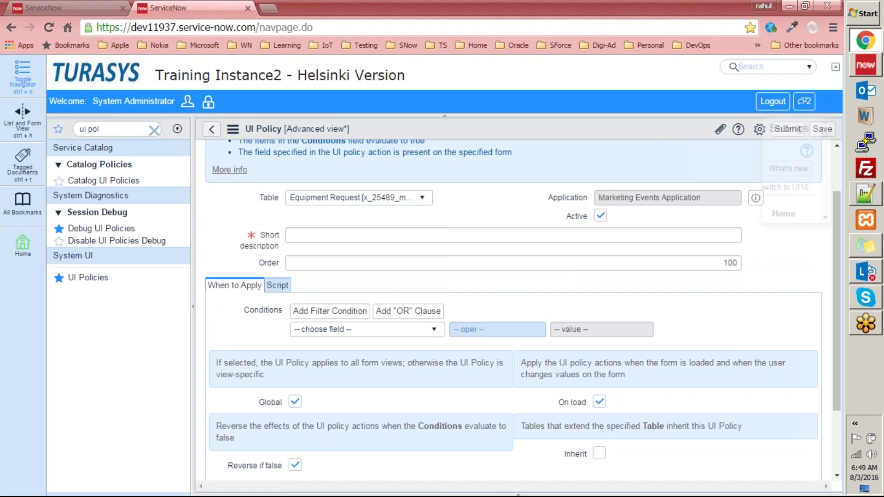
pyautogui.scroll(-3, 631, 341)
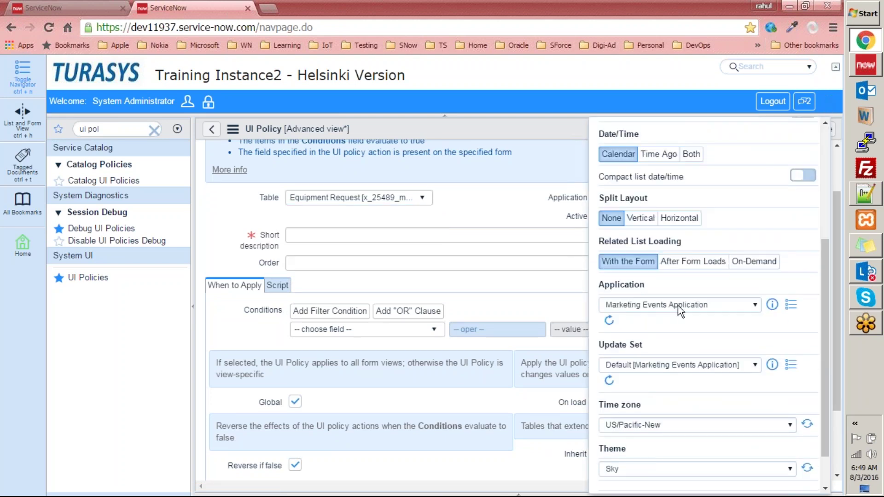
pyautogui.click(509, 130)
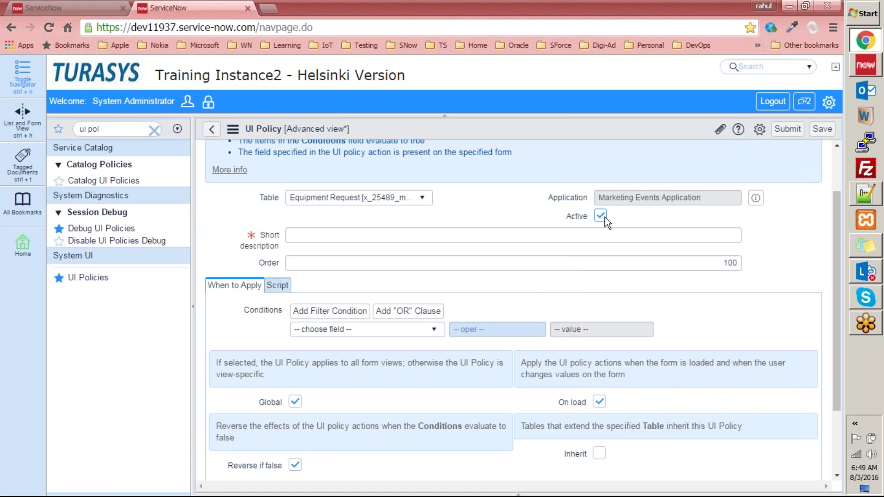
# Copy the short description "Hide mandatory 'Needed' fields until a marketing event is selected" from the existing policy into the new one.
pyautogui.click(352, 241)
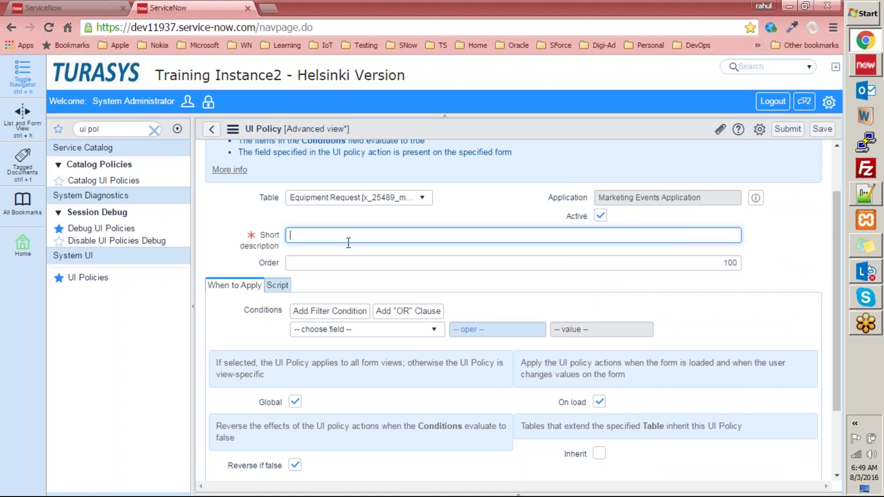
pyautogui.hotkey('ctrl', 'shift', 'Tab')
pyautogui.click(494, 316)
pyautogui.hotkey('ctrl', 'a')
pyautogui.hotkey('ctrl', 'c')
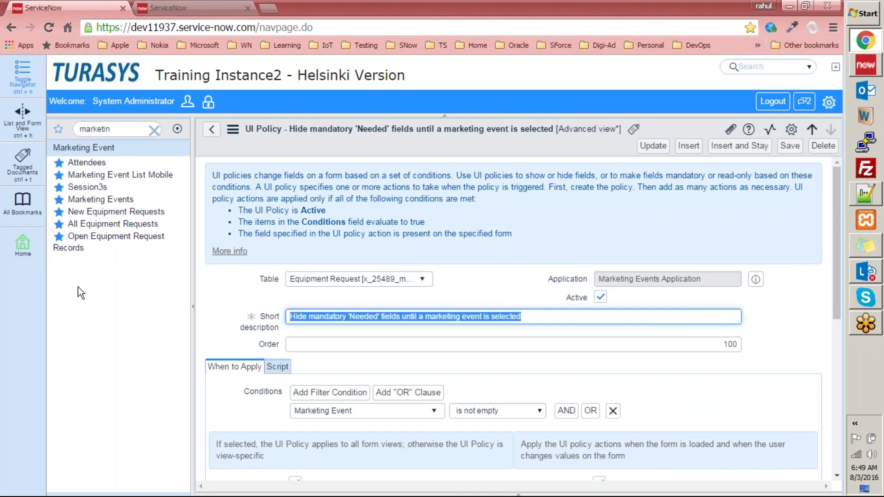
pyautogui.hotkey('ctrl', 'Tab')
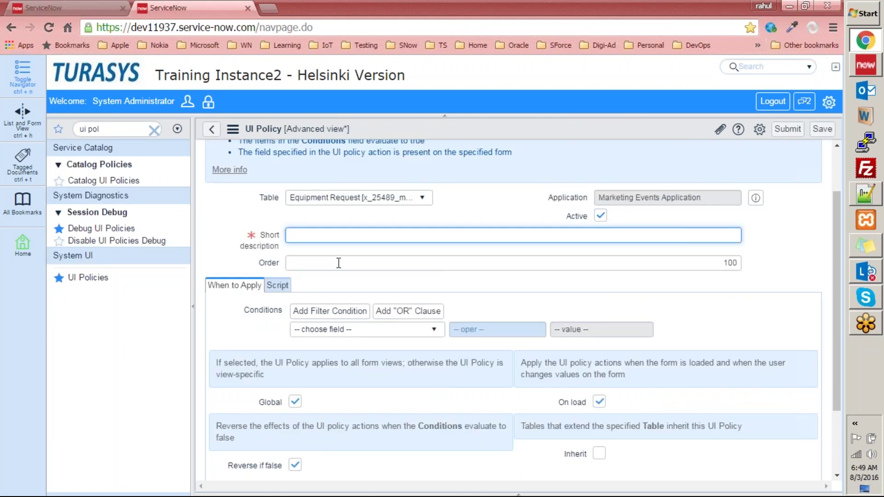
pyautogui.hotkey('ctrl', 'v')
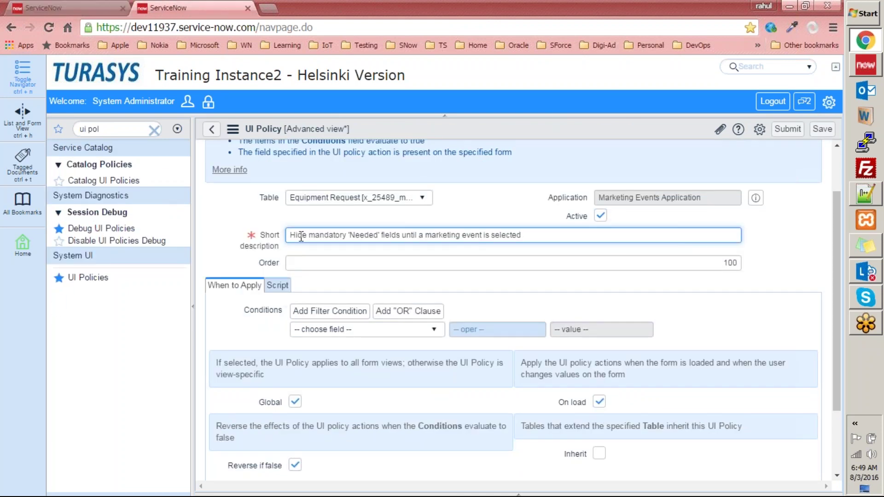
# Compare the new policy's short description with the 'Needed until' and 'Needed from' rules in the Notepad++ notes.
pyautogui.click(324, 235)
pyautogui.moveTo(541, 238); pyautogui.dragTo(114, 230)
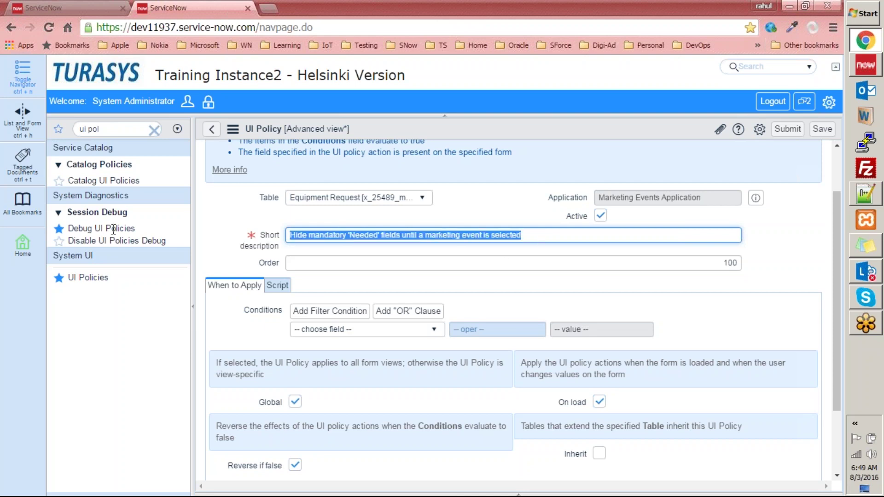
pyautogui.click(866, 193)
pyautogui.click(203, 160)
pyautogui.moveTo(138, 85); pyautogui.dragTo(276, 86)
pyautogui.click(193, 152)
pyautogui.moveTo(134, 110); pyautogui.dragTo(306, 153)
pyautogui.hotkey('alt', 'Tab')
pyautogui.click(306, 229)
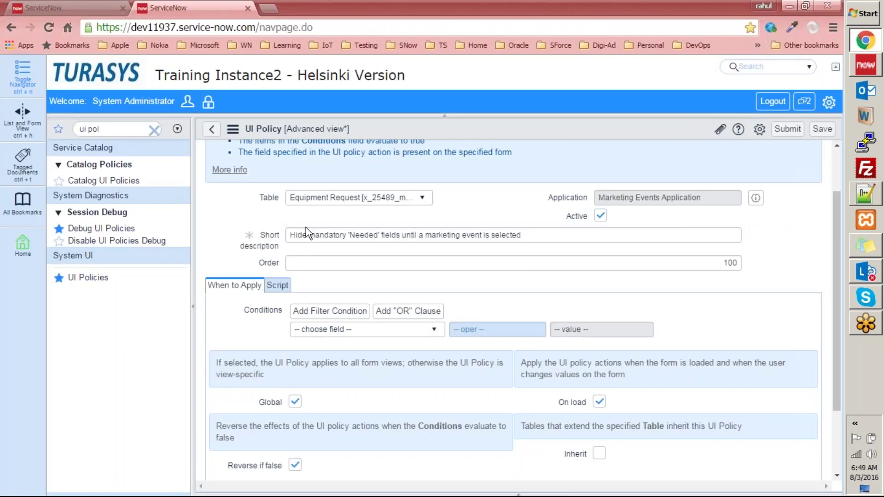
pyautogui.moveTo(536, 235); pyautogui.dragTo(290, 228)
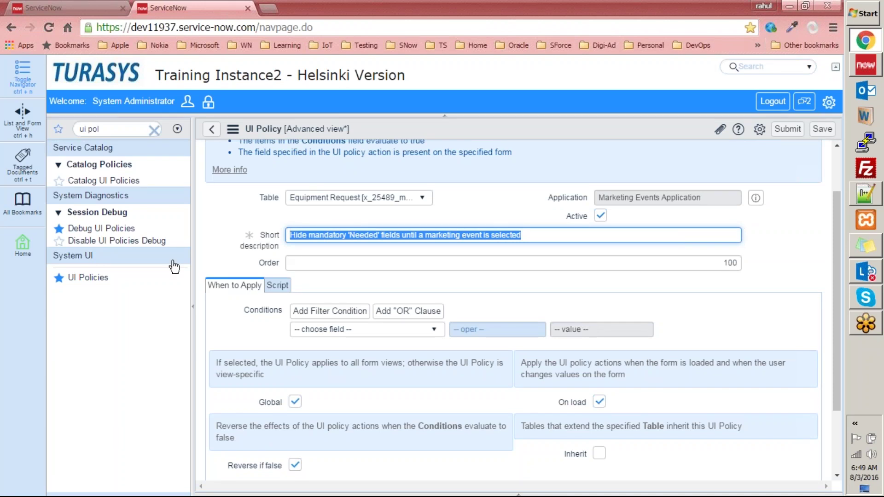
pyautogui.click(222, 325)
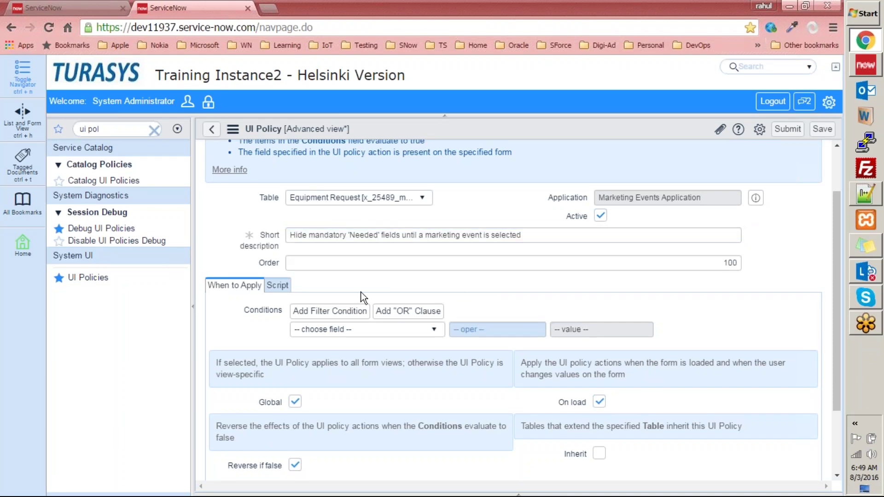
# Switch to Notepad++ to review the 'Marketing Event' selection condition in the notes, and return to Chrome.
pyautogui.hotkey('alt', 'Tab')
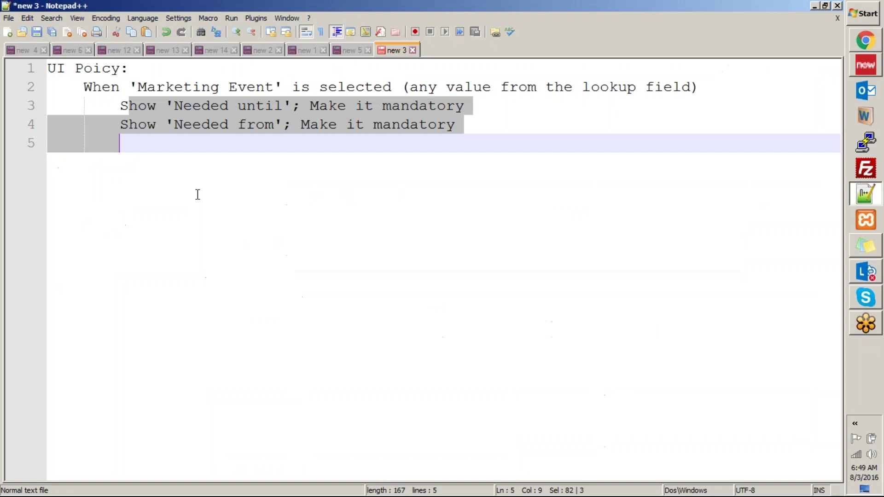
pyautogui.click(83, 86)
pyautogui.keyDown('shift'); pyautogui.click(700, 86); pyautogui.keyUp('shift')
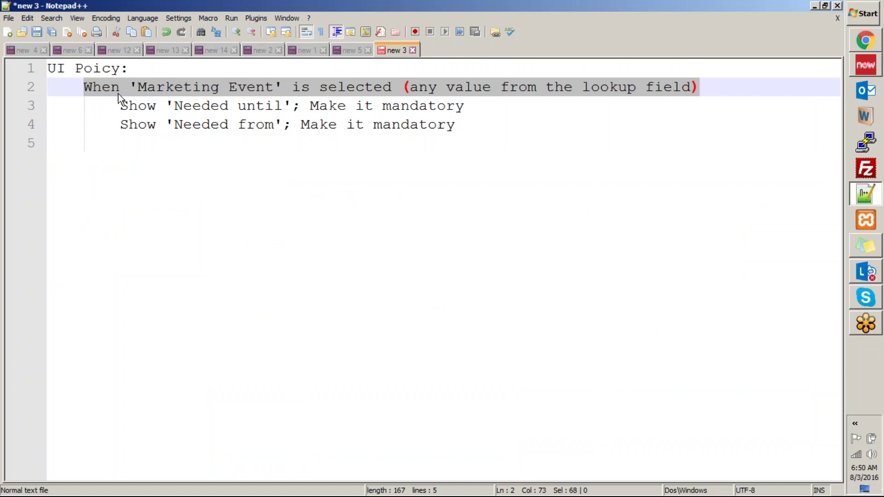
pyautogui.hotkey('alt', 'Tab')
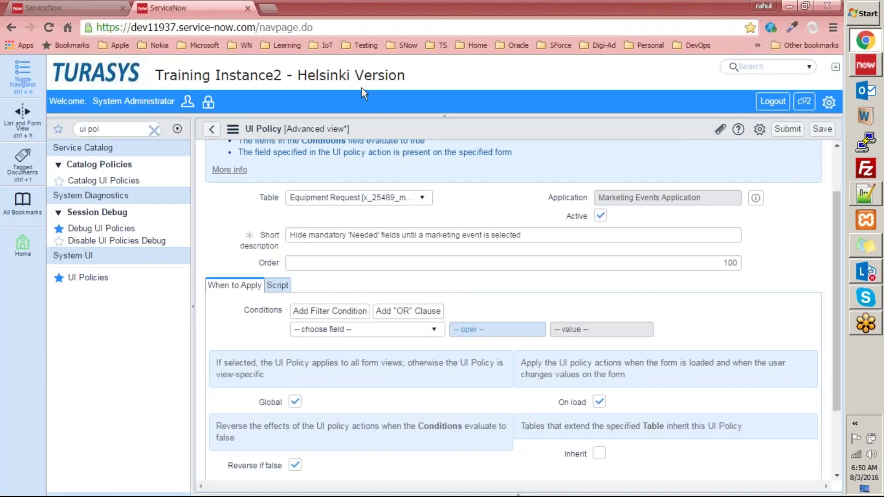
pyautogui.click(343, 332)
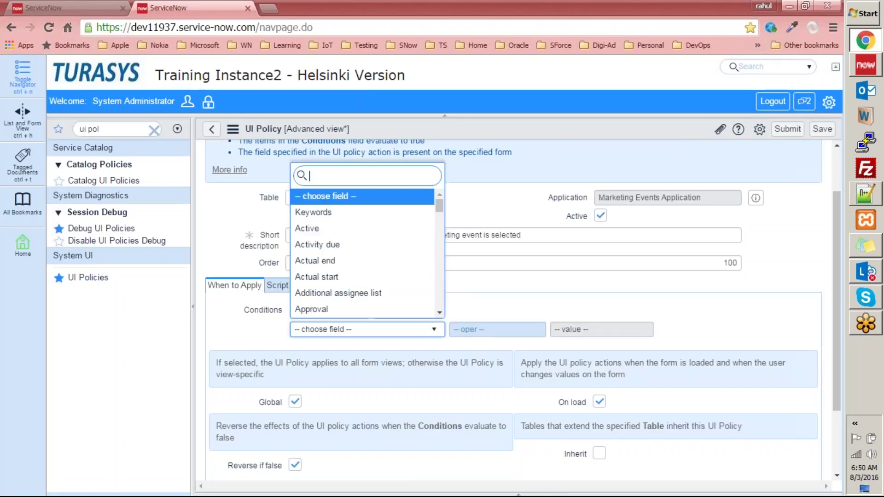
pyautogui.write('mark')
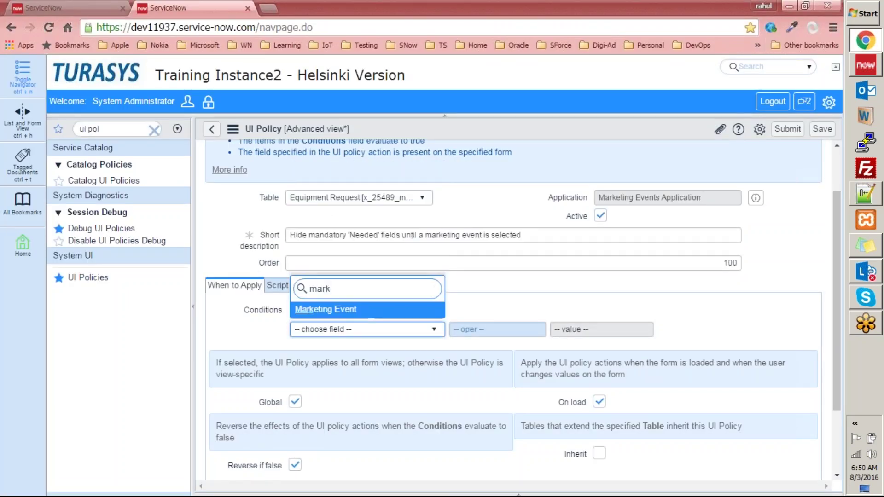
pyautogui.click(328, 333)
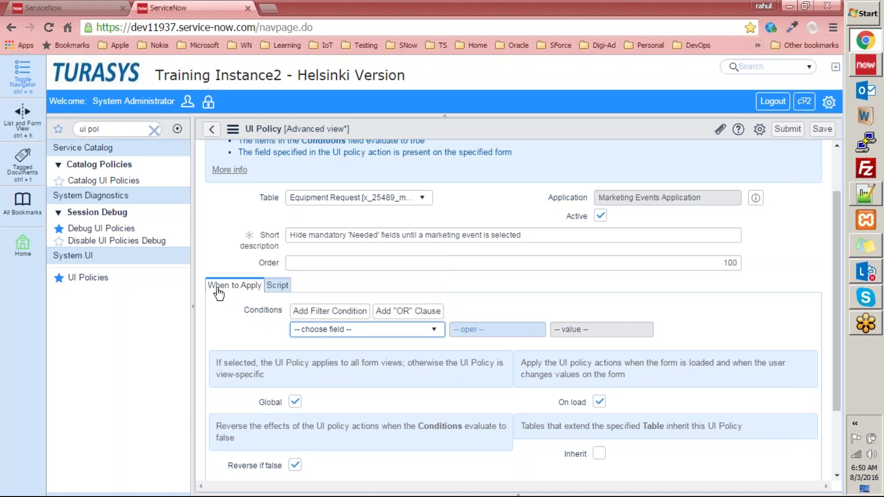
pyautogui.click(347, 338)
pyautogui.click(301, 336)
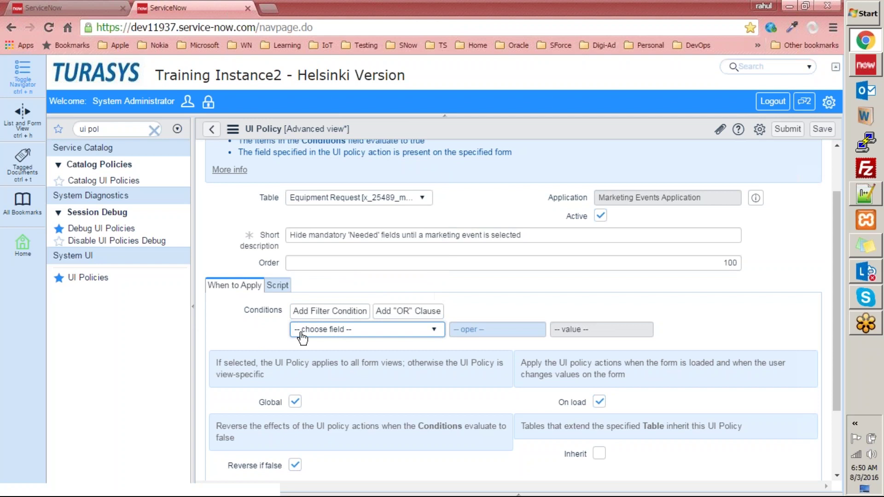
# Set the new policy's condition to Marketing Event is not empty.
pyautogui.click(340, 334)
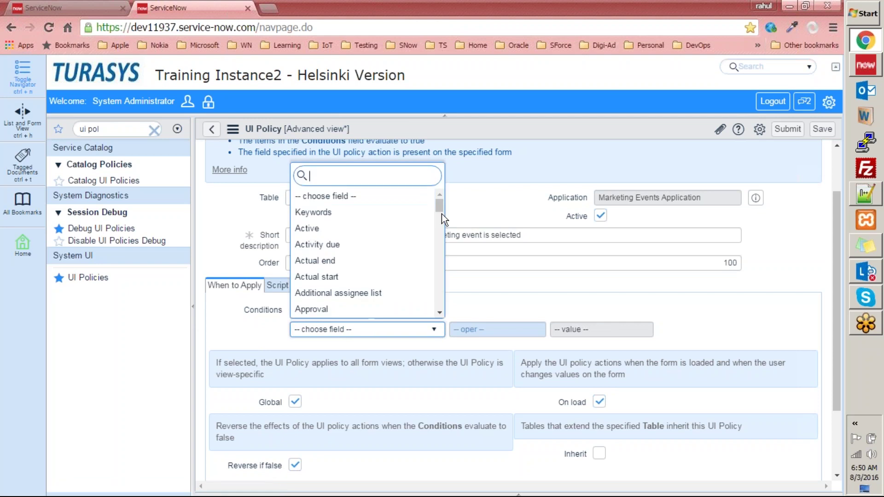
pyautogui.moveTo(440, 206); pyautogui.dragTo(458, 150)
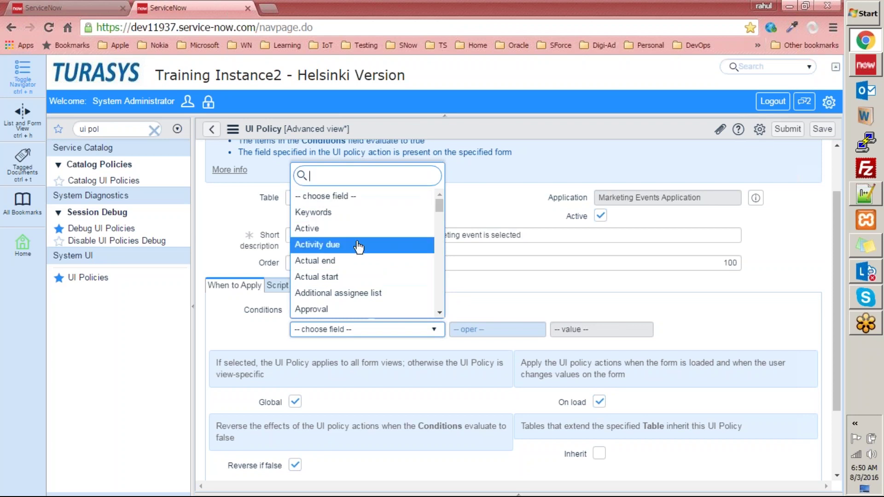
pyautogui.write('mark')
pyautogui.click(355, 310)
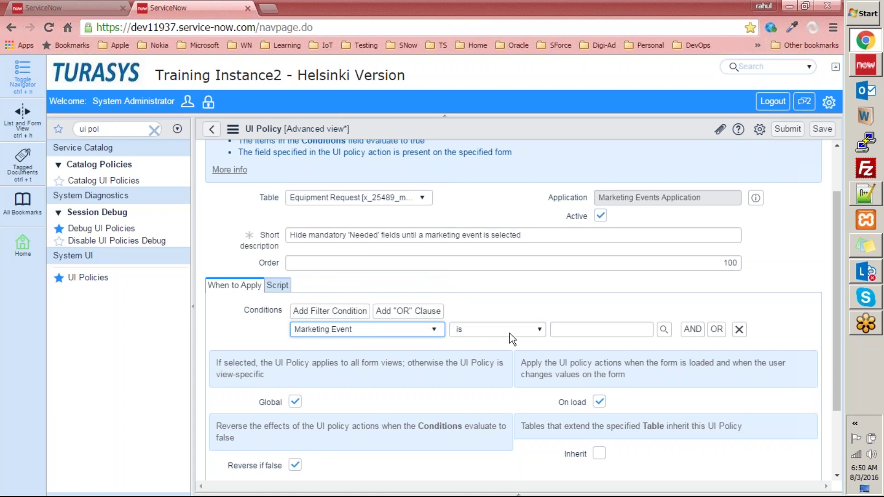
pyautogui.click(533, 330)
pyautogui.click(505, 372)
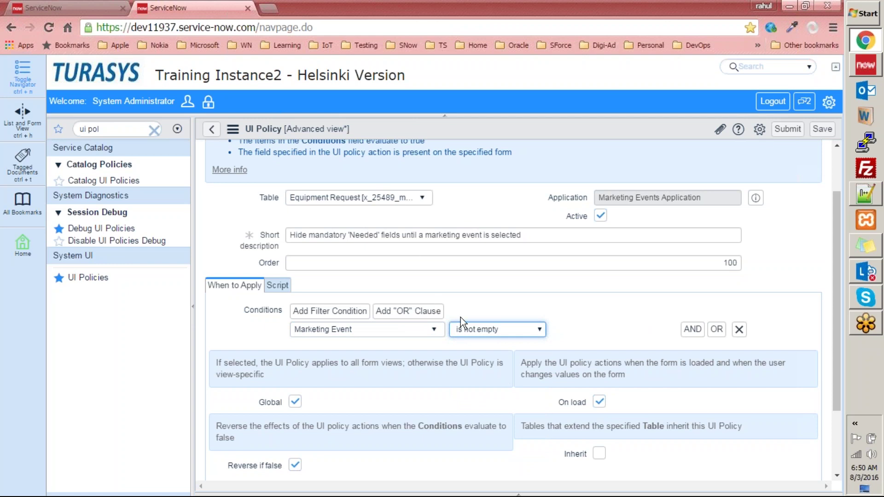
# In the existing policy's browser tab, examine its condition and the Global, On load, Reverse if false and Inherit options.
pyautogui.hotkey('ctrl', 'Tab')
pyautogui.click(236, 383)
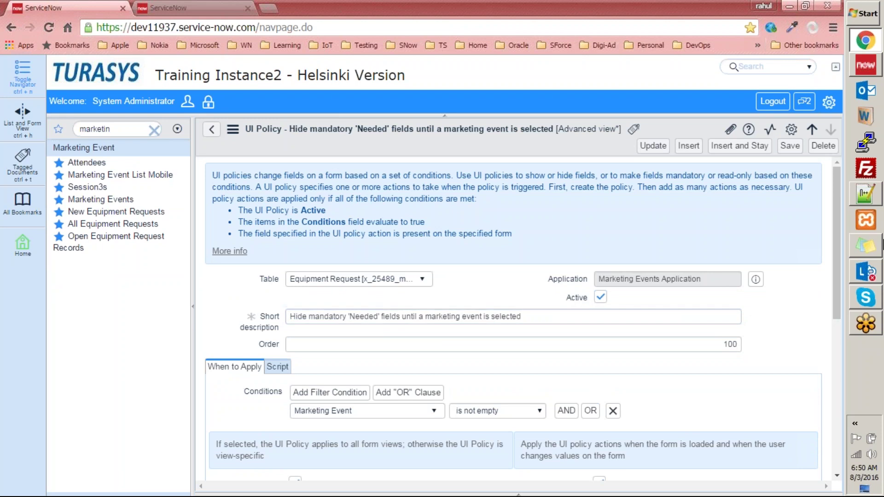
pyautogui.scroll(-2, 835, 286)
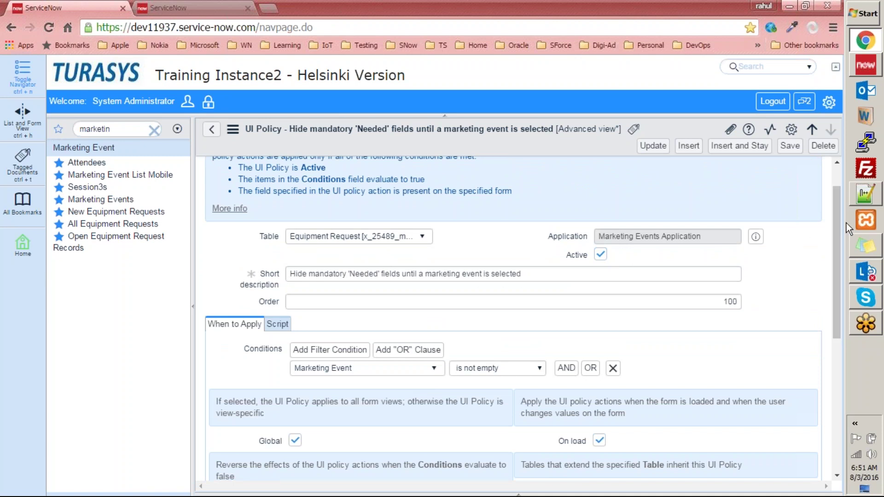
pyautogui.moveTo(834, 224); pyautogui.dragTo(833, 293)
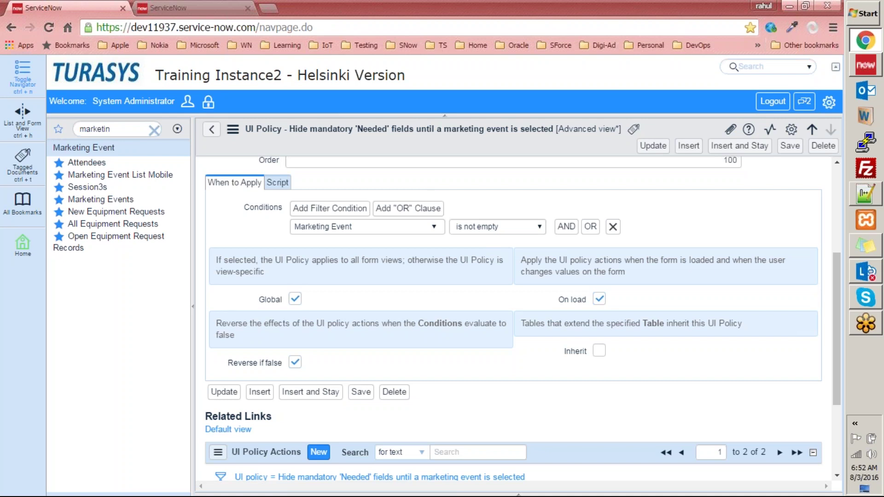
pyautogui.scroll(-3, 467, 267)
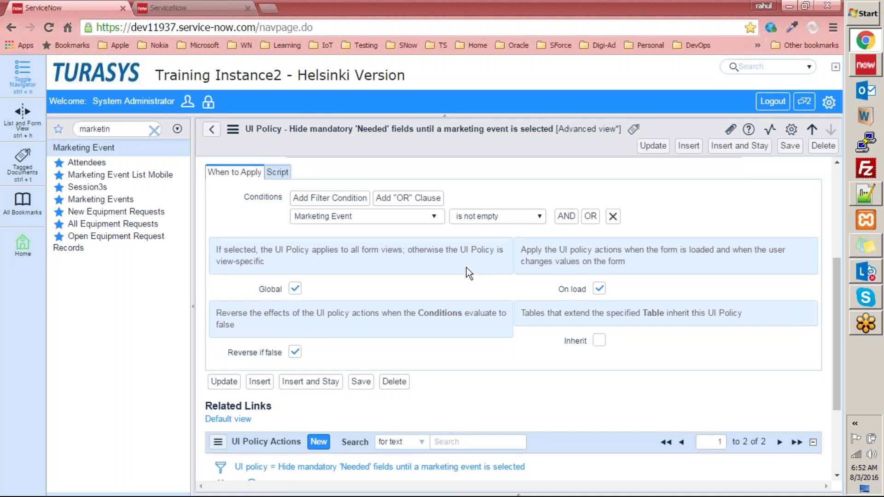
pyautogui.scroll(7, 466, 267)
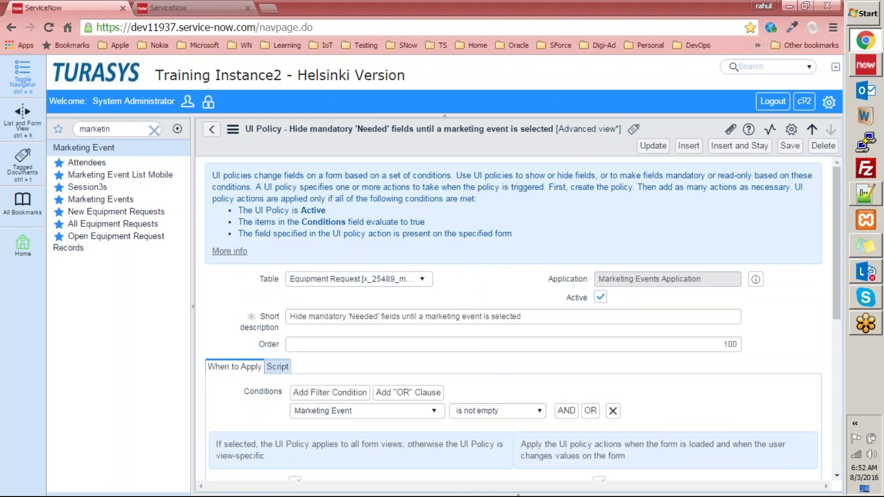
# Open the existing policy's script section and examine the alert line in the Execute if true script.
pyautogui.click(276, 367)
pyautogui.scroll(-4, 331, 369)
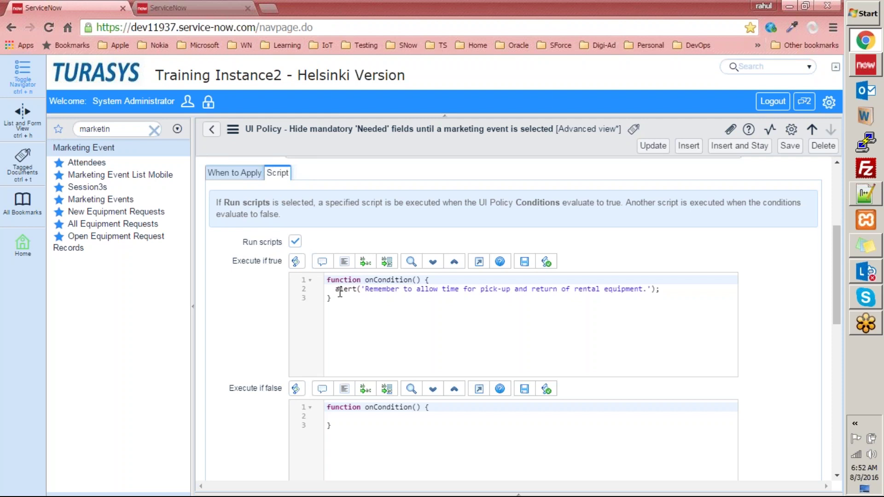
pyautogui.tripleClick(695, 292)
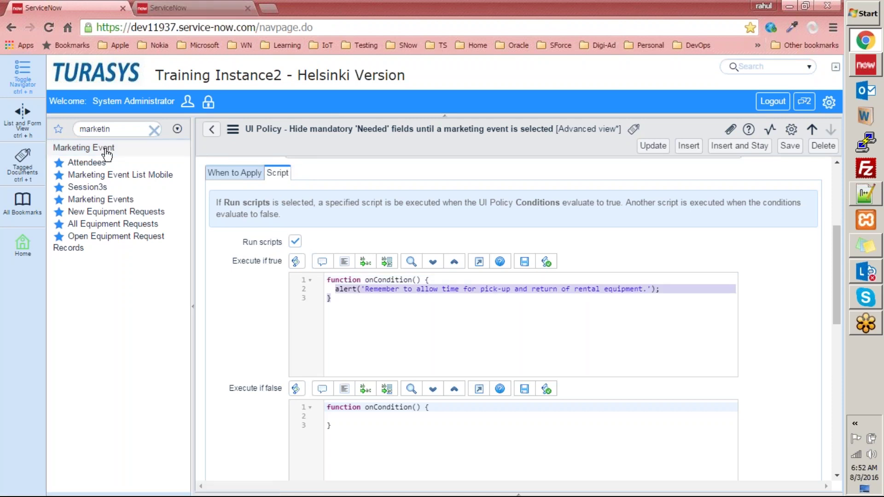
# Review the alert statement in the policy's Execute if true script.
pyautogui.click(374, 297)
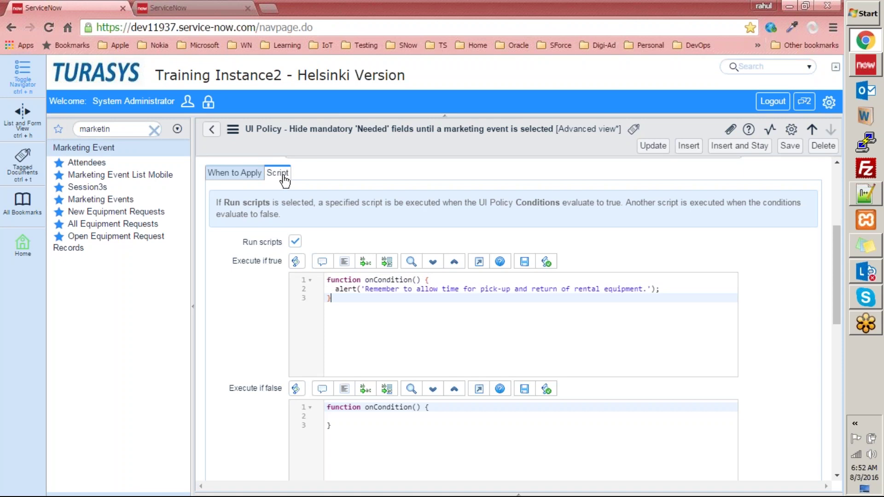
pyautogui.moveTo(328, 279); pyautogui.dragTo(665, 288)
pyautogui.click(351, 317)
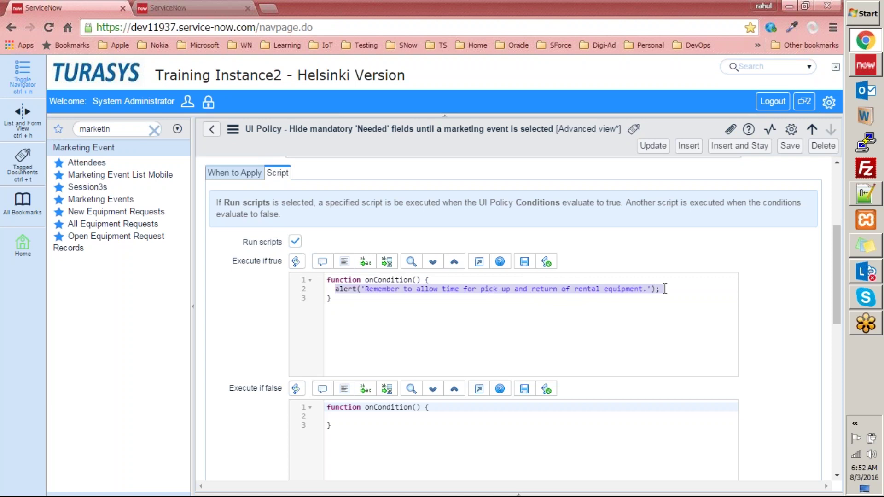
pyautogui.click(447, 334)
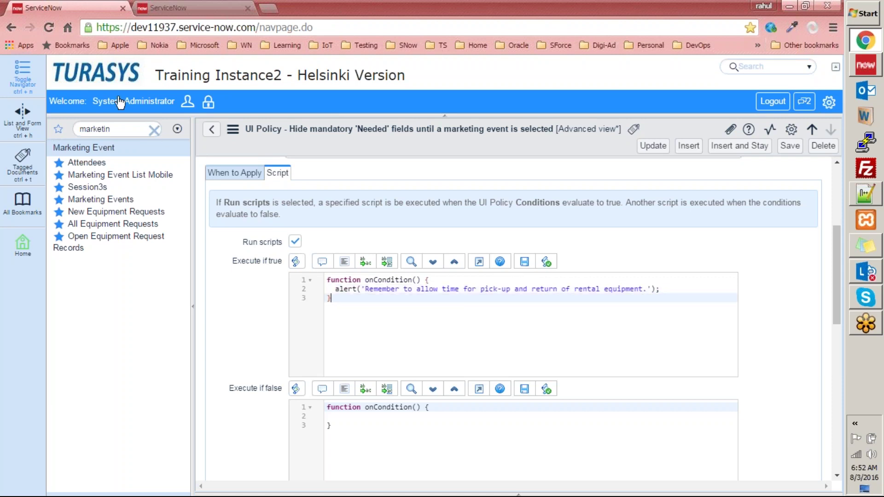
# Start a new equipment request, select Hyderabad Roadshow as its marketing event, and dismiss the policy's alert.
pyautogui.click(109, 224)
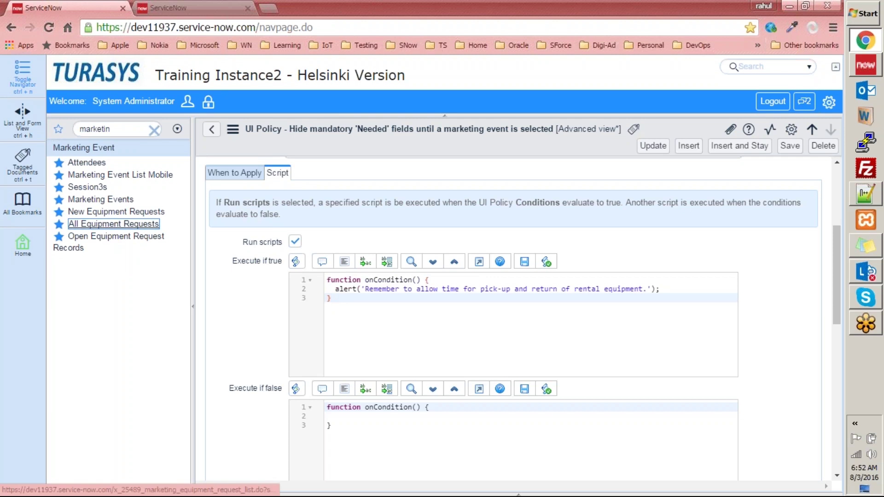
pyautogui.click(323, 128)
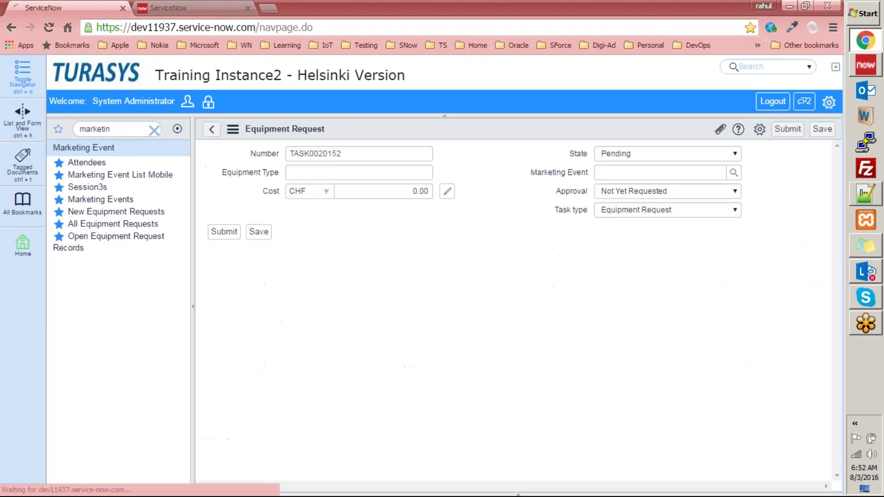
pyautogui.click(734, 172)
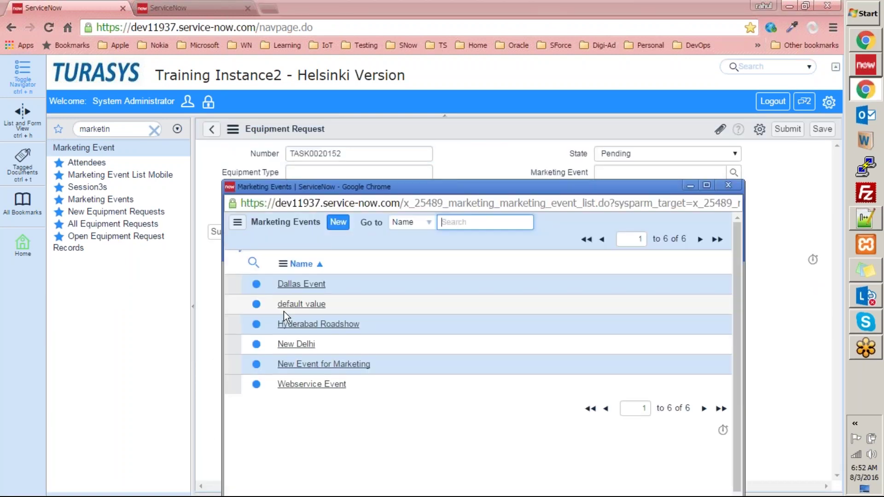
pyautogui.click(303, 322)
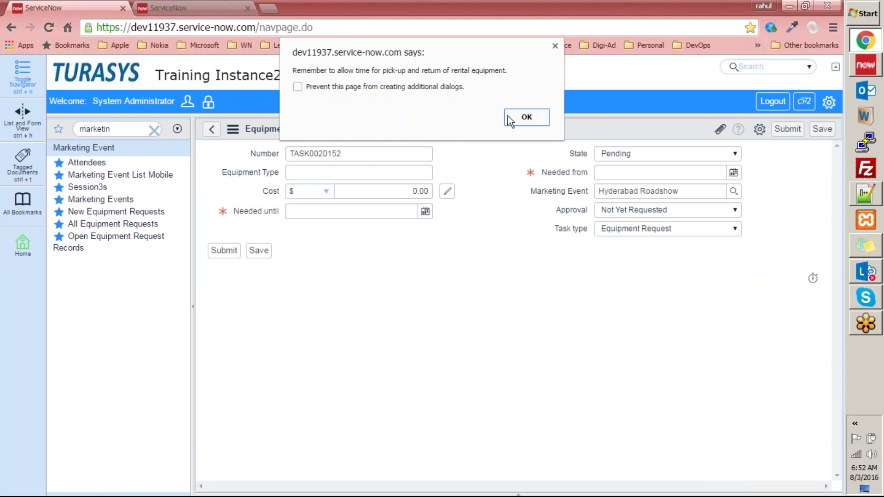
pyautogui.click(517, 123)
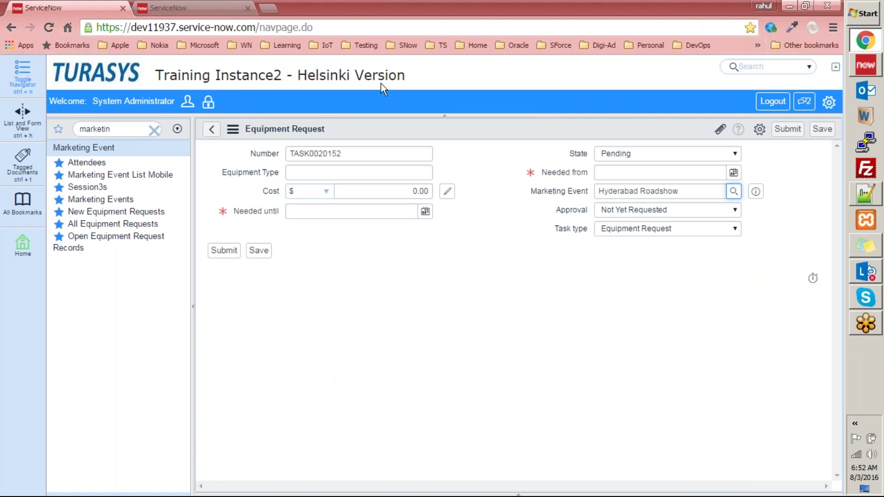
# Leave the request unsaved and open the 'Hide mandatory Needed fields' policy from the form's UI policies configuration.
pyautogui.rightClick(421, 128)
pyautogui.moveTo(473, 157)
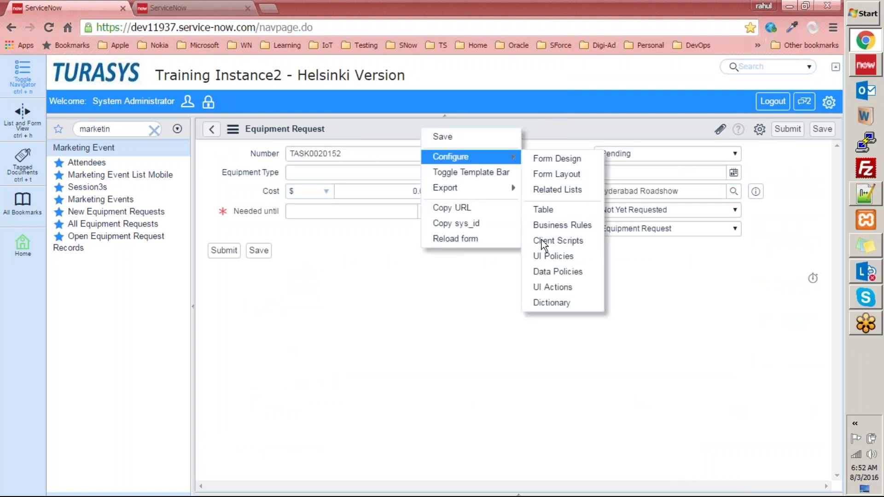
pyautogui.click(555, 257)
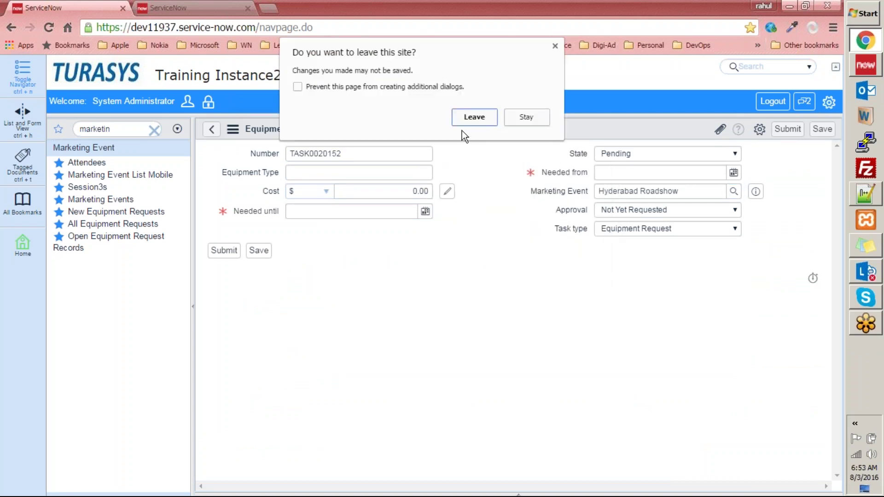
pyautogui.click(473, 118)
pyautogui.click(391, 189)
pyautogui.scroll(-5, 322, 295)
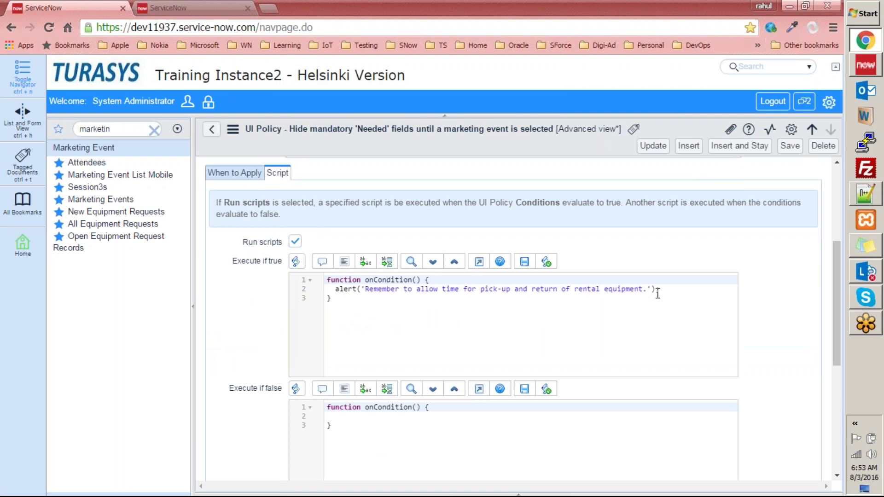
# Review the policy's When to Apply settings, its script section and its list of UI policy actions.
pyautogui.click(223, 178)
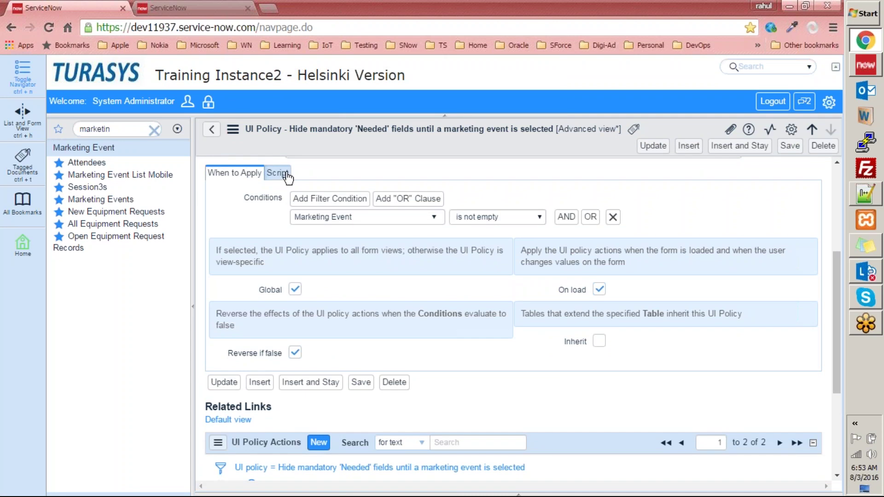
pyautogui.click(286, 177)
pyautogui.click(221, 172)
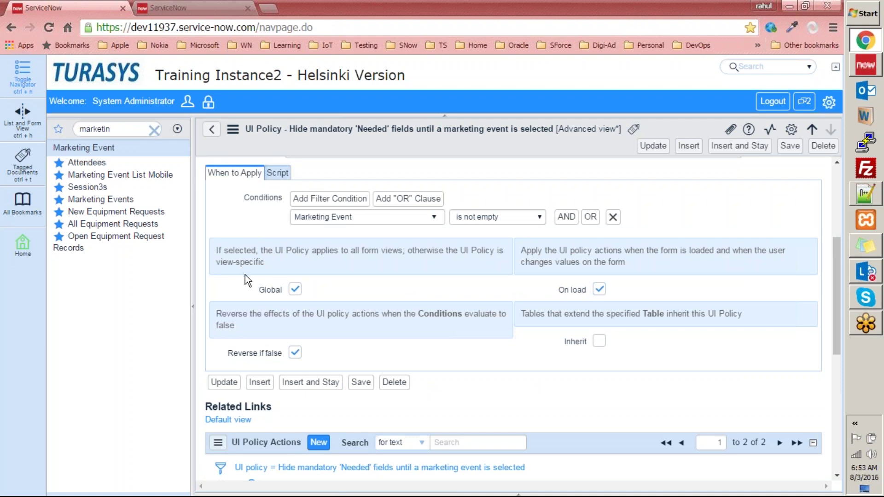
pyautogui.scroll(5, 245, 278)
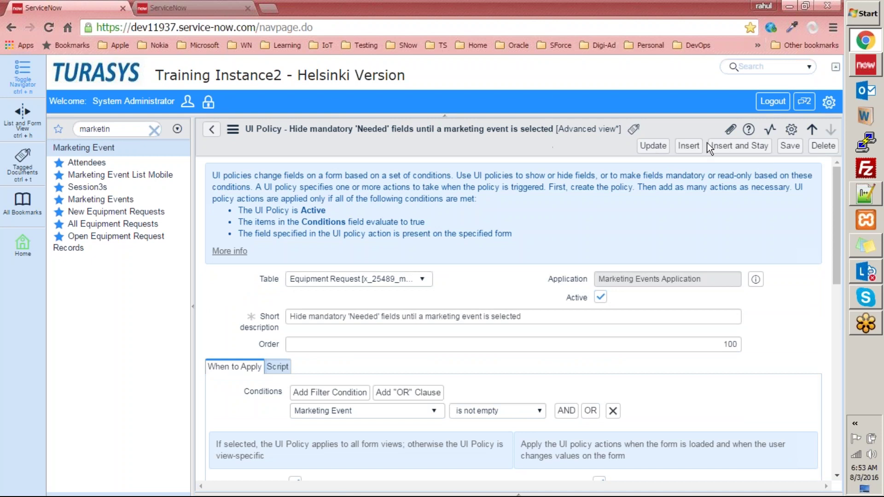
pyautogui.scroll(-10, 538, 267)
pyautogui.scroll(1, 516, 280)
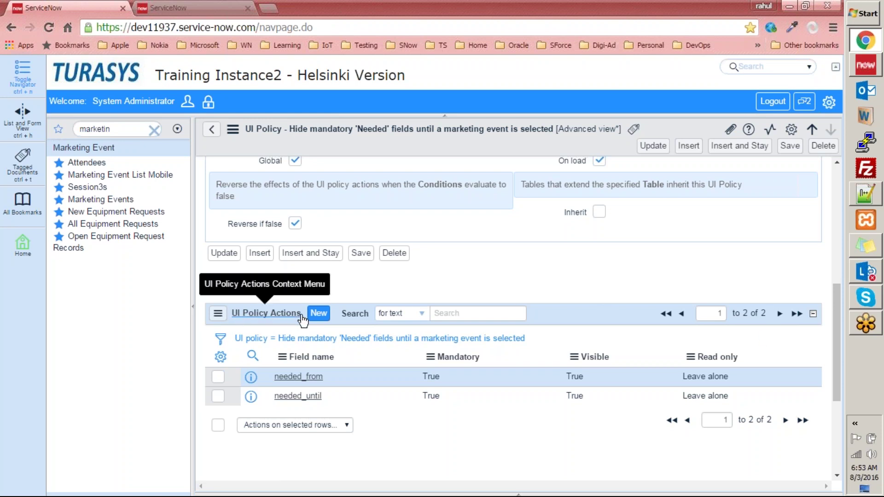
pyautogui.scroll(10, 351, 310)
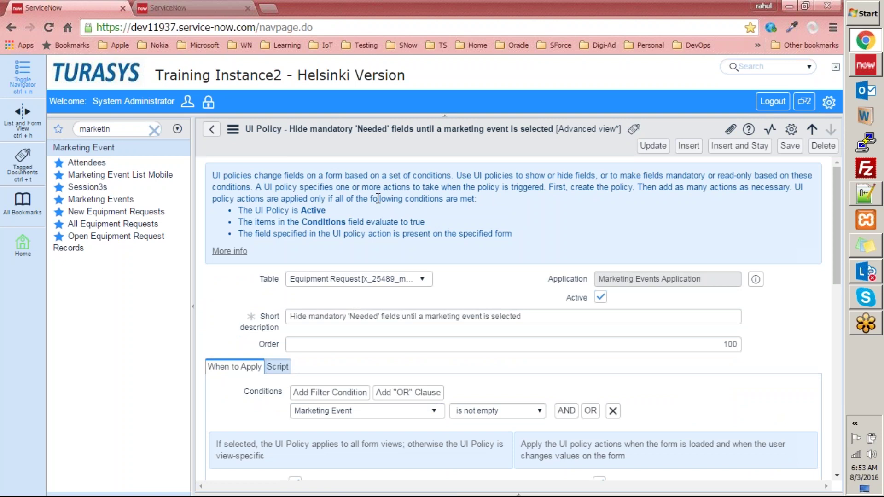
# Switch to Notepad++ to review the Marketing Event condition and the Needed until and Needed from actions, and return to Chrome.
pyautogui.click(866, 194)
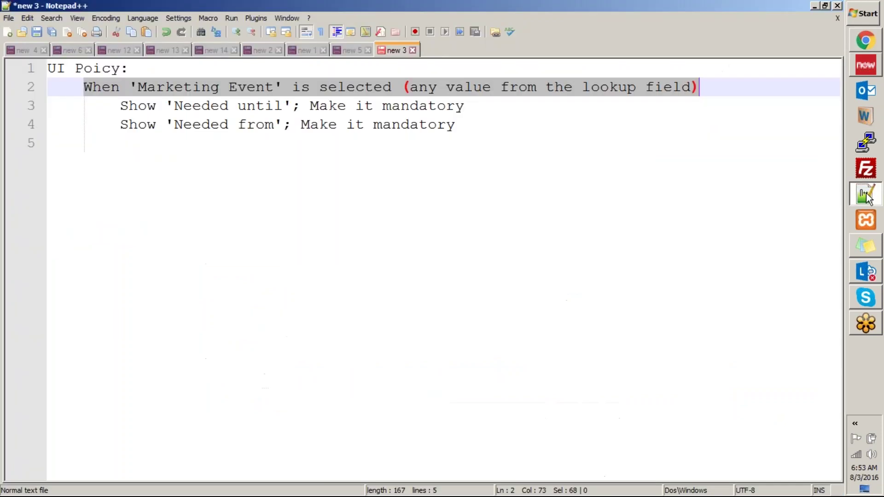
pyautogui.click(194, 144)
pyautogui.moveTo(120, 106); pyautogui.dragTo(486, 124)
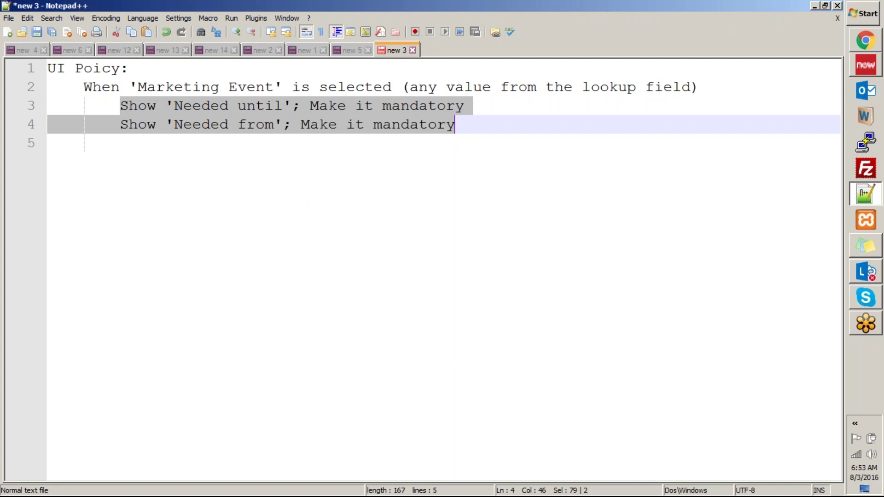
pyautogui.moveTo(85, 87); pyautogui.dragTo(136, 69)
pyautogui.moveTo(522, 84); pyautogui.dragTo(697, 84)
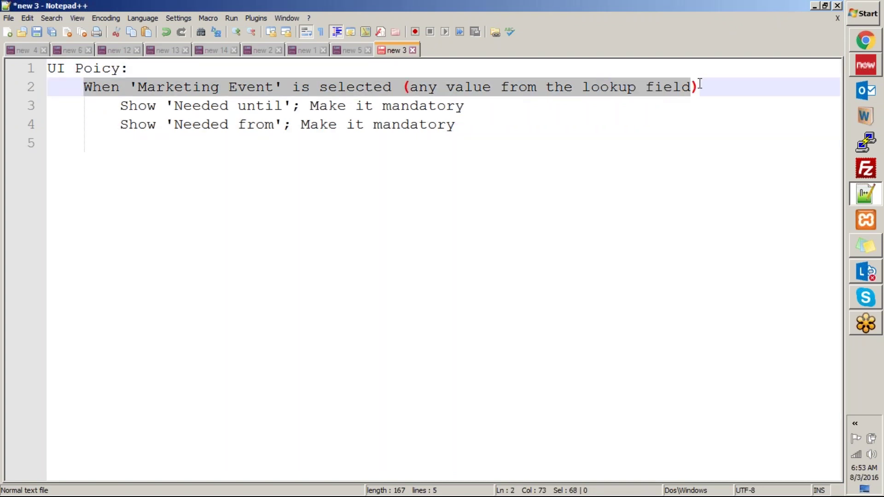
pyautogui.moveTo(120, 105); pyautogui.dragTo(484, 122)
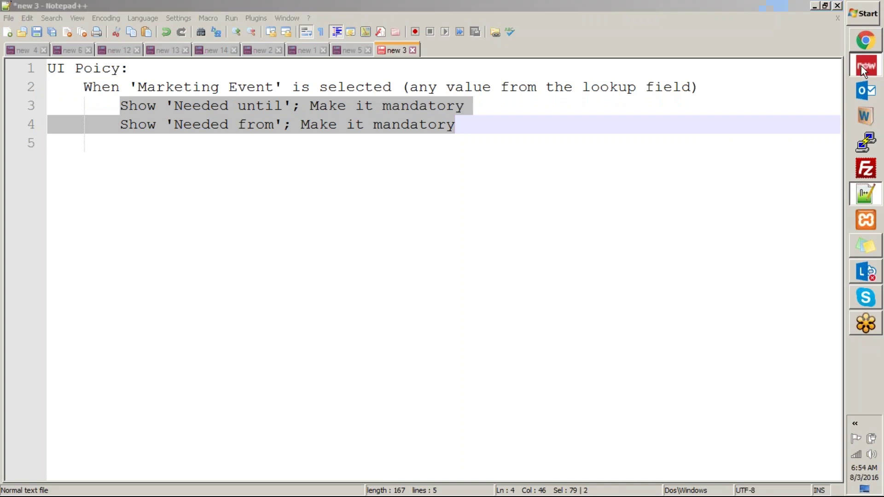
pyautogui.hotkey('alt', 'Tab')
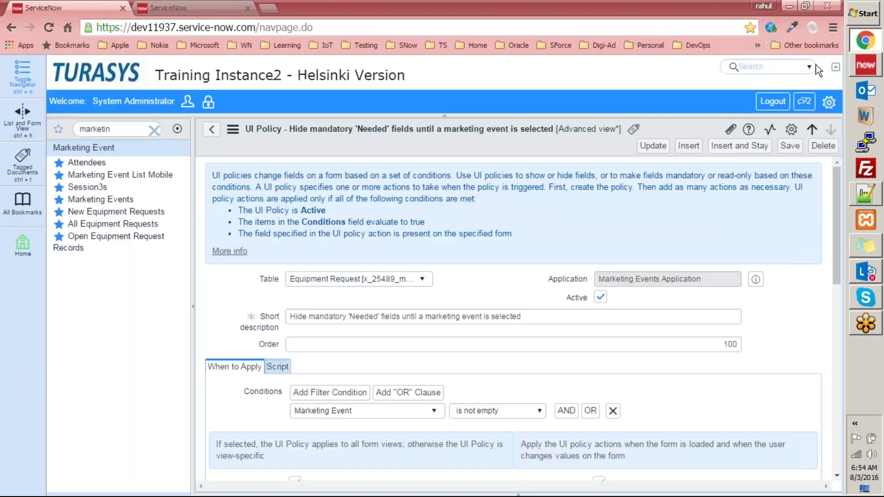
# Start a new UI policy action for the existing policy and examine its UI policy and Table fields.
pyautogui.scroll(-7, 449, 209)
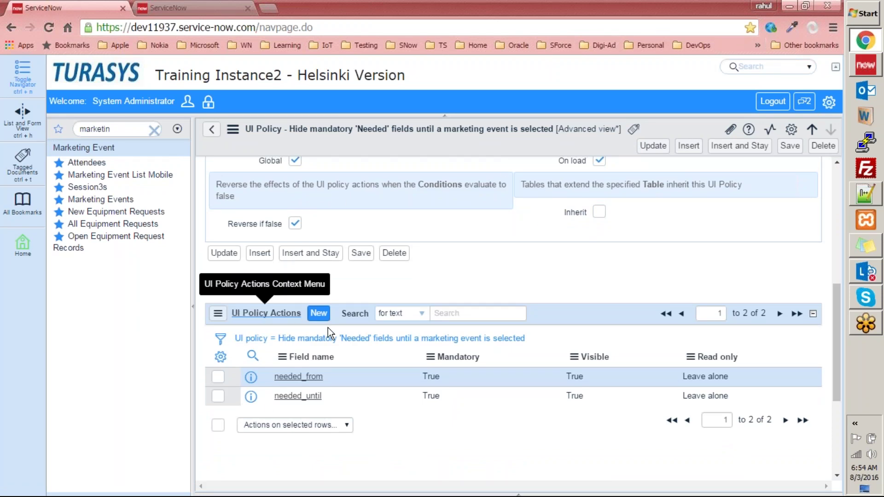
pyautogui.scroll(-2, 304, 366)
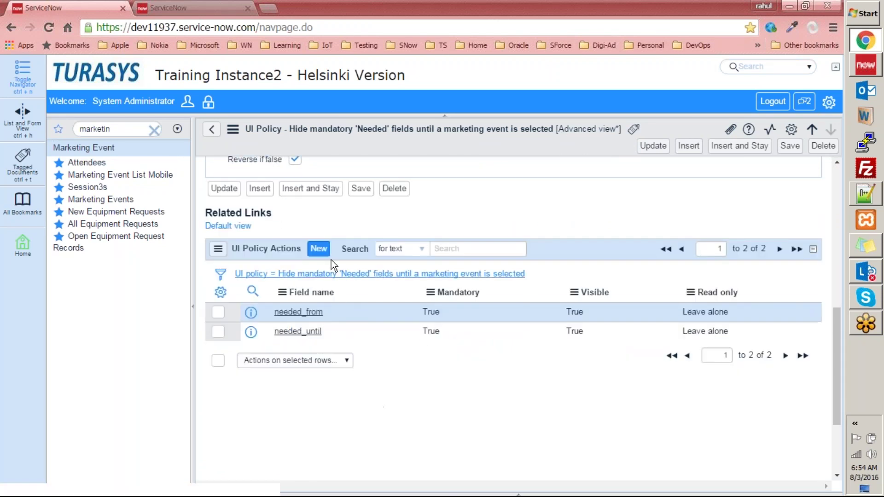
pyautogui.click(319, 249)
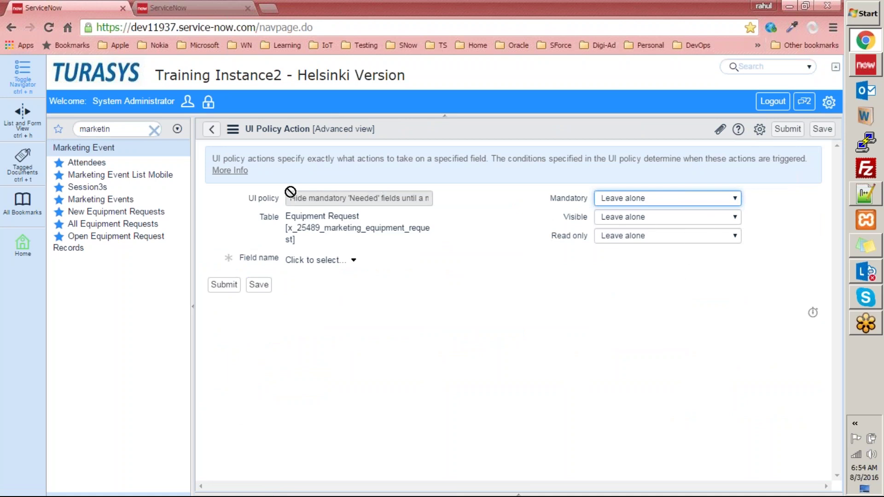
pyautogui.tripleClick(409, 198)
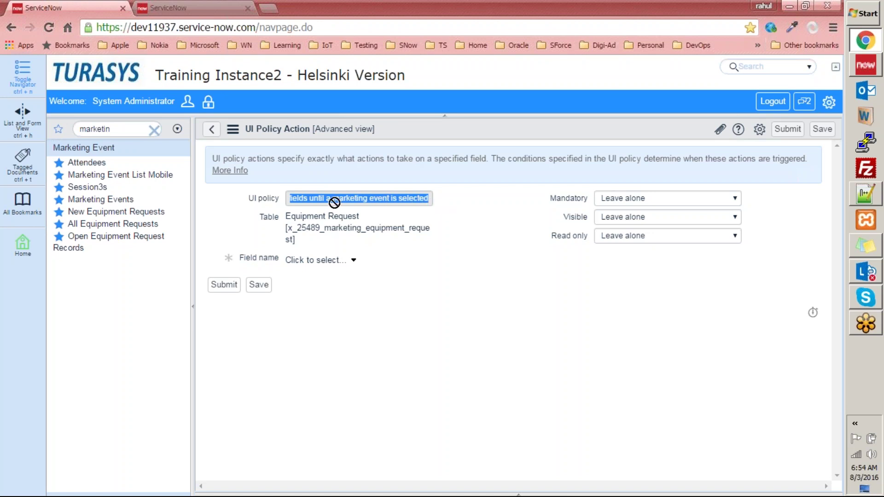
pyautogui.moveTo(342, 198); pyautogui.dragTo(258, 198)
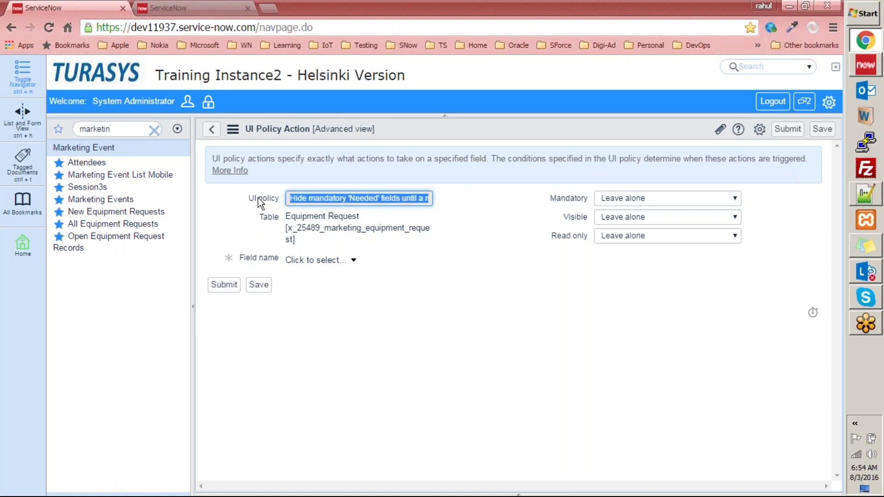
pyautogui.click(392, 266)
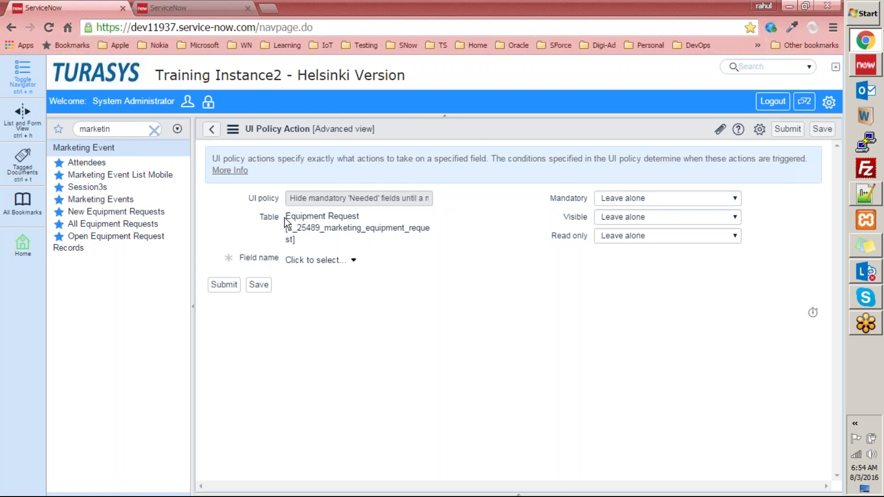
pyautogui.tripleClick(292, 241)
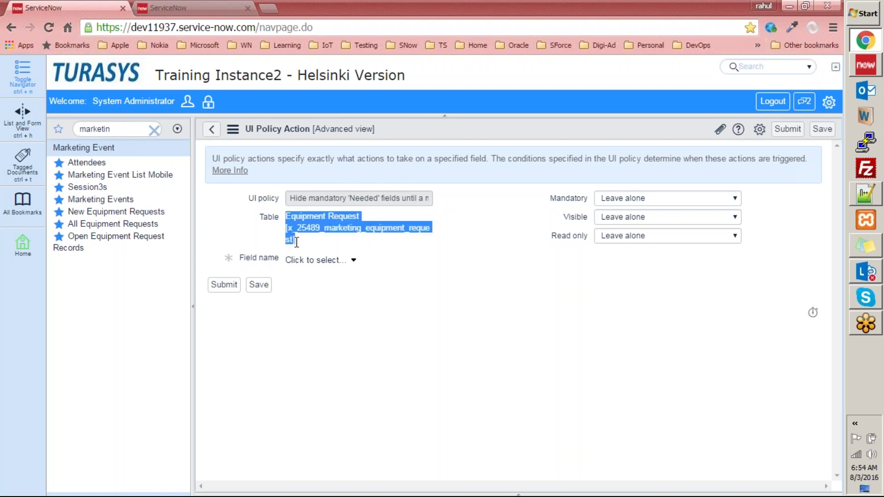
pyautogui.click(372, 348)
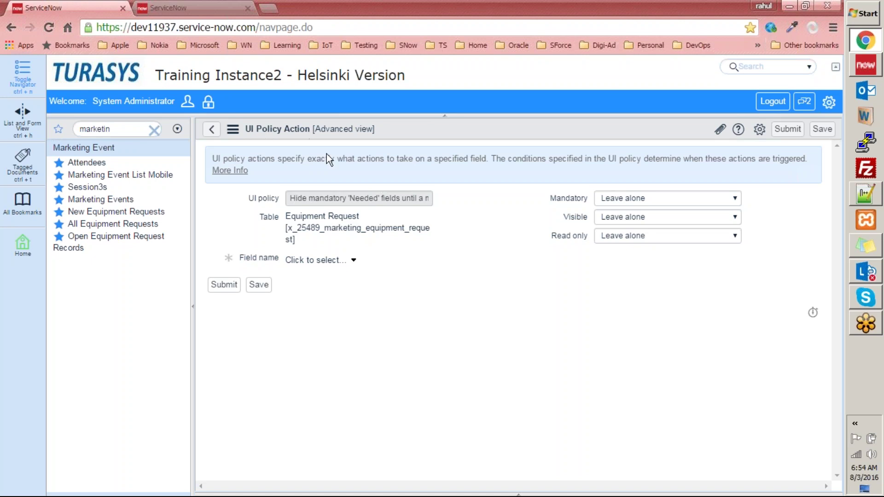
# Set the new UI policy action's field name to Needed from.
pyautogui.click(345, 262)
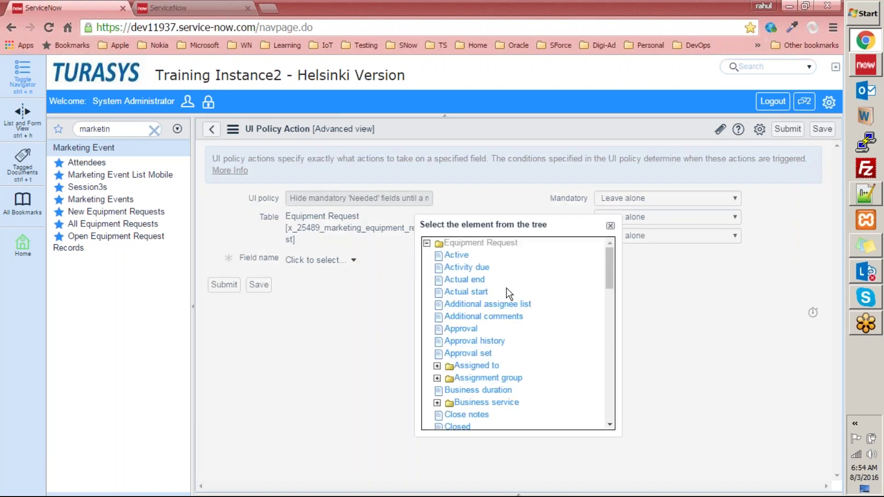
pyautogui.moveTo(609, 264); pyautogui.dragTo(595, 347)
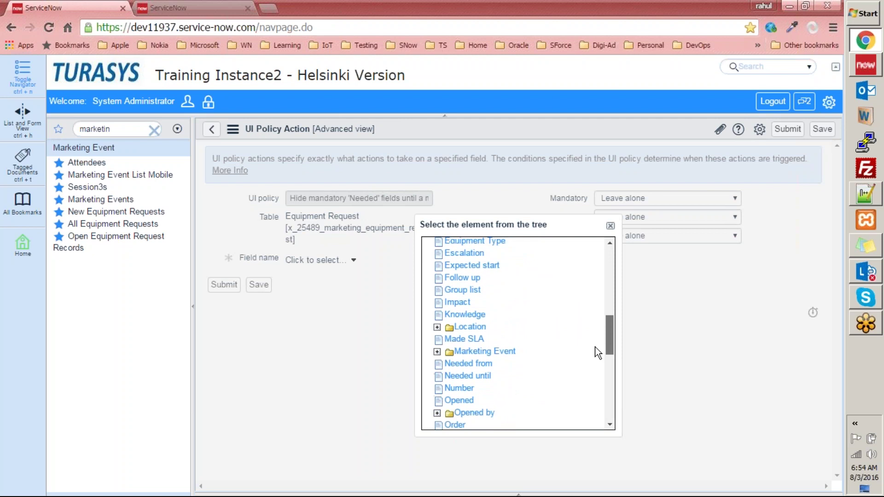
pyautogui.click(469, 361)
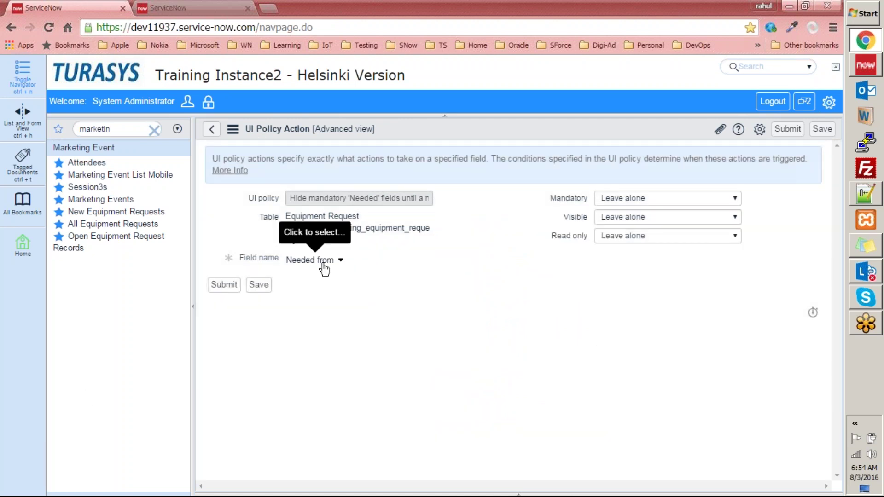
# Examine the Mandatory, Visible and Read only settings of the new UI policy action.
pyautogui.click(571, 198)
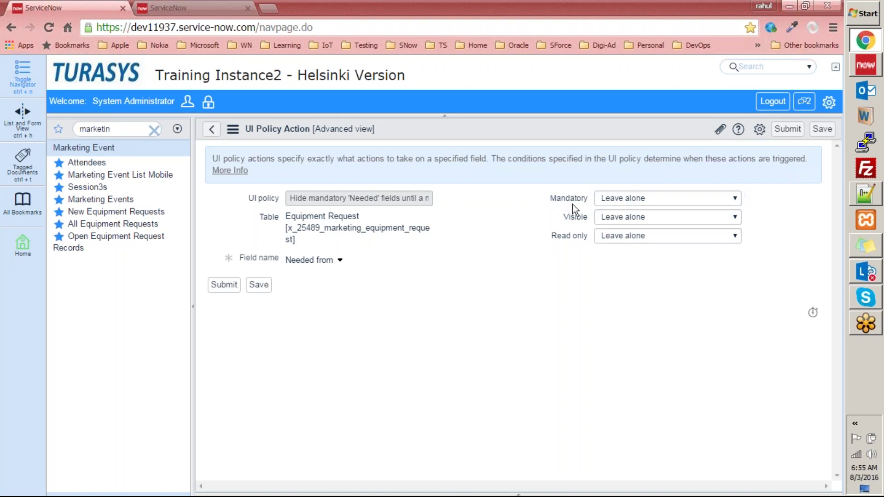
pyautogui.click(581, 217)
pyautogui.click(567, 240)
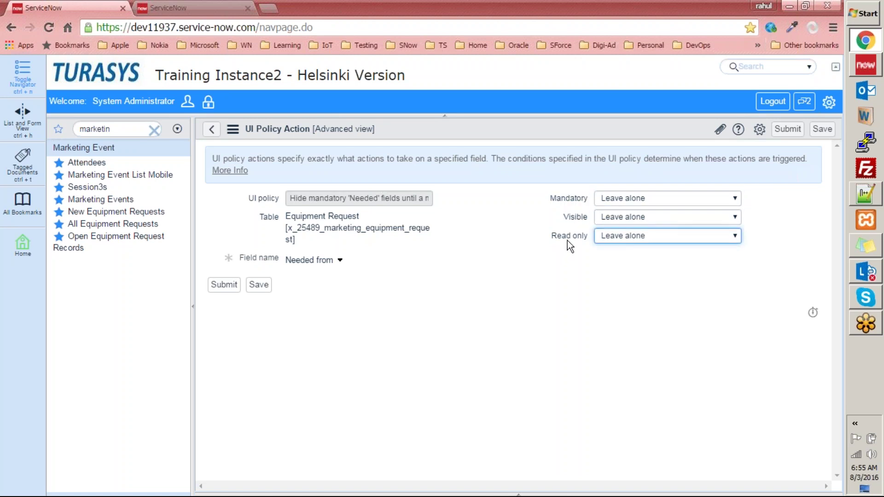
pyautogui.click(592, 287)
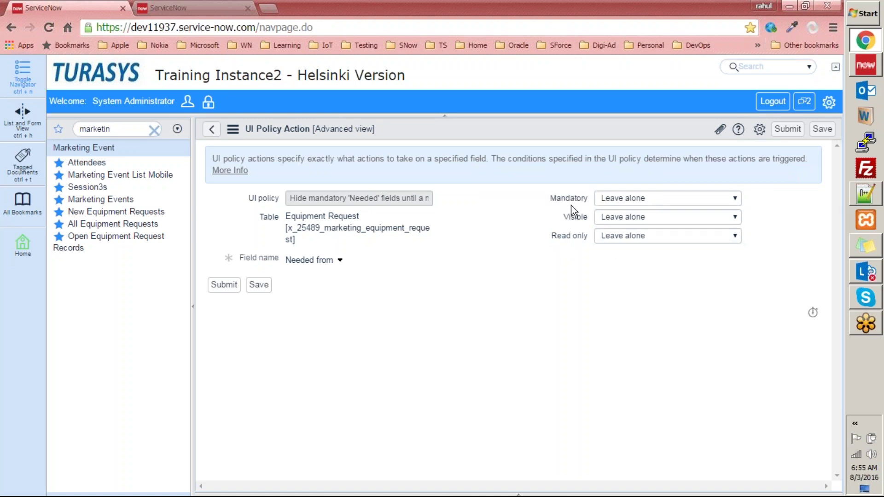
# Set Mandatory and Visible to True on the new Needed from action, and leave the form without saving it.
pyautogui.click(617, 198)
pyautogui.click(617, 222)
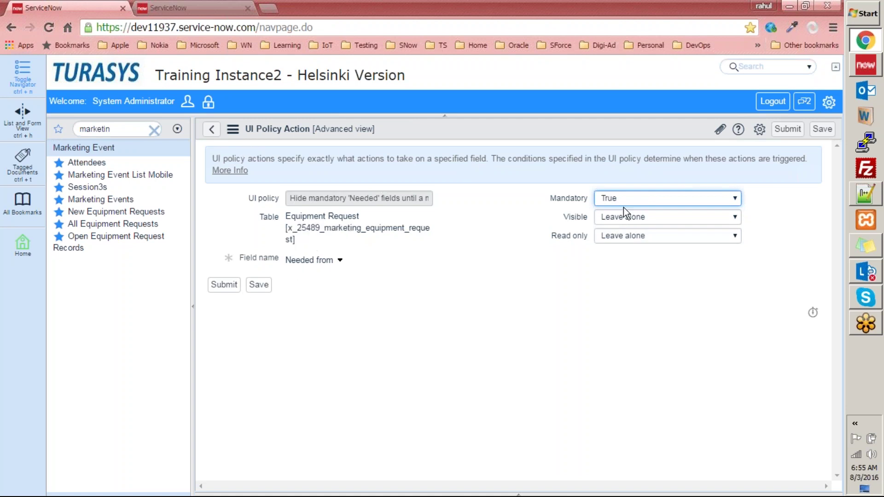
pyautogui.click(632, 219)
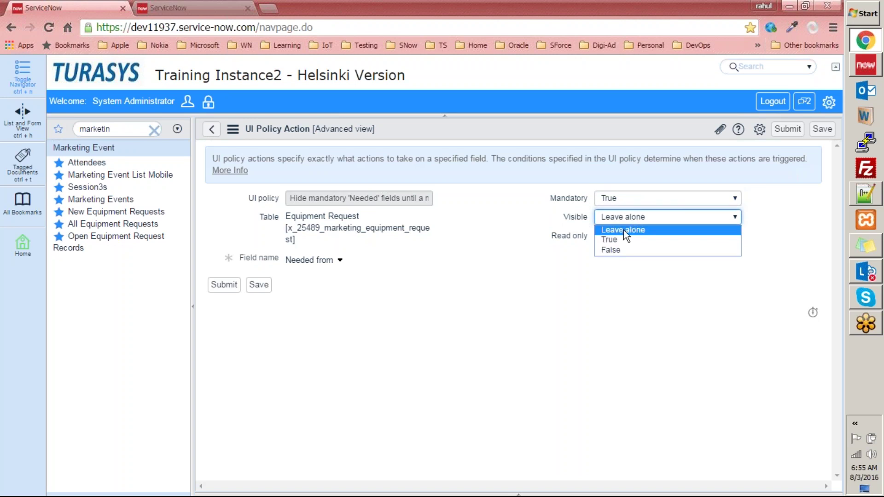
pyautogui.click(617, 243)
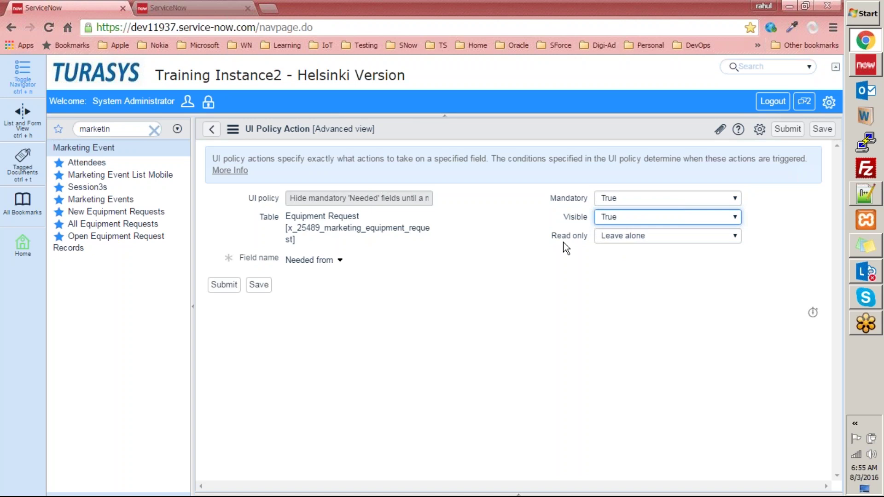
pyautogui.click(211, 129)
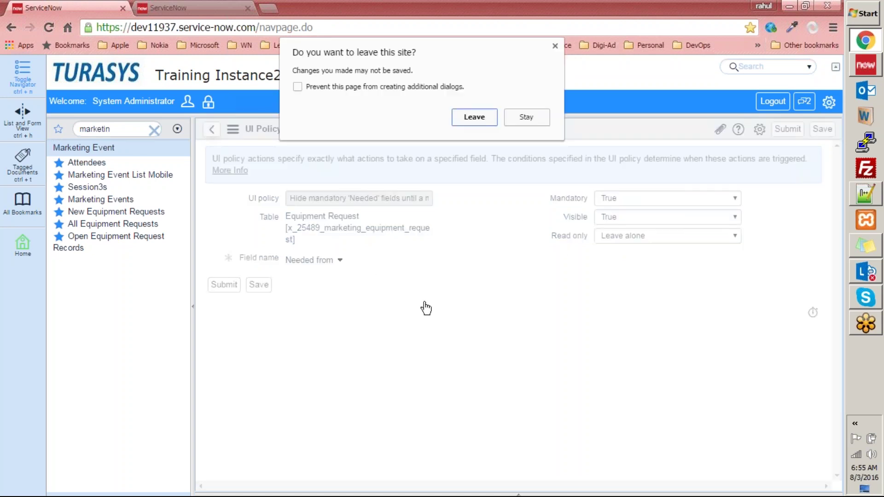
pyautogui.click(484, 121)
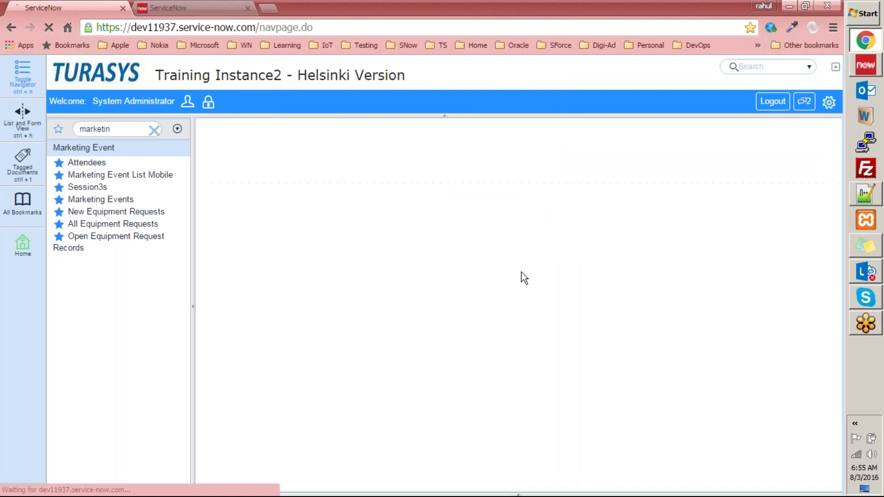
# Review the policy's existing needed_from and needed_until actions, including their Mandatory, Visible and Read only settings.
pyautogui.moveTo(833, 218); pyautogui.dragTo(807, 401)
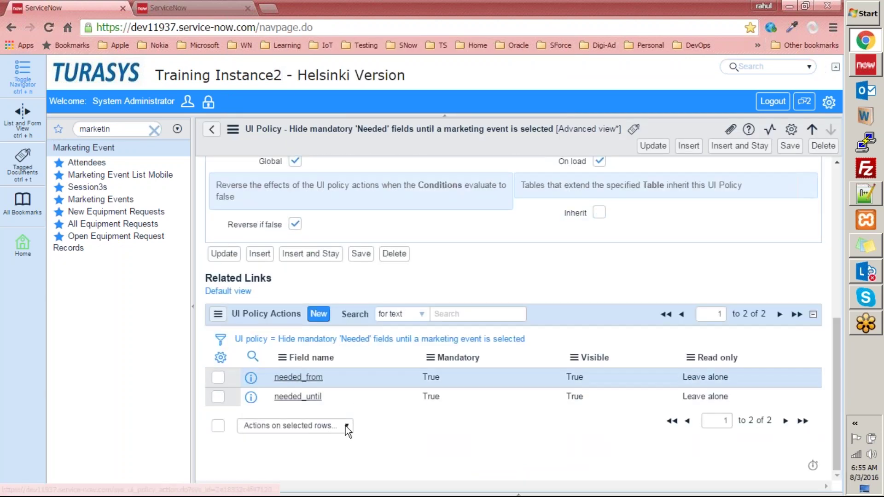
pyautogui.click(307, 378)
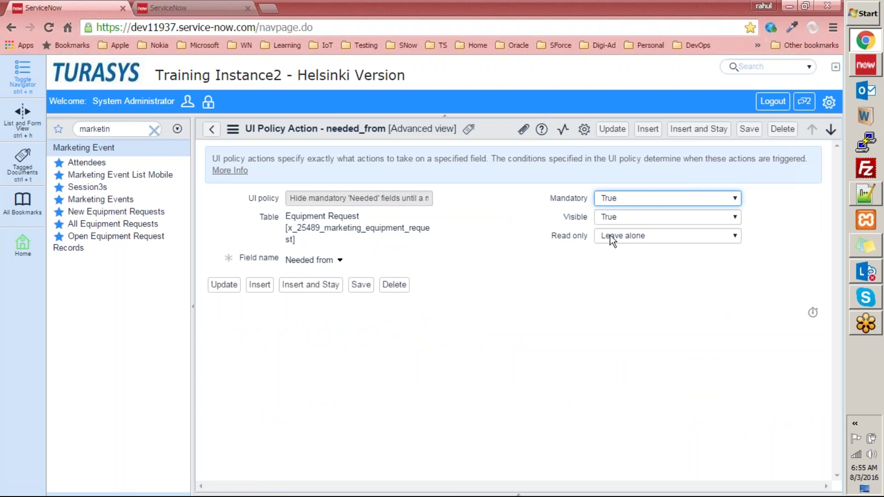
pyautogui.click(211, 131)
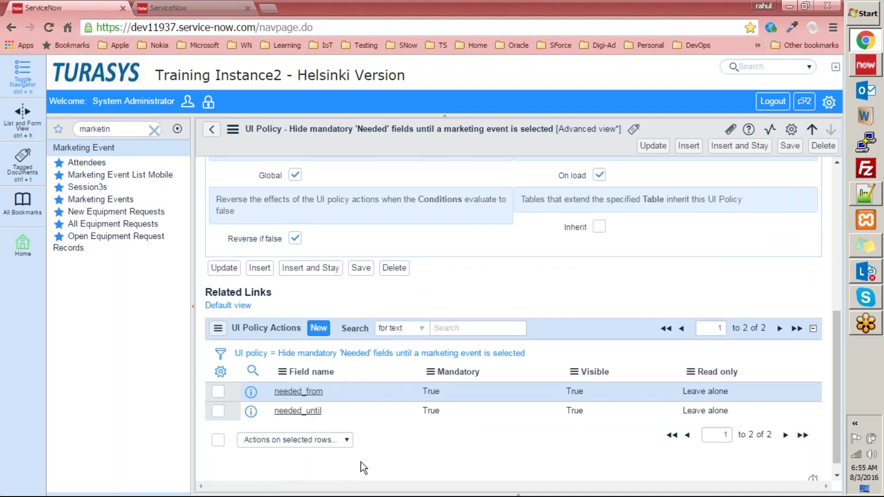
pyautogui.click(305, 415)
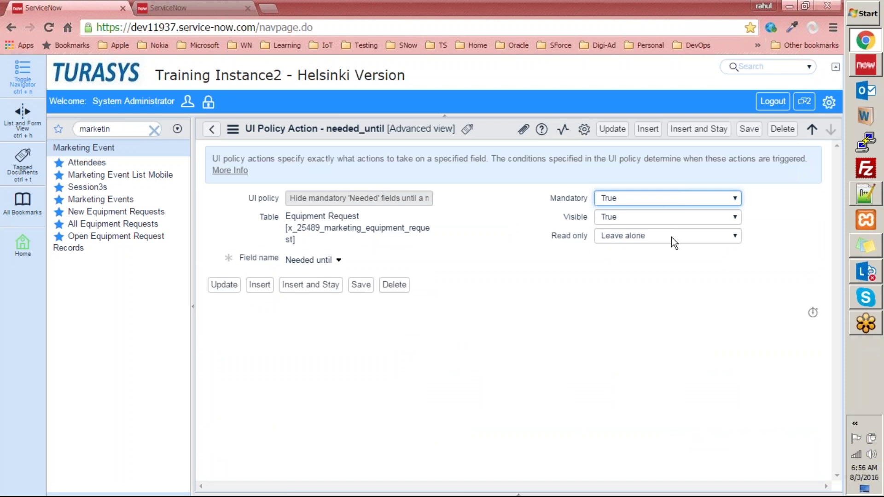
pyautogui.click(212, 129)
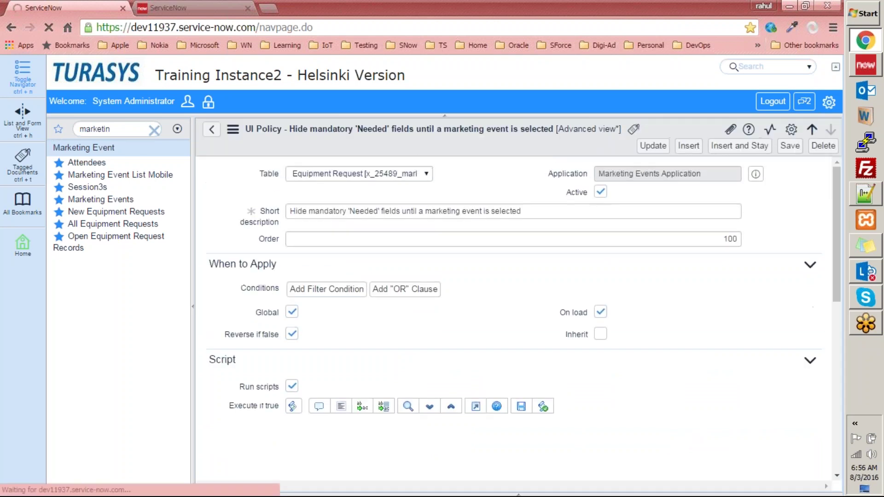
pyautogui.moveTo(837, 255); pyautogui.dragTo(816, 403)
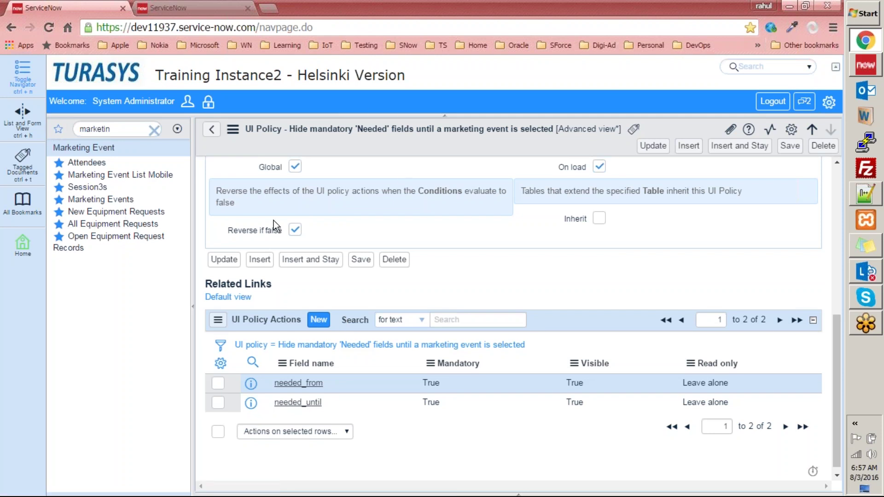
# Open a new equipment request form and list the UI policies configured for its table.
pyautogui.click(90, 225)
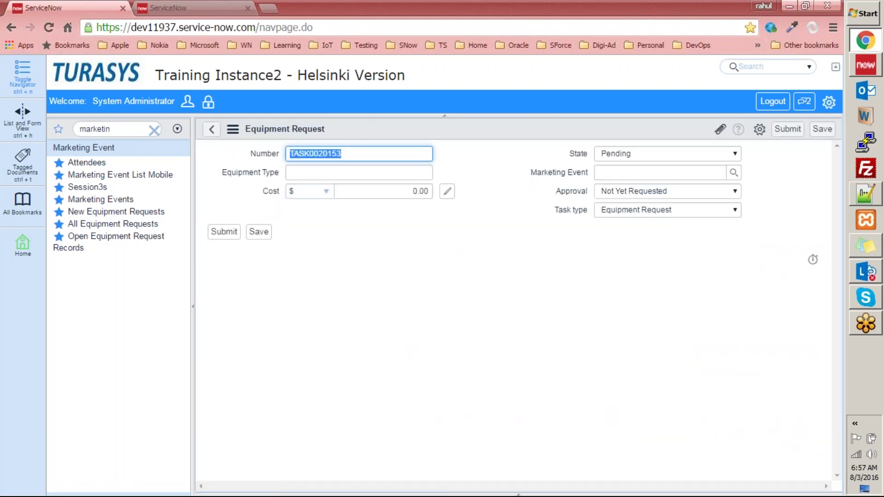
pyautogui.rightClick(493, 130)
pyautogui.moveTo(521, 159)
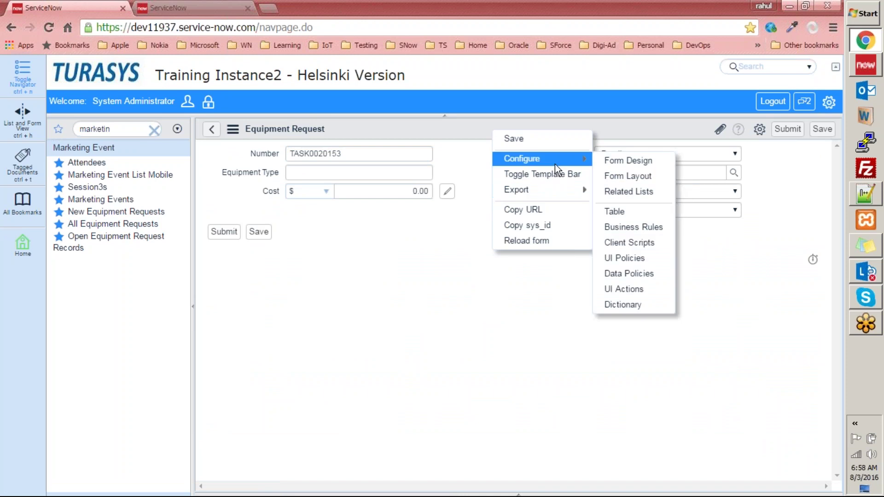
pyautogui.click(648, 258)
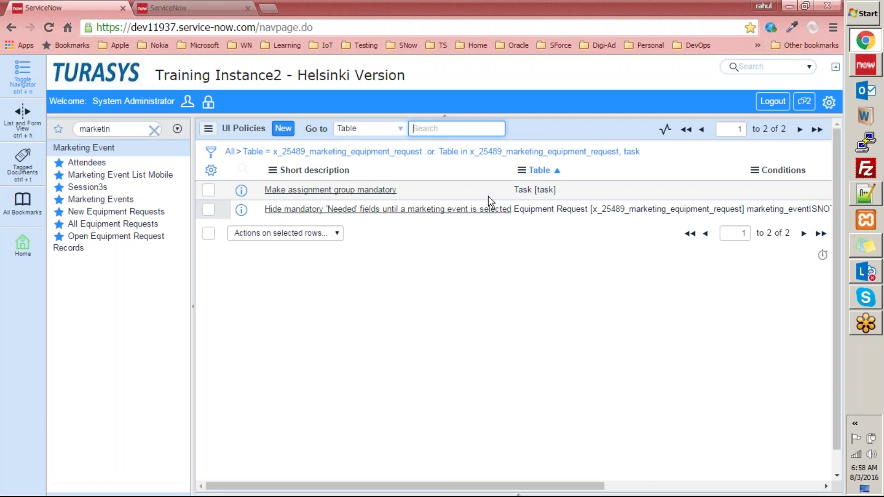
# Examine the Make assignment group mandatory policy's table, conditions and UI policy action, and return to the UI policies list.
pyautogui.click(340, 190)
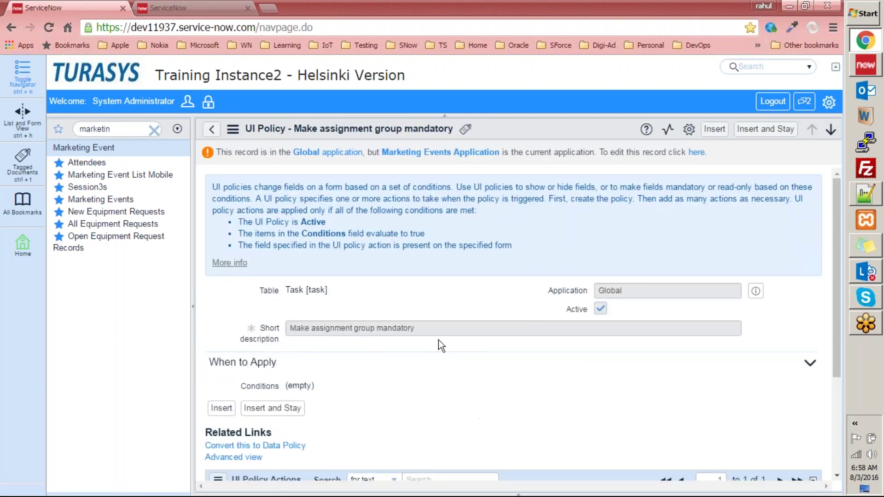
pyautogui.scroll(-5, 452, 371)
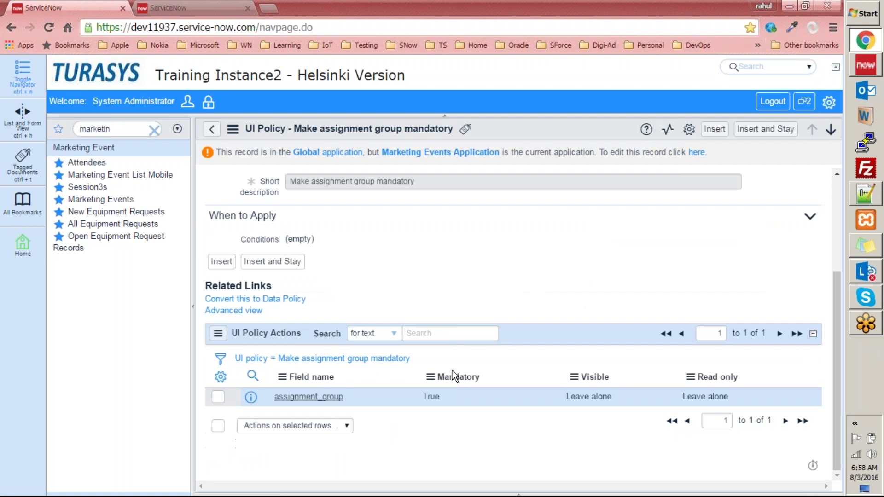
pyautogui.scroll(4, 452, 370)
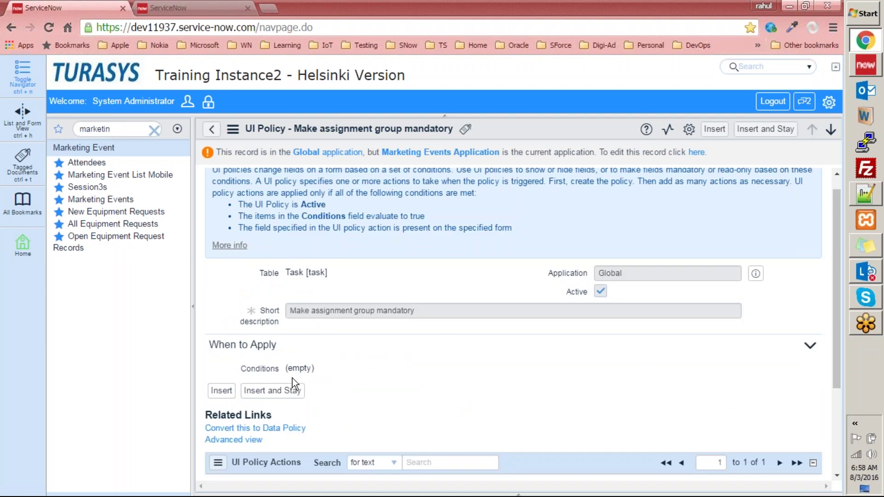
pyautogui.scroll(-3, 364, 410)
pyautogui.scroll(3, 355, 397)
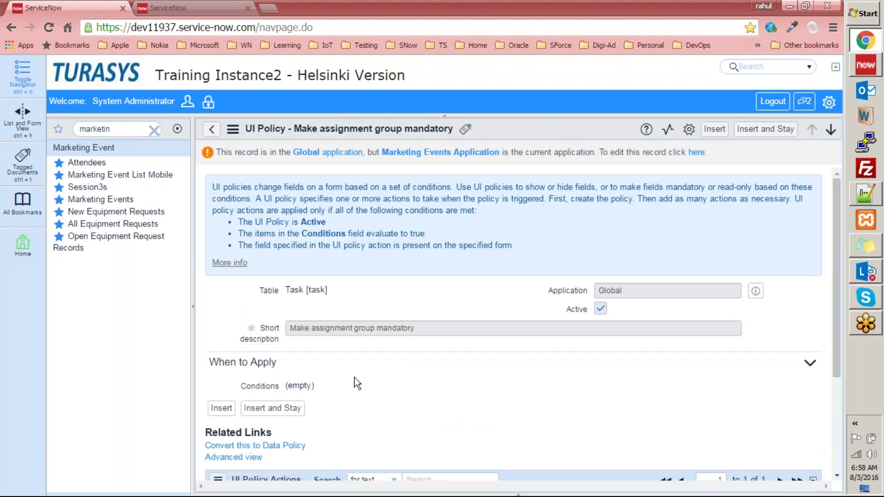
pyautogui.scroll(-2, 356, 382)
pyautogui.scroll(-2, 353, 374)
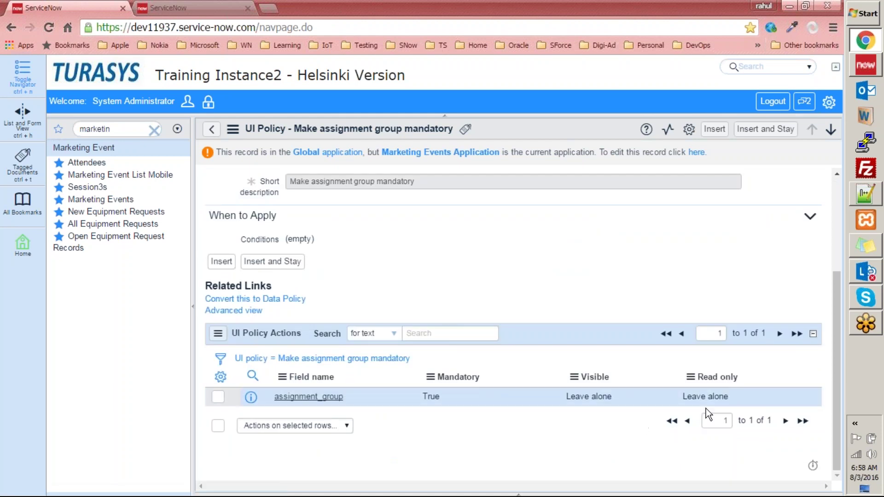
pyautogui.scroll(3, 630, 405)
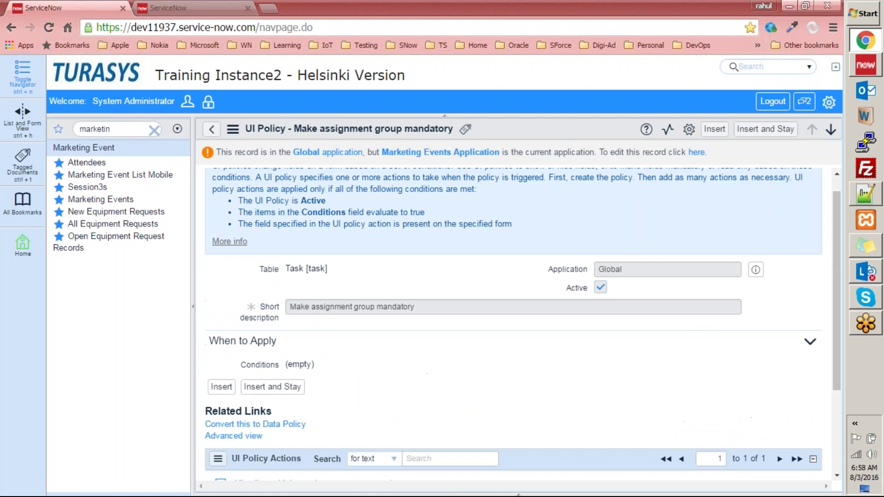
pyautogui.scroll(1, 421, 366)
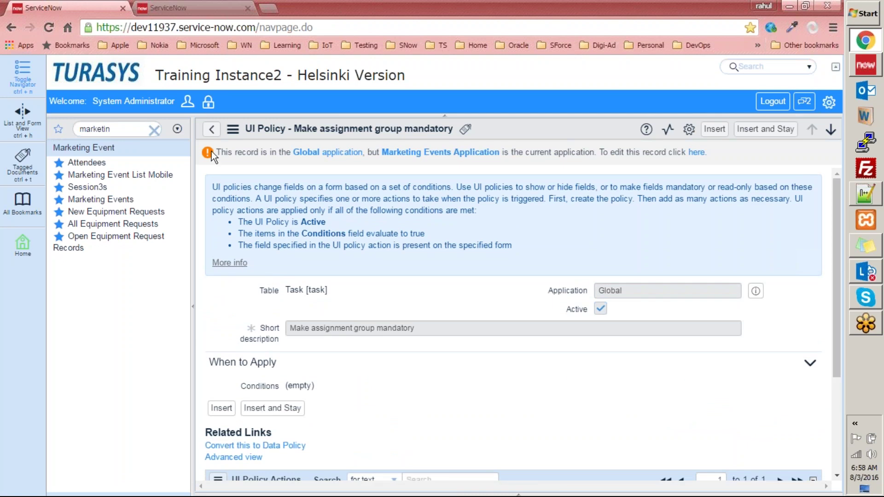
pyautogui.click(211, 130)
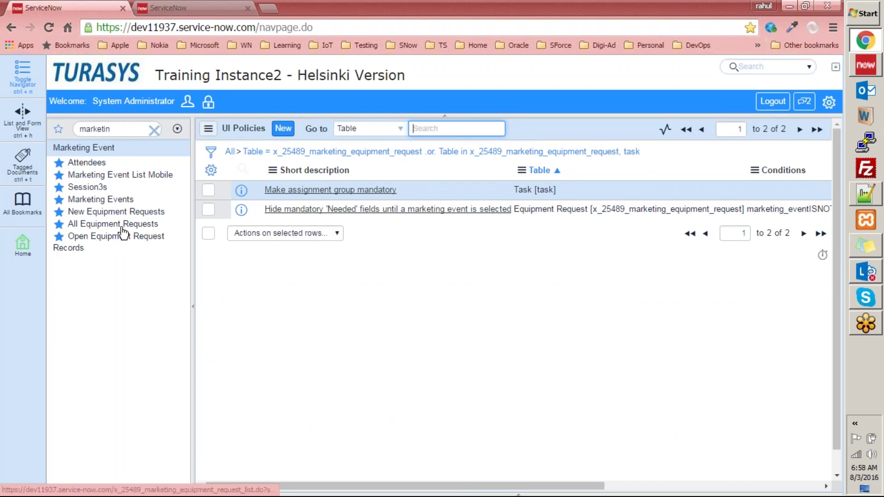
# Start a new marketing event record and list the UI policies configured for its table.
pyautogui.click(127, 201)
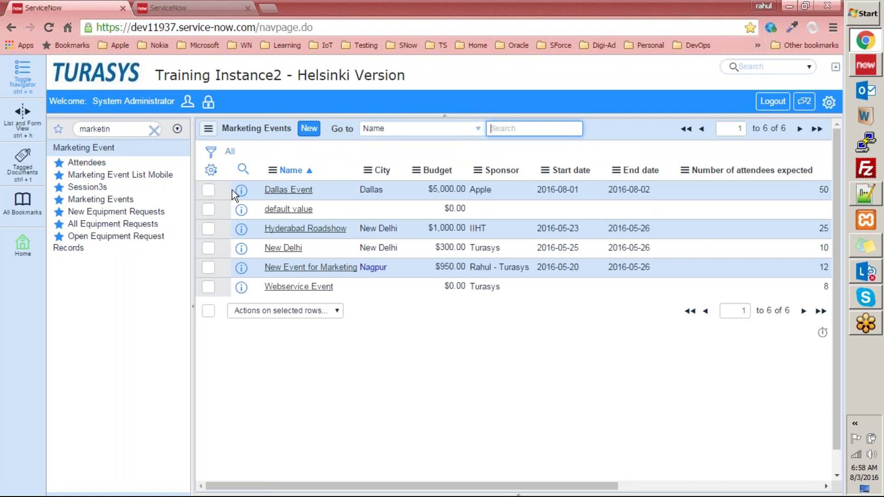
pyautogui.click(309, 129)
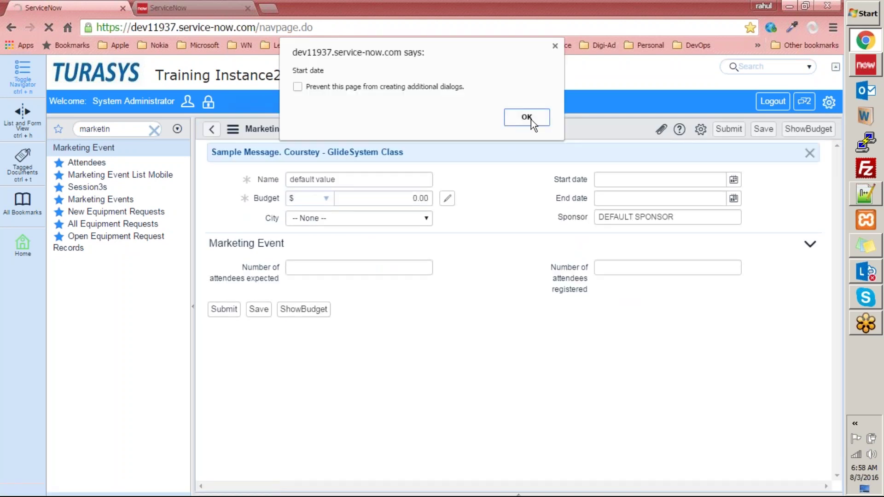
pyautogui.click(531, 119)
pyautogui.rightClick(493, 120)
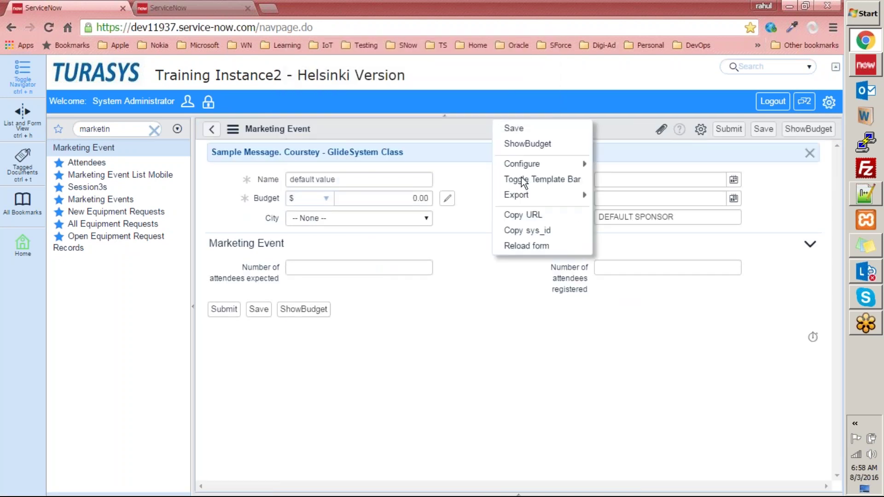
pyautogui.moveTo(540, 169)
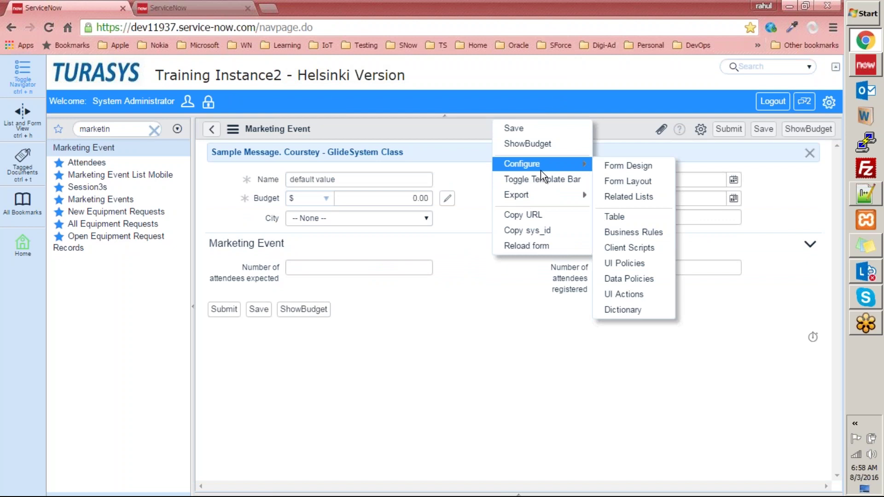
pyautogui.click(648, 264)
pyautogui.click(492, 121)
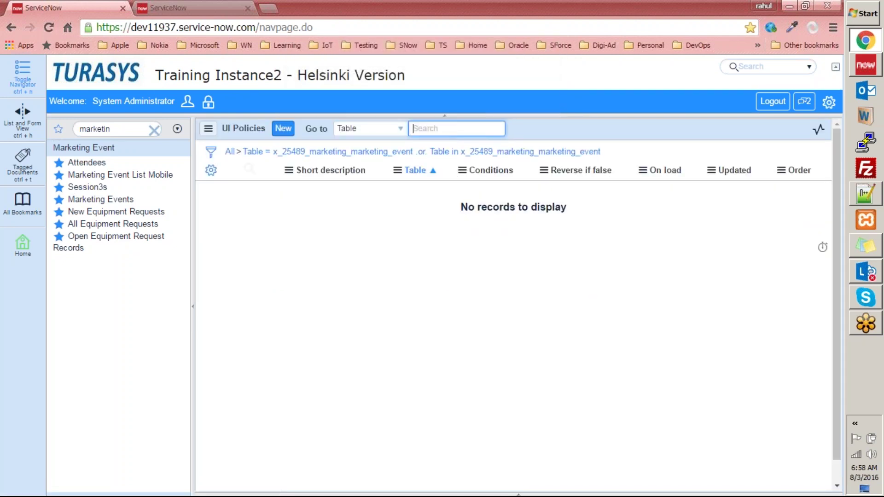
# Return to the new marketing event form and examine its Name, City and Sponsor fields, including the City choices.
pyautogui.click(9, 23)
pyautogui.click(522, 118)
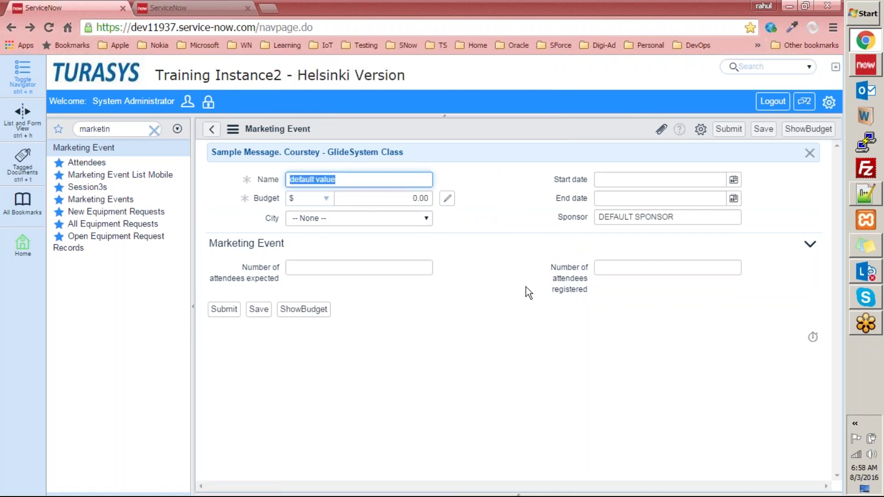
pyautogui.click(512, 306)
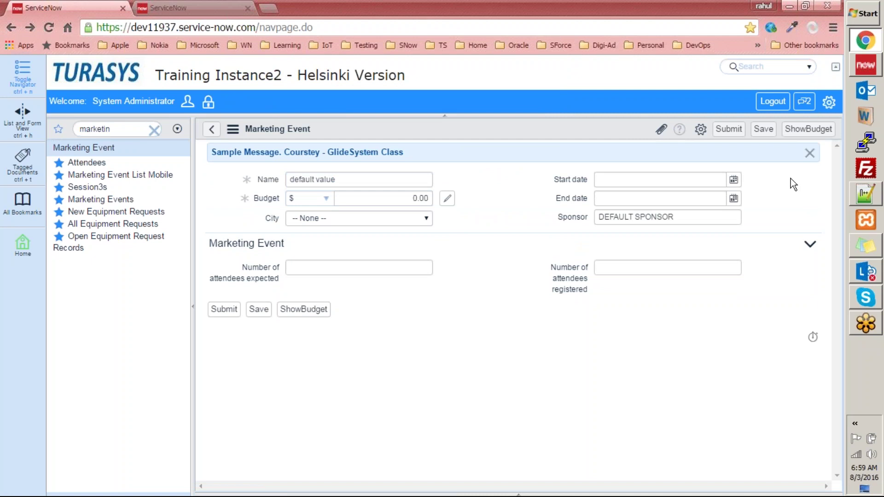
pyautogui.press('Tab')
pyautogui.click(402, 212)
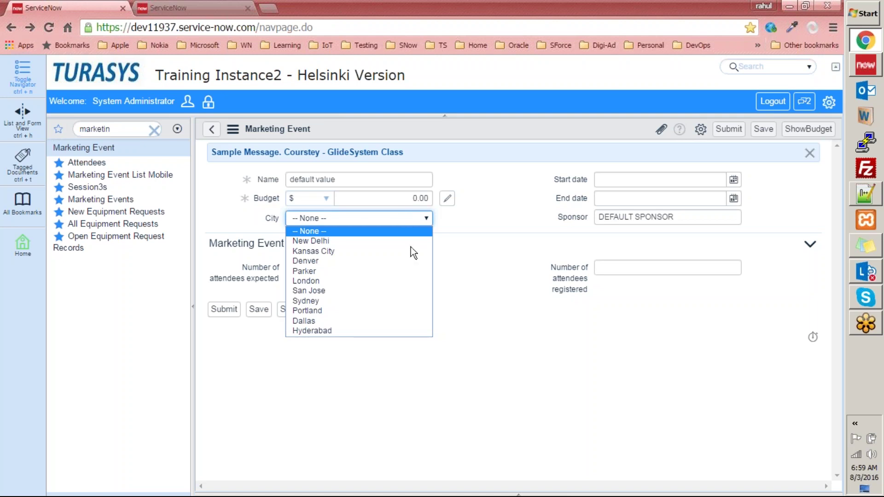
pyautogui.click(435, 206)
pyautogui.click(384, 180)
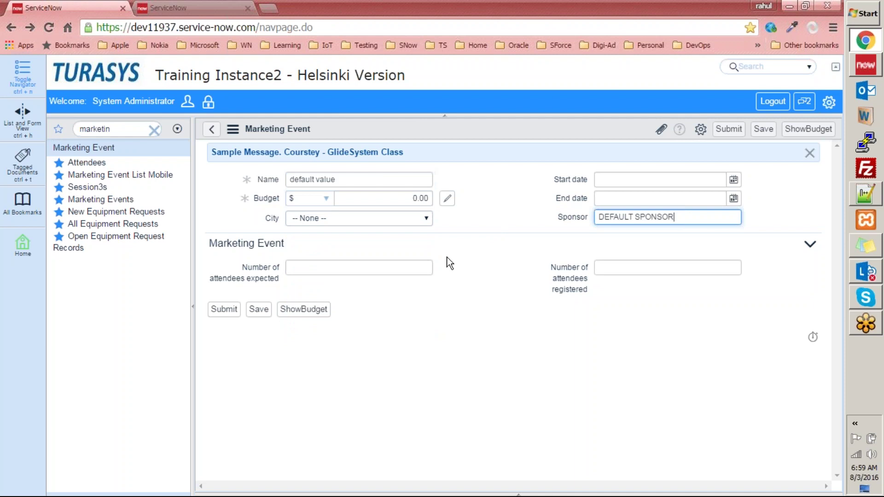
pyautogui.click(450, 279)
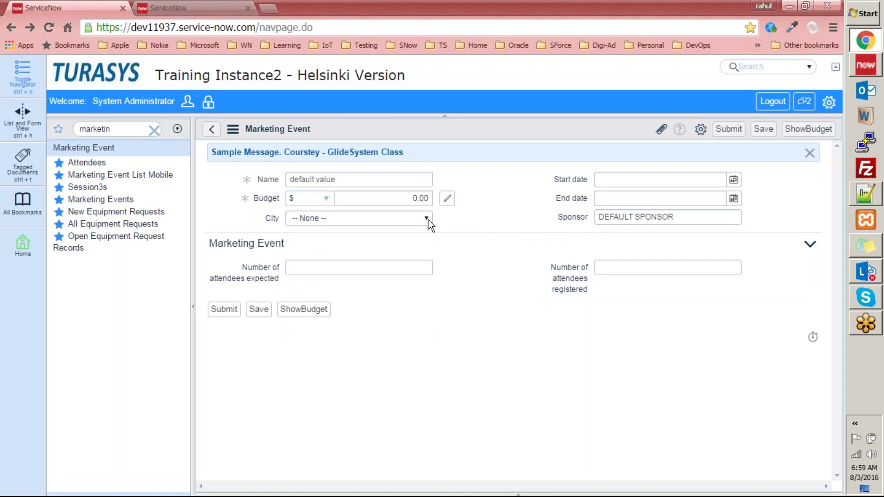
# Try the City choices Parker and Dallas on the new marketing event, leaving Parker selected.
pyautogui.click(302, 223)
pyautogui.click(331, 274)
pyautogui.click(368, 223)
pyautogui.click(304, 322)
pyautogui.click(369, 218)
pyautogui.click(350, 276)
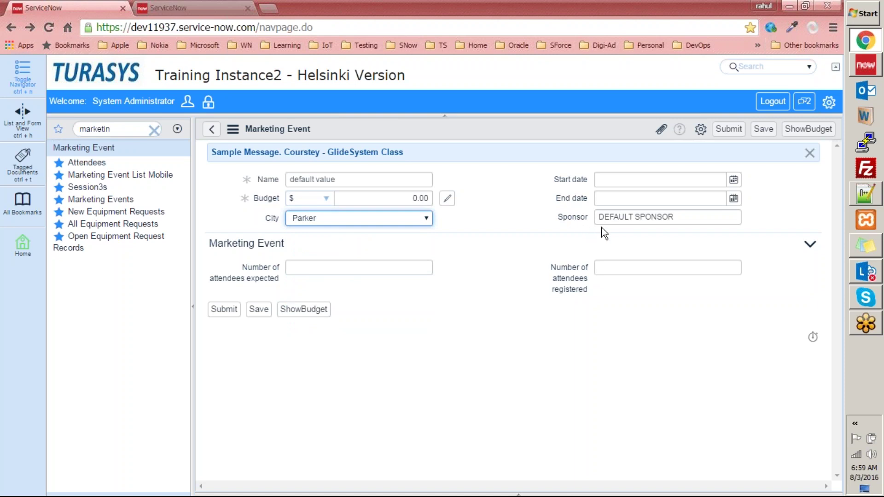
# List the UI policies configured for the Marketing Event table and start a new UI policy.
pyautogui.rightClick(466, 127)
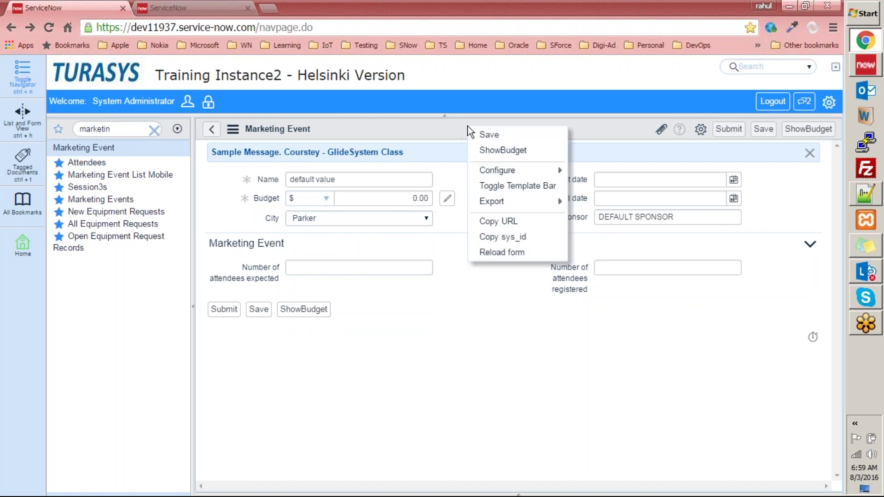
pyautogui.moveTo(513, 171)
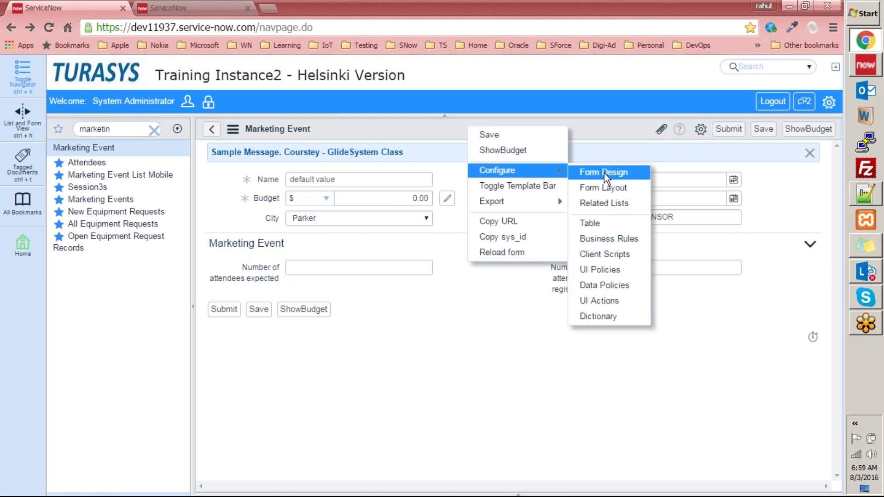
pyautogui.click(609, 268)
pyautogui.click(477, 122)
pyautogui.click(348, 166)
# Enter "Show 'sposor' when city is selected" as the new UI policy's short description.
pyautogui.click(314, 302)
pyautogui.write('Show s')
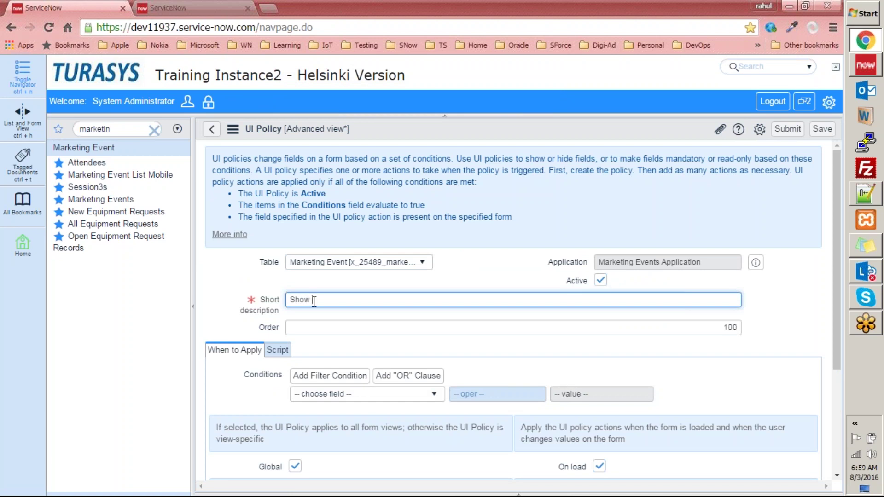
pyautogui.write('posor when city is selected')
pyautogui.press('Left')
pyautogui.press('Left')
pyautogui.press('Left')
pyautogui.press('Left')
pyautogui.press('Left')
pyautogui.press('Left')
pyautogui.press('Left')
pyautogui.press('Left')
pyautogui.press('Left')
pyautogui.press('Left')
pyautogui.press('Left')
pyautogui.press('Left')
pyautogui.press('Left')
pyautogui.press('Left')
pyautogui.write("'")
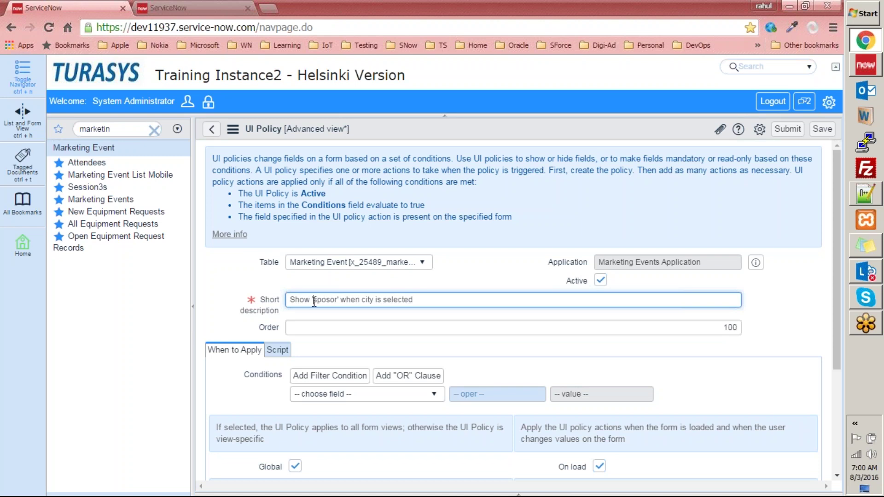
# Set the UI policy's condition to the City field with the operator "is one of".
pyautogui.click(372, 365)
pyautogui.scroll(-2, 372, 364)
pyautogui.click(388, 332)
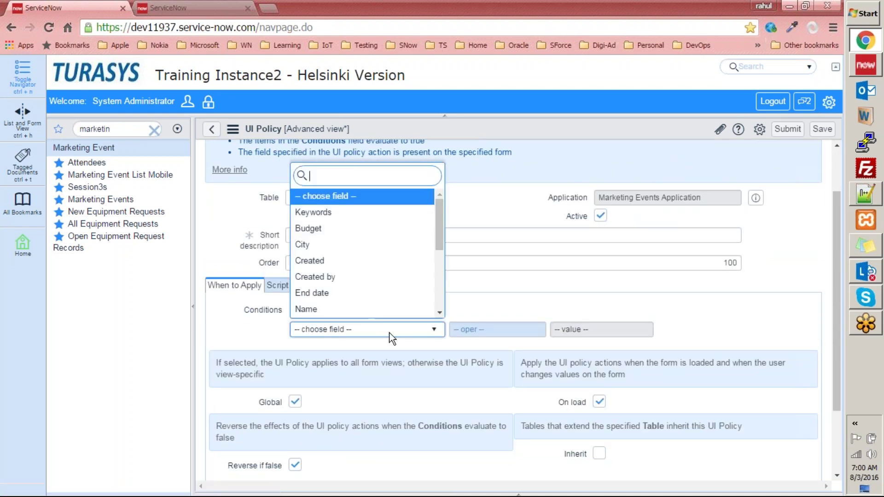
pyautogui.click(304, 249)
pyautogui.click(508, 327)
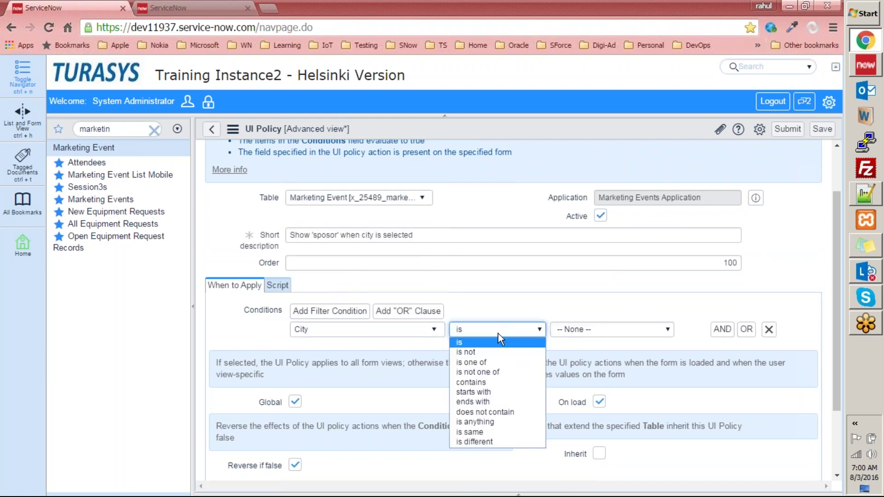
pyautogui.click(515, 362)
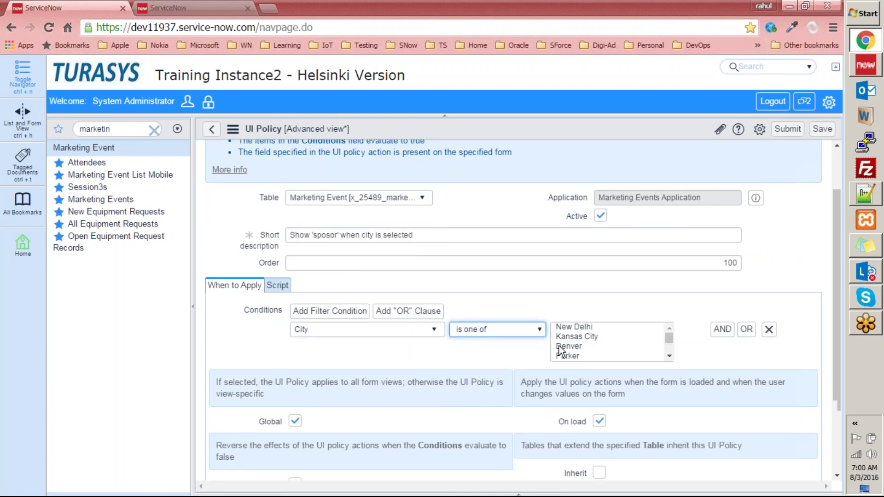
# Select all the cities from New Delhi through Hyderabad as the condition's values, keeping the "is one of" operator.
pyautogui.click(581, 326)
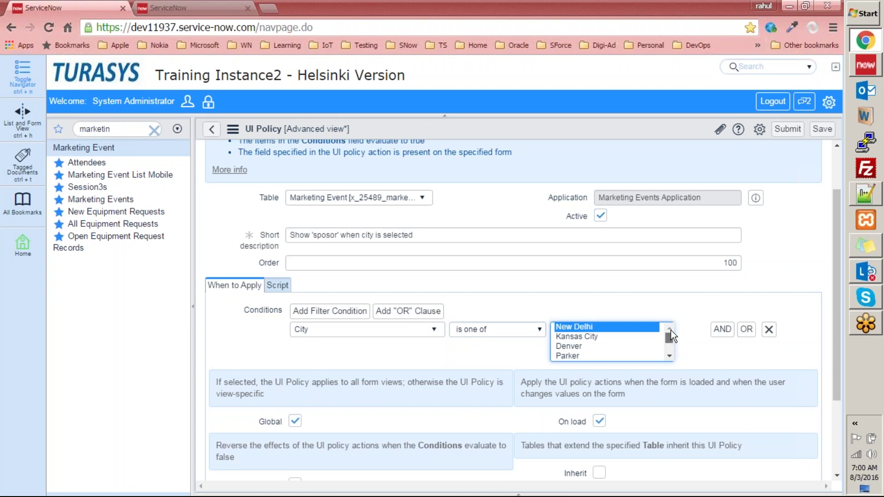
pyautogui.keyDown('shift'); pyautogui.click(582, 347); pyautogui.keyUp('shift')
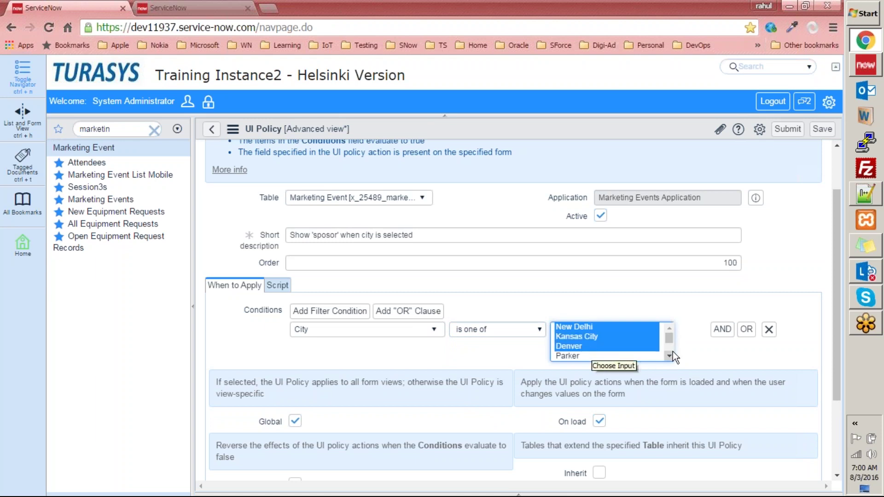
pyautogui.scroll(-3, 671, 353)
pyautogui.keyDown('shift'); pyautogui.click(629, 361); pyautogui.keyUp('shift')
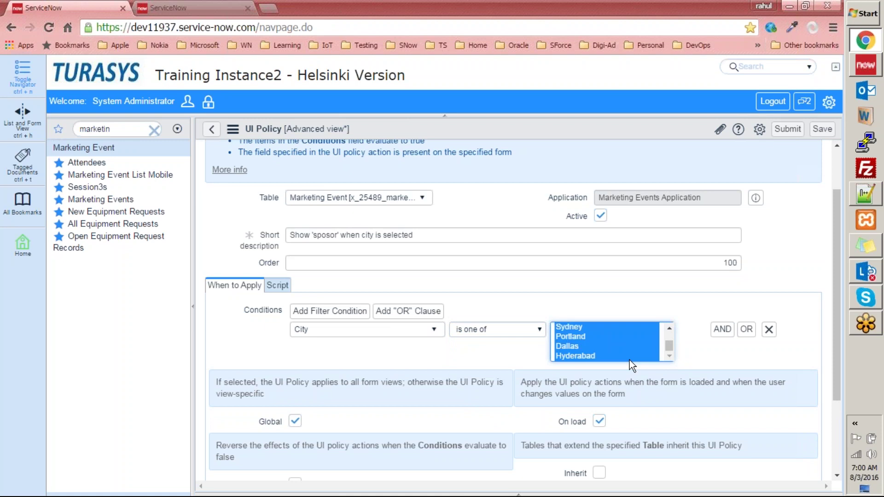
pyautogui.moveTo(667, 345); pyautogui.dragTo(671, 329)
pyautogui.click(529, 326)
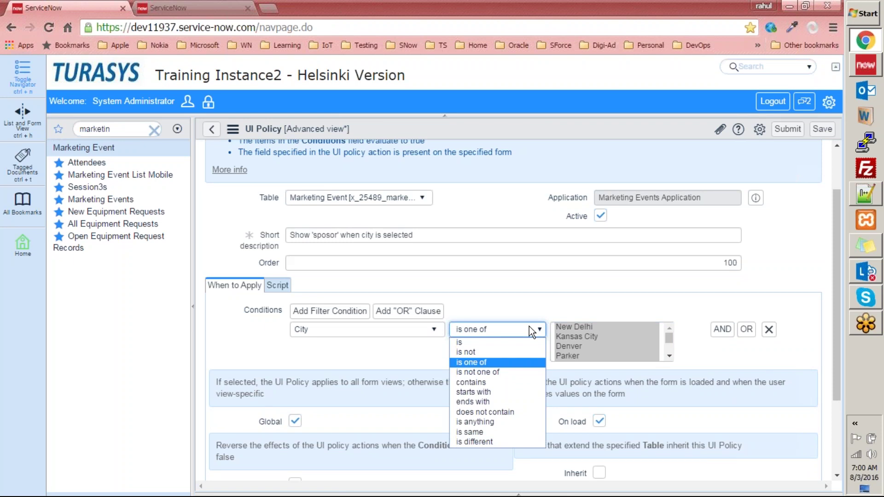
pyautogui.click(610, 294)
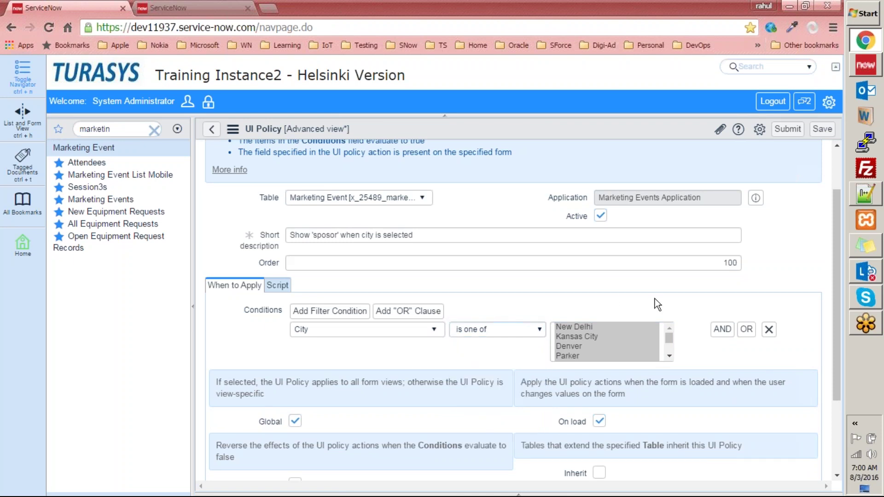
# Review the new UI policy's remaining apply options and its script section, and submit the policy.
pyautogui.moveTo(834, 321); pyautogui.dragTo(840, 399)
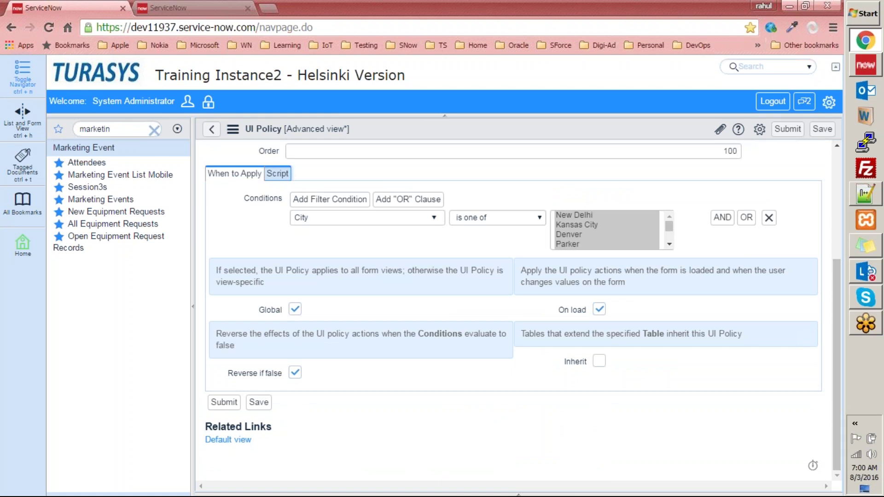
pyautogui.click(277, 174)
pyautogui.click(223, 318)
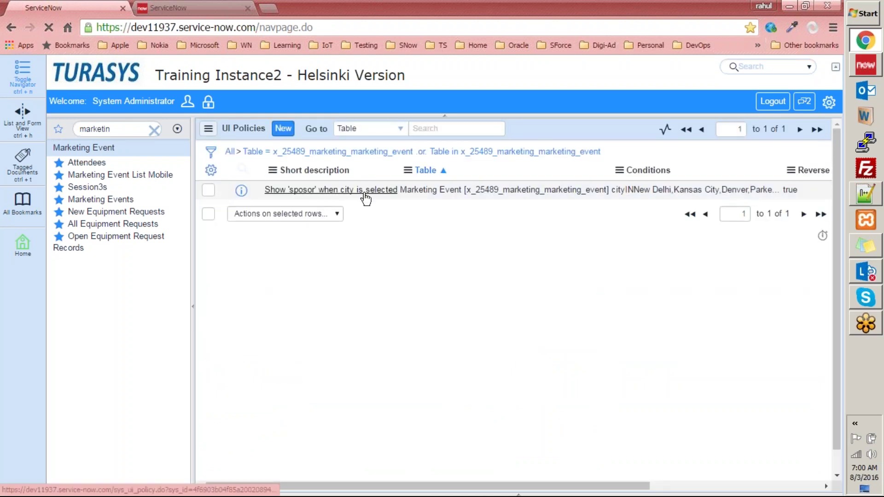
# Open the "Show 'sposor' when city is selected" policy and start a new UI policy action for the Sponsor field.
pyautogui.click(363, 191)
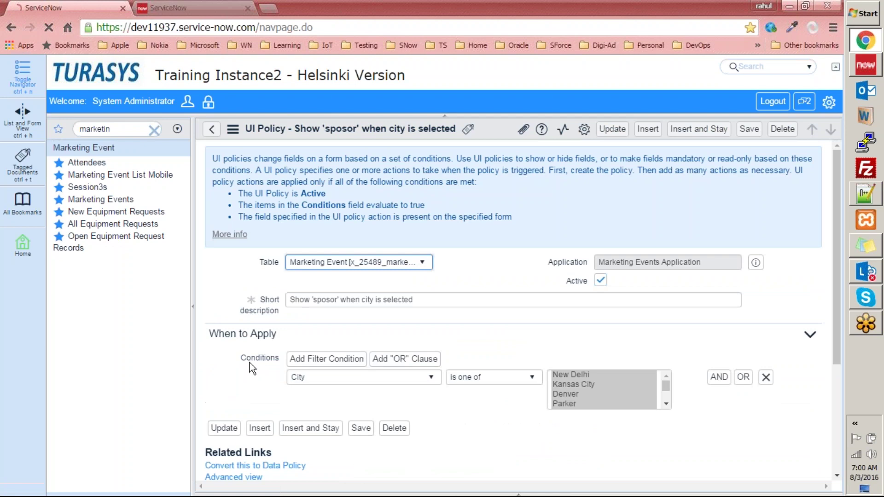
pyautogui.scroll(-4, 396, 479)
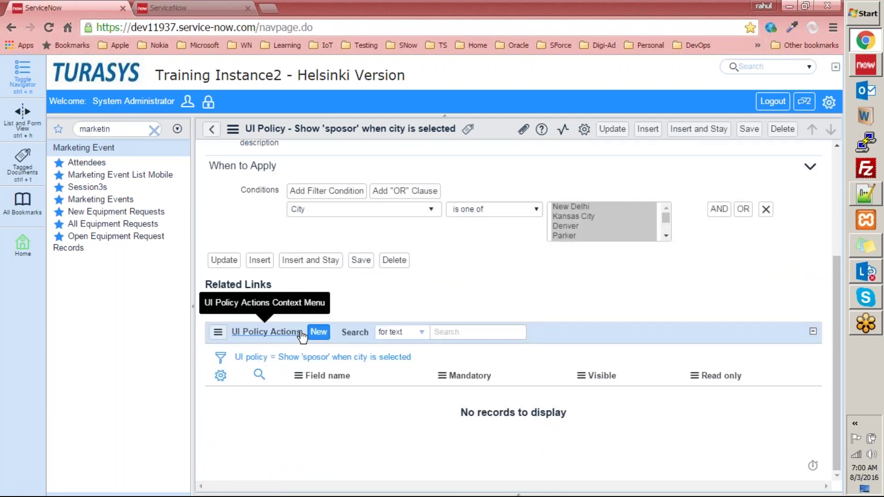
pyautogui.click(319, 332)
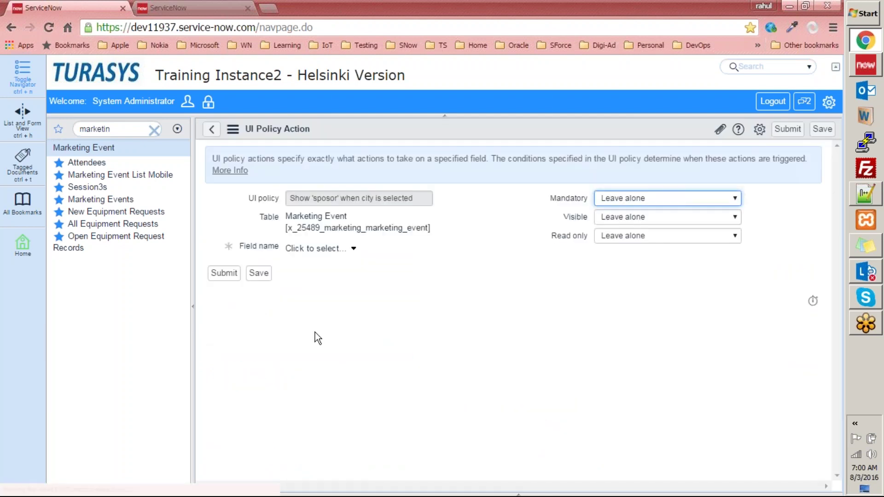
pyautogui.click(346, 251)
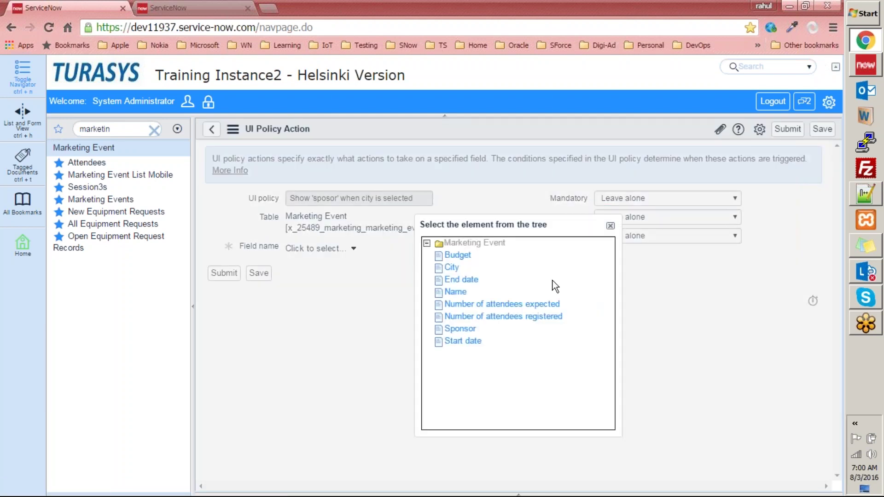
pyautogui.click(461, 333)
# Set both Mandatory and Visible to True for the Sponsor UI policy action.
pyautogui.click(706, 205)
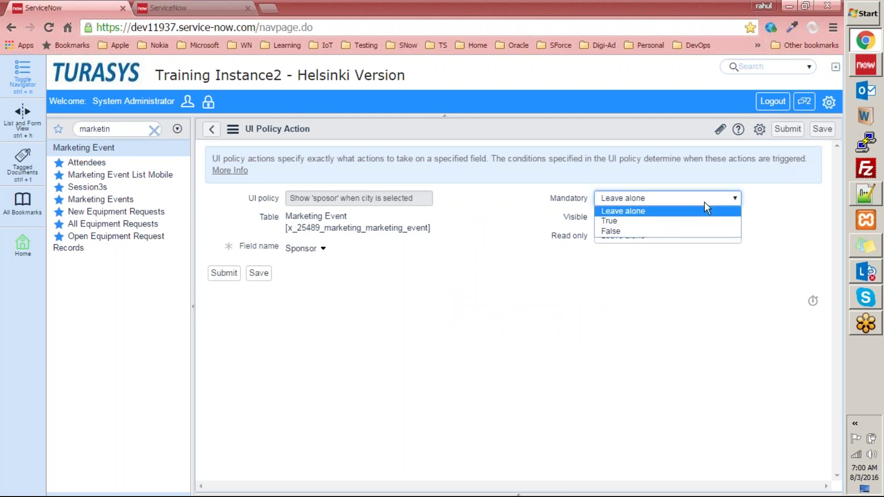
pyautogui.click(640, 223)
pyautogui.click(645, 216)
pyautogui.click(635, 239)
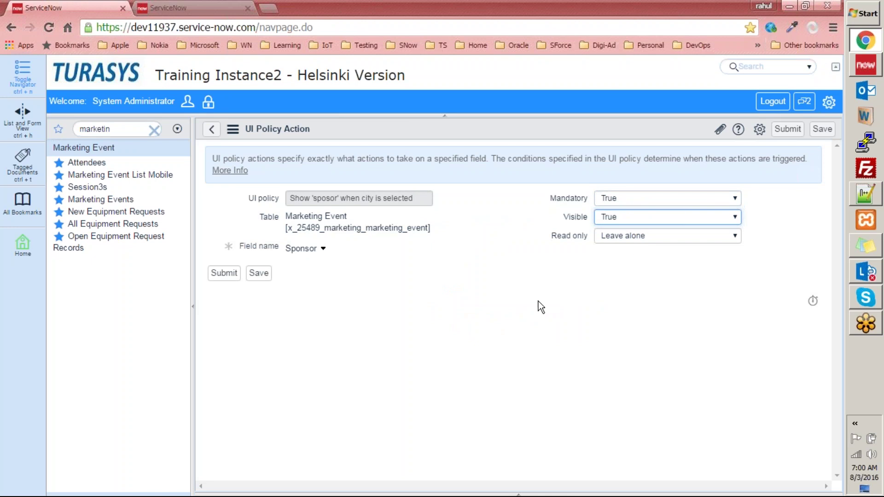
# Submit the UI policy action for the Sponsor field and review the policy's City condition and list of actions.
pyautogui.click(231, 272)
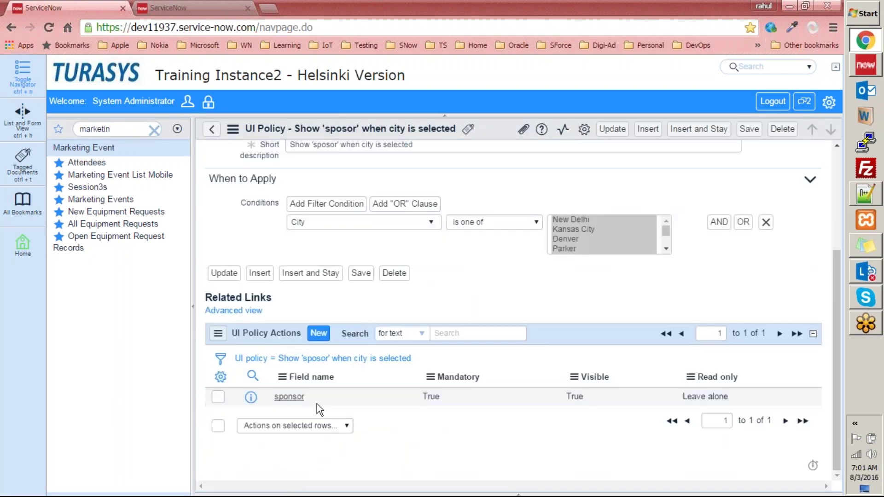
pyautogui.scroll(3, 380, 309)
pyautogui.scroll(-3, 336, 331)
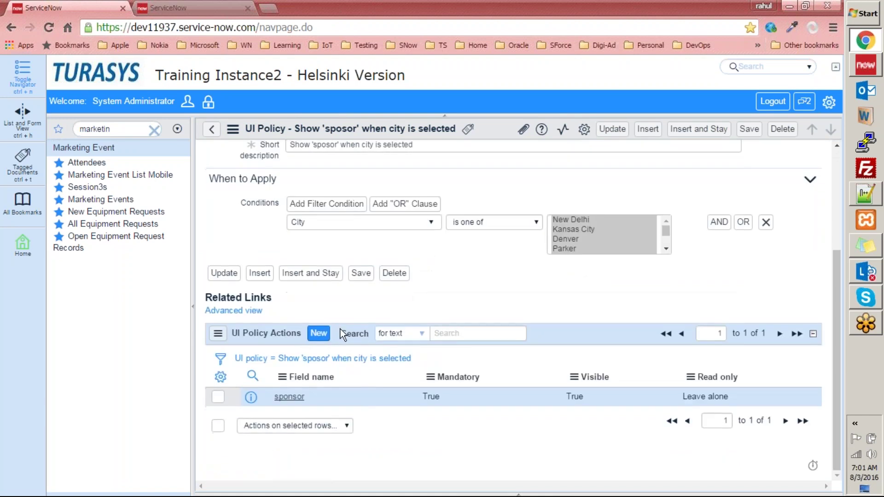
pyautogui.scroll(3, 329, 341)
pyautogui.scroll(-3, 328, 341)
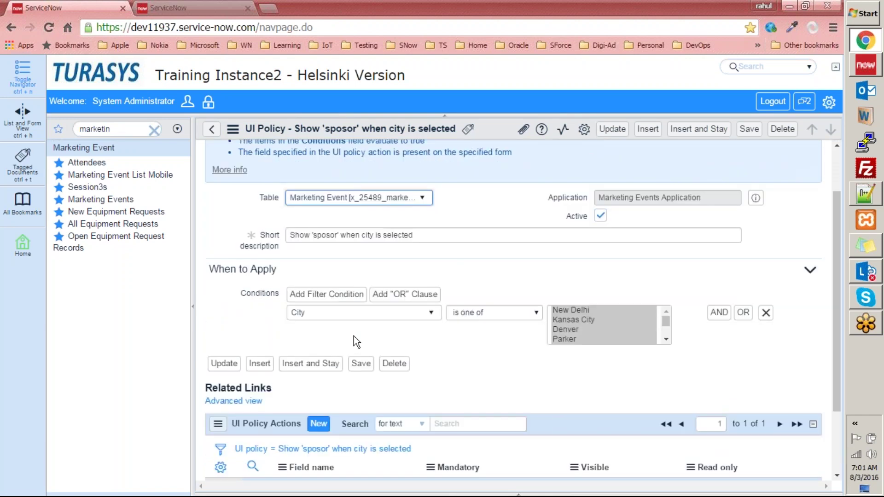
pyautogui.scroll(-1, 355, 336)
pyautogui.scroll(3, 309, 404)
pyautogui.scroll(-3, 308, 404)
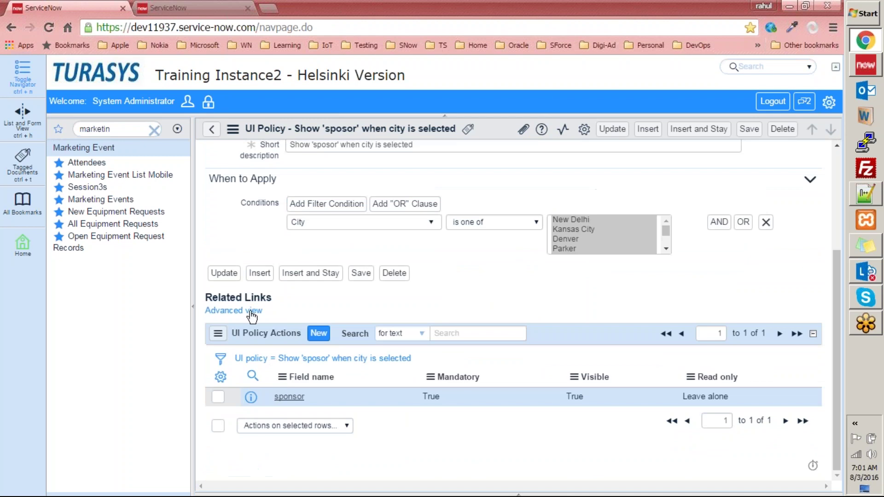
# Switch the UI policy to the advanced view and enable Run scripts in its script section.
pyautogui.click(234, 311)
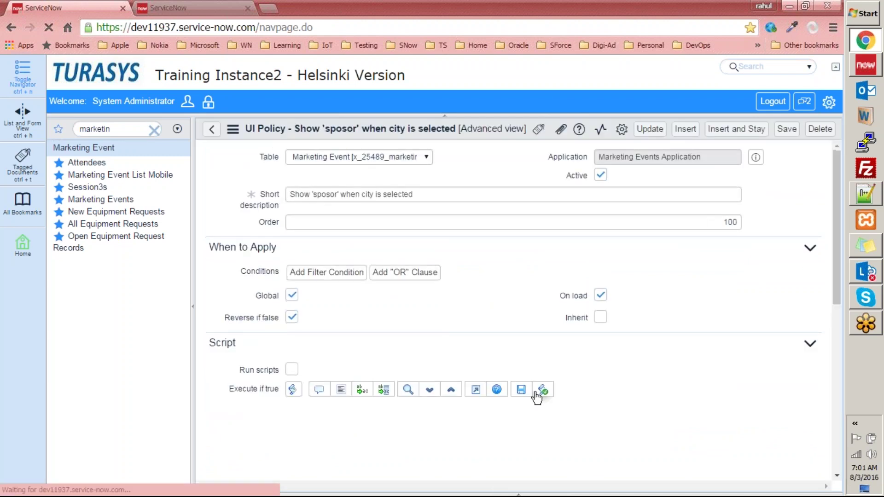
pyautogui.scroll(-4, 525, 393)
pyautogui.scroll(4, 506, 392)
pyautogui.click(295, 419)
pyautogui.scroll(-4, 517, 384)
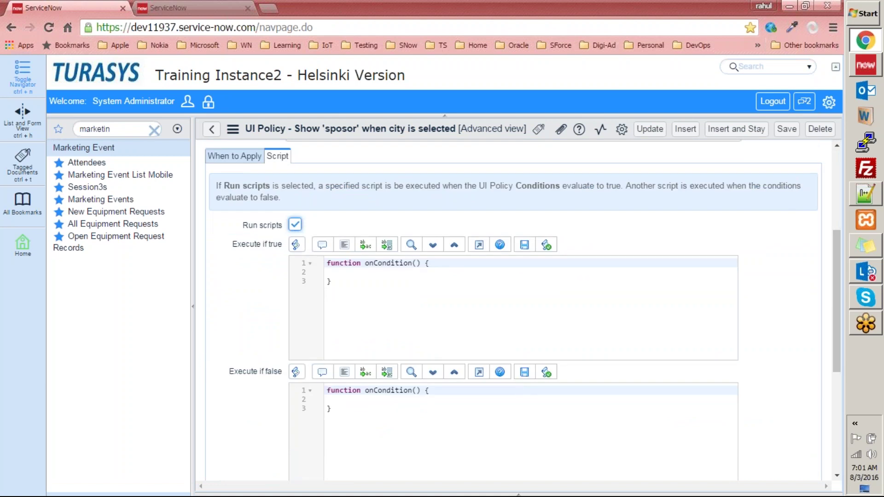
# Add alert("Show sponsor"); inside the onCondition function of the Execute if true script.
pyautogui.scroll(-3, 405, 276)
pyautogui.scroll(3, 377, 272)
pyautogui.click(363, 275)
pyautogui.write('alert(')
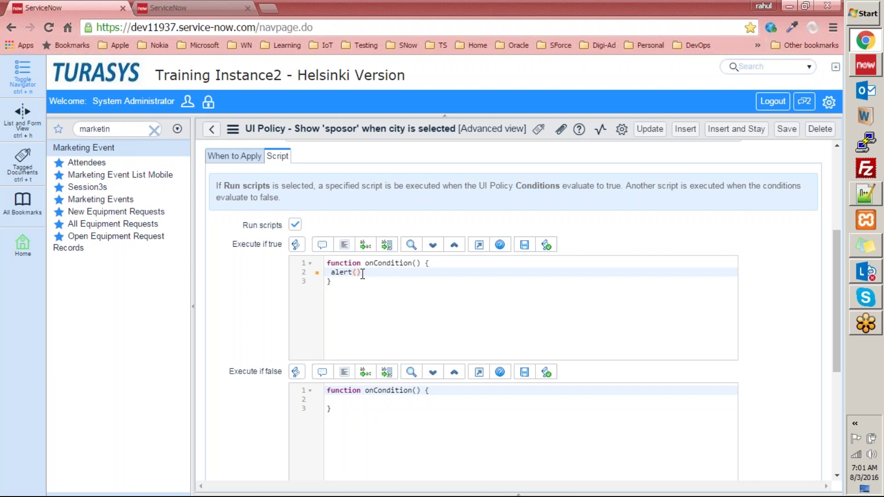
pyautogui.write('"")\'')
pyautogui.press('BackSpace')
pyautogui.write(';')
pyautogui.write('Show spo')
pyautogui.write('nsor')
pyautogui.click(436, 303)
# Leave the Execute if false script empty and update the UI policy record.
pyautogui.click(362, 400)
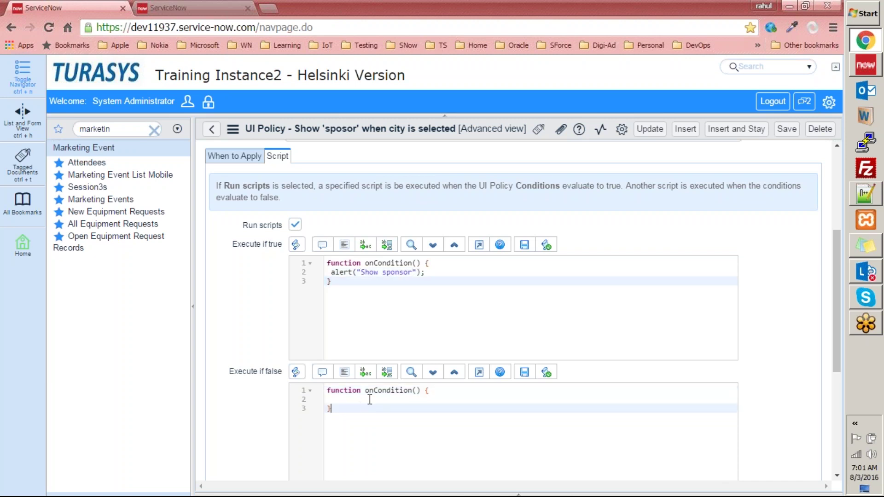
pyautogui.scroll(-2, 470, 295)
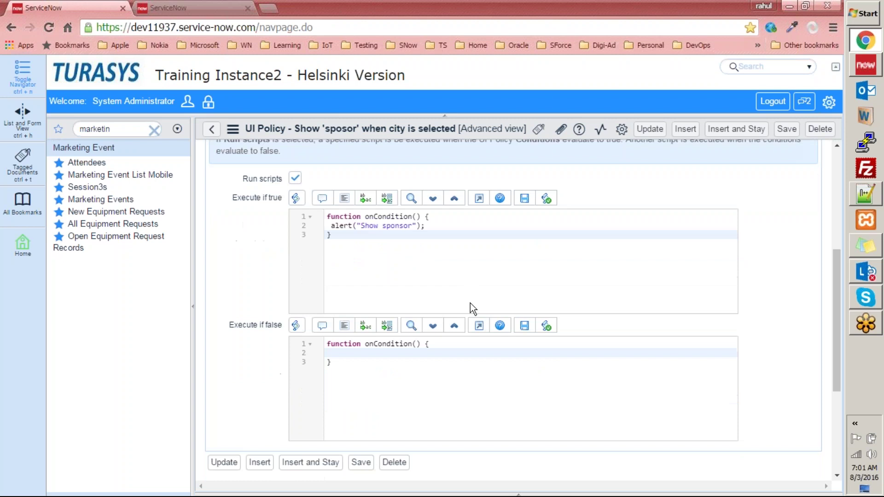
pyautogui.click(234, 445)
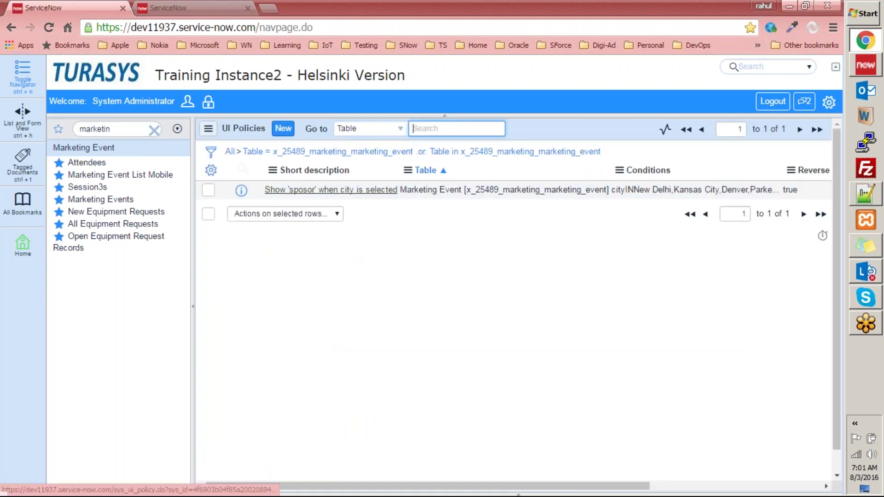
# Open a new record form from the Marketing Events list and dismiss the start date alert.
pyautogui.click(101, 200)
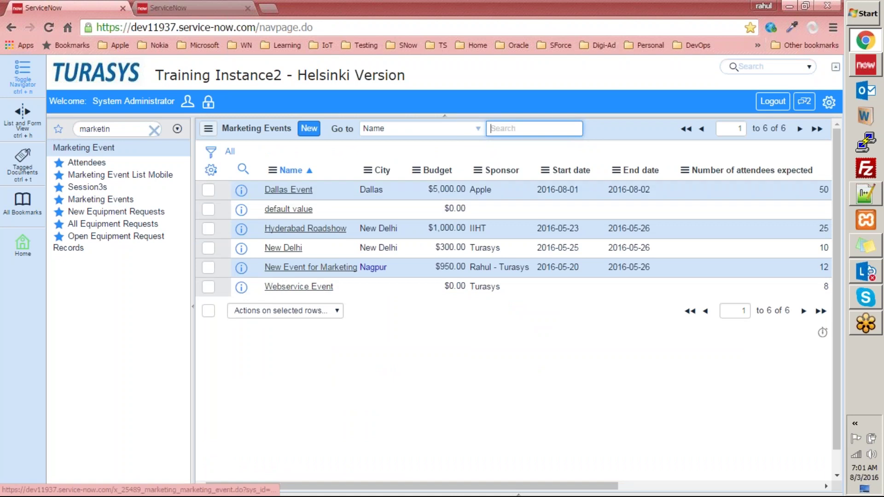
pyautogui.click(309, 129)
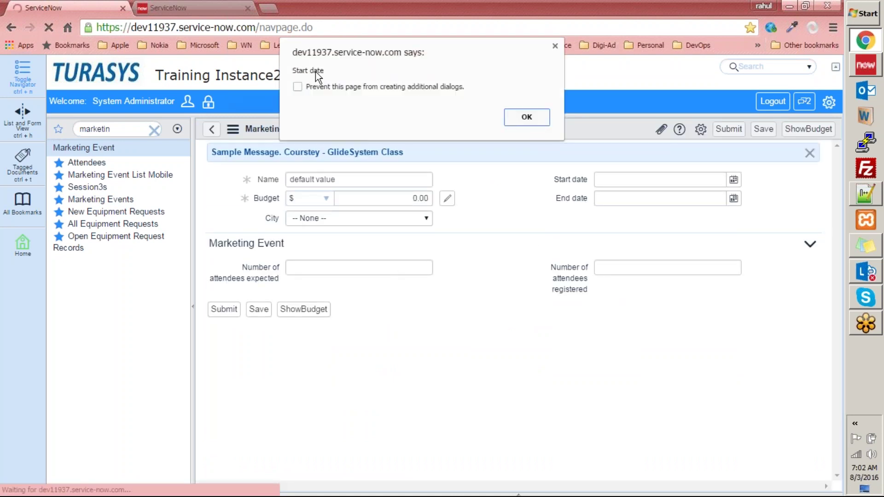
pyautogui.click(527, 118)
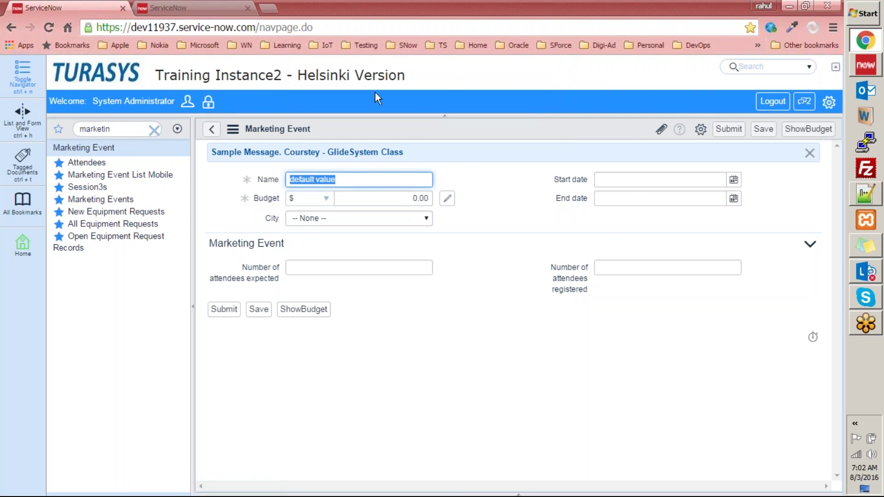
pyautogui.click(582, 217)
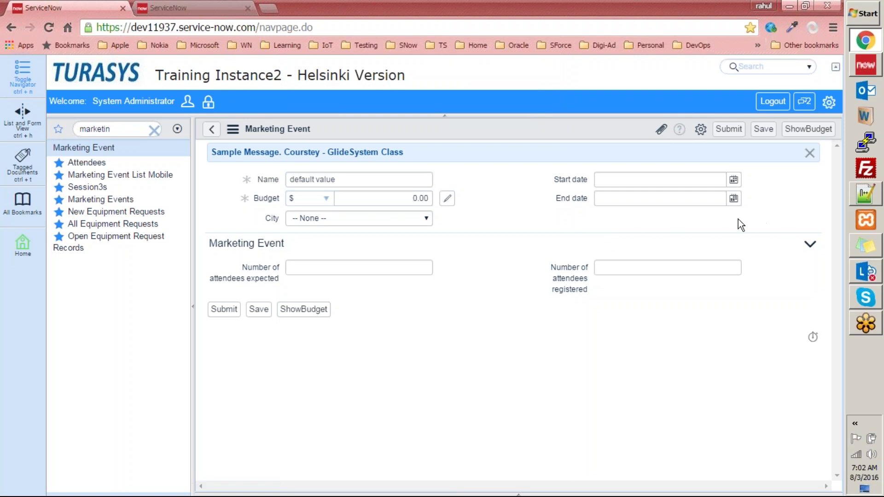
# Test the UI policy by setting City to London, dismissing the alert, and resetting City to None.
pyautogui.click(406, 215)
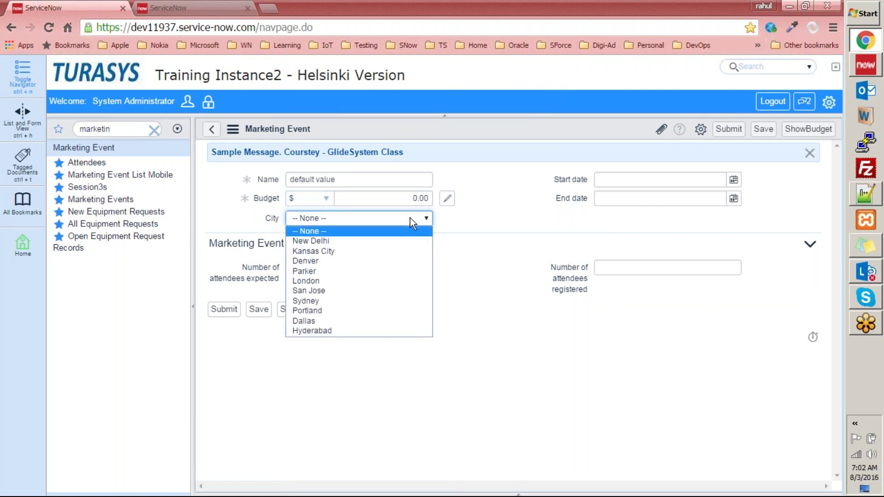
pyautogui.click(334, 280)
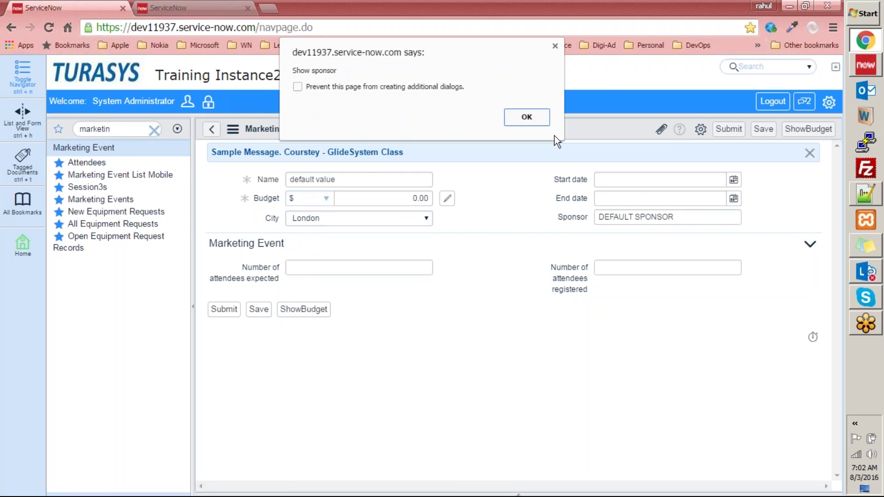
pyautogui.click(544, 117)
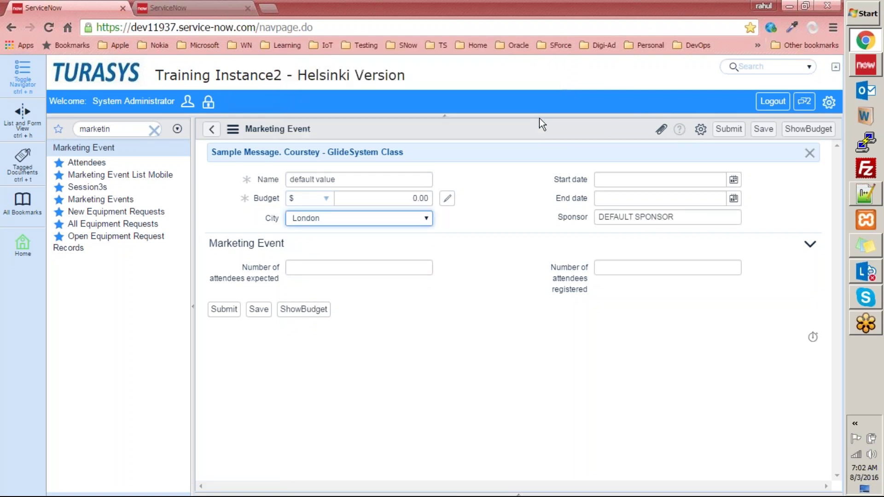
pyautogui.click(405, 217)
pyautogui.click(368, 233)
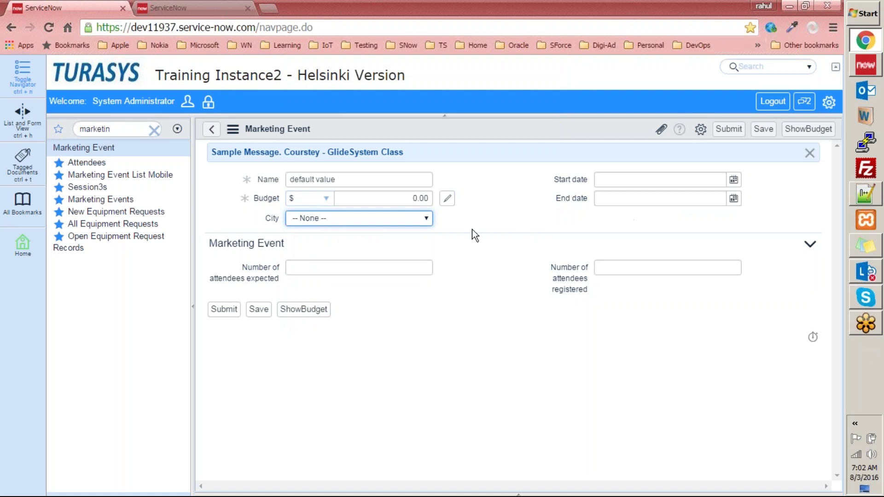
# Test the UI policy by choosing San Jose as City, dismissing the alert, and resetting City to None.
pyautogui.click(406, 217)
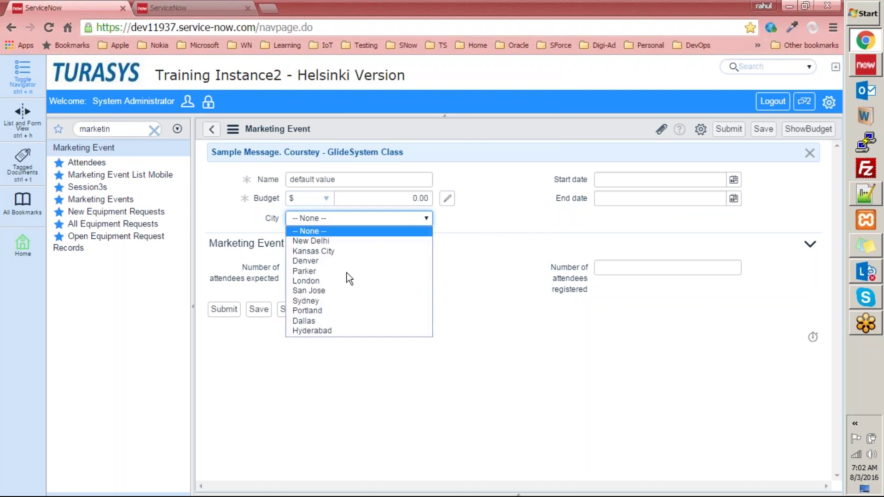
pyautogui.click(332, 291)
pyautogui.click(526, 122)
pyautogui.click(383, 220)
pyautogui.click(340, 229)
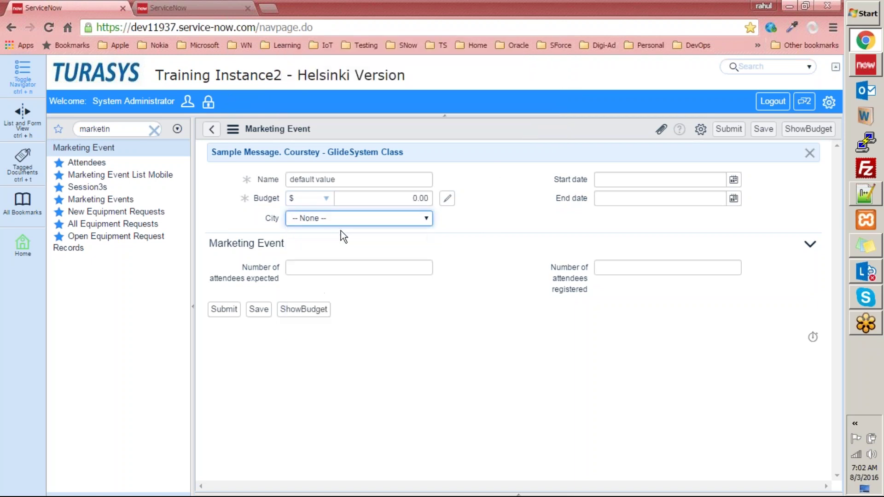
# Test the UI policy by switching City to Sydney, dismissing the alert, and resetting City to None.
pyautogui.click(372, 220)
pyautogui.click(332, 301)
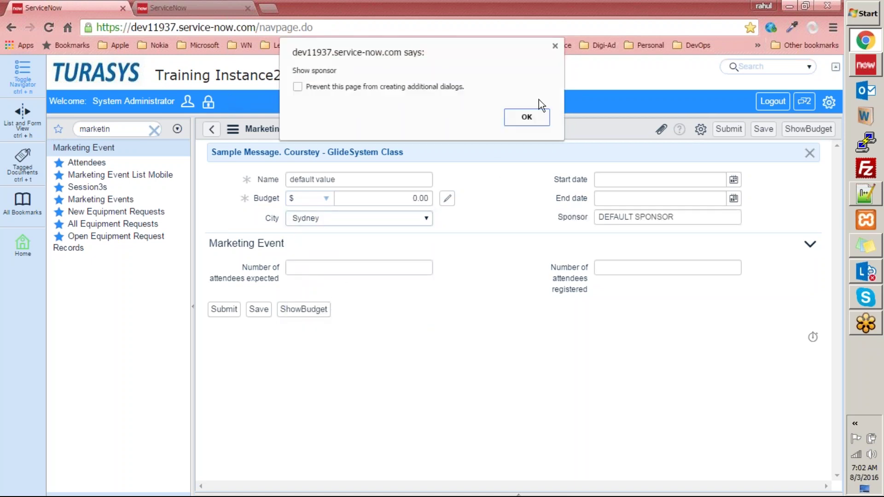
pyautogui.click(527, 117)
pyautogui.click(376, 219)
pyautogui.click(365, 230)
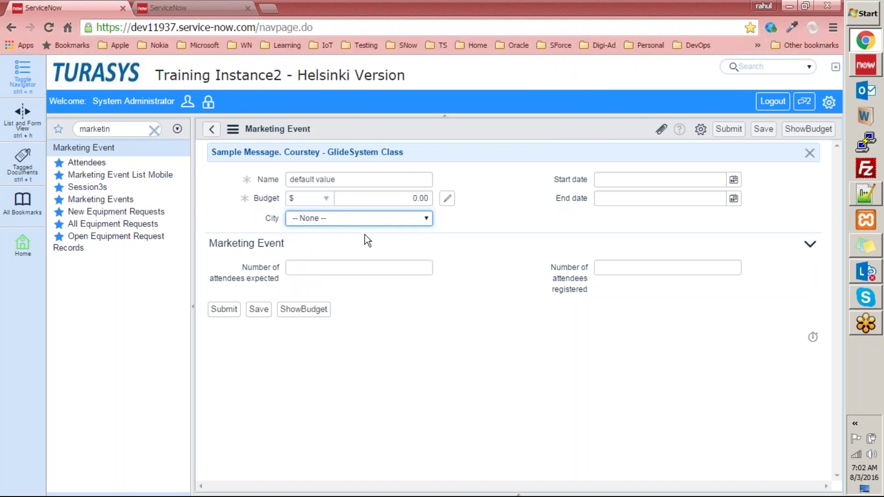
# Set City to San Jose again, dismiss the alert, and examine the default value in the Sponsor field.
pyautogui.click(380, 220)
pyautogui.click(353, 293)
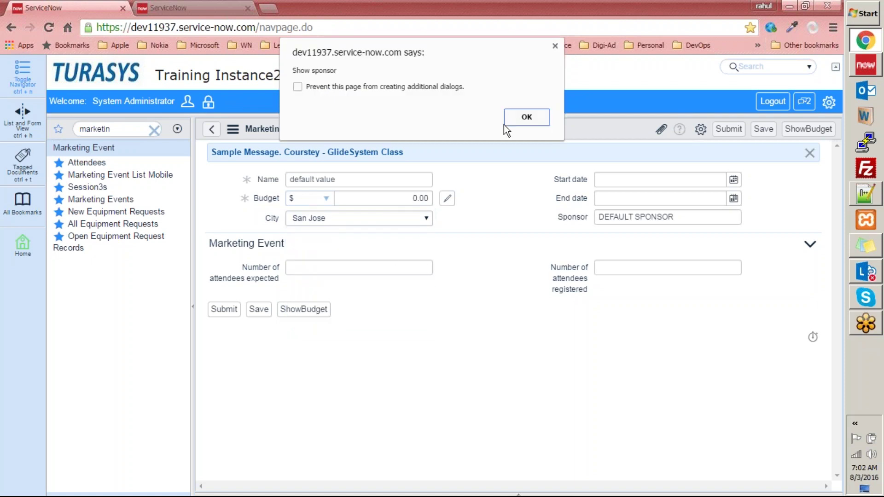
pyautogui.click(527, 117)
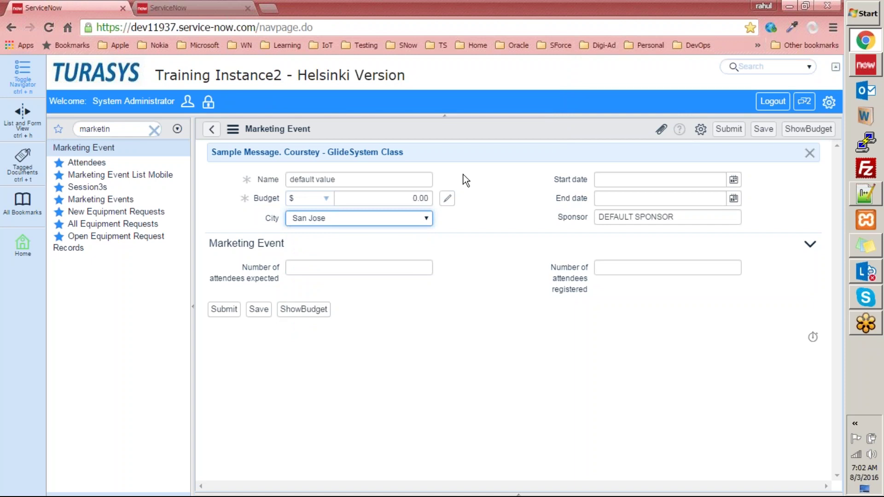
pyautogui.moveTo(686, 217); pyautogui.dragTo(545, 219)
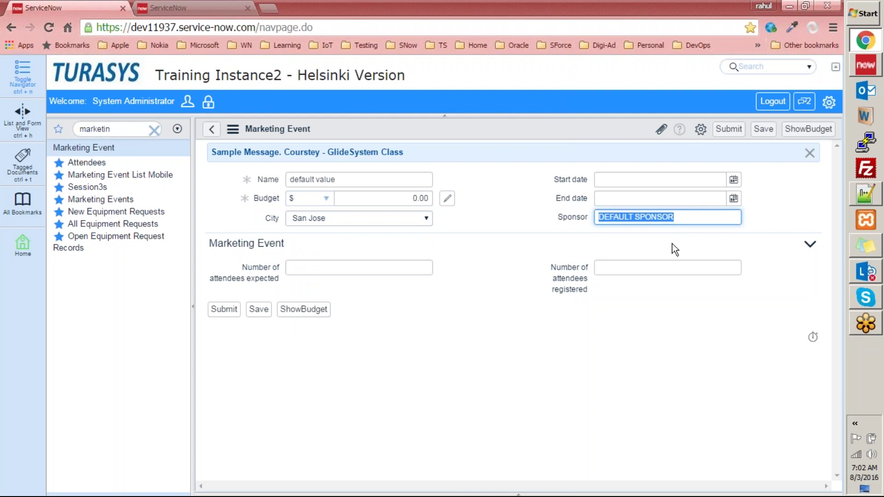
# Leave the unsaved form for the table's client scripts and open the showMessage script.
pyautogui.rightClick(485, 125)
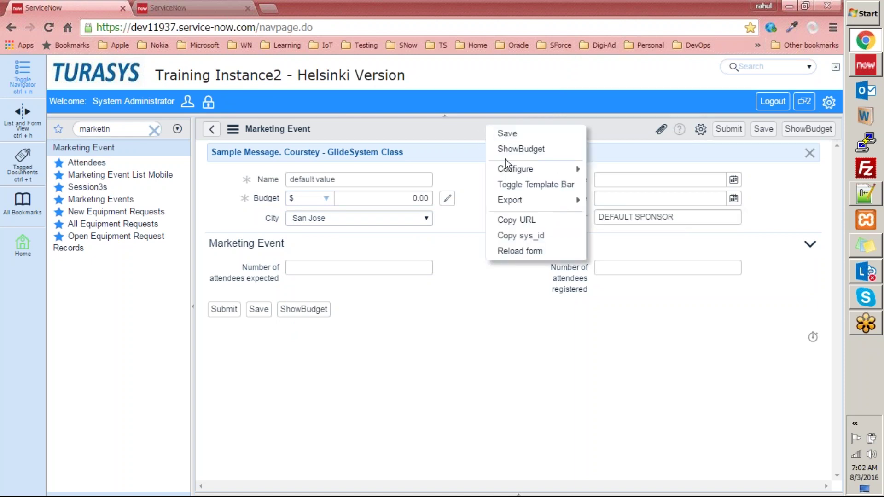
pyautogui.moveTo(523, 169)
pyautogui.click(635, 252)
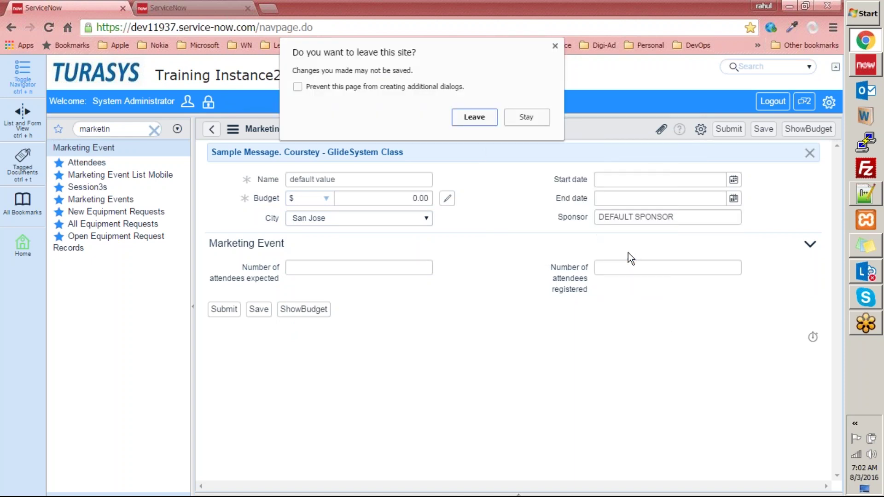
pyautogui.click(485, 123)
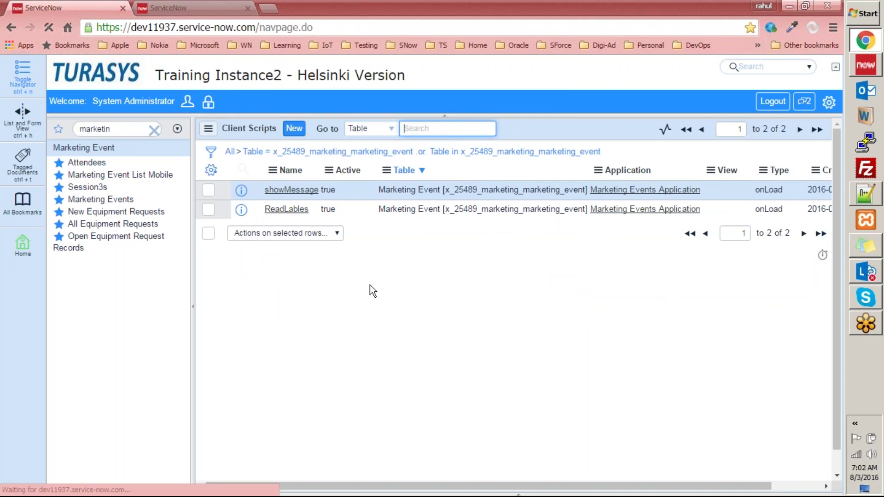
pyautogui.click(287, 210)
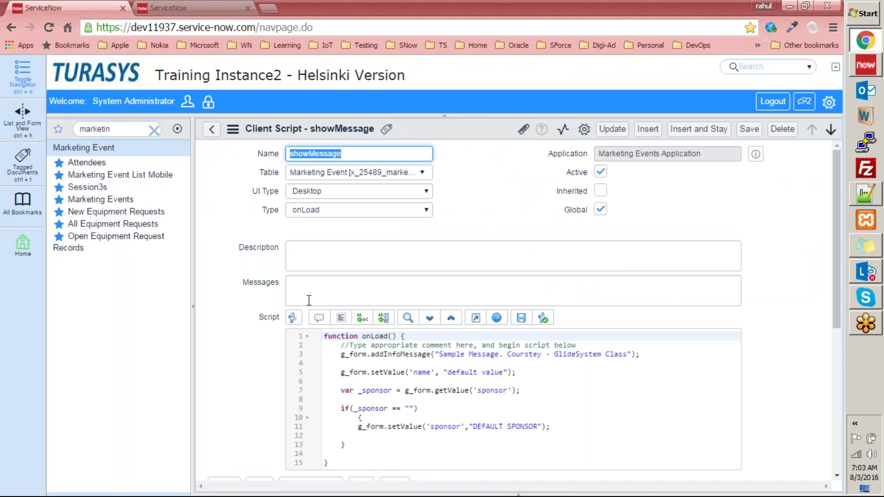
# Change the default sponsor text in the script's setValue call to "MY SPONSOR" and update the client script.
pyautogui.click(480, 400)
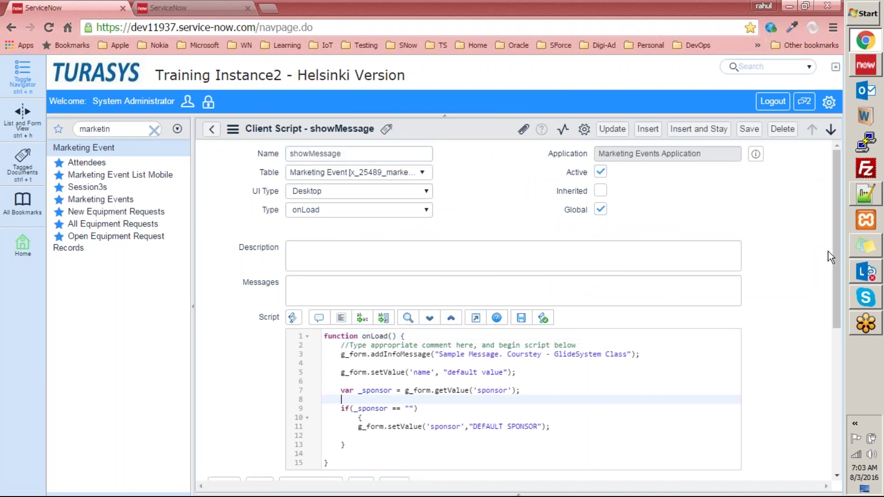
pyautogui.moveTo(836, 251); pyautogui.dragTo(835, 327)
pyautogui.click(358, 283)
pyautogui.doubleClick(401, 282)
pyautogui.doubleClick(452, 282)
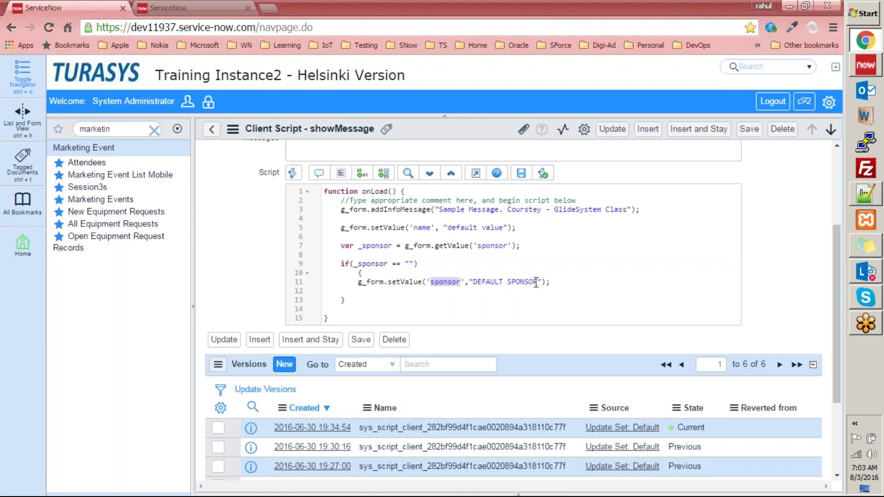
pyautogui.click(494, 277)
pyautogui.doubleClick(492, 281)
pyautogui.write('MY')
pyautogui.click(560, 292)
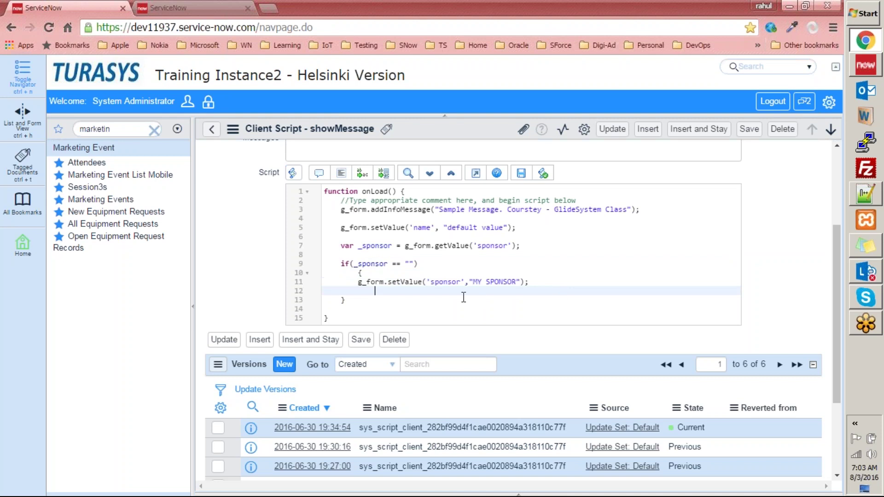
pyautogui.click(613, 129)
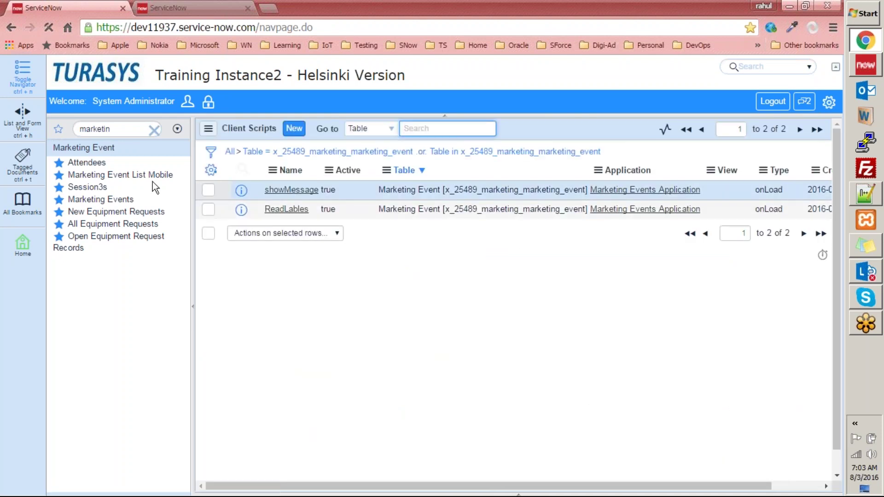
# Return to Marketing Events and open a blank event form, dismissing its load alert.
pyautogui.click(103, 201)
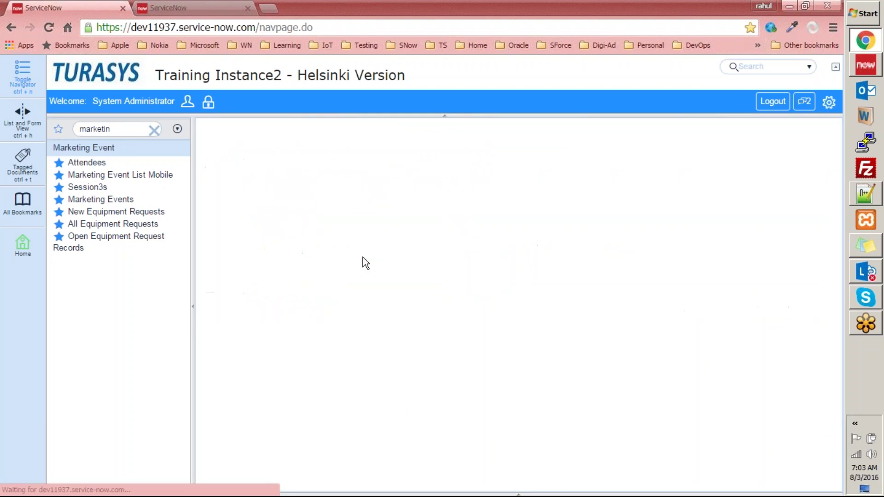
pyautogui.click(529, 120)
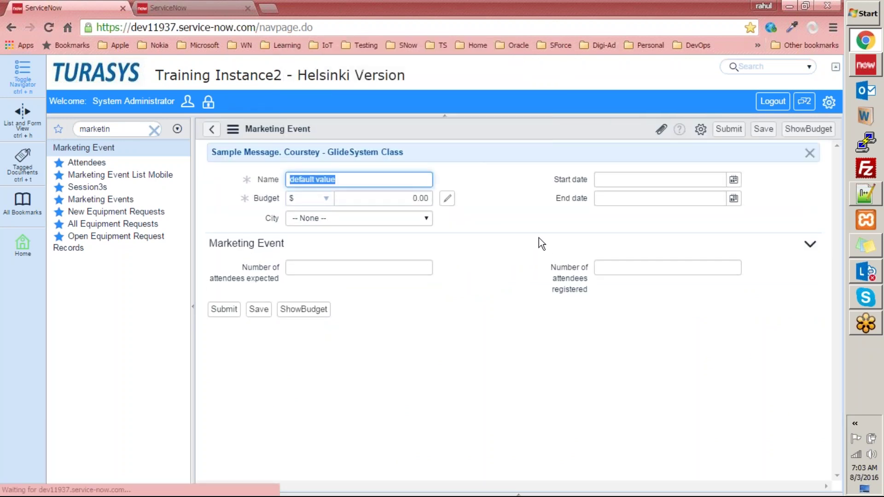
# Set City to Parker, dismiss the alert, and examine the default values in the Sponsor and Name fields.
pyautogui.click(406, 219)
pyautogui.click(372, 272)
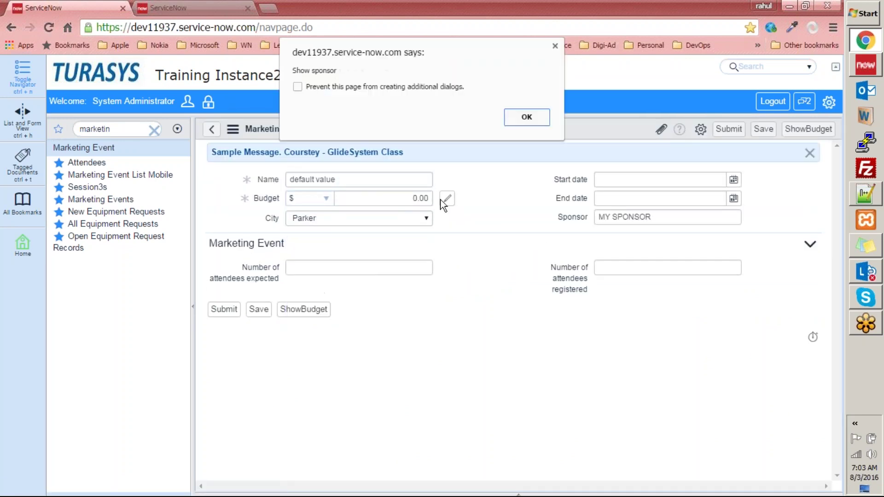
pyautogui.click(534, 117)
pyautogui.click(677, 217)
pyautogui.tripleClick(643, 218)
pyautogui.click(569, 358)
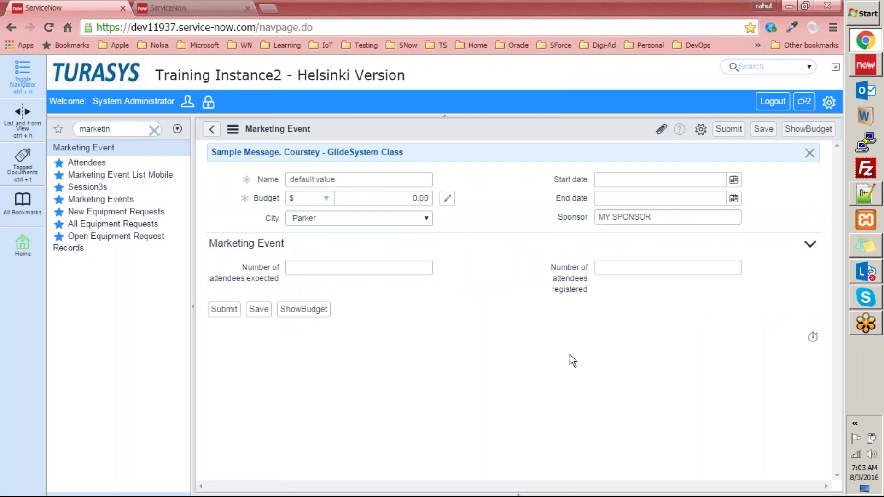
pyautogui.moveTo(340, 180); pyautogui.dragTo(219, 180)
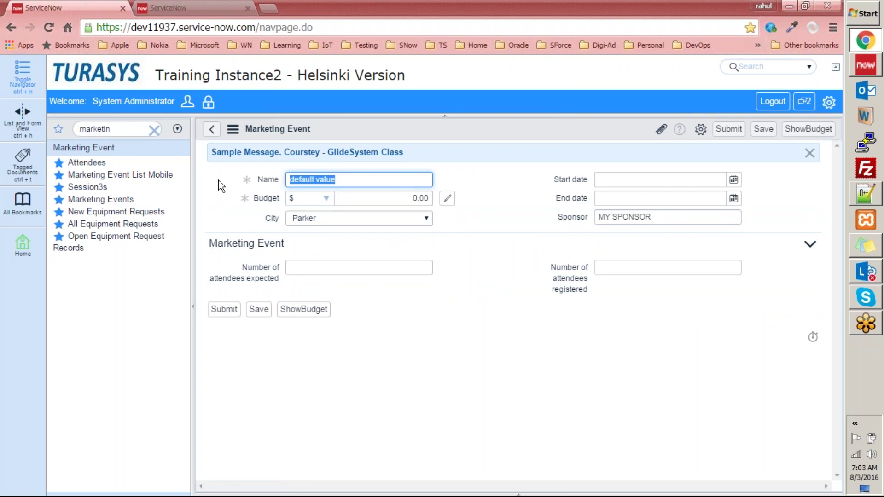
pyautogui.click(477, 220)
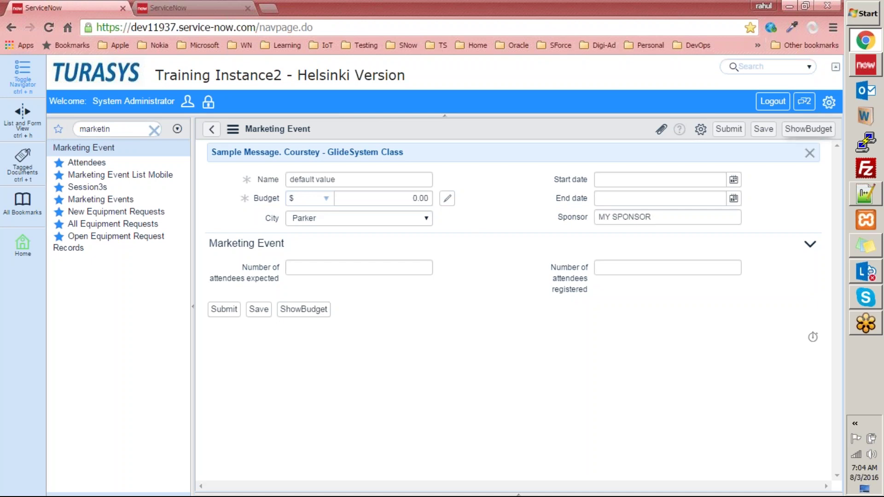
# Close the info message, leave the unsaved form for the table's UI policies, and open the policy "Show 'sposor' when city is selected".
pyautogui.click(809, 153)
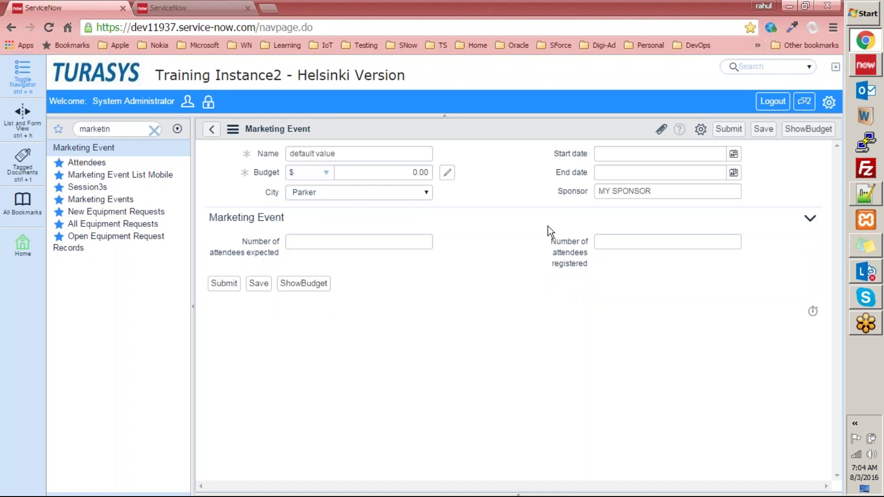
pyautogui.rightClick(510, 129)
pyautogui.moveTo(544, 174)
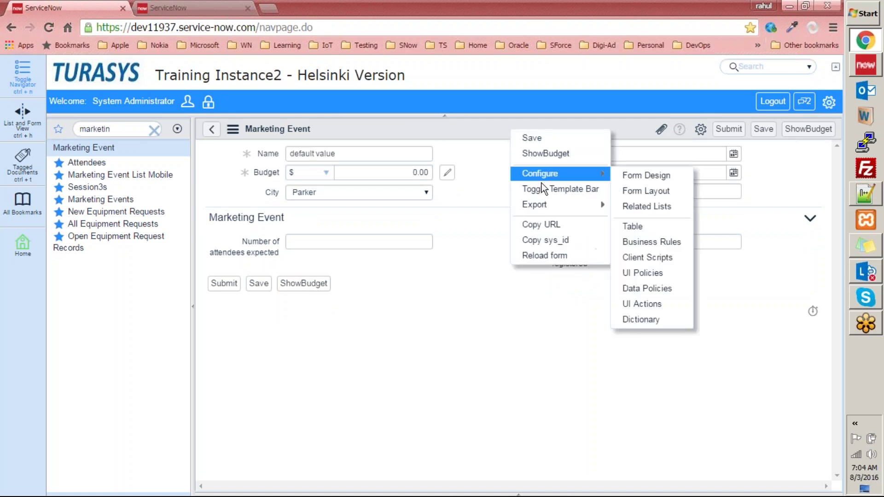
pyautogui.click(665, 272)
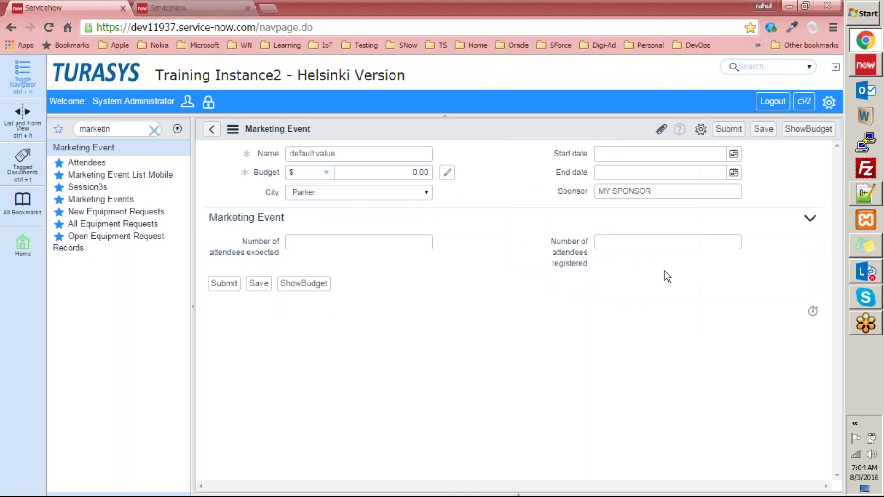
pyautogui.click(482, 117)
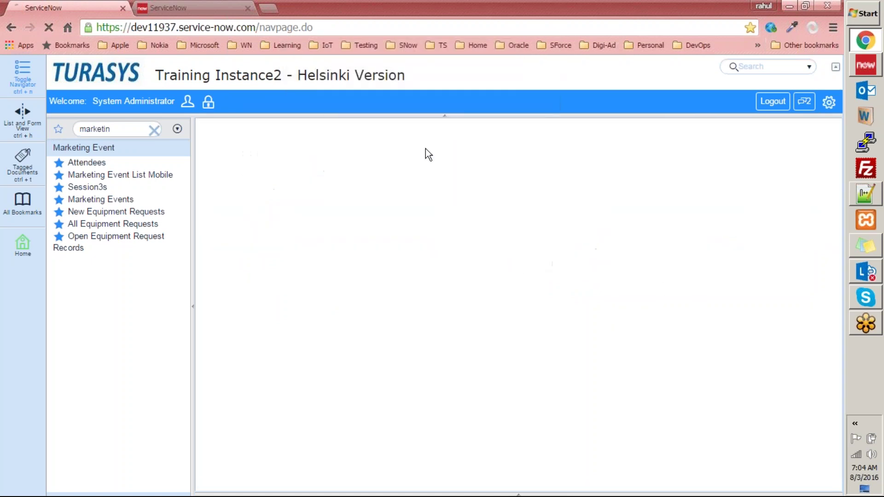
pyautogui.click(345, 191)
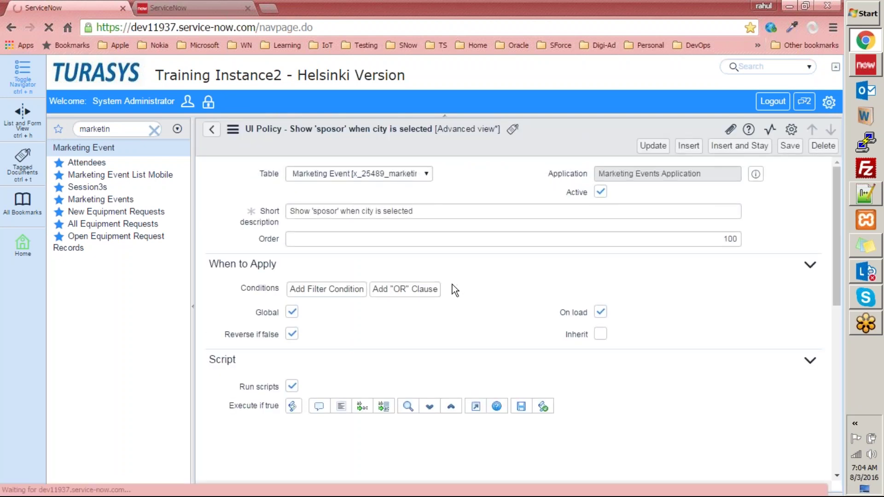
# Examine the UI policy's Execute if true and Execute if false scripts.
pyautogui.scroll(-8, 392, 316)
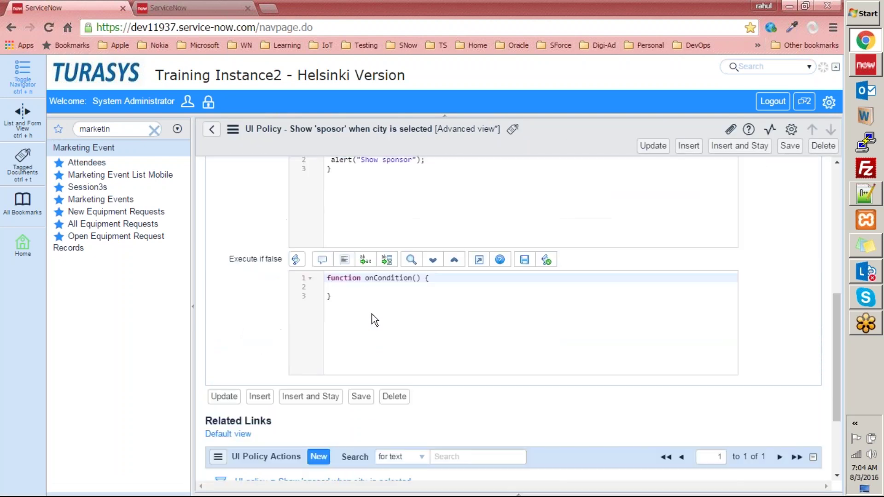
pyautogui.scroll(5, 371, 314)
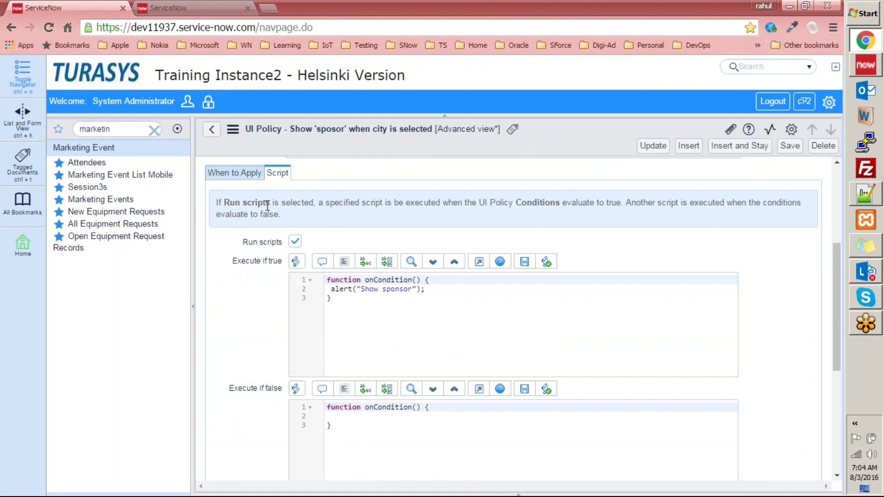
pyautogui.moveTo(331, 289); pyautogui.dragTo(486, 302)
pyautogui.click(432, 324)
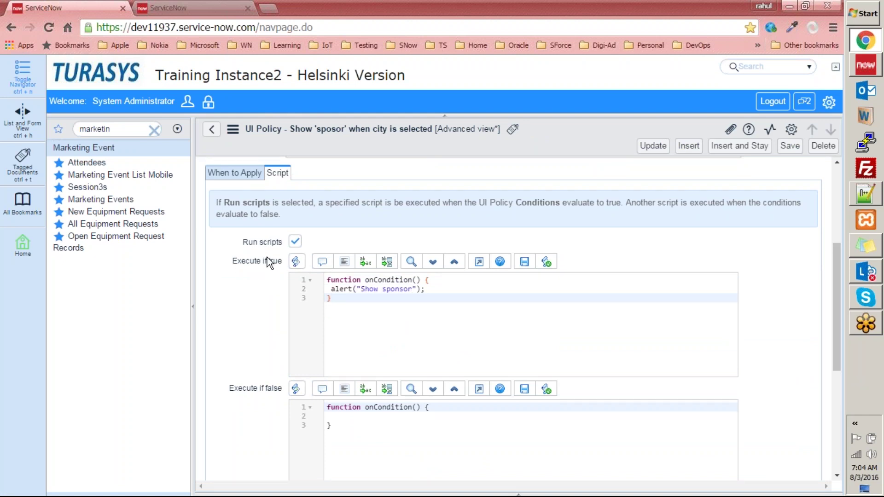
pyautogui.scroll(-2, 442, 331)
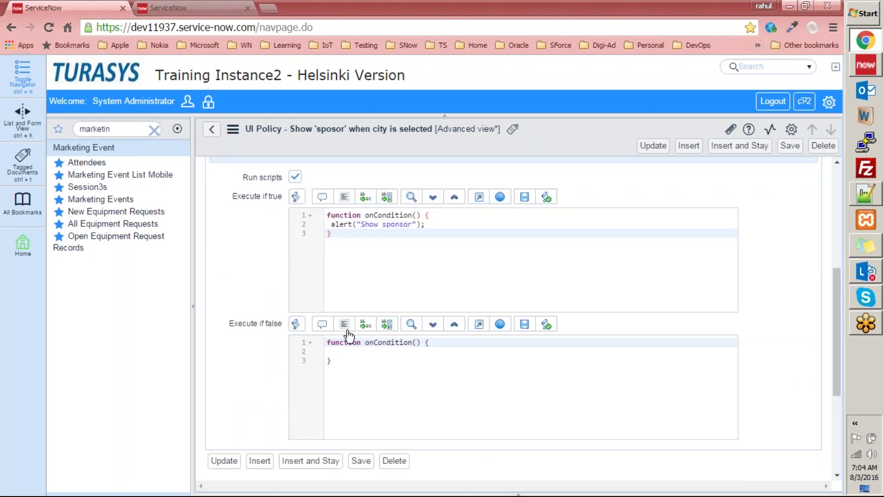
pyautogui.click(335, 351)
pyautogui.click(405, 424)
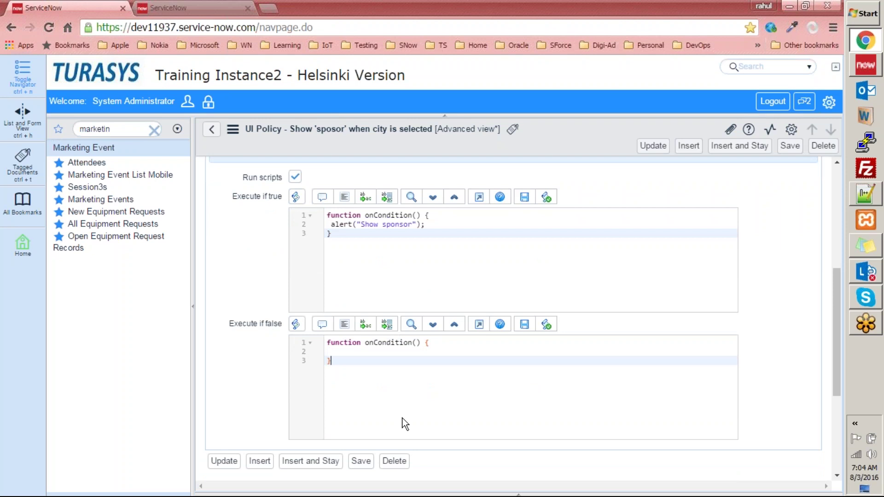
pyautogui.click(439, 218)
pyautogui.click(440, 223)
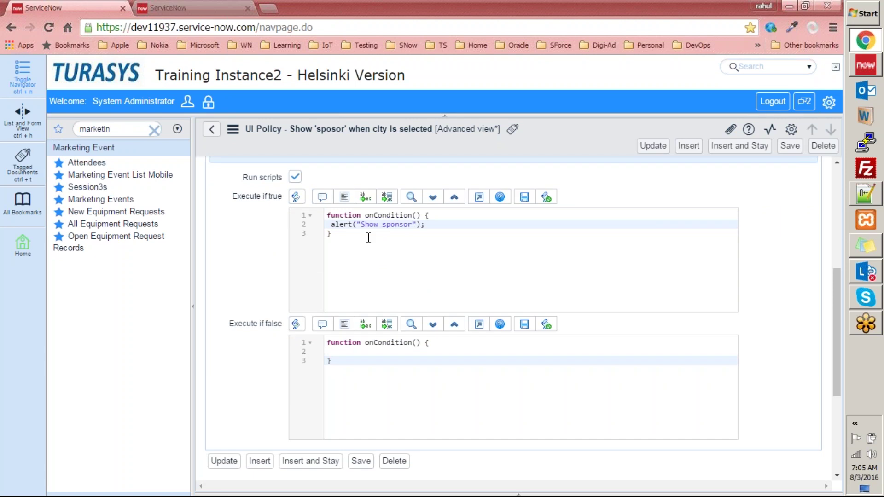
pyautogui.scroll(5, 386, 249)
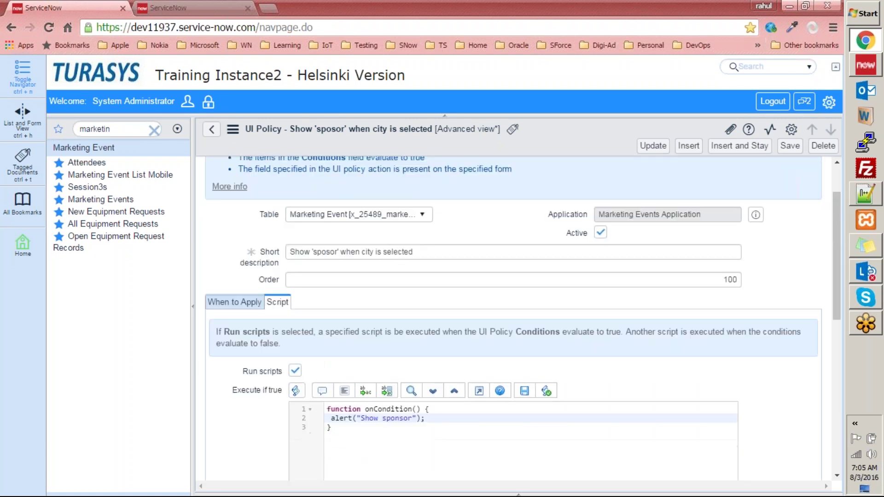
# Leave the UI policy, return to Marketing Events, and open a blank event form, dismissing its load alert.
pyautogui.click(218, 131)
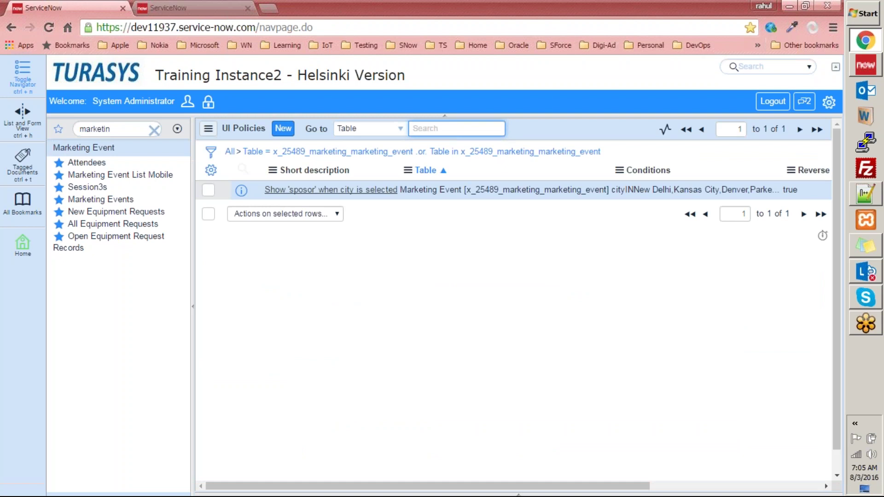
pyautogui.click(99, 200)
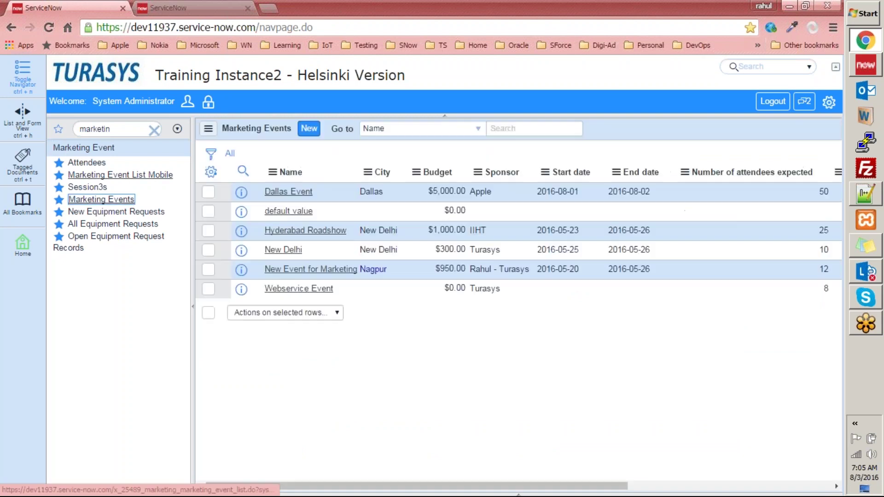
pyautogui.click(309, 128)
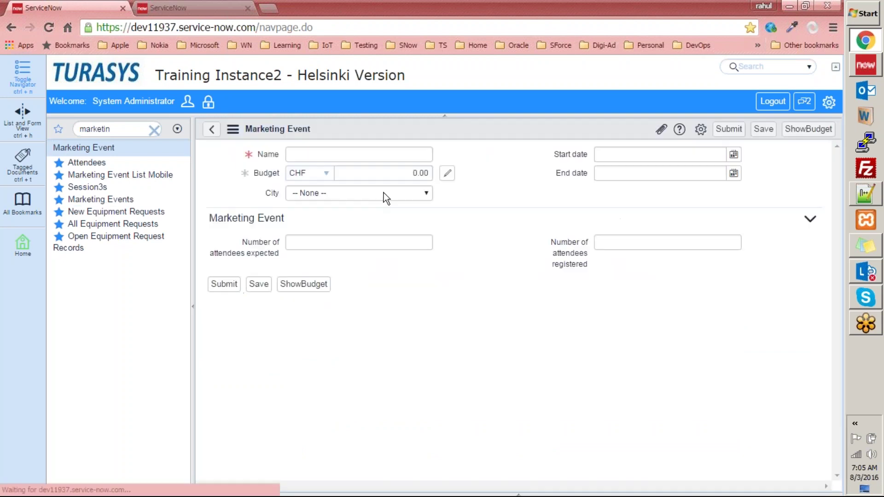
pyautogui.click(529, 116)
# Open the client scripts configured for the Marketing Event table, leaving the unsaved form.
pyautogui.rightClick(466, 132)
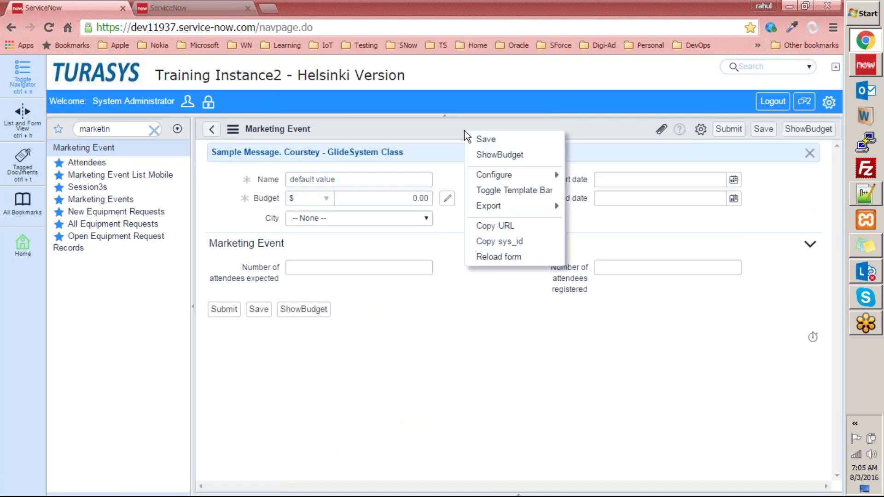
pyautogui.moveTo(526, 177)
pyautogui.click(633, 259)
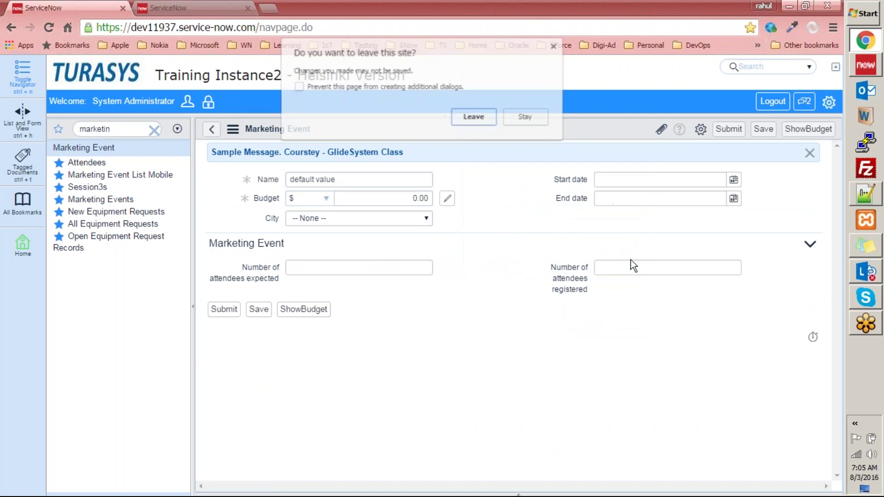
pyautogui.click(467, 115)
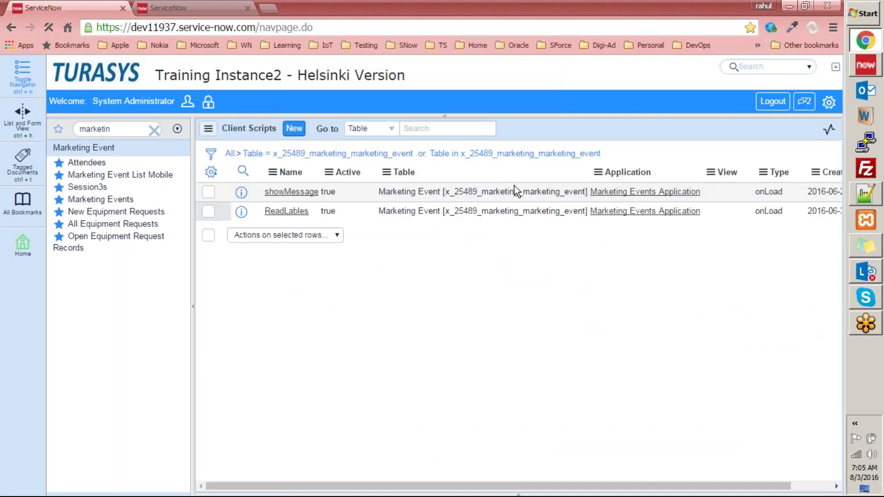
# View the ReadLables client script and return to the list of client scripts.
pyautogui.click(297, 210)
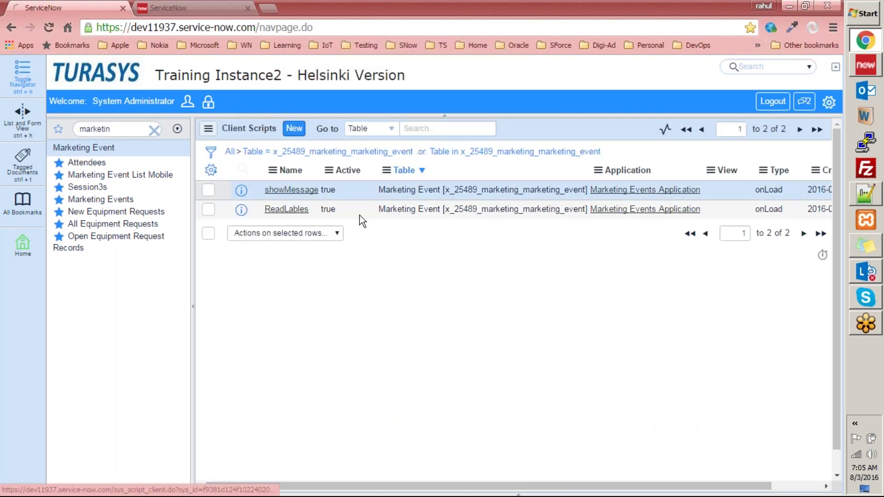
pyautogui.click(484, 367)
pyautogui.click(211, 129)
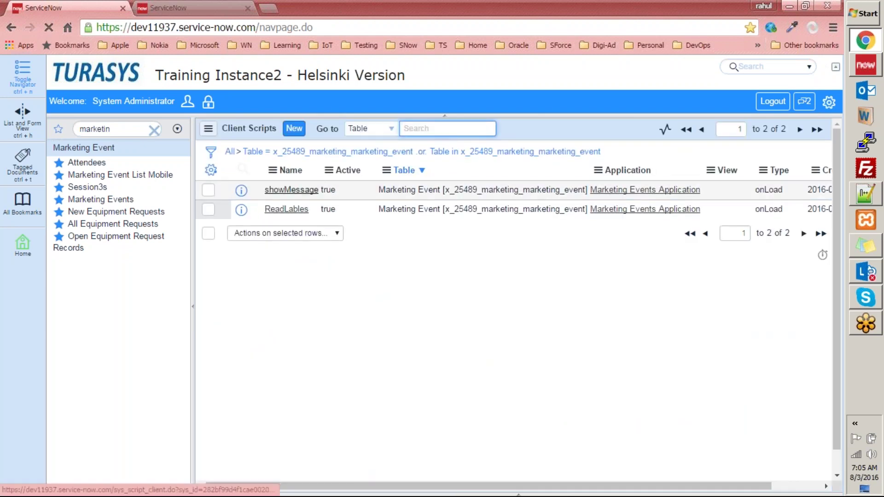
# Open the showMessage client script and examine its onLoad function and the statements inside it.
pyautogui.click(307, 191)
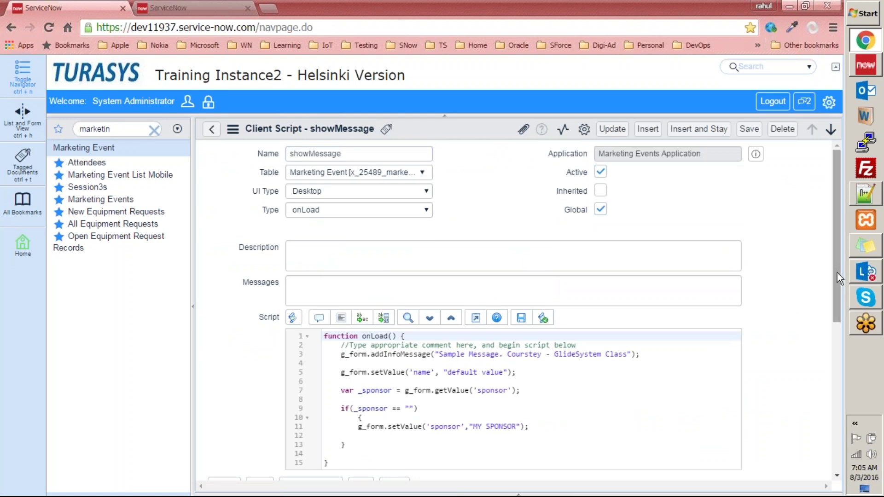
pyautogui.moveTo(837, 272); pyautogui.dragTo(835, 315)
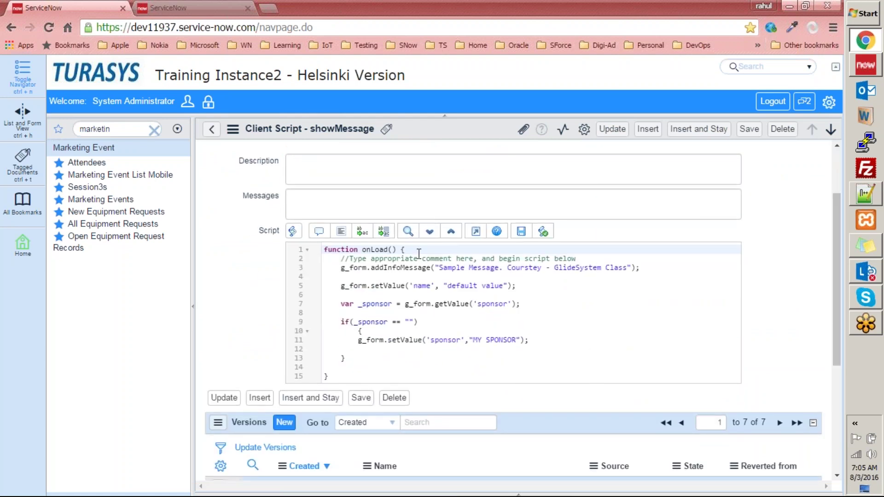
pyautogui.moveTo(418, 253); pyautogui.dragTo(317, 256)
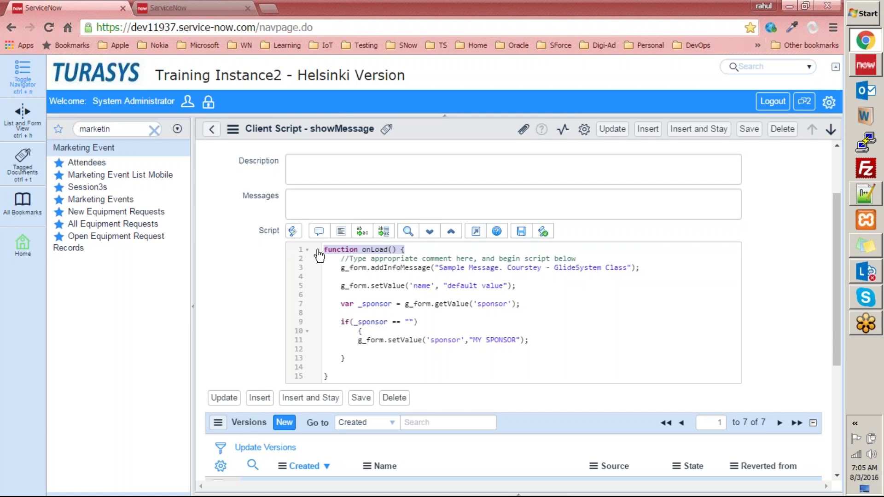
pyautogui.click(575, 357)
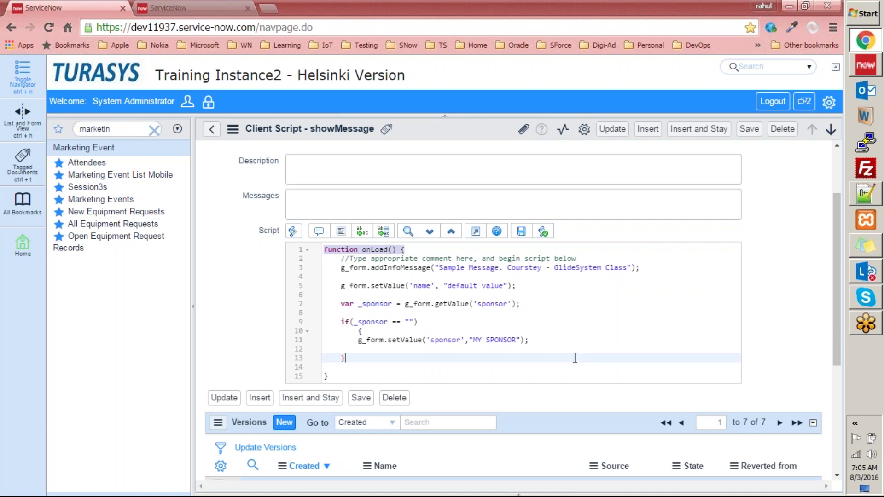
pyautogui.moveTo(341, 268); pyautogui.dragTo(575, 352)
pyautogui.click(574, 350)
# Change the addInfoMessage text in the script to "Sample Message. This is an output of script".
pyautogui.moveTo(505, 268); pyautogui.dragTo(630, 267)
pyautogui.write('This is an out')
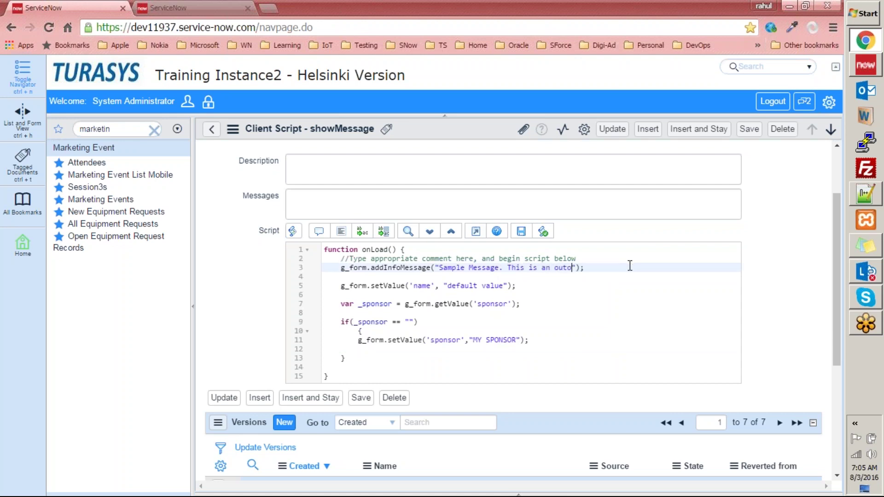
pyautogui.write('put of script')
pyautogui.click(685, 322)
# Change the value assigned to the name field in the script's setValue call to "default text".
pyautogui.click(454, 285)
pyautogui.hotkey('ctrl', 'shift', 'Right')
pyautogui.hotkey('ctrl', 'shift', 'Right')
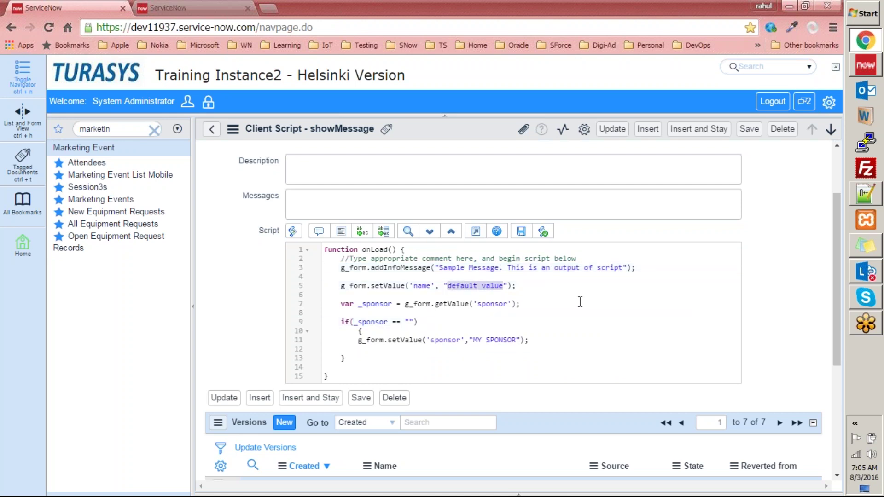
pyautogui.write('default te')
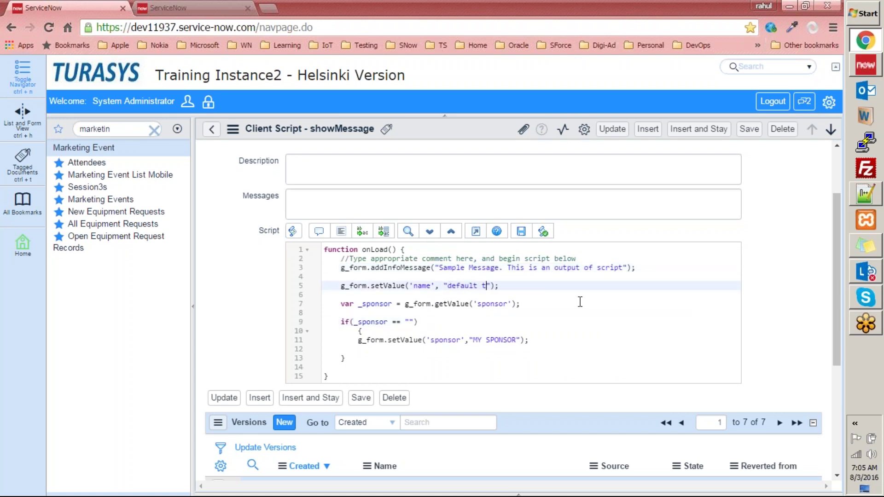
pyautogui.write('xt')
pyautogui.click(534, 329)
# Examine the showMessage script's sponsor lines, its whole function body, and the g_form.addInfoMessage statement.
pyautogui.click(500, 306)
pyautogui.click(560, 340)
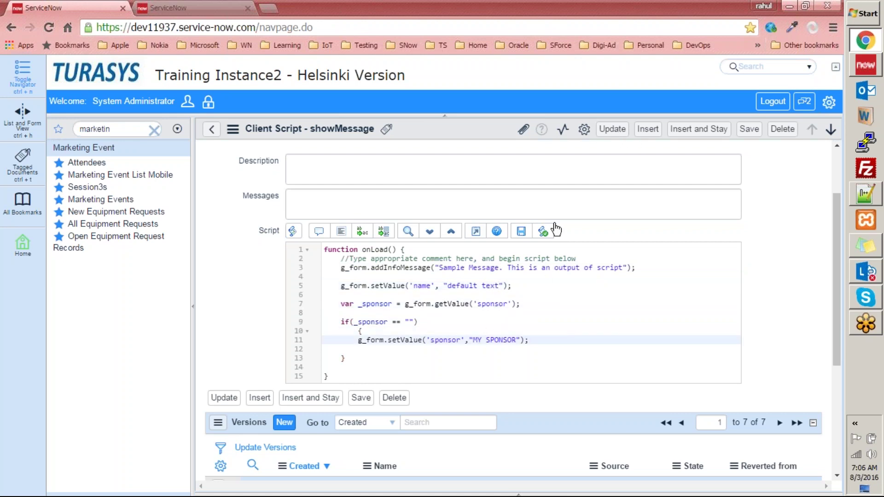
pyautogui.click(339, 258)
pyautogui.moveTo(338, 258); pyautogui.dragTo(378, 361)
pyautogui.click(428, 375)
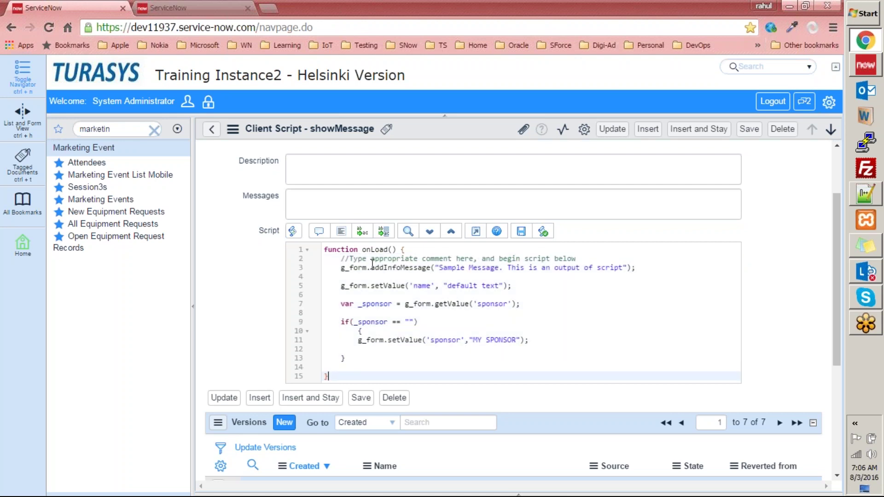
pyautogui.doubleClick(349, 268)
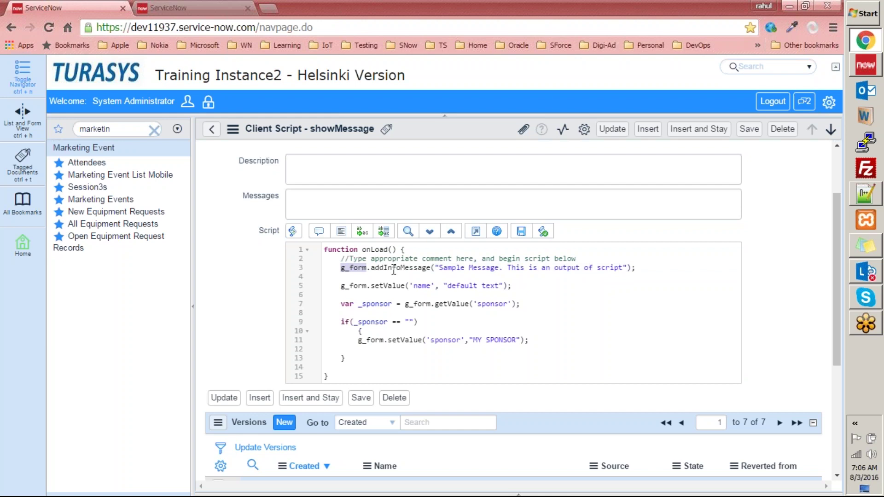
pyautogui.moveTo(648, 267); pyautogui.dragTo(341, 269)
pyautogui.click(621, 302)
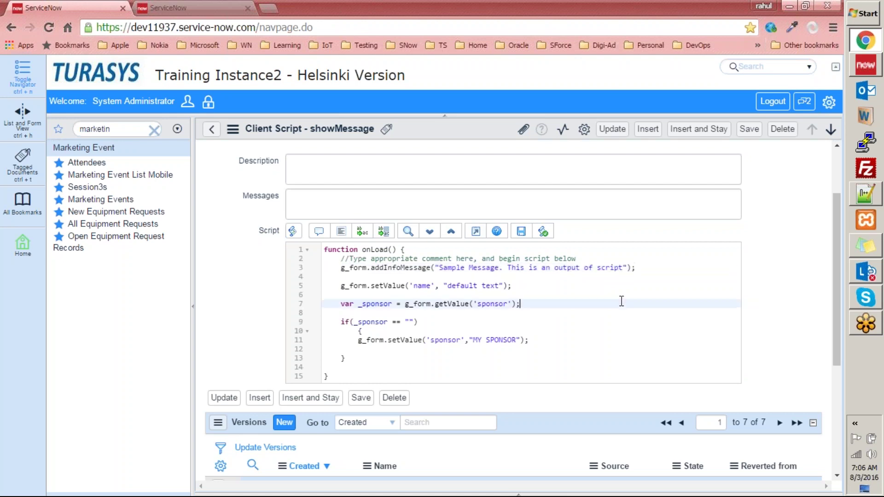
# Examine the showMessage script's addInfoMessage, setValue and getValue statements, its sponsor if block, and the whole onLoad function.
pyautogui.click(608, 279)
pyautogui.doubleClick(415, 268)
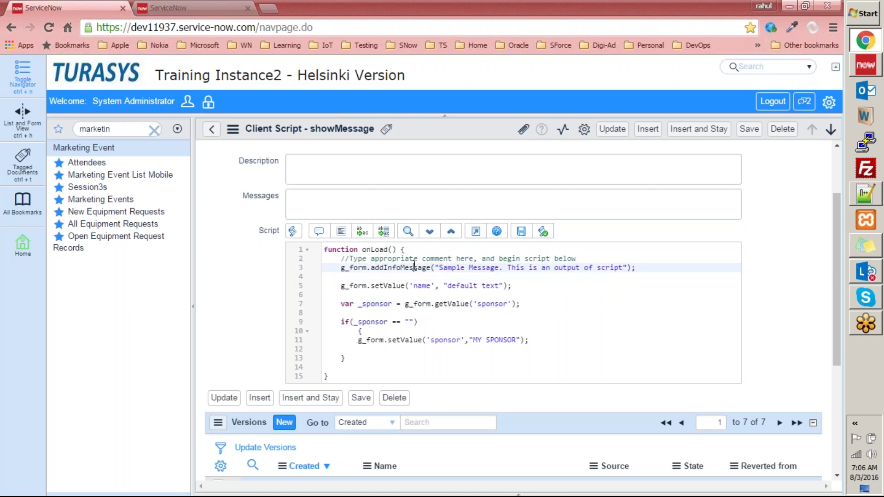
pyautogui.doubleClick(389, 286)
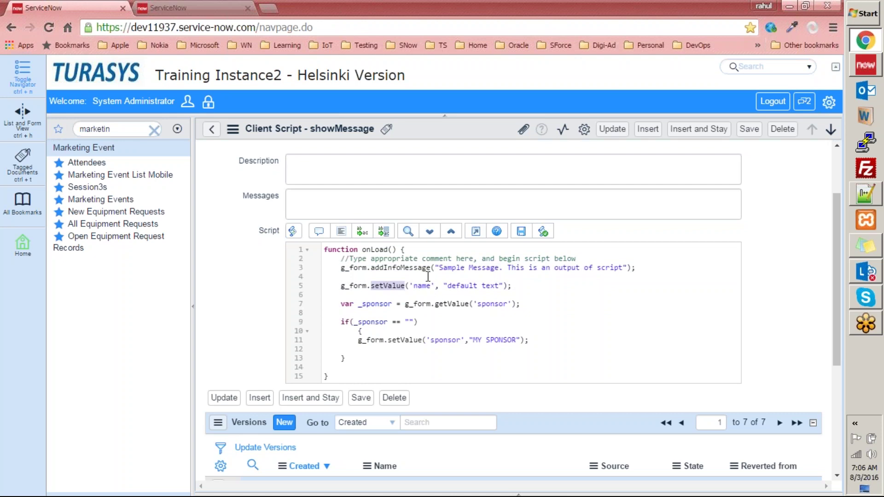
pyautogui.doubleClick(370, 304)
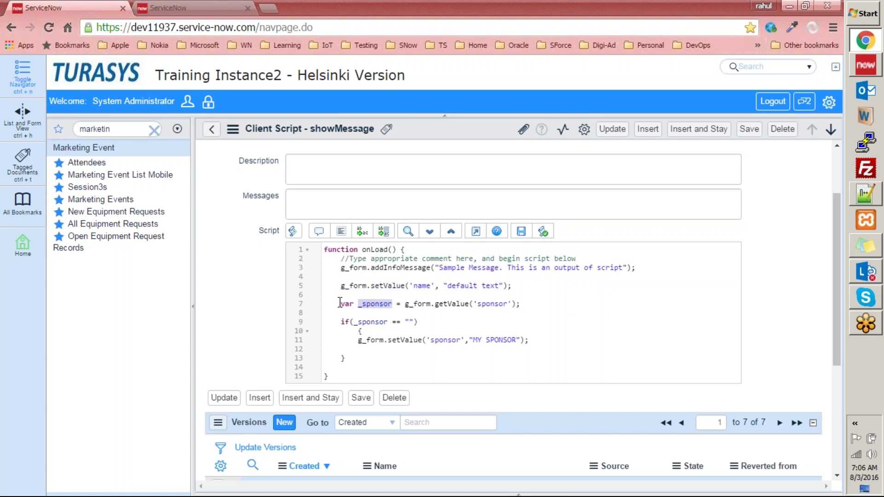
pyautogui.doubleClick(451, 304)
pyautogui.doubleClick(369, 304)
pyautogui.moveTo(341, 322); pyautogui.dragTo(346, 359)
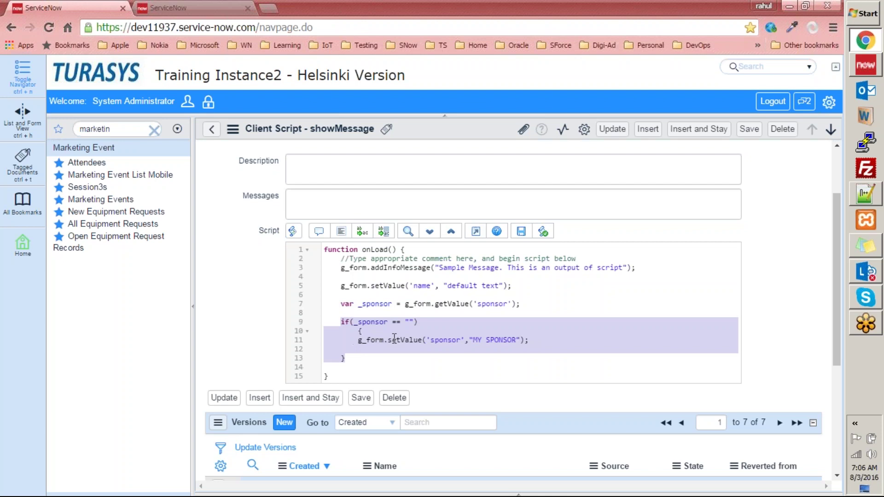
pyautogui.doubleClick(364, 340)
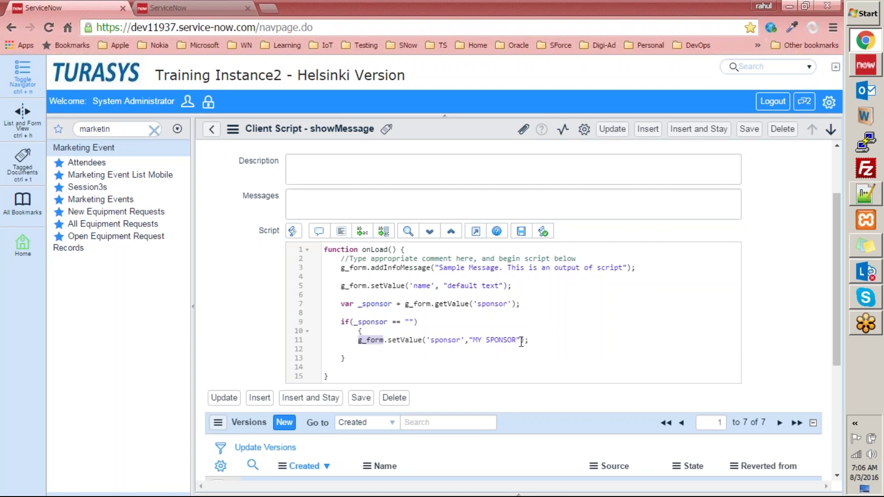
pyautogui.moveTo(354, 370); pyautogui.dragTo(304, 249)
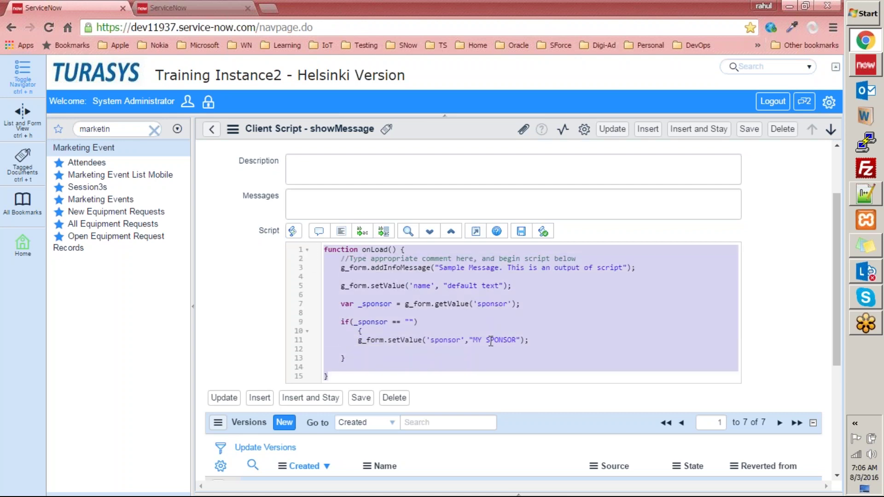
# Save the edits to the showMessage client script with Update.
pyautogui.scroll(2, 603, 140)
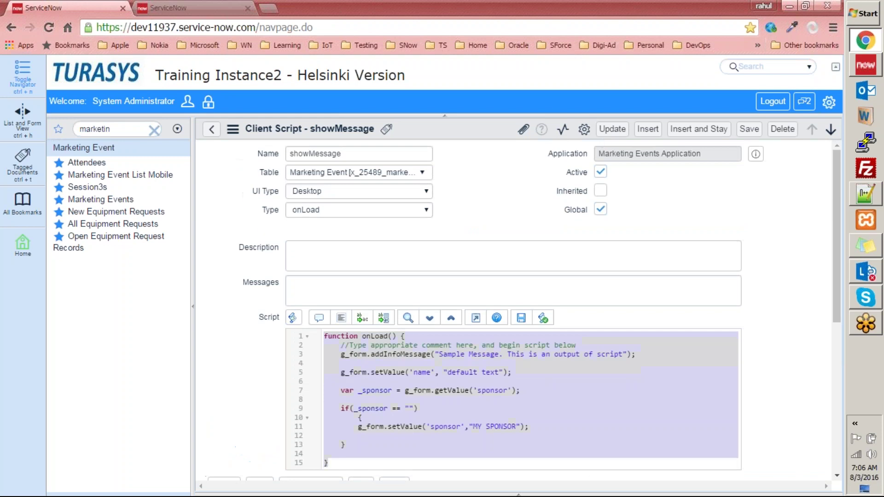
pyautogui.click(615, 130)
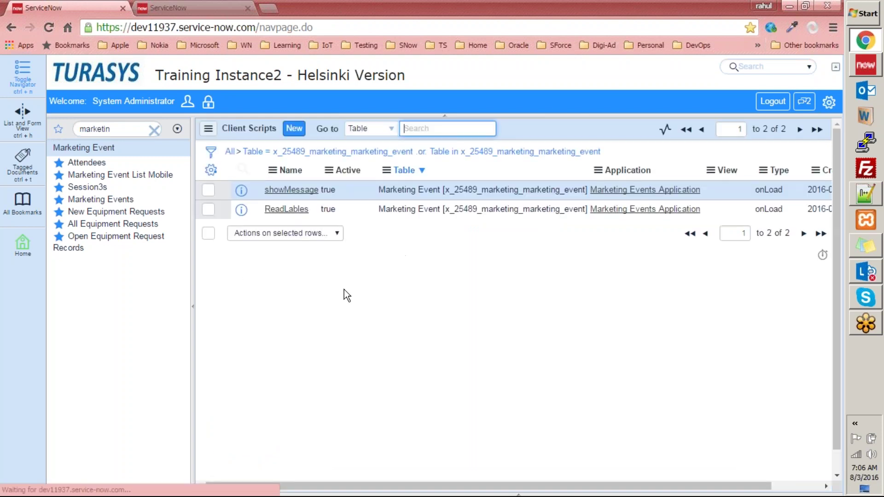
# Leave the client scripts, start a new record from the Marketing Events list, and dismiss its alert.
pyautogui.click(12, 29)
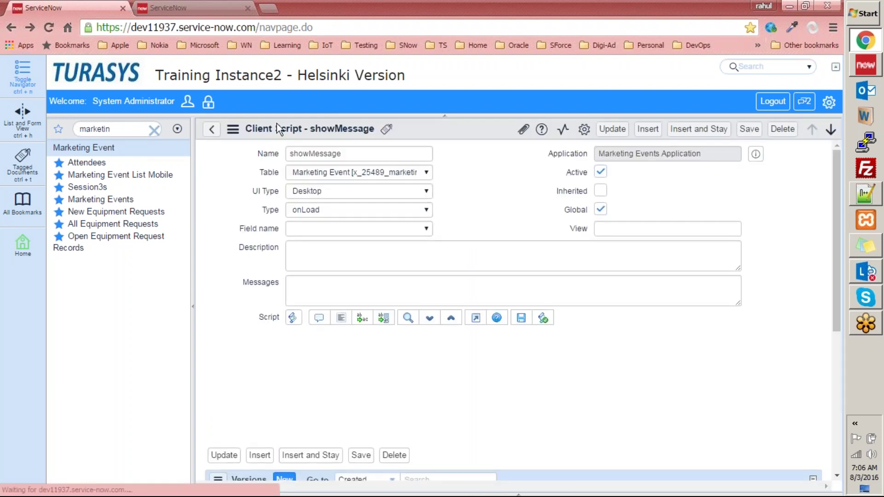
pyautogui.click(12, 27)
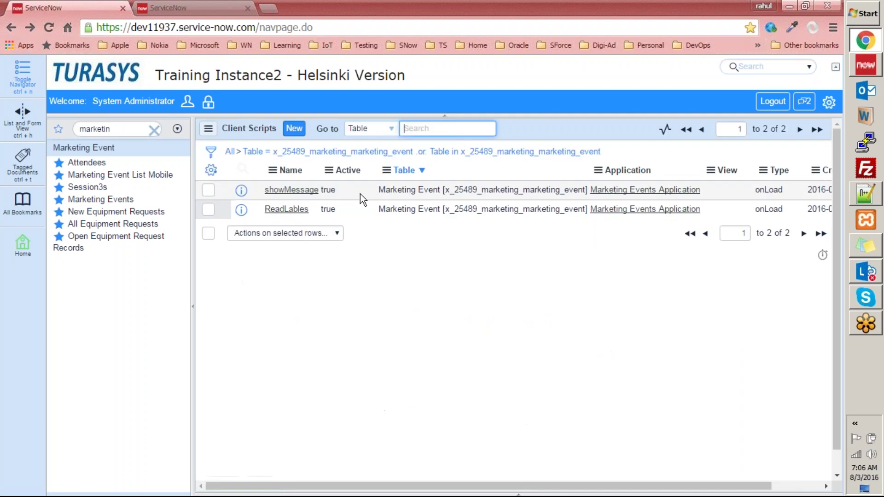
pyautogui.click(13, 29)
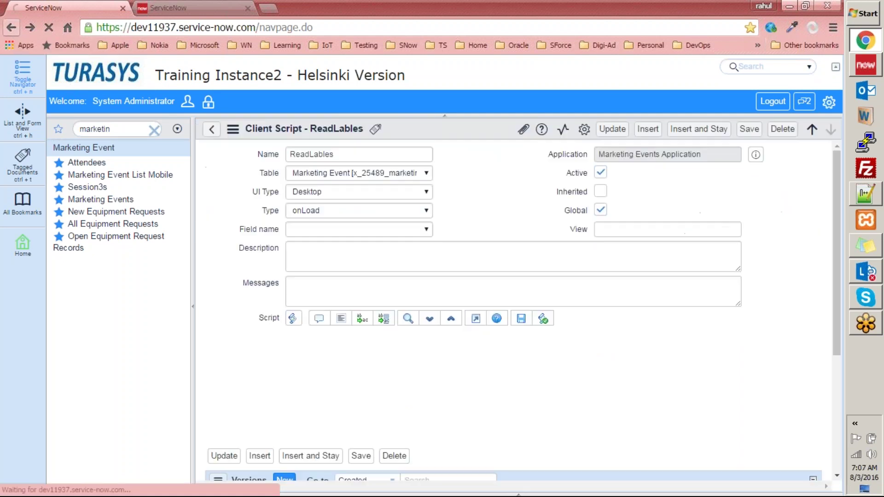
pyautogui.click(122, 199)
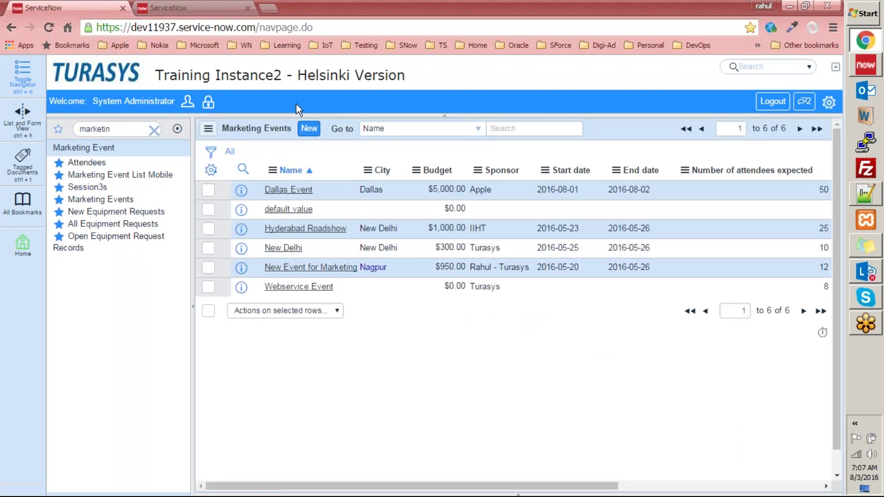
pyautogui.click(310, 130)
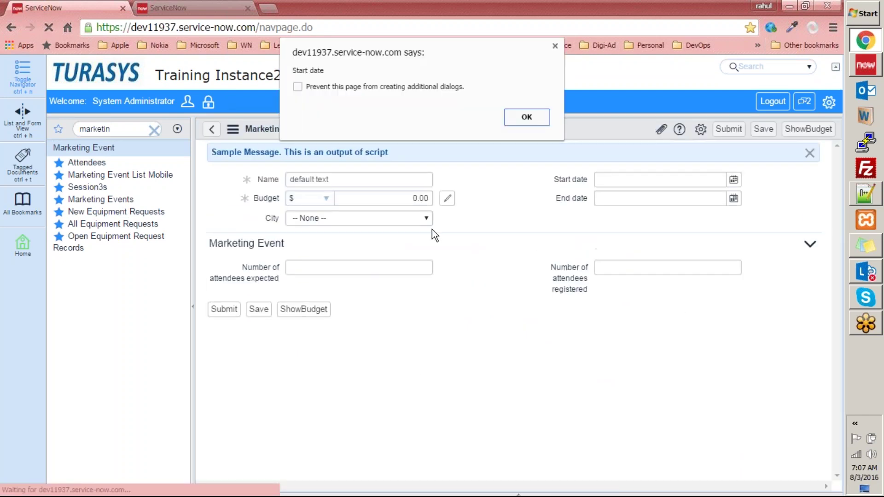
pyautogui.click(526, 118)
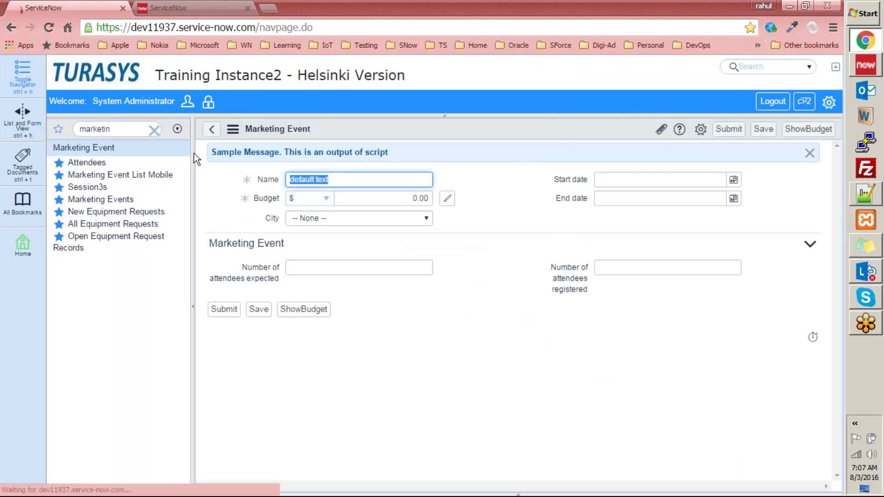
# Check the info message produced by the script on the new Marketing Event form and close it.
pyautogui.doubleClick(214, 155)
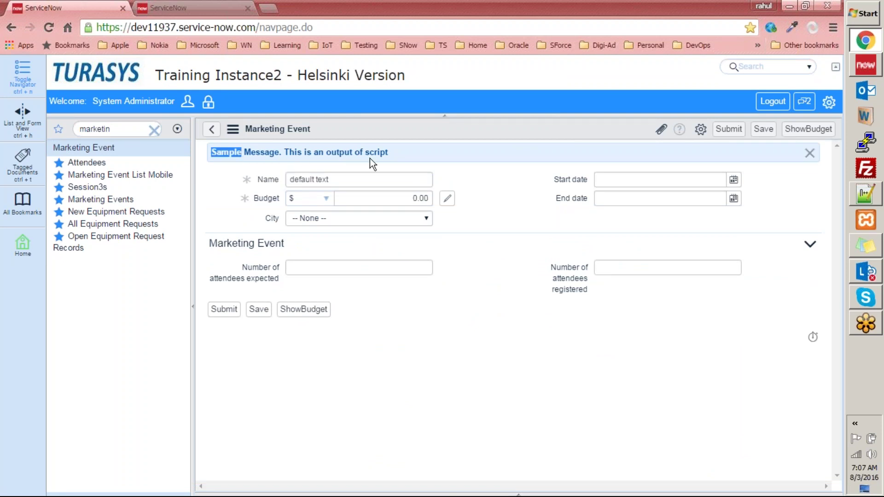
pyautogui.moveTo(405, 154); pyautogui.dragTo(286, 157)
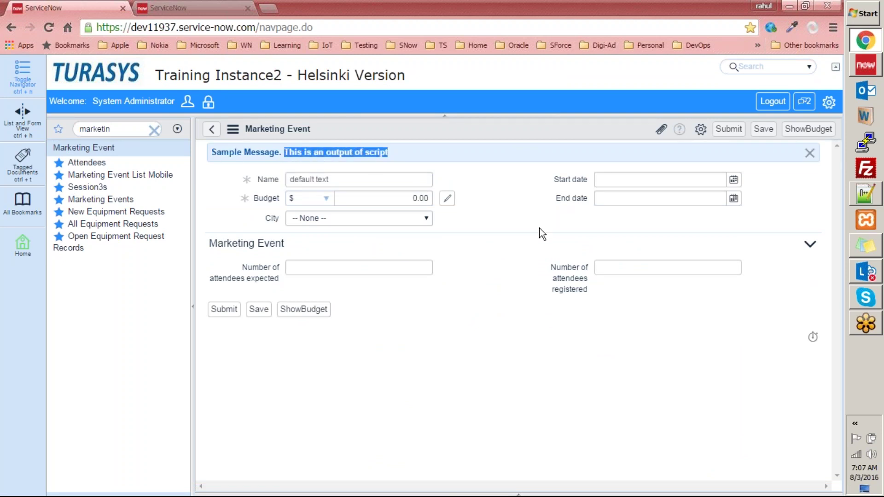
pyautogui.moveTo(415, 161); pyautogui.dragTo(253, 158)
pyautogui.click(511, 165)
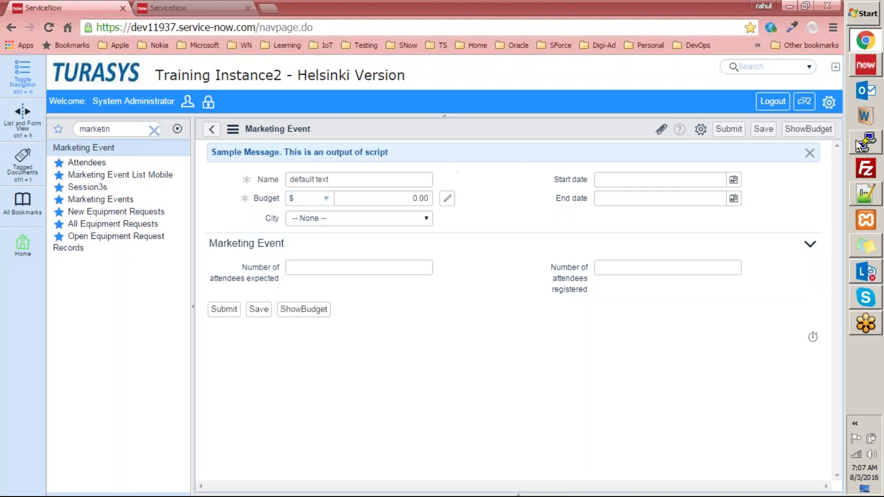
pyautogui.click(810, 153)
# Set the event's city to Parker, dismiss the alert, and check the default value in the Sponsor field.
pyautogui.click(356, 193)
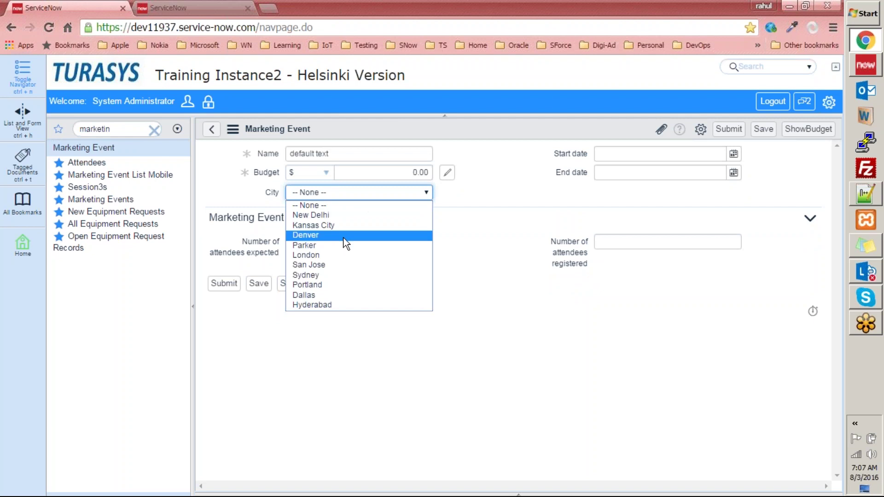
pyautogui.click(343, 245)
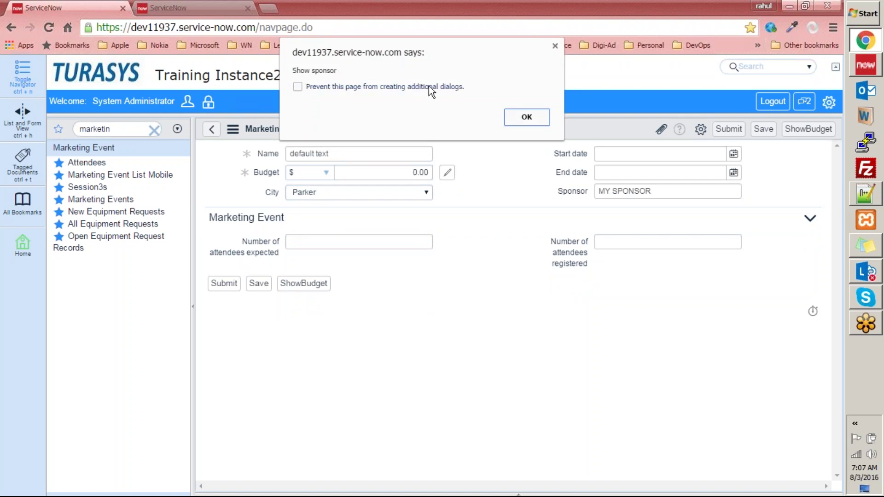
pyautogui.click(527, 117)
pyautogui.moveTo(652, 190); pyautogui.dragTo(609, 184)
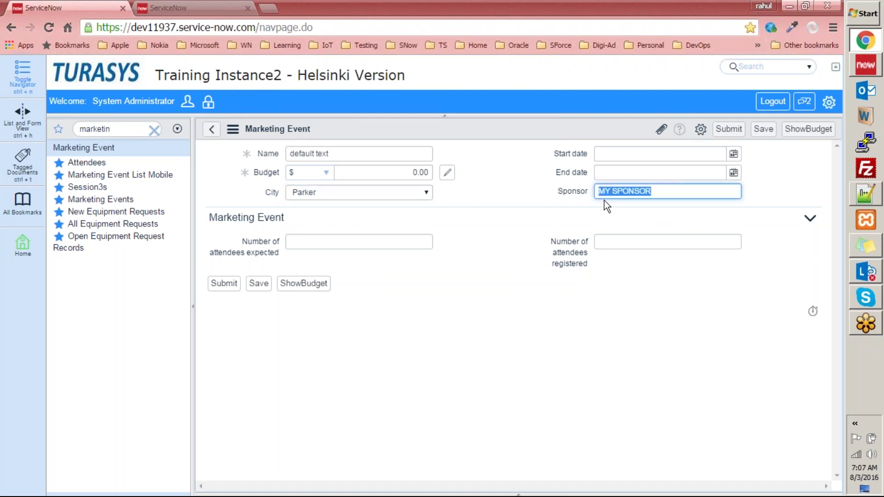
pyautogui.press('Tab')
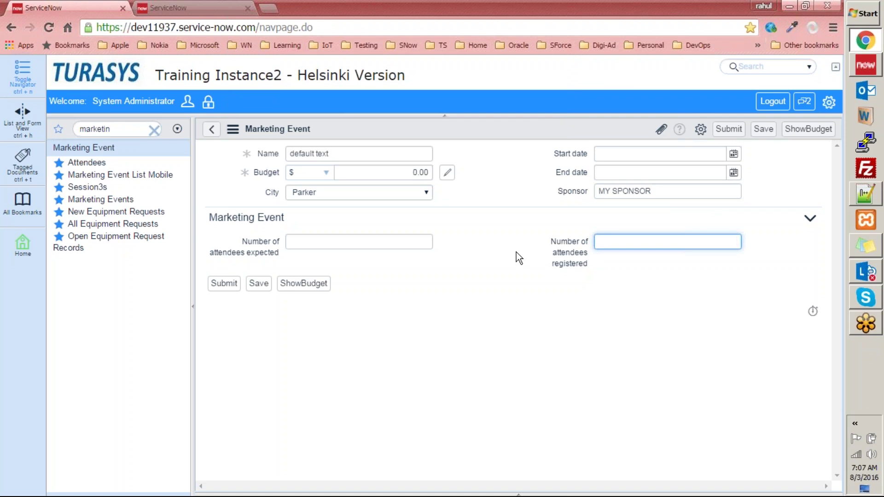
pyautogui.click(555, 228)
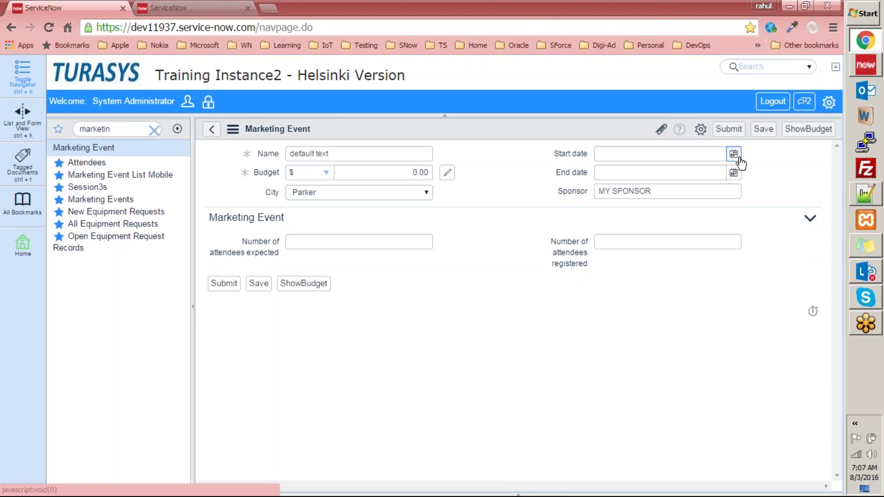
# Set the event's start date to 2016-08-16 and its end date to 2016-08-01.
pyautogui.click(734, 155)
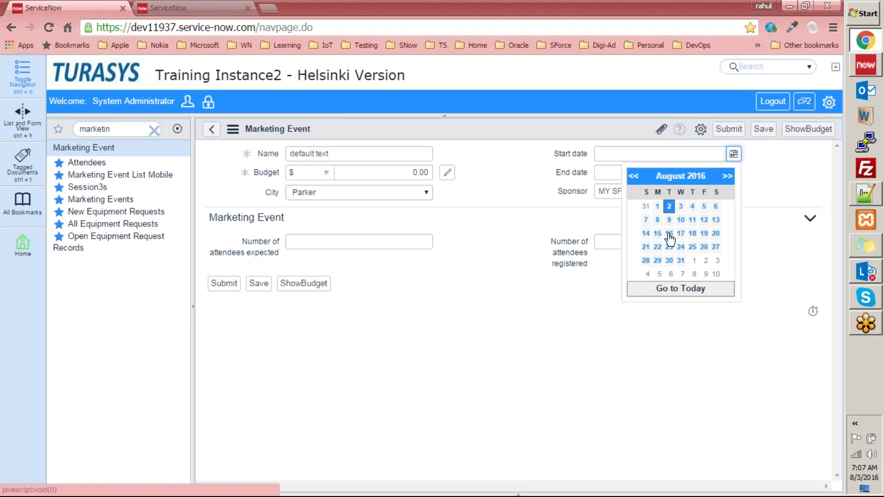
pyautogui.click(670, 234)
pyautogui.click(734, 172)
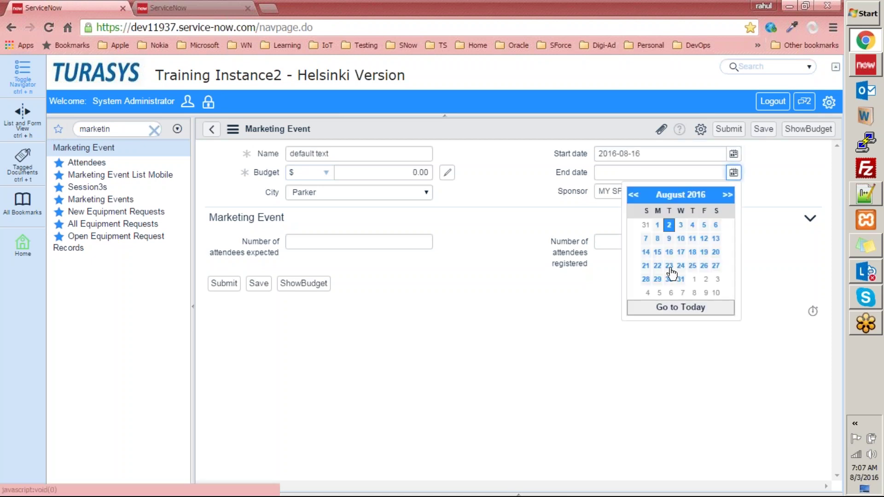
pyautogui.click(656, 225)
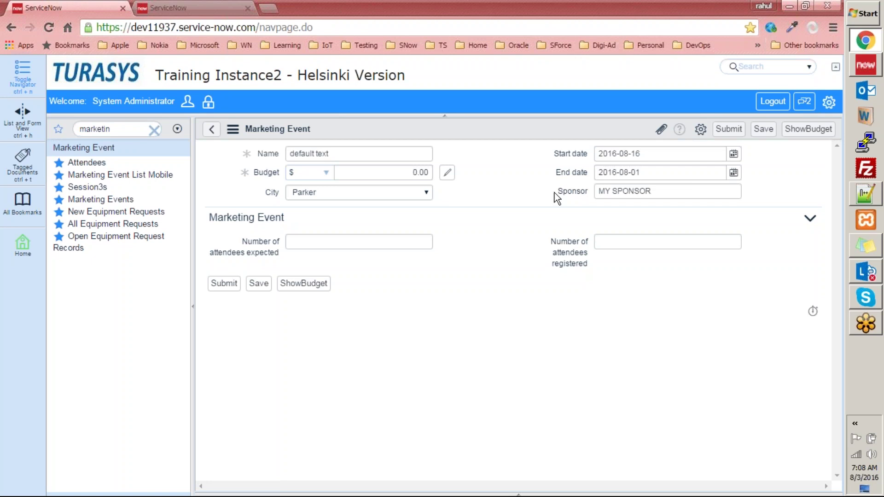
# Open the Client Scripts configured for the Marketing Event form, leaving the new record unsaved.
pyautogui.rightClick(501, 127)
pyautogui.moveTo(515, 174)
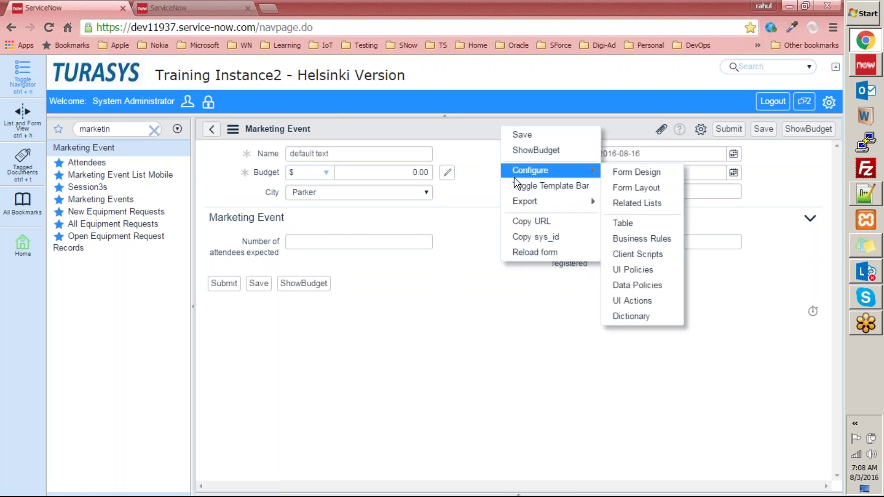
pyautogui.click(647, 256)
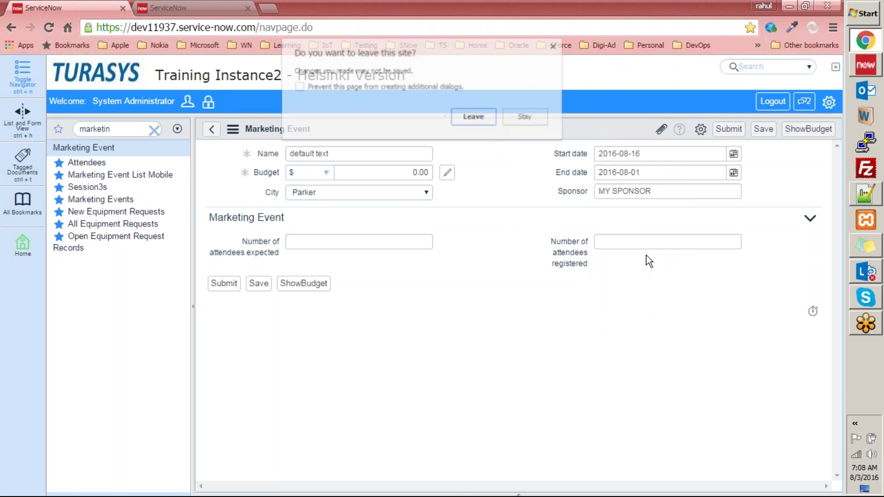
pyautogui.click(486, 115)
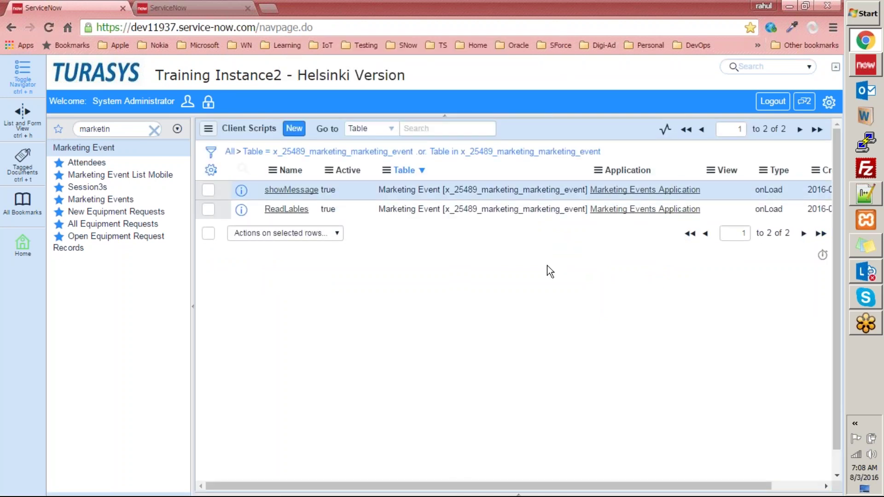
# Create a new client script named "Date Checker" with type onSubmit.
pyautogui.click(294, 128)
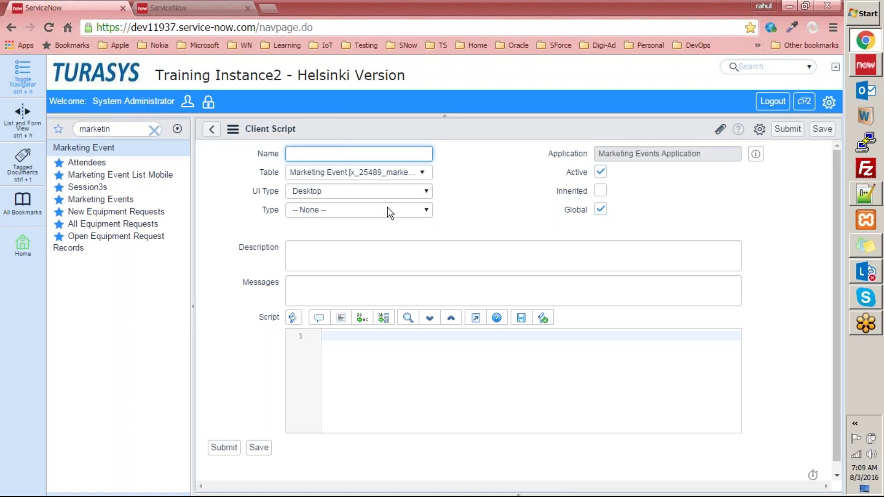
pyautogui.write('Date Checker')
pyautogui.click(338, 208)
pyautogui.click(329, 263)
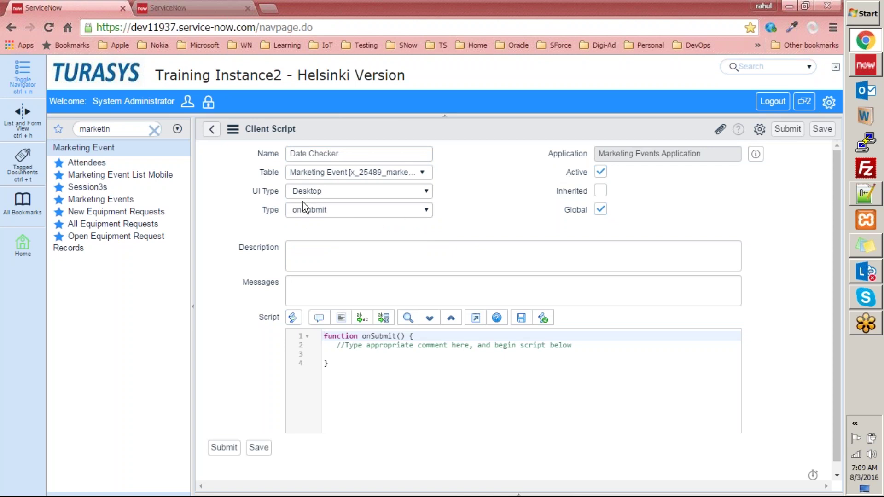
# Clear the generated script and regenerate the onSubmit template by switching the type to None and back to onSubmit.
pyautogui.moveTo(367, 364); pyautogui.dragTo(321, 335)
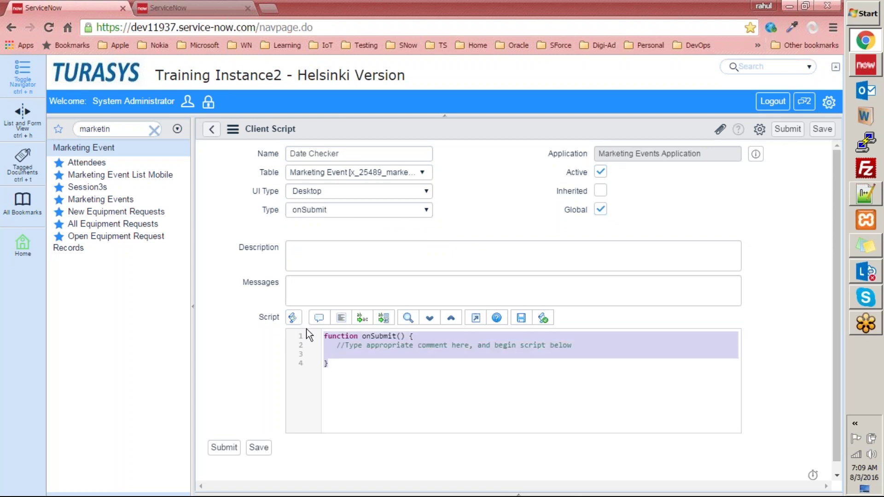
pyautogui.press('BackSpace')
pyautogui.click(402, 206)
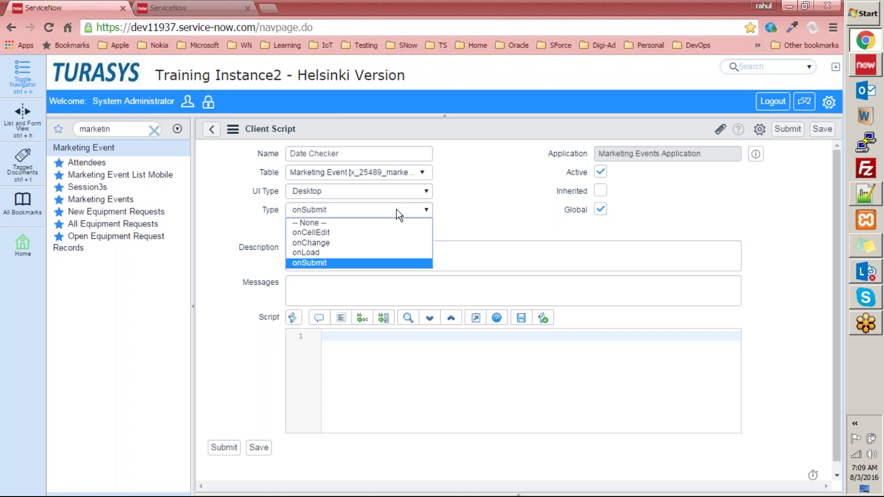
pyautogui.click(382, 220)
pyautogui.click(401, 211)
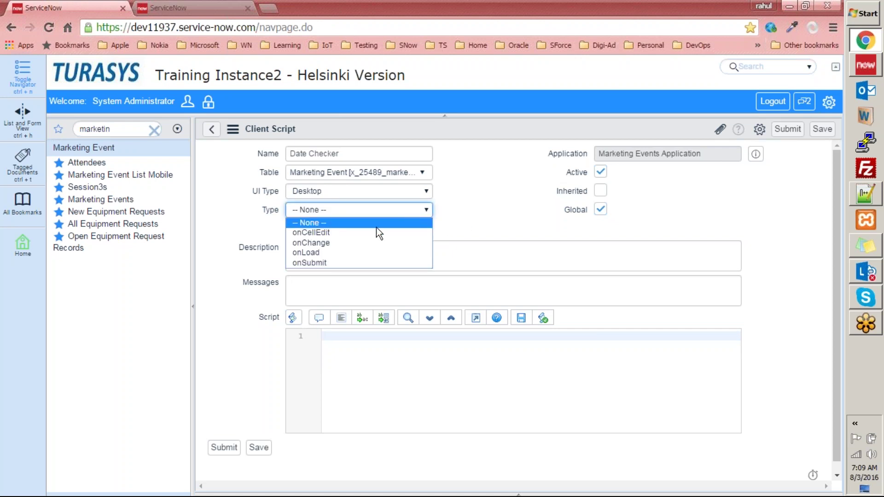
pyautogui.click(330, 263)
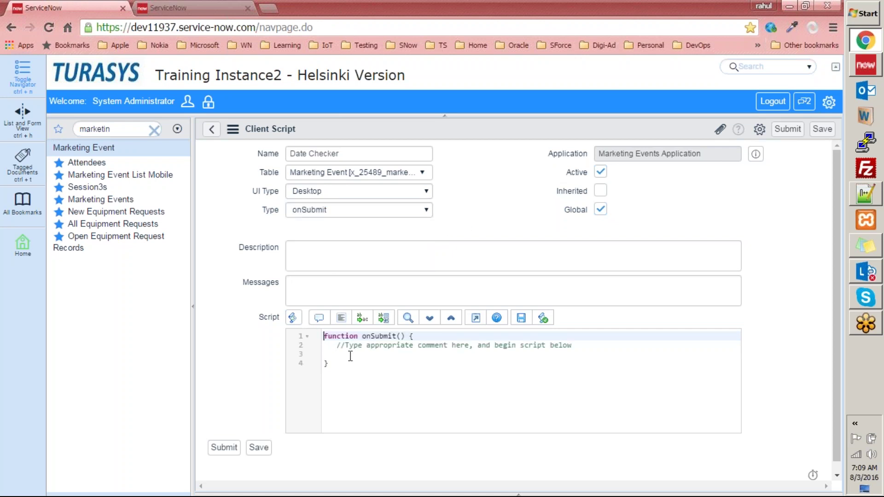
pyautogui.click(348, 258)
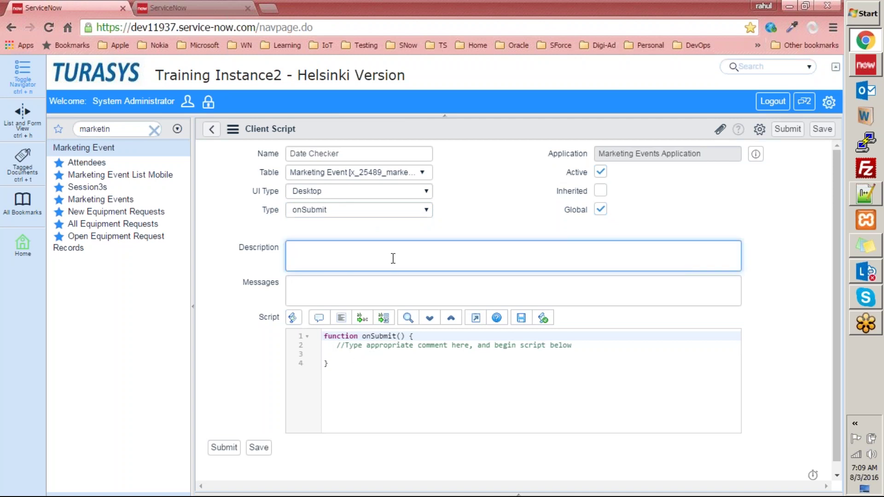
# Enter the description "Do date validation" and declare _startDate in the onSubmit script as g_form.getValue('start_date').
pyautogui.write('Do date validation')
pyautogui.click(487, 365)
pyautogui.click(509, 353)
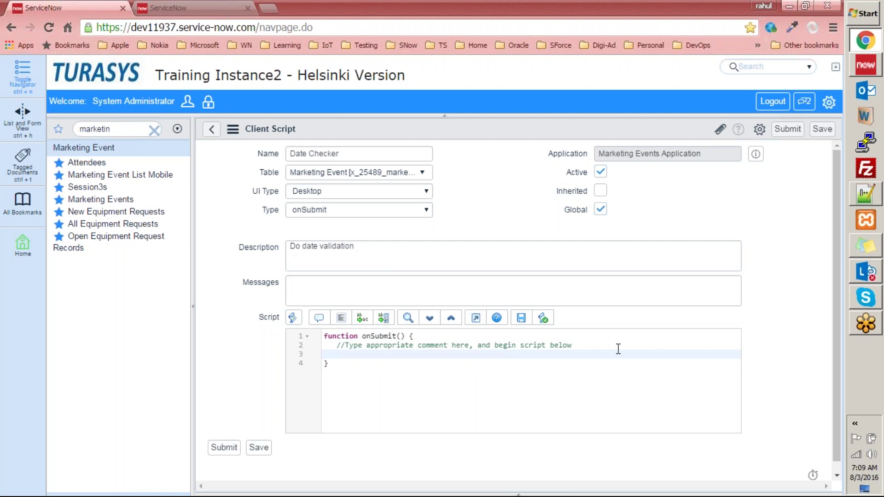
pyautogui.write('var _startDate = g_form.')
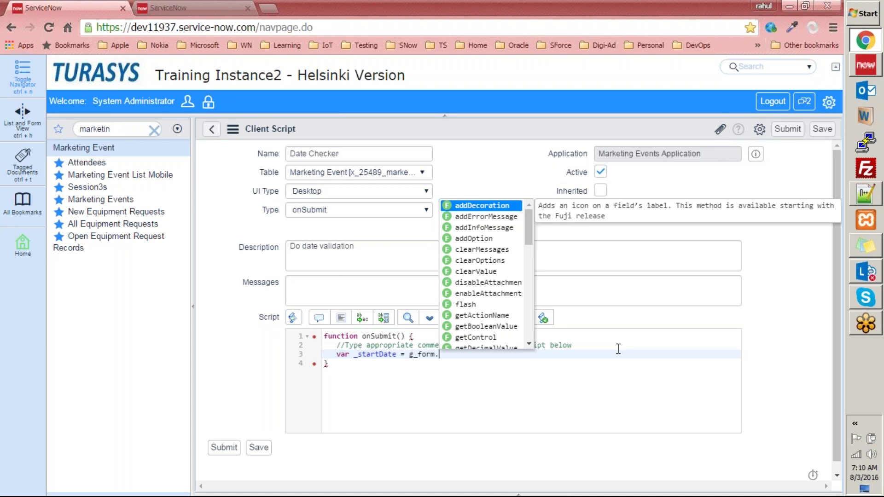
pyautogui.write('getV')
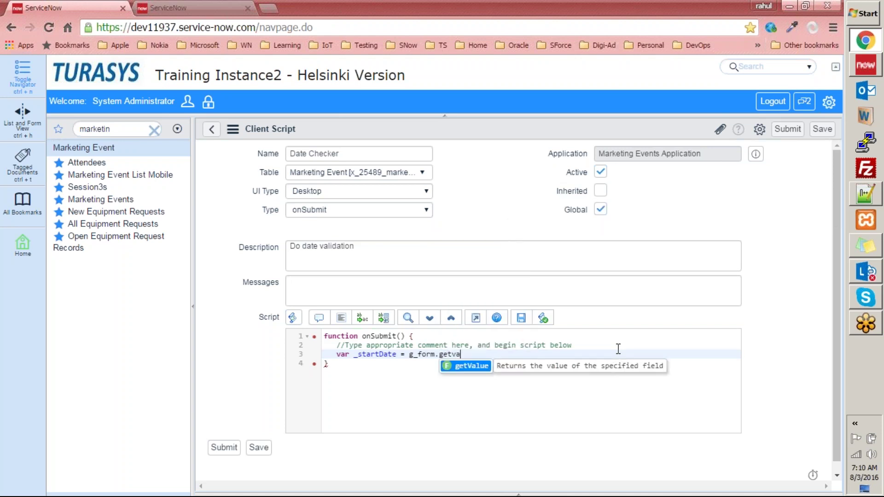
pyautogui.press('Return')
pyautogui.write('(')
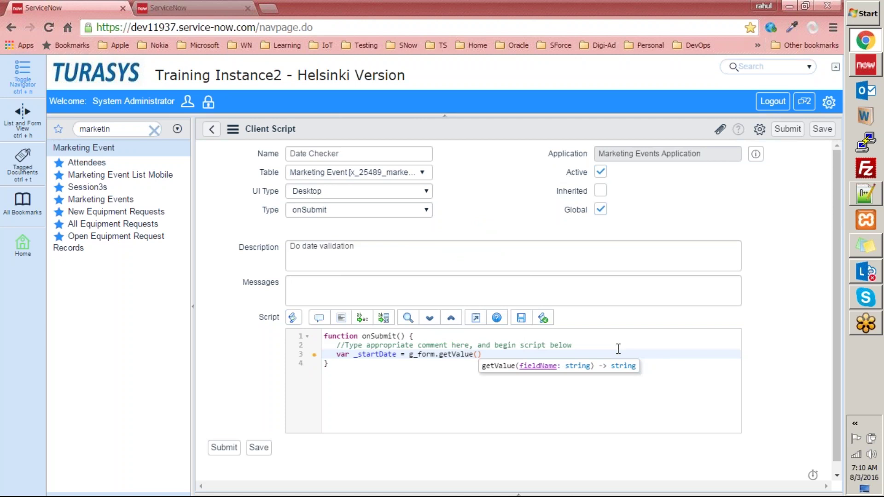
pyautogui.write("'star")
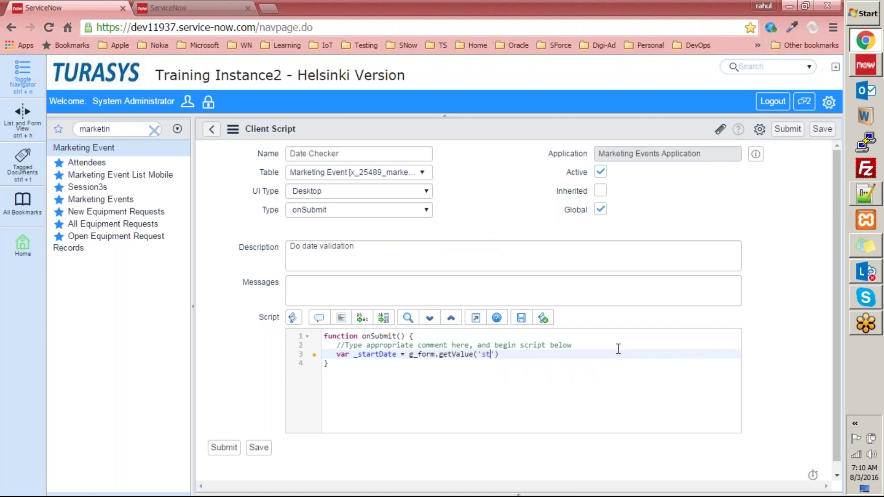
pyautogui.write('t_Dat')
pyautogui.press('BackSpace')
pyautogui.press('BackSpace')
pyautogui.write('ate')
# In the other ServiceNow tab, open a new Marketing Event form, discarding the unsaved UI policy, and look up the Start date field's name.
pyautogui.hotkey('ctrl', 'Tab')
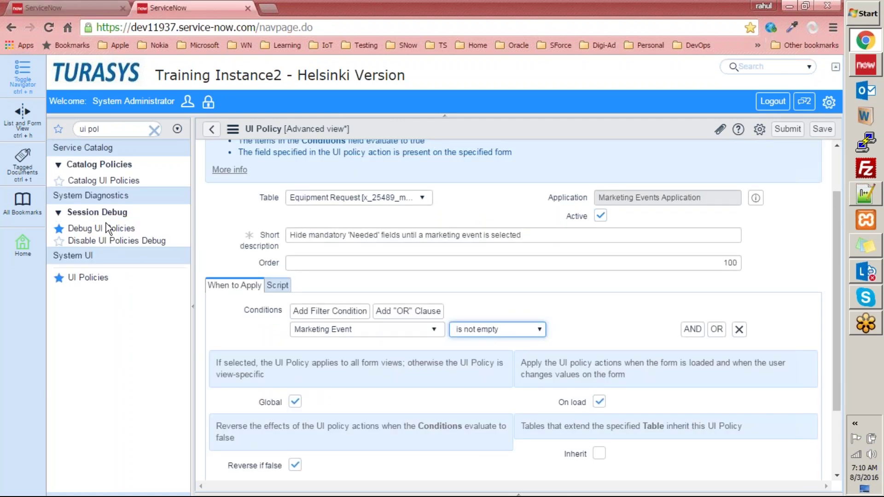
pyautogui.tripleClick(115, 129)
pyautogui.write('m')
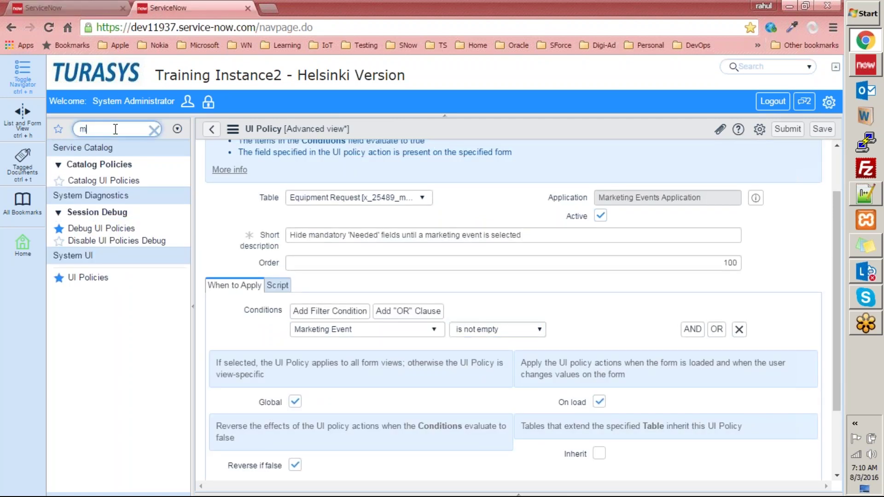
pyautogui.write('arke')
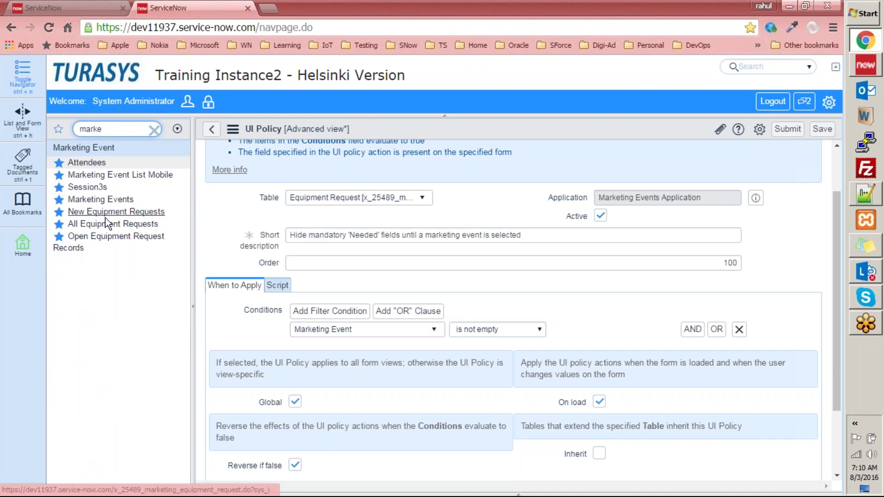
pyautogui.click(113, 199)
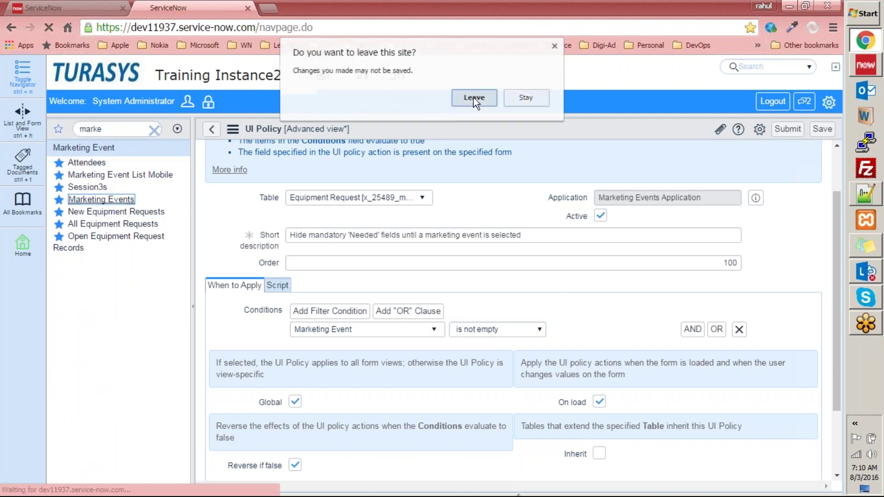
pyautogui.click(473, 98)
pyautogui.click(308, 131)
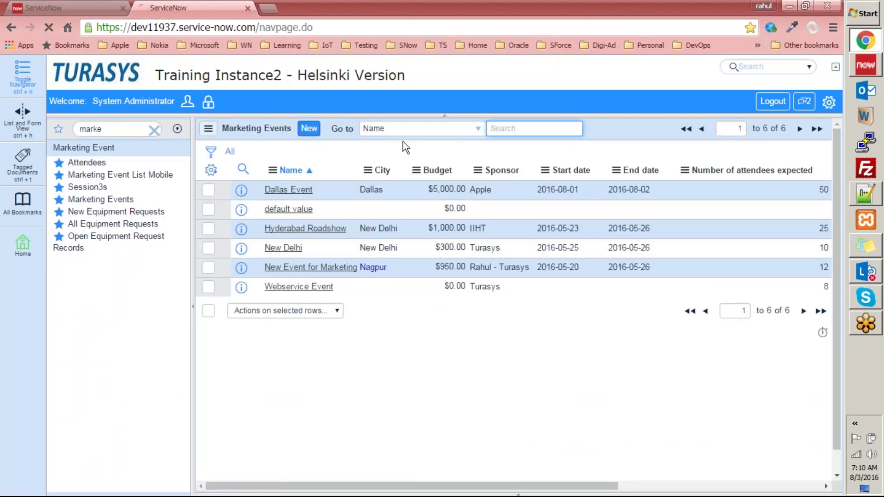
pyautogui.click(526, 116)
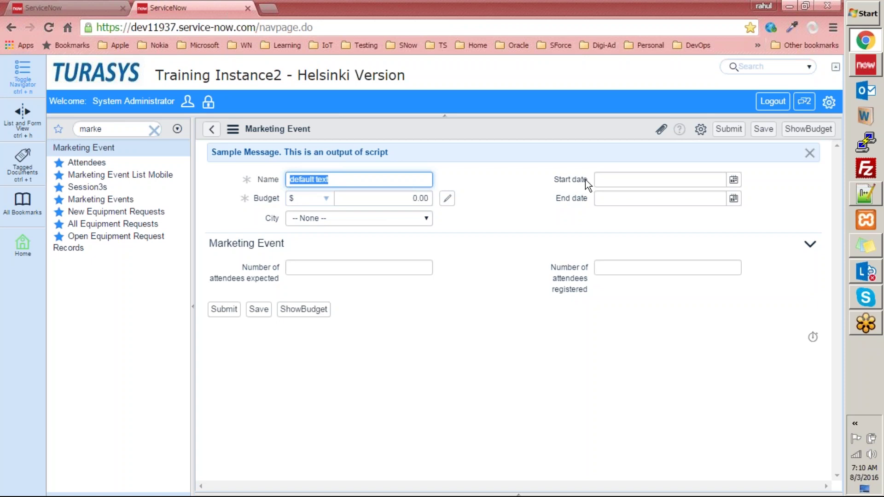
pyautogui.rightClick(567, 178)
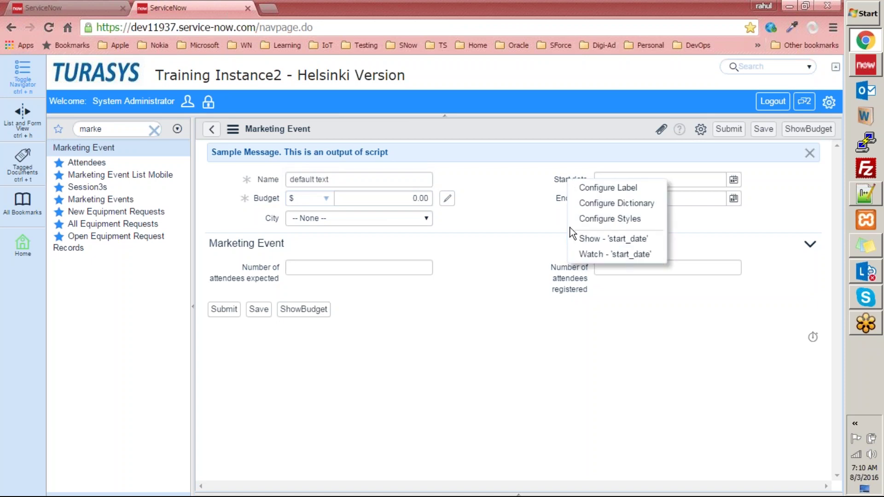
# Return to the Date Checker script and end the _startDate declaration with a semicolon.
pyautogui.click(94, 7)
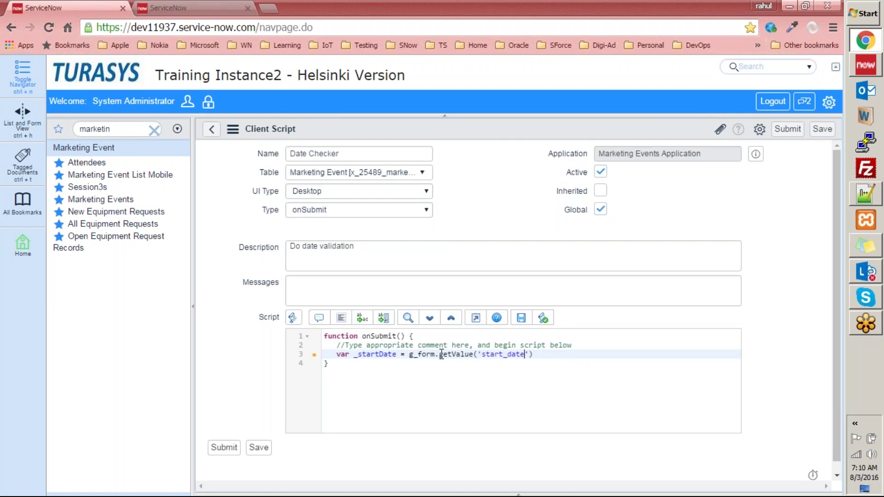
pyautogui.press('Right')
pyautogui.press('Left')
pyautogui.press('End')
pyautogui.write(';')
# Add the line var _endDate = g_form.getValue('end_date'); after checking the End date field's name on the event form.
pyautogui.press('Return')
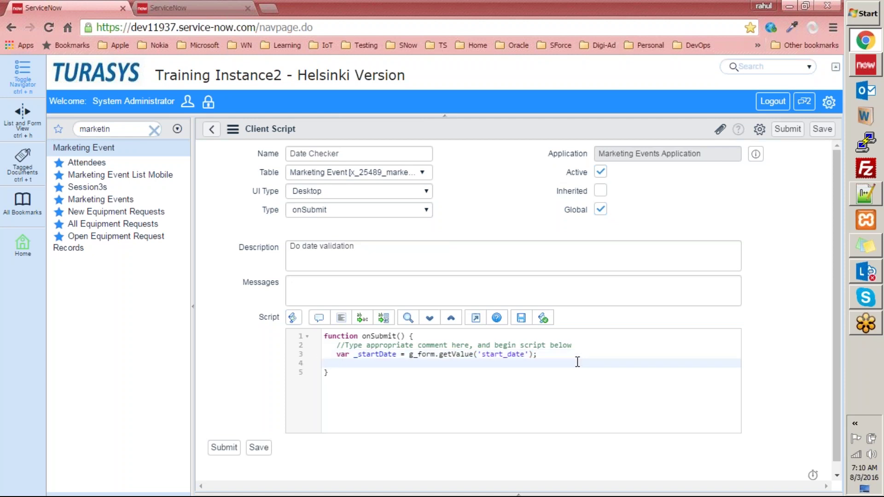
pyautogui.press('BackSpace')
pyautogui.write('var _endDate = g_form.getV')
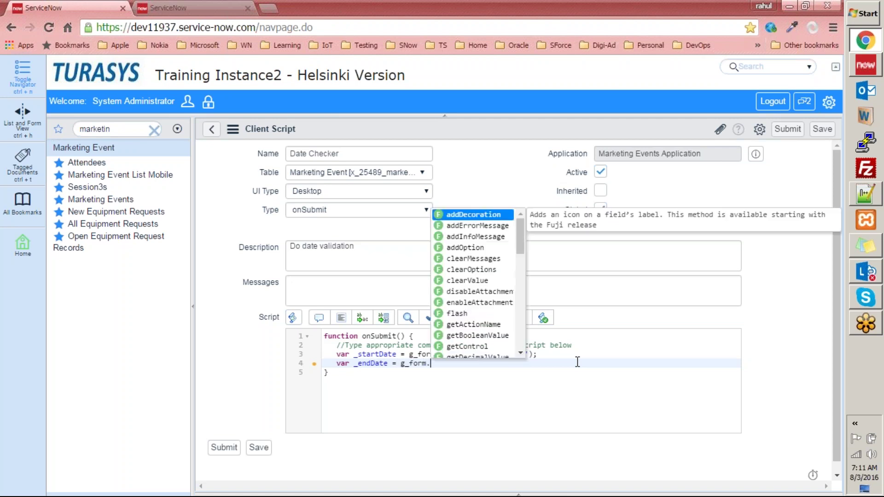
pyautogui.press('Return')
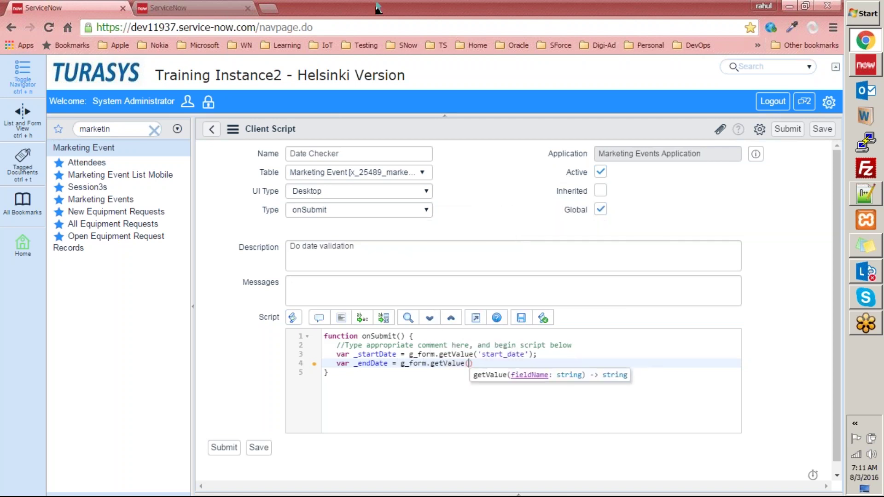
pyautogui.click(165, 8)
pyautogui.click(523, 246)
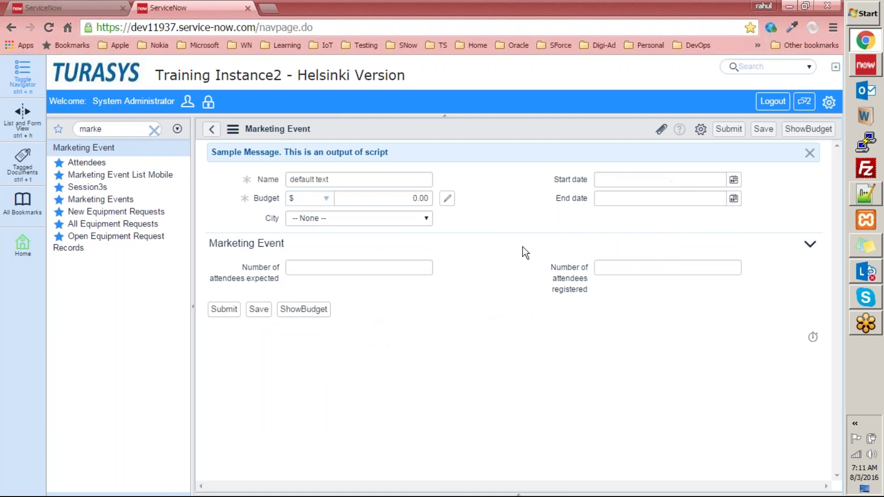
pyautogui.rightClick(575, 196)
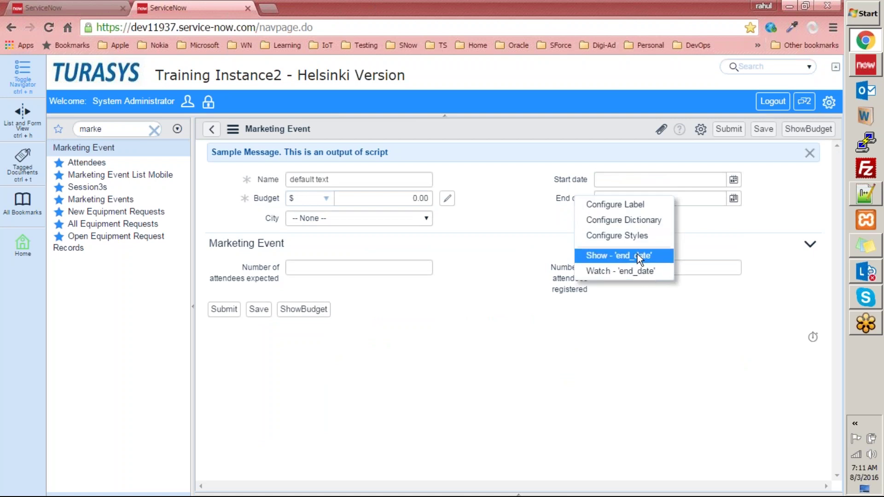
pyautogui.hotkey('ctrl', 'Tab')
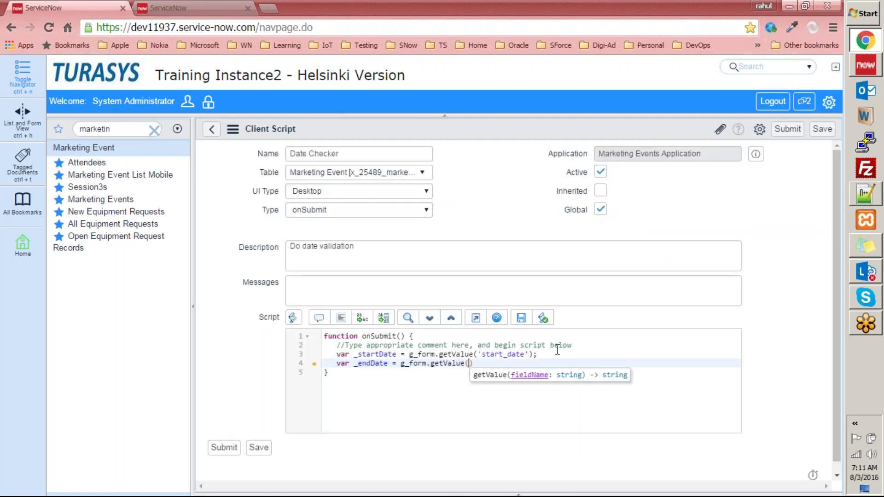
pyautogui.write("'end_")
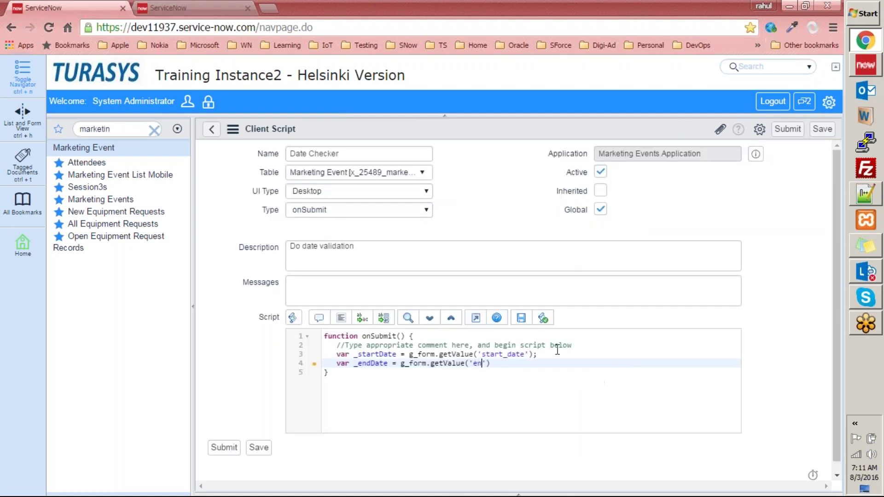
pyautogui.write("date');")
# Below the two declarations, add the statements alert(_startDate); and alert(_endDate); to the script.
pyautogui.press('Return')
pyautogui.press('Return')
pyautogui.write('al')
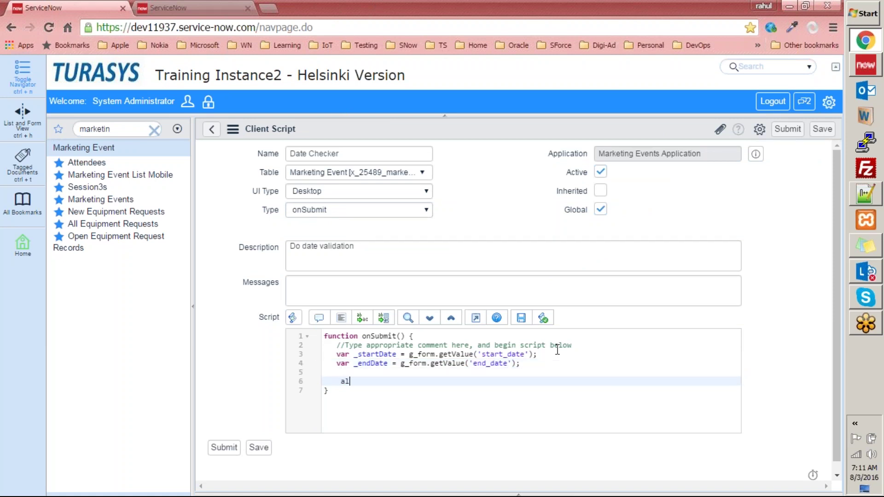
pyautogui.write('ert(;_startDate')
pyautogui.press('Return')
pyautogui.write('alert')
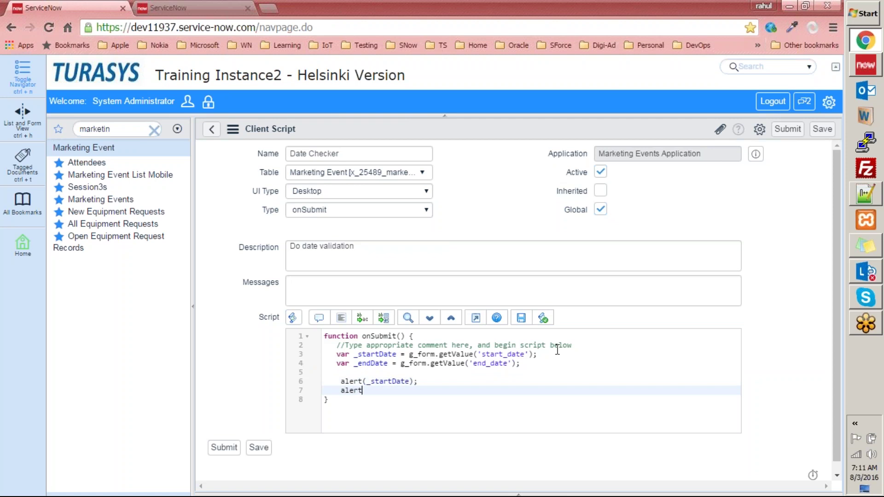
pyautogui.write('(')
pyautogui.write('_s')
pyautogui.write('ndDate')
pyautogui.write(';')
pyautogui.click(478, 401)
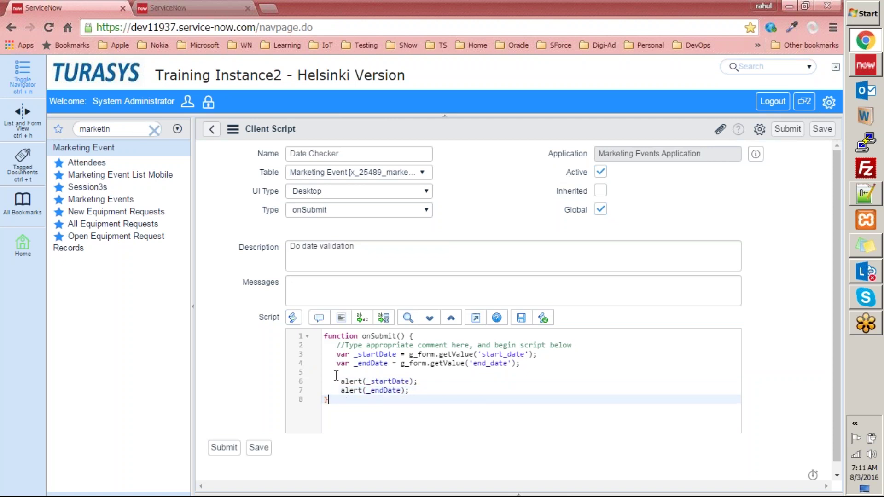
# Review the _startDate and _endDate variables and submit the Date Checker client script.
pyautogui.doubleClick(380, 355)
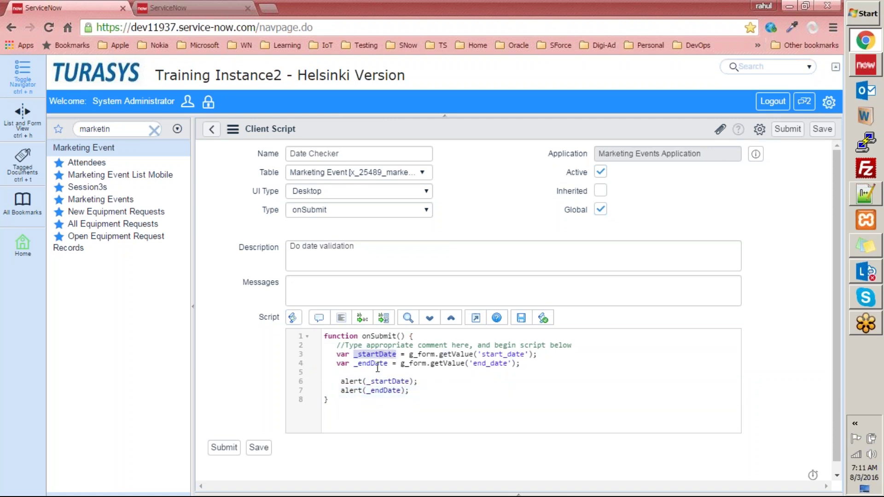
pyautogui.doubleClick(376, 364)
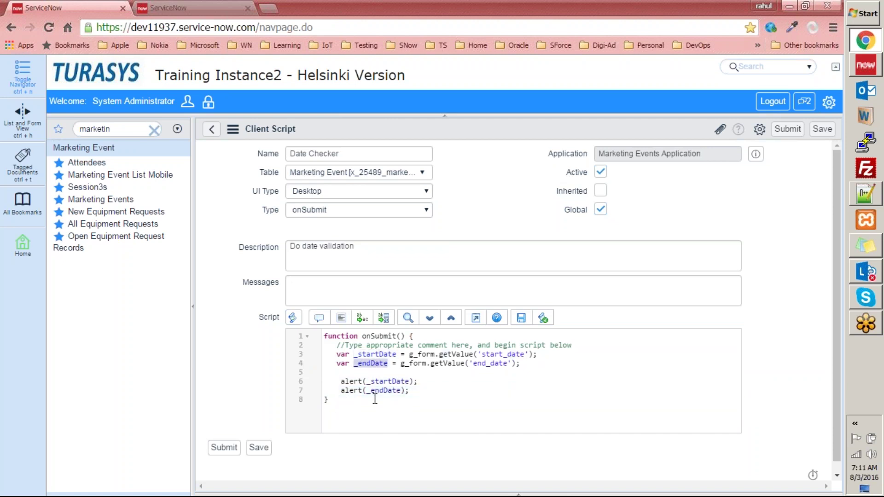
pyautogui.click(230, 451)
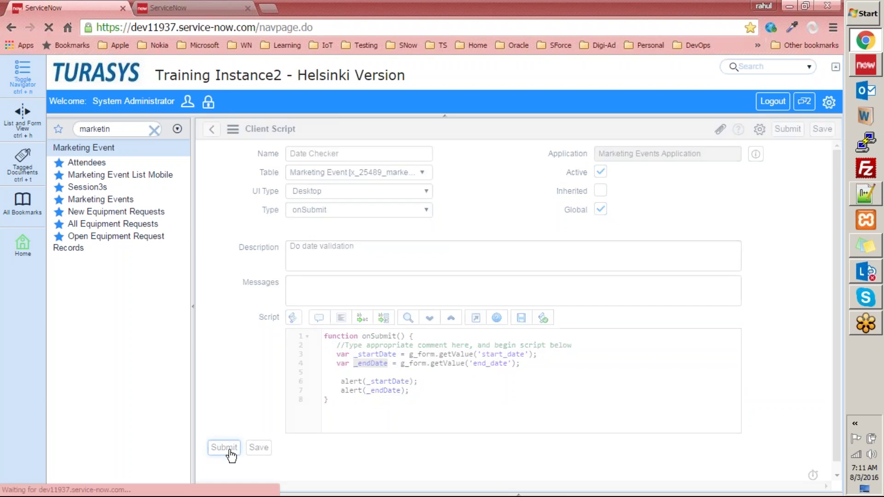
# Start a new marketing event, dismiss its alert, and set both the start date and end date to 2016-08-02.
pyautogui.click(309, 129)
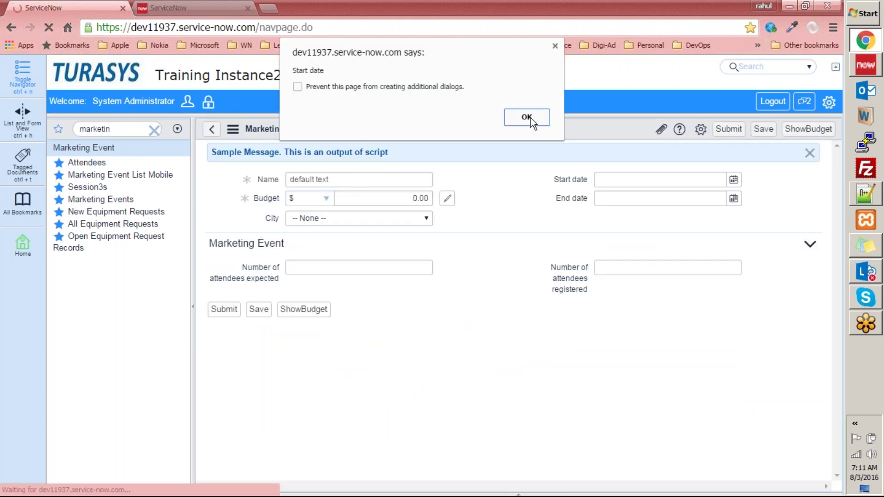
pyautogui.click(529, 118)
pyautogui.click(733, 180)
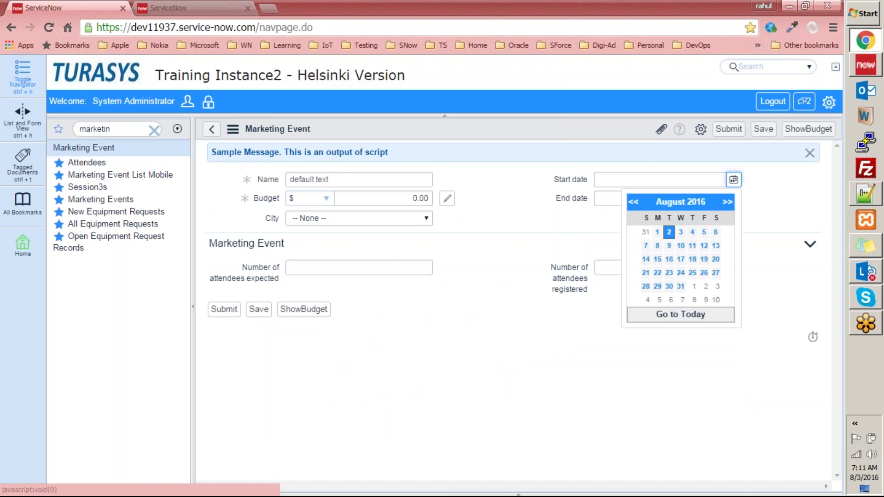
pyautogui.click(664, 229)
pyautogui.click(734, 199)
pyautogui.click(664, 247)
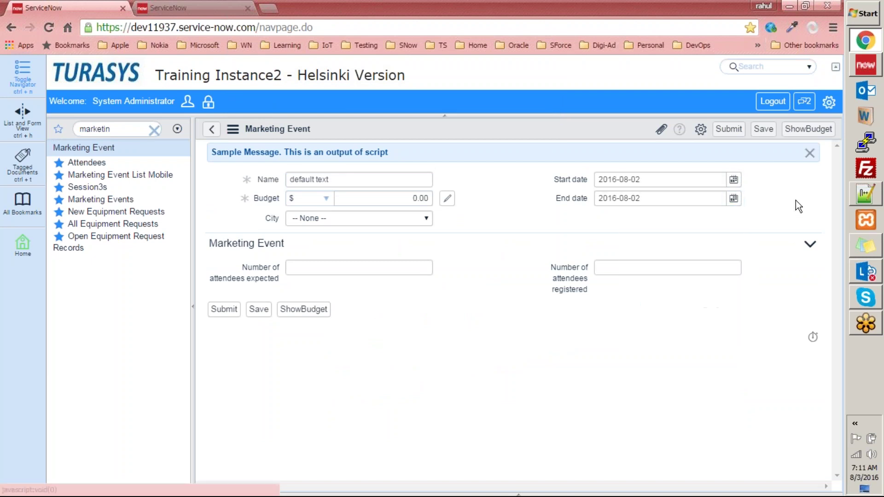
# Set the event's city to London and enter 12 for both the expected and the registered attendees.
pyautogui.click(383, 218)
pyautogui.click(359, 289)
pyautogui.click(526, 117)
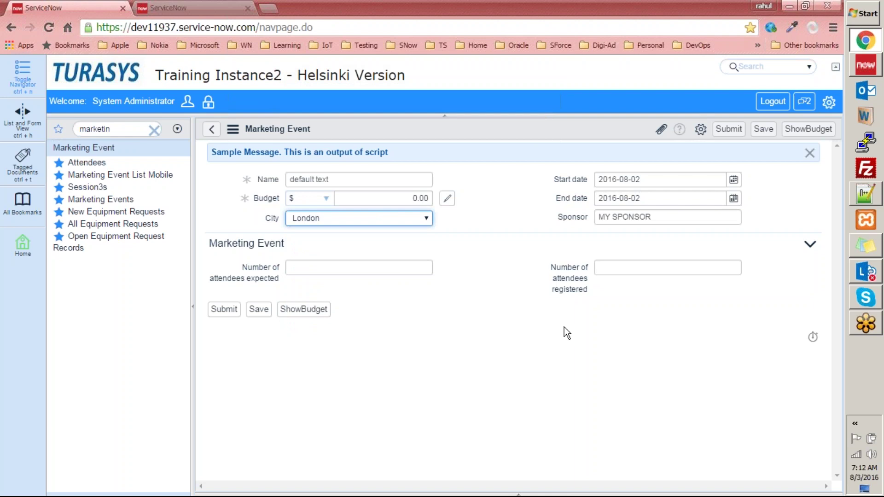
pyautogui.click(424, 268)
pyautogui.write('0')
pyautogui.click(697, 270)
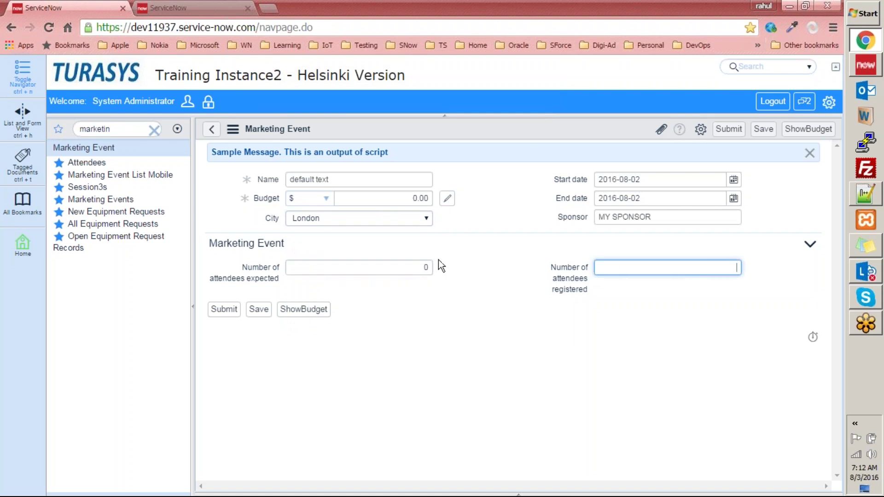
pyautogui.click(406, 264)
pyautogui.write('12')
pyautogui.click(616, 269)
pyautogui.write('12')
# Submit the marketing event and acknowledge the start and end date alerts.
pyautogui.click(214, 313)
pyautogui.click(217, 321)
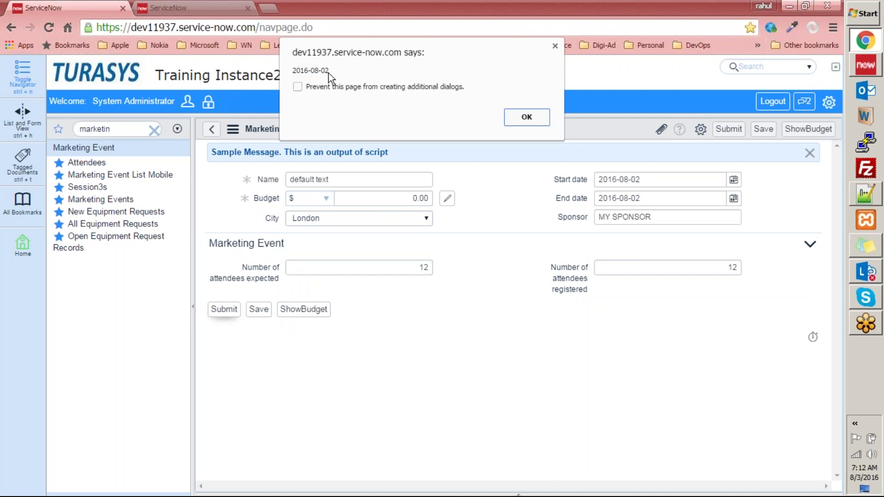
pyautogui.click(520, 119)
pyautogui.click(526, 116)
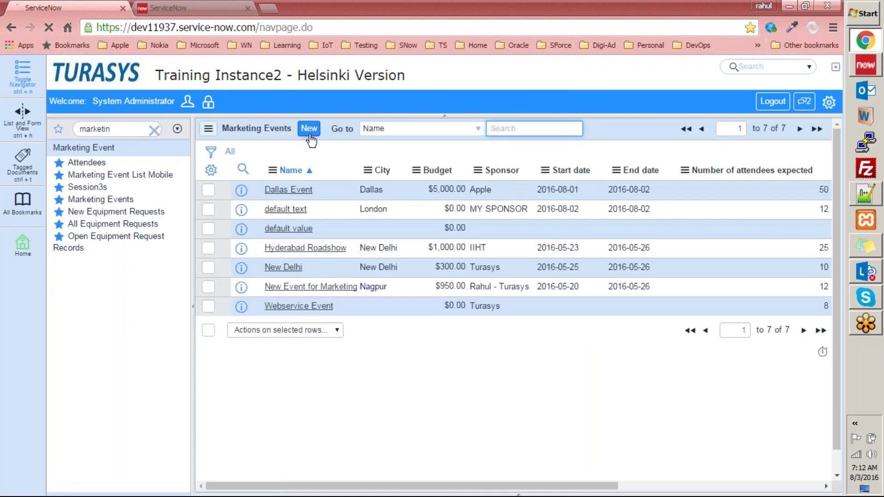
# Dismiss the new marketing event's alert and set the start date to 2016-07-31 and the end date to 2016-08-19.
pyautogui.click(530, 119)
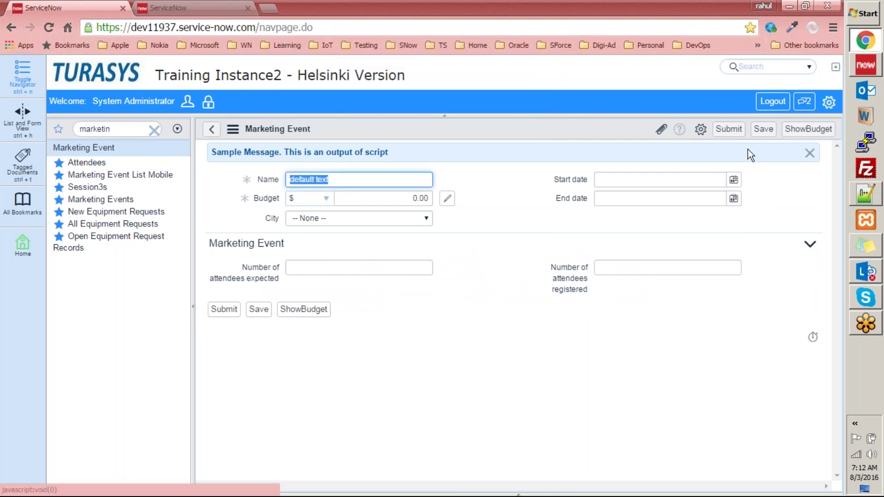
pyautogui.click(733, 179)
pyautogui.click(645, 232)
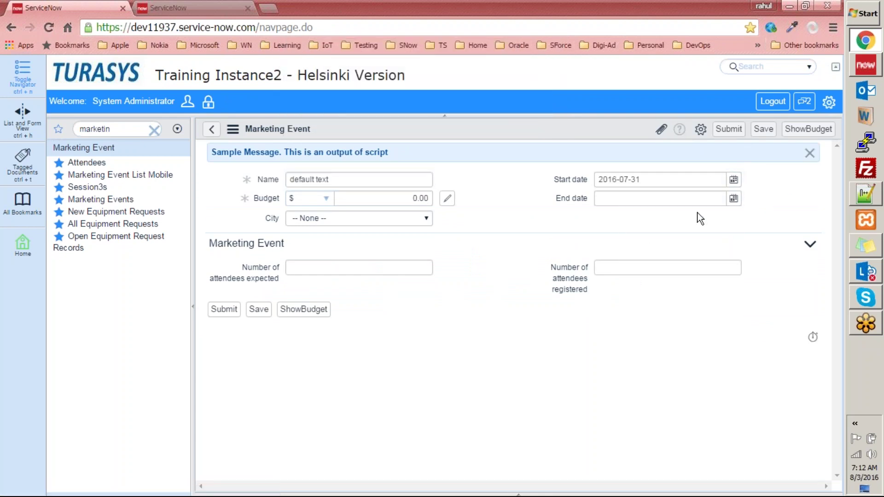
pyautogui.click(734, 199)
pyautogui.click(716, 278)
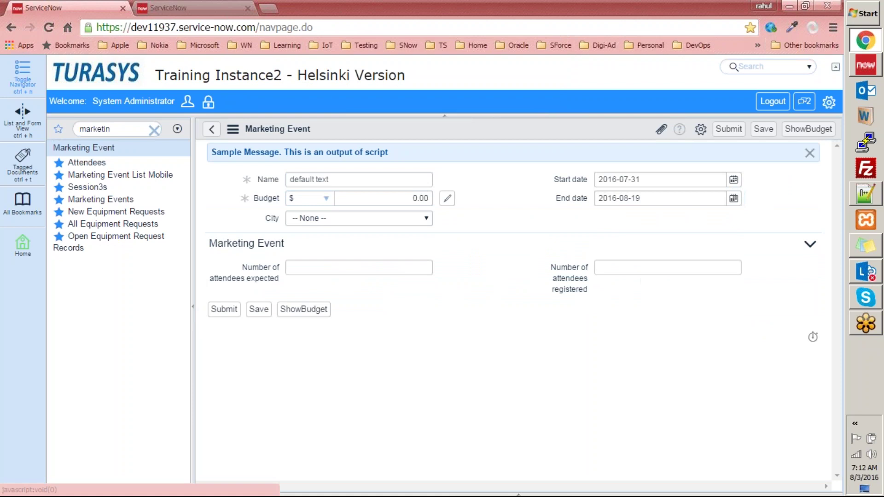
# Set the event's city to Dallas, with 12 expected attendees and 2 registered attendees.
pyautogui.click(385, 218)
pyautogui.click(347, 317)
pyautogui.click(524, 121)
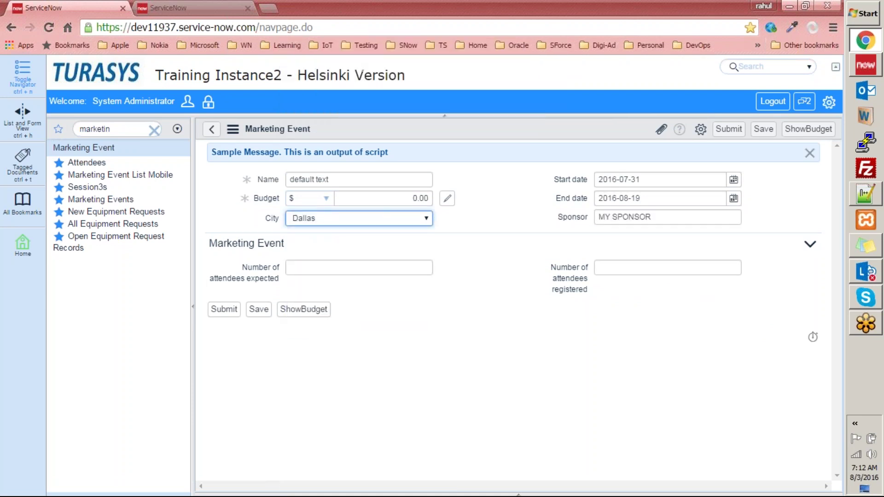
pyautogui.click(381, 269)
pyautogui.write('12')
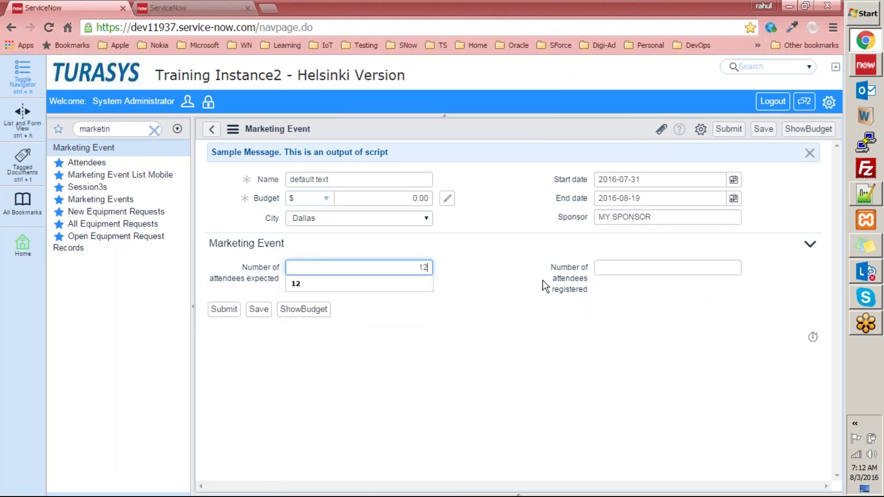
pyautogui.click(655, 265)
pyautogui.write('2')
# Submit the Dallas marketing event and acknowledge both date alerts.
pyautogui.click(225, 309)
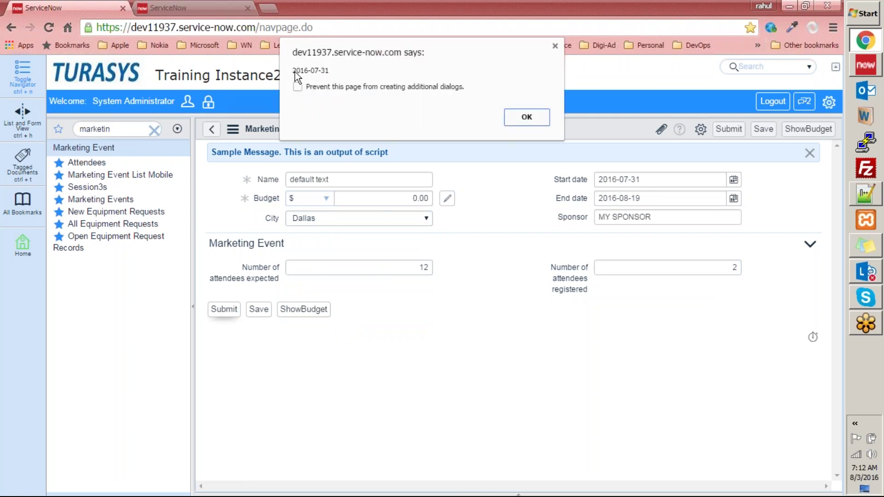
pyautogui.click(537, 121)
pyautogui.click(528, 118)
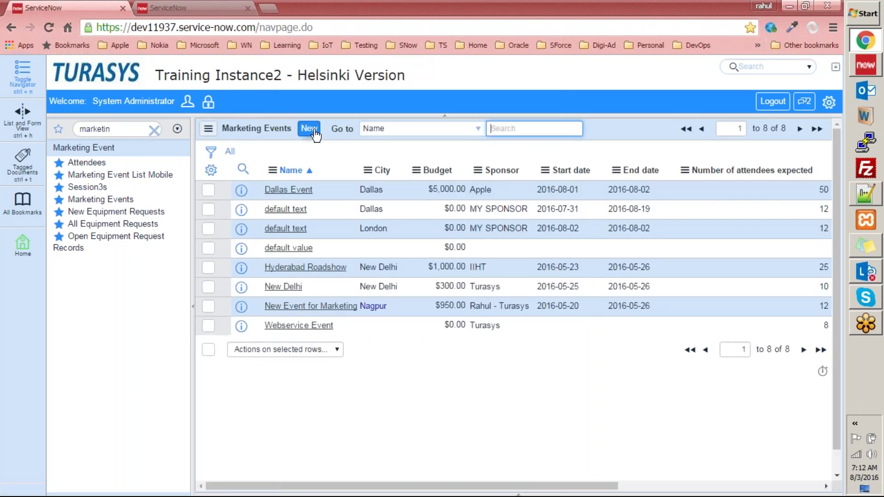
# Open the Date Checker client script through a new marketing event form's configuration, leaving the form unsaved.
pyautogui.click(309, 128)
pyautogui.click(530, 119)
pyautogui.rightClick(505, 133)
pyautogui.moveTo(565, 178)
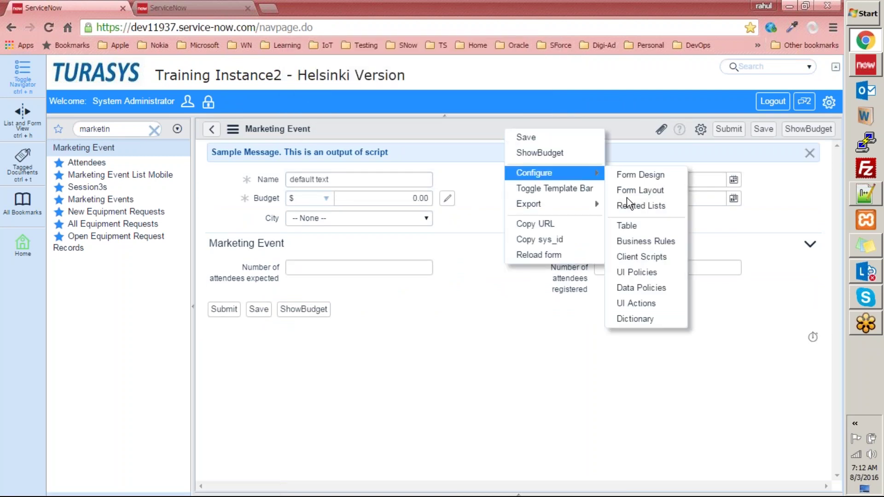
pyautogui.click(637, 257)
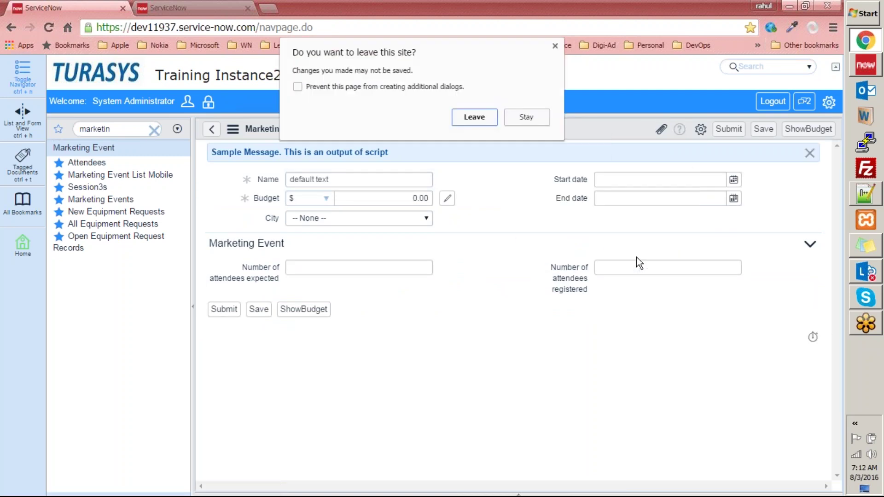
pyautogui.click(470, 120)
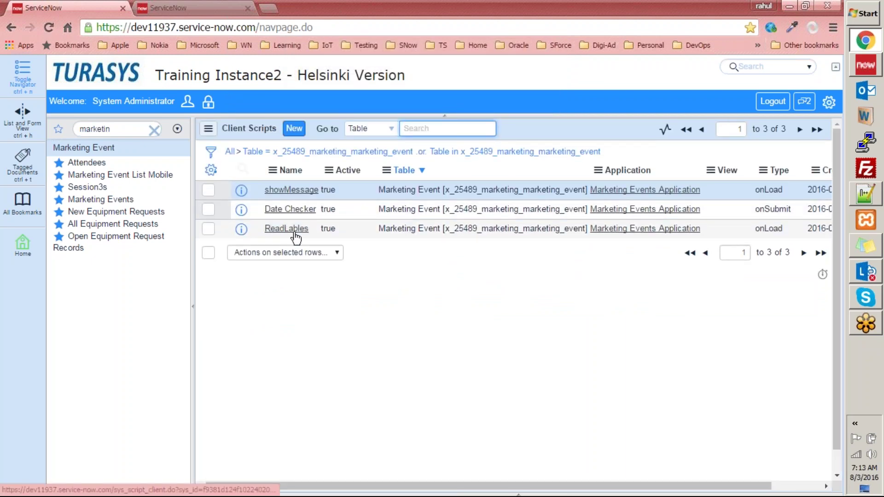
pyautogui.click(298, 209)
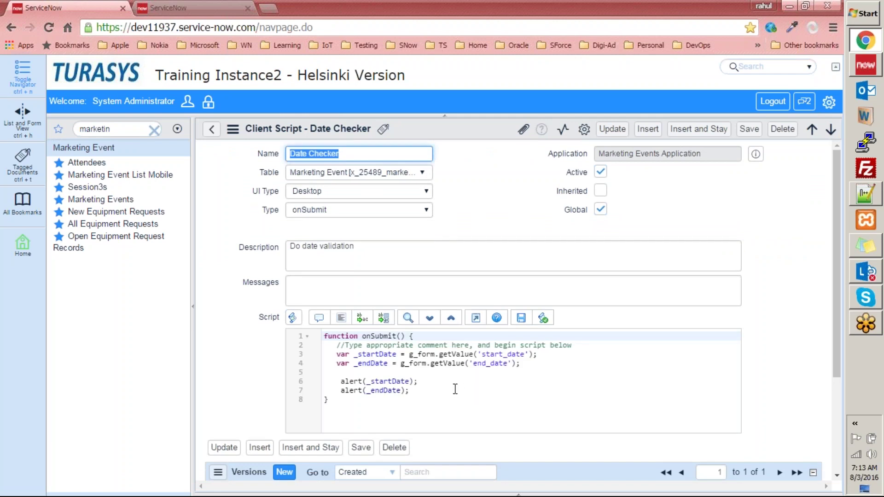
# Replace the two alert lines in the Date Checker script with an if(_endDate < _startDate) condition and an empty braced block.
pyautogui.moveTo(341, 382); pyautogui.dragTo(423, 395)
pyautogui.press('BackSpace')
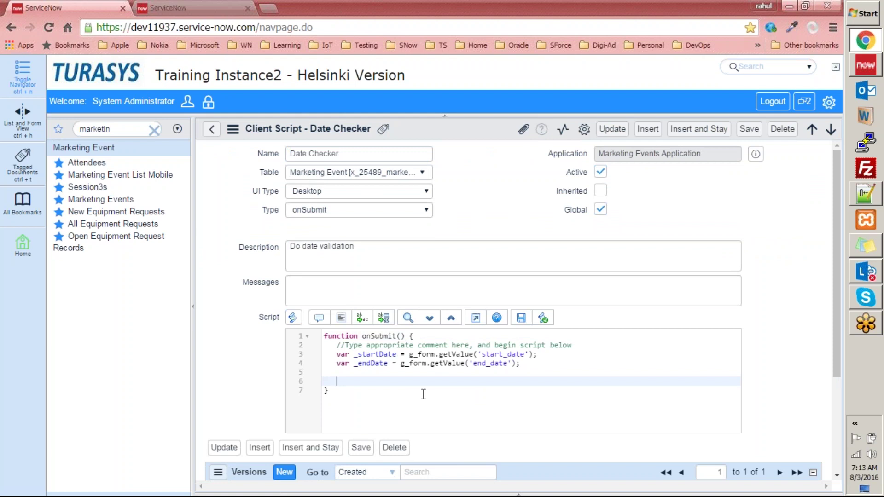
pyautogui.write('if(_endDaet')
pyautogui.press('BackSpace')
pyautogui.press('BackSpace')
pyautogui.write('te < _startDate')
pyautogui.press('Return')
pyautogui.write('{}')
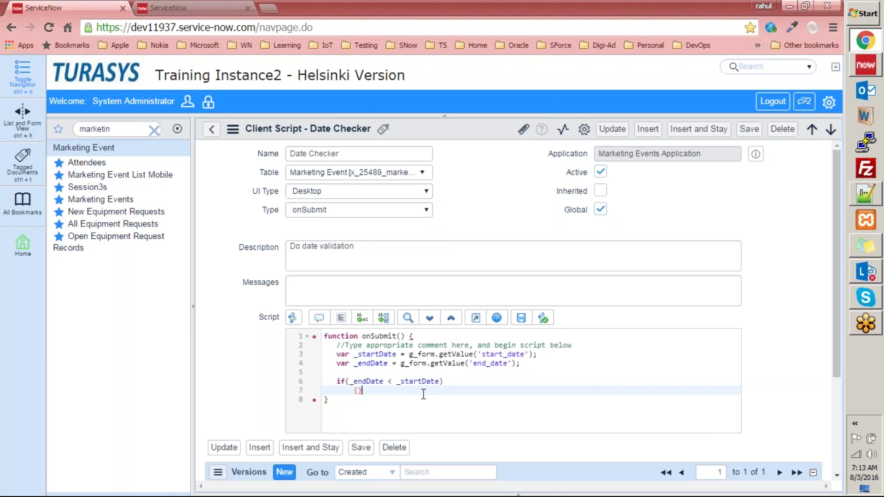
pyautogui.press('Return')
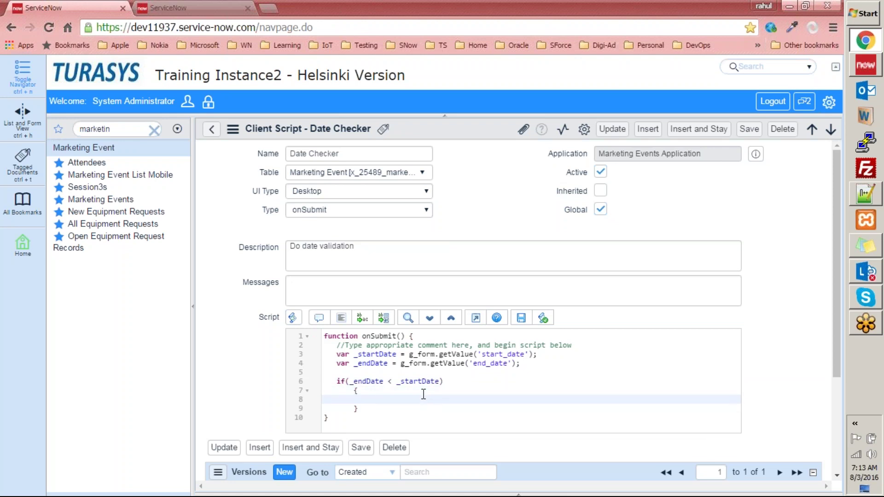
# Inside the if block, add alert("Start Date cannot be passed the start date"); followed by a blank line.
pyautogui.write('ale')
pyautogui.write('rt()')
pyautogui.write('"')
pyautogui.write('End date')
pyautogui.hotkey('ctrl', 'shift', 'Left')
pyautogui.hotkey('ctrl', 'shift', 'Left')
pyautogui.write('Start Date cannot be passed the')
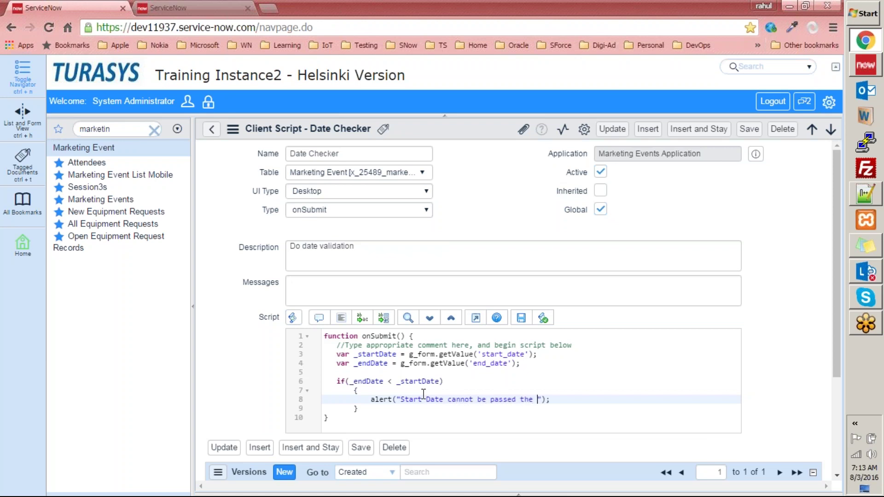
pyautogui.write(' start date')
pyautogui.write(';')
pyautogui.press('Return')
pyautogui.press('Up')
pyautogui.press('BackSpace')
pyautogui.press('Down')
pyautogui.press('Down')
pyautogui.press('Down')
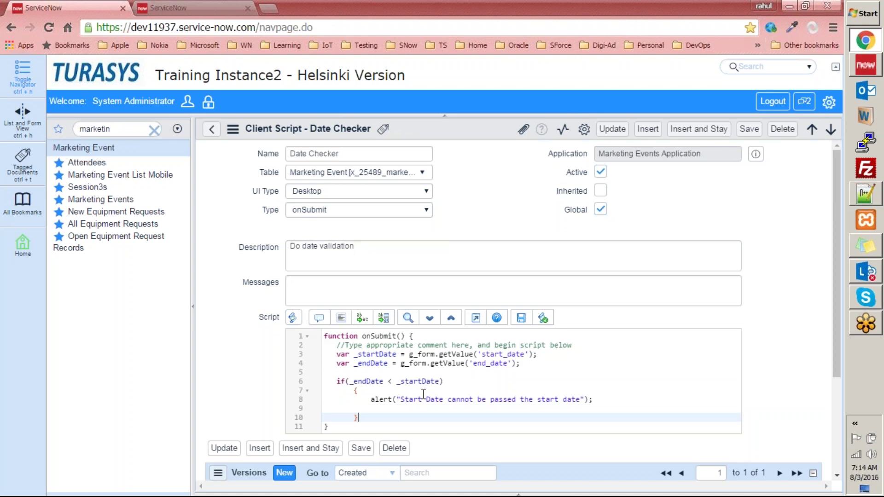
# Add return false; below the alert in the if block and update the Date Checker client script.
pyautogui.scroll(-3, 783, 346)
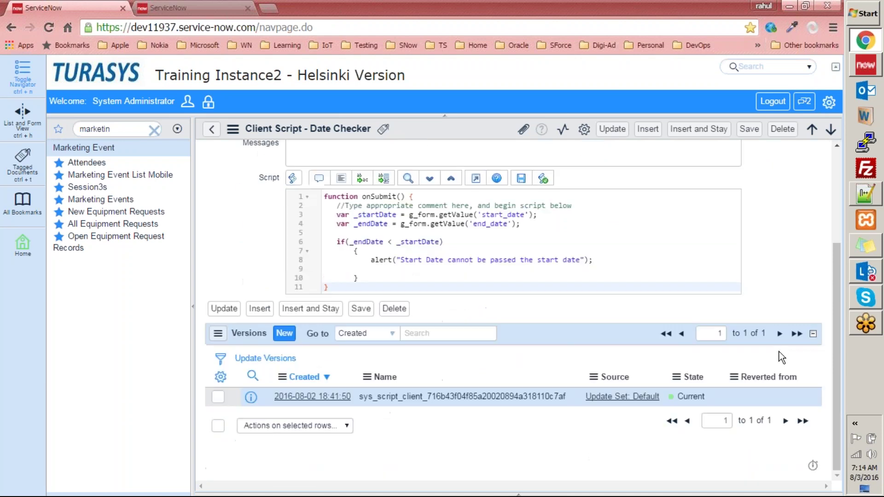
pyautogui.click(403, 270)
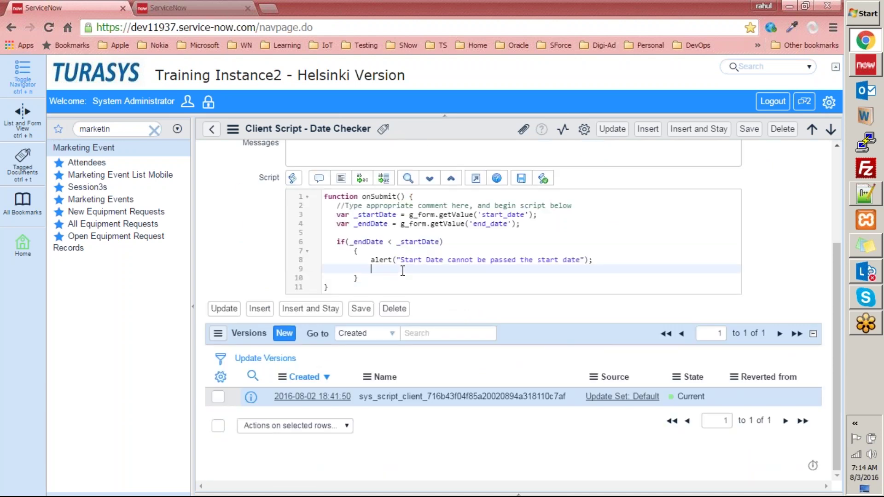
pyautogui.write('return false;')
pyautogui.scroll(3, 765, 283)
pyautogui.click(613, 129)
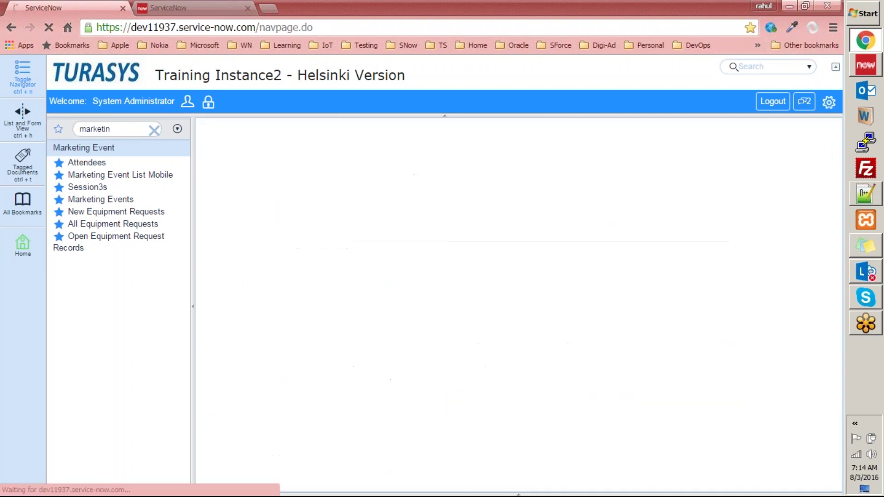
# Start a new marketing event, dismiss its alert, and set the start date to 2016-08-31 and the end date to 2016-08-02.
pyautogui.click(104, 200)
pyautogui.click(308, 128)
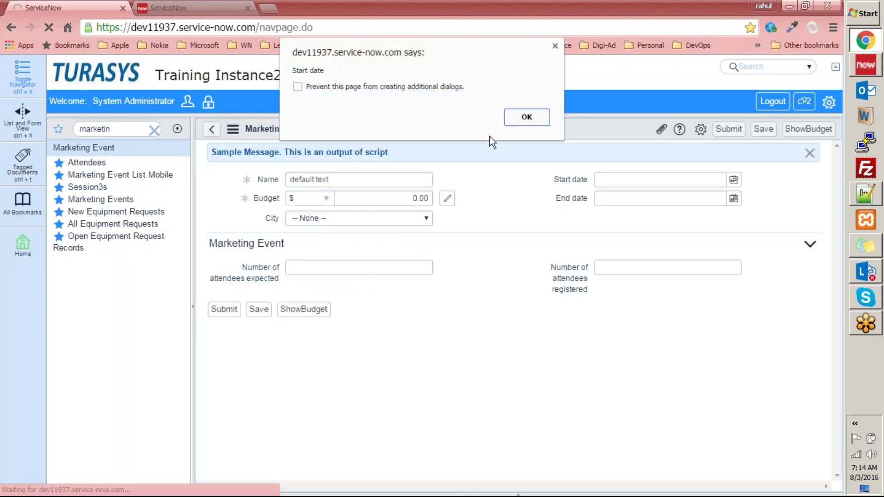
pyautogui.click(526, 118)
pyautogui.click(735, 181)
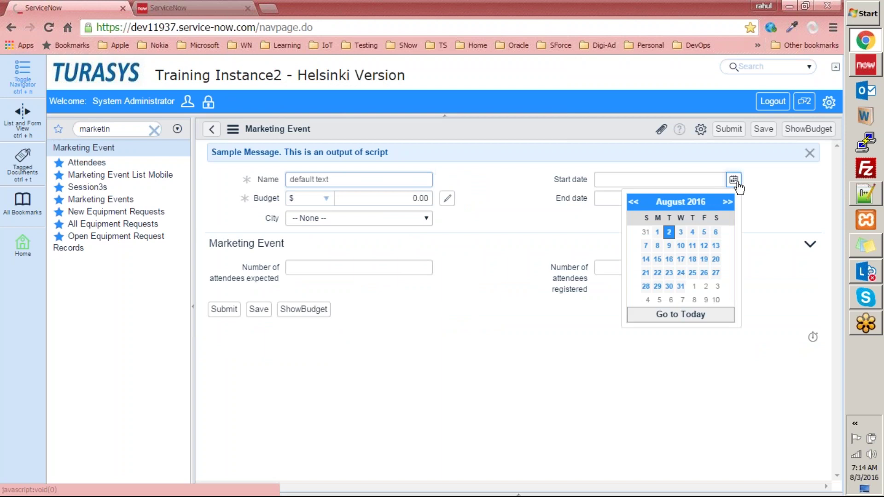
pyautogui.click(682, 287)
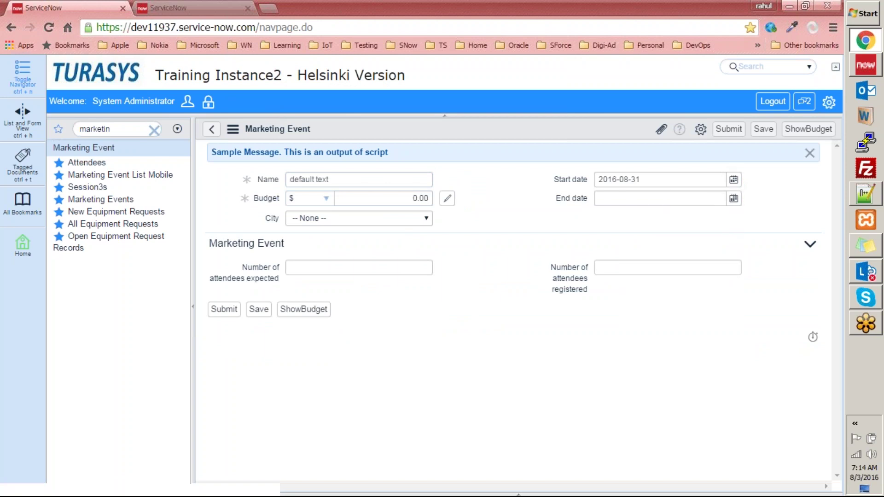
pyautogui.click(733, 198)
pyautogui.click(670, 252)
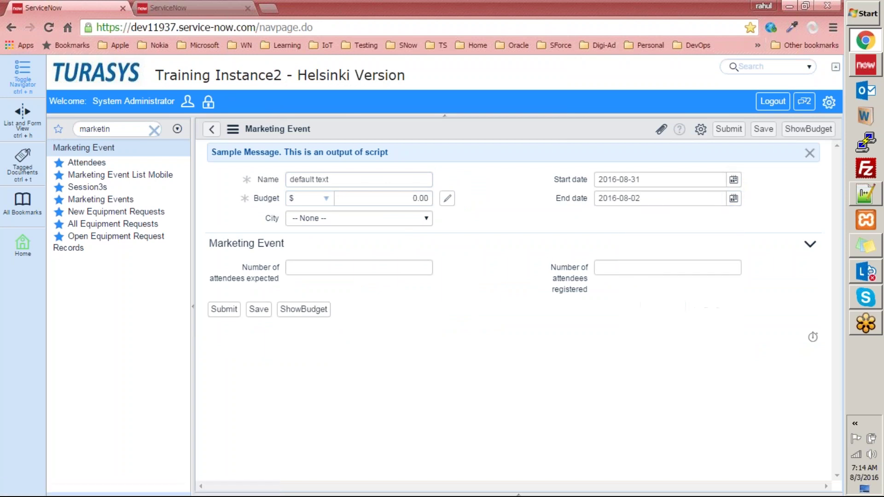
# Set the event's city to Parker, submit the marketing event, and acknowledge the date validation alert.
pyautogui.click(355, 217)
pyautogui.click(331, 270)
pyautogui.press('Return')
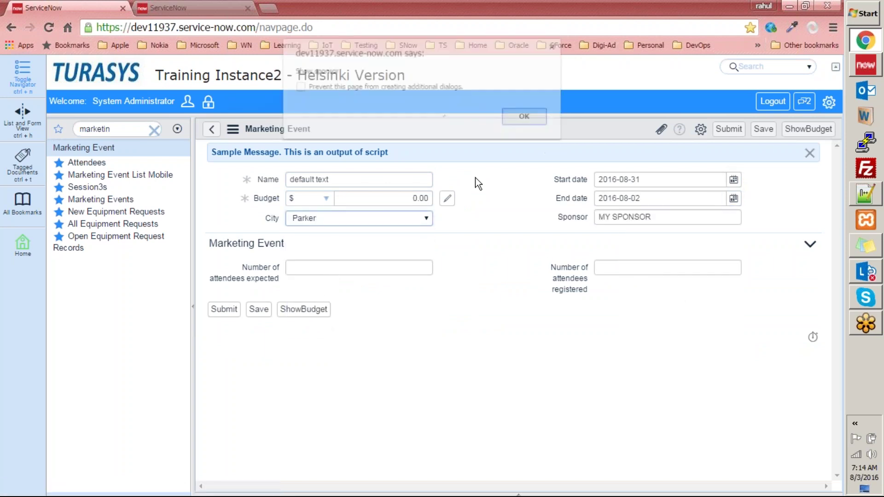
pyautogui.click(231, 315)
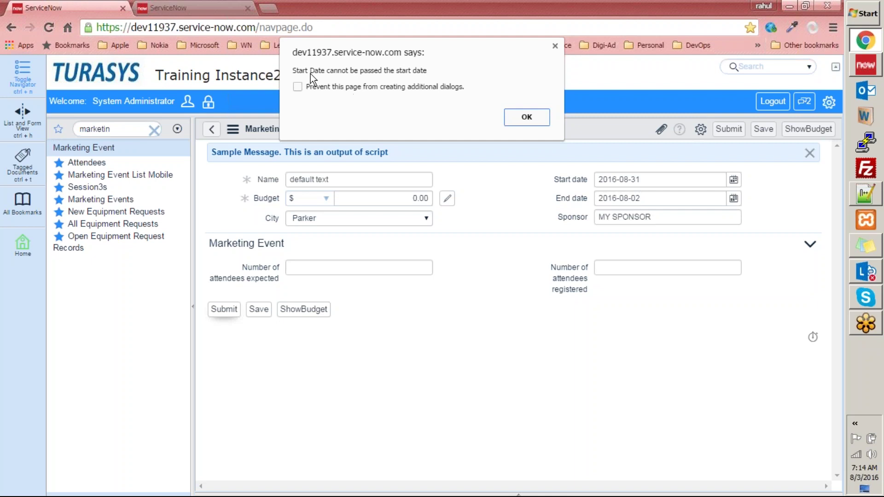
pyautogui.click(535, 119)
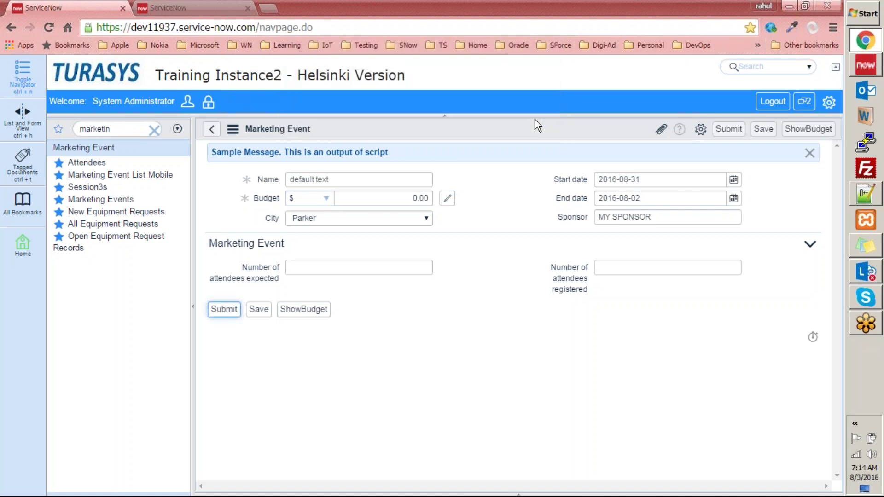
# In the Date Checker client script, replace "start" with "end" near the end of the alert message and update the script.
pyautogui.rightClick(490, 129)
pyautogui.moveTo(518, 174)
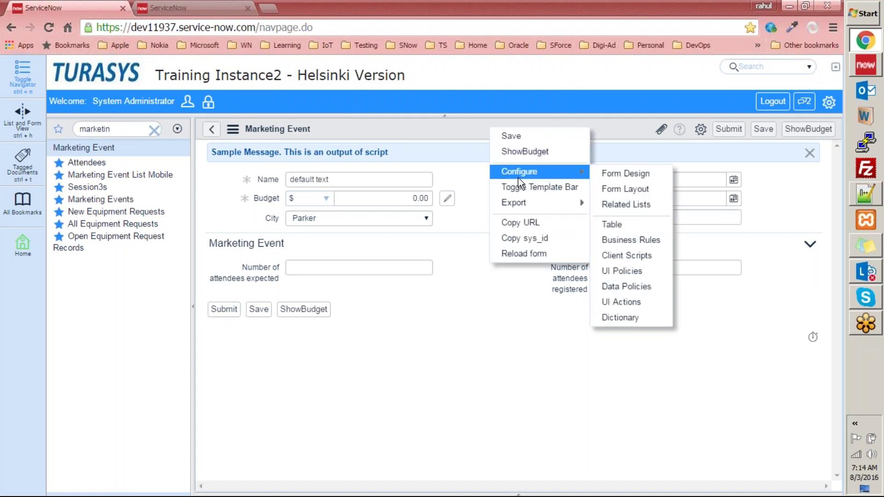
pyautogui.click(629, 273)
pyautogui.click(482, 120)
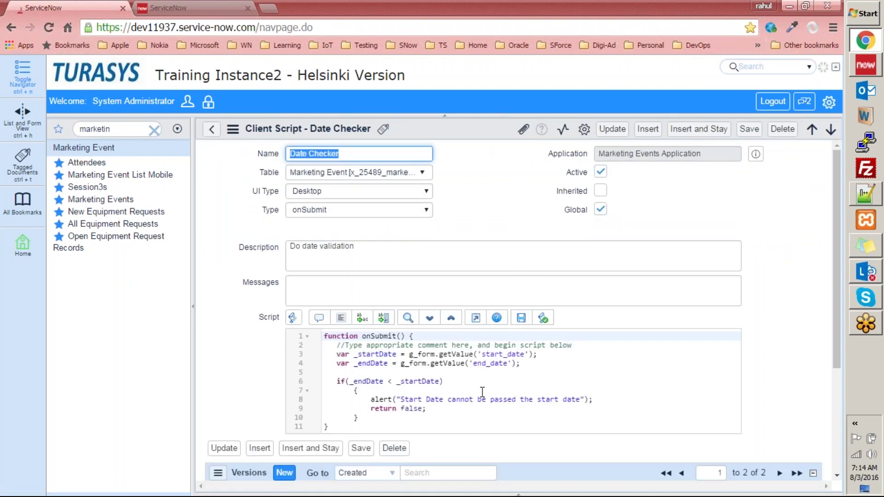
pyautogui.doubleClick(547, 399)
pyautogui.write('end d')
pyautogui.click(613, 129)
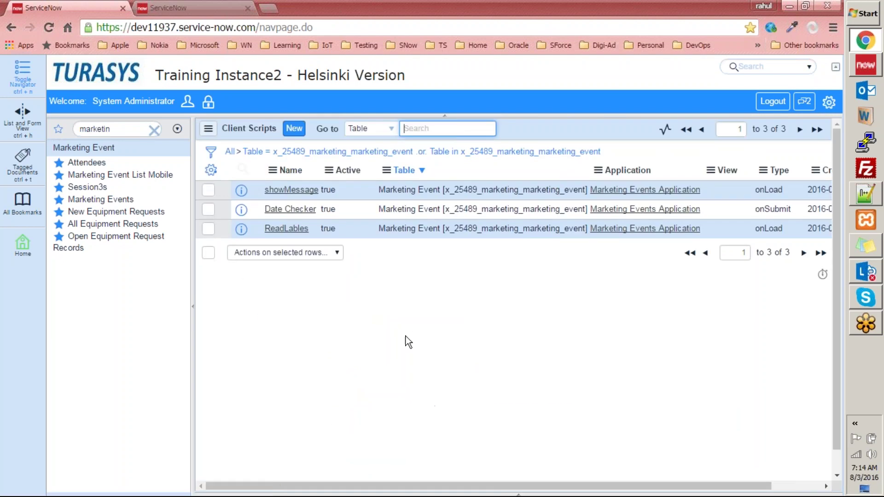
# Start another marketing event, dismiss its alert, and set the start date to 2016-08-31 and the end date to 2016-08-01.
pyautogui.click(99, 200)
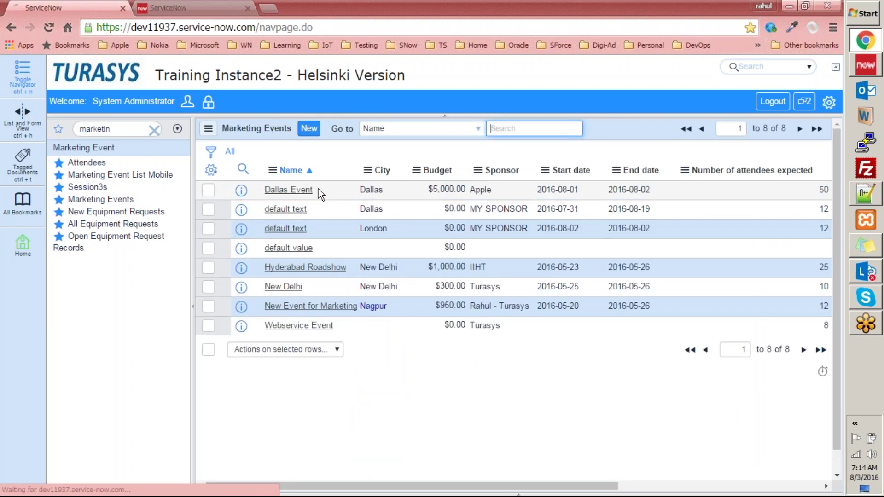
pyautogui.click(309, 128)
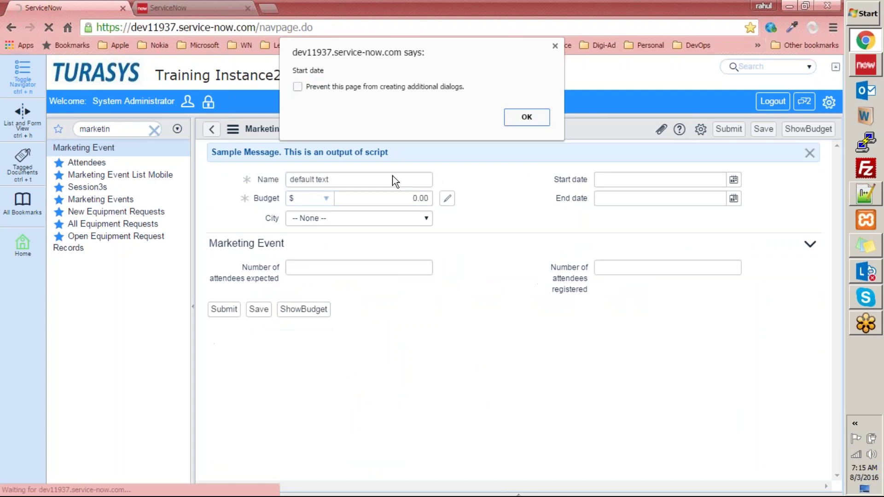
pyautogui.click(535, 123)
pyautogui.click(734, 180)
pyautogui.click(681, 286)
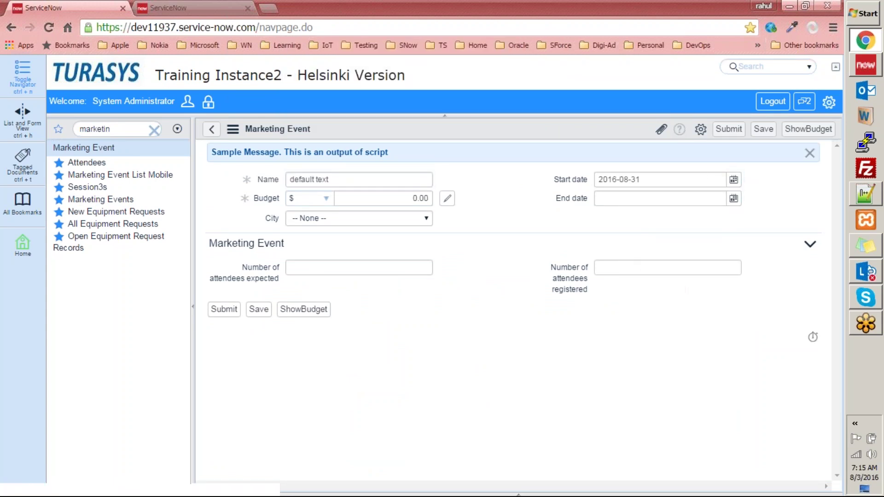
pyautogui.click(734, 198)
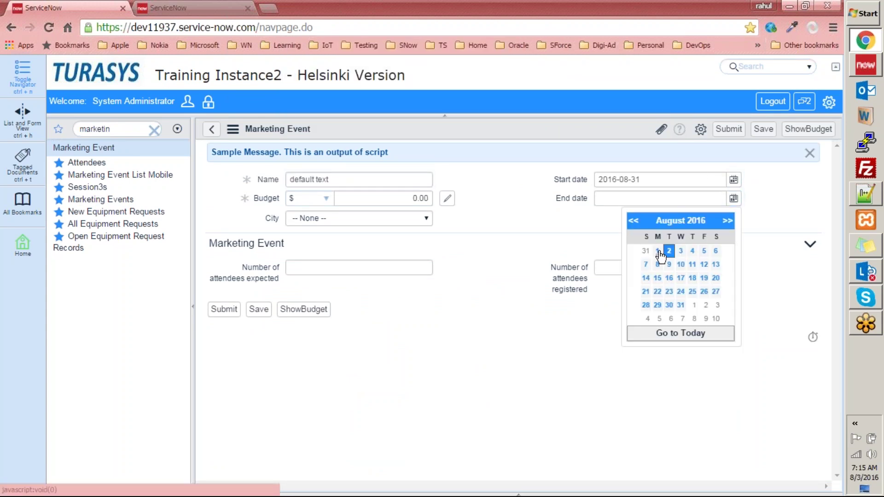
pyautogui.click(657, 251)
# Set the event's city to San Jose, the expected attendees to 12 and the registered attendees to 2.
pyautogui.click(322, 268)
pyautogui.click(346, 218)
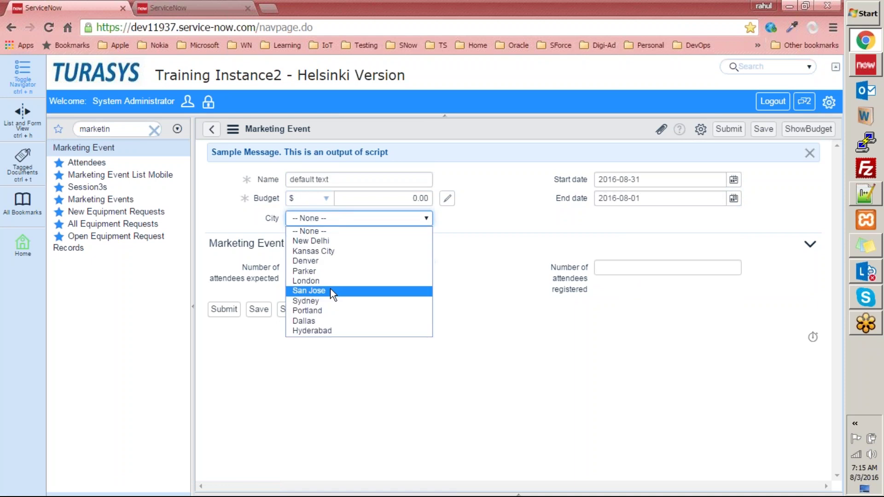
pyautogui.click(332, 292)
pyautogui.press('Return')
pyautogui.click(380, 267)
pyautogui.write('ad')
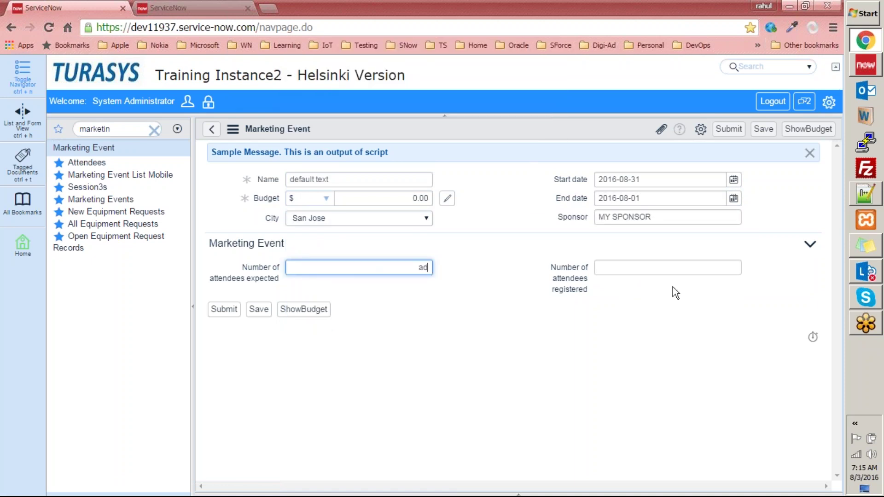
pyautogui.write('2')
pyautogui.click(669, 268)
pyautogui.write('2')
pyautogui.click(591, 332)
# Submit the marketing event twice, acknowledging the date validation alert each time.
pyautogui.click(230, 311)
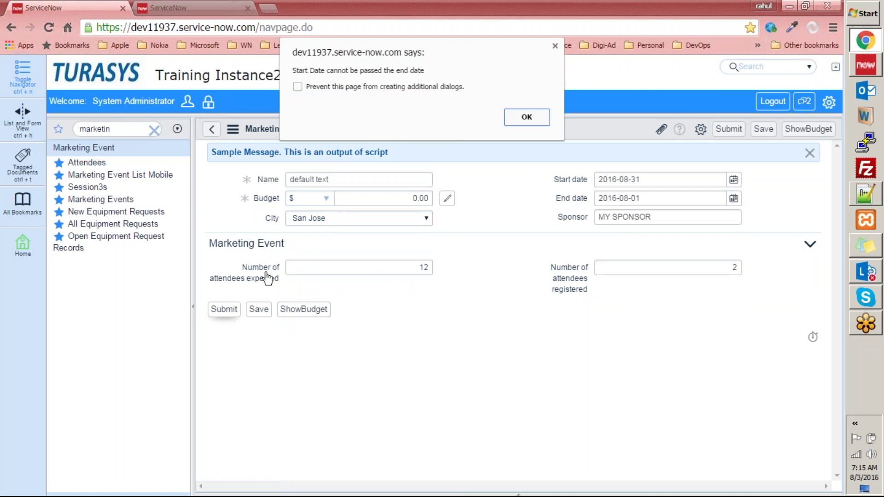
pyautogui.click(546, 122)
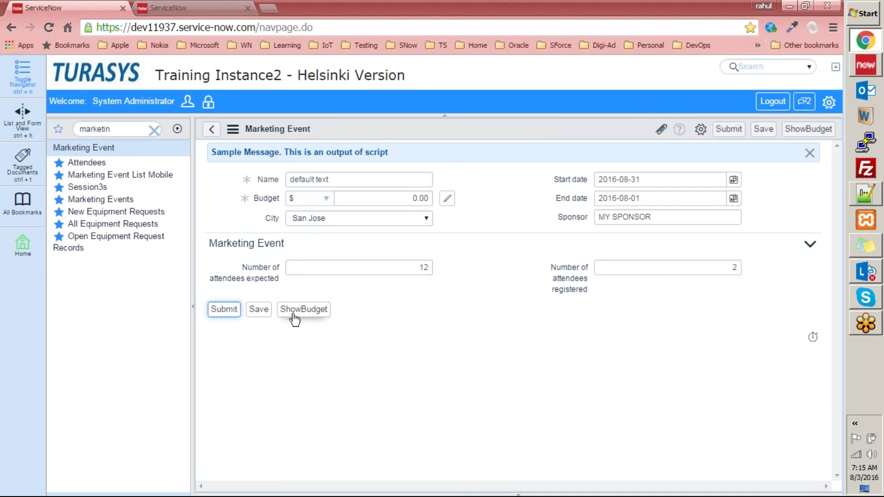
pyautogui.click(216, 310)
pyautogui.click(536, 121)
# Open the client scripts configured for the Marketing Event form, leaving the unsaved event.
pyautogui.rightClick(459, 132)
pyautogui.moveTo(513, 176)
pyautogui.click(601, 258)
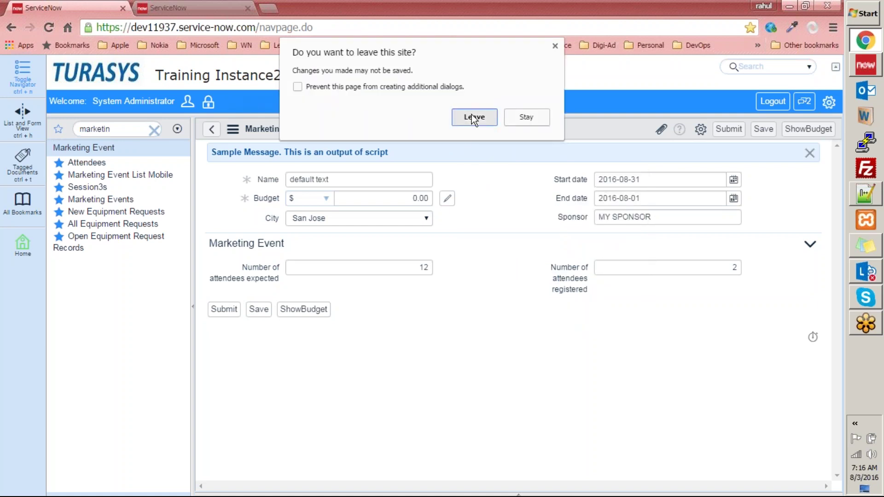
pyautogui.click(473, 116)
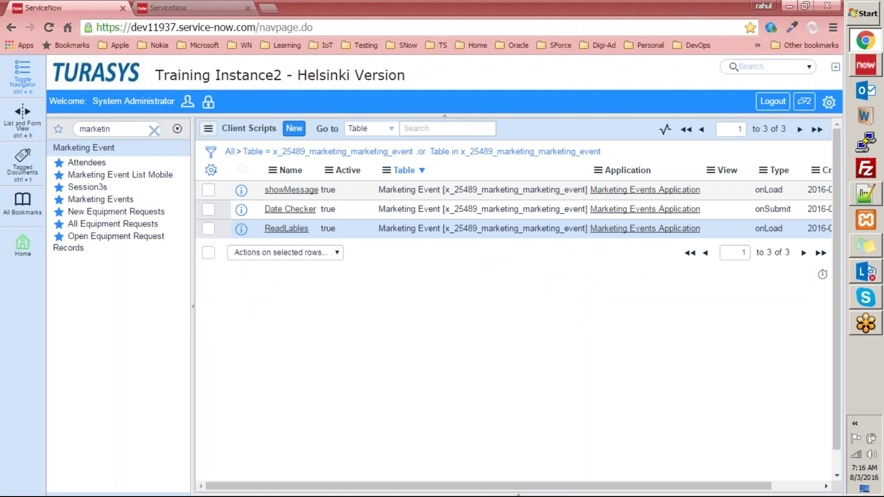
# Open the showMessage client script and review its onLoad code, including the default name and sponsor values.
pyautogui.click(292, 189)
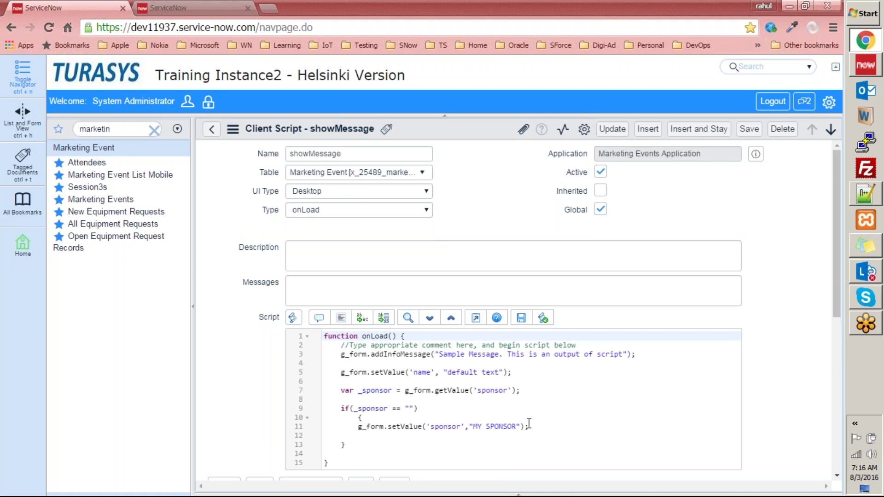
pyautogui.moveTo(473, 427); pyautogui.dragTo(520, 428)
pyautogui.moveTo(446, 372); pyautogui.dragTo(500, 372)
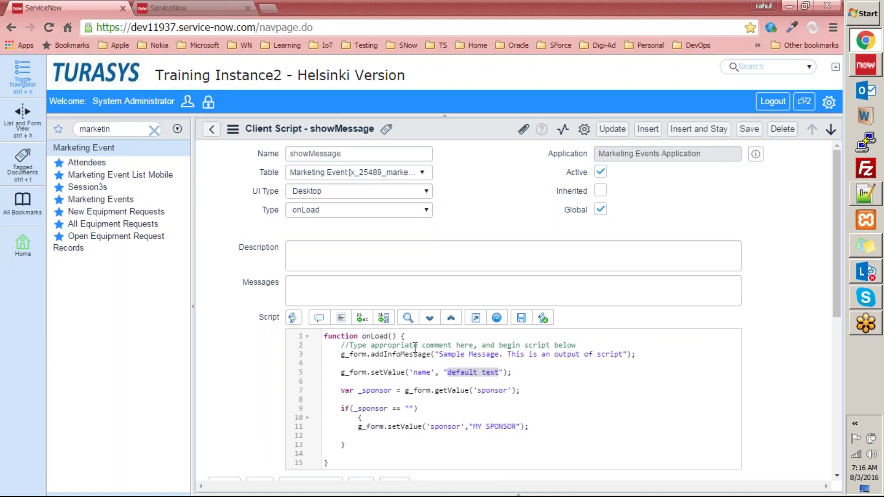
pyautogui.scroll(-3, 412, 349)
pyautogui.scroll(3, 409, 349)
pyautogui.moveTo(502, 462); pyautogui.dragTo(324, 370)
pyautogui.moveTo(306, 339); pyautogui.dragTo(307, 339)
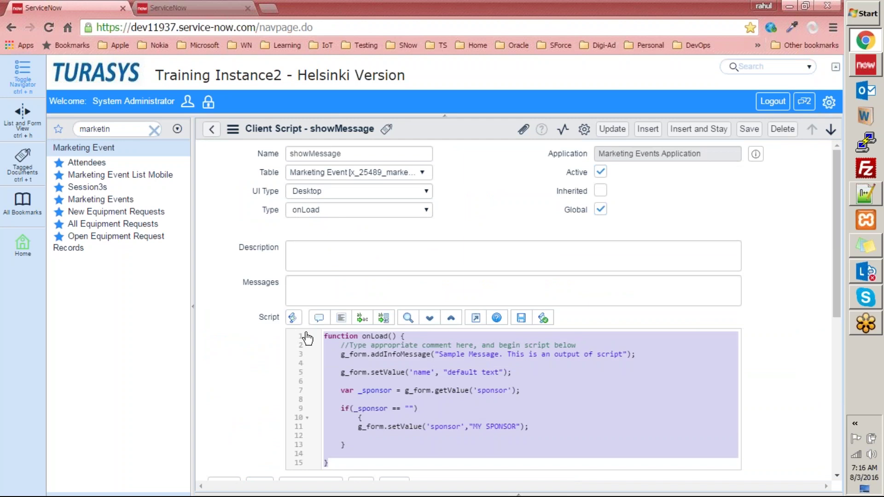
# Return to the client scripts list, open Date Checker, and review its onSubmit code and the available script types.
pyautogui.click(212, 129)
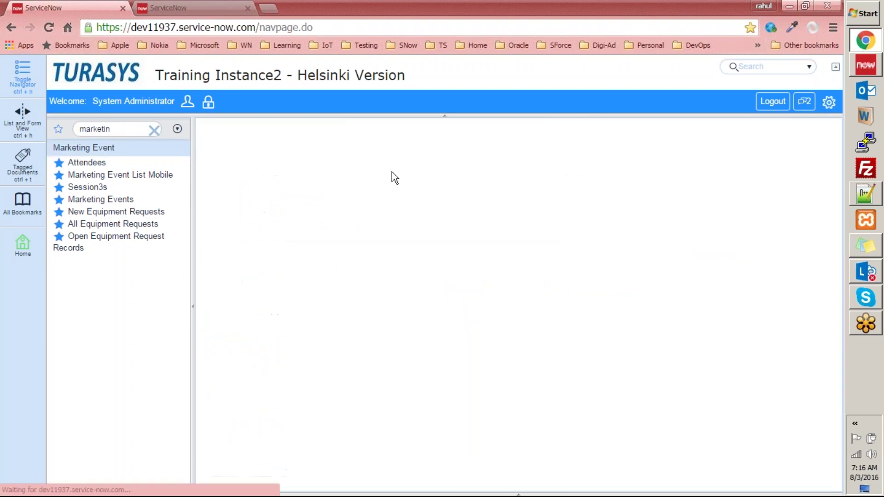
pyautogui.click(290, 211)
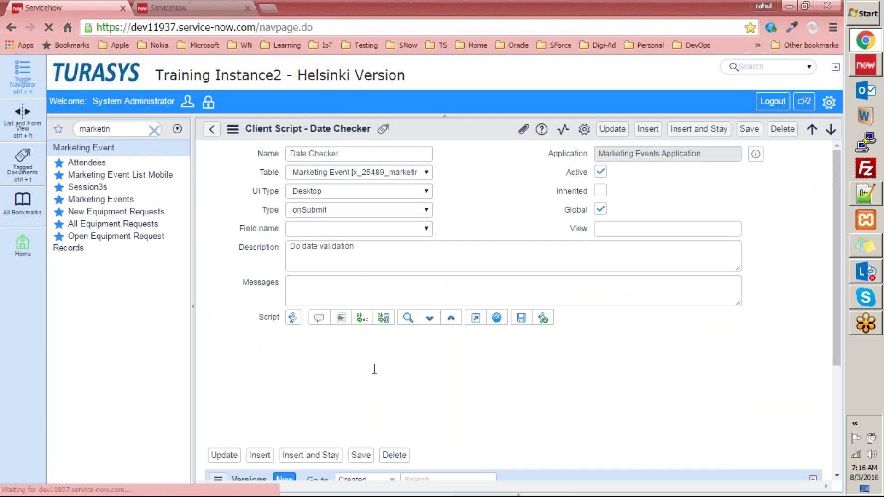
pyautogui.moveTo(325, 337); pyautogui.dragTo(353, 426)
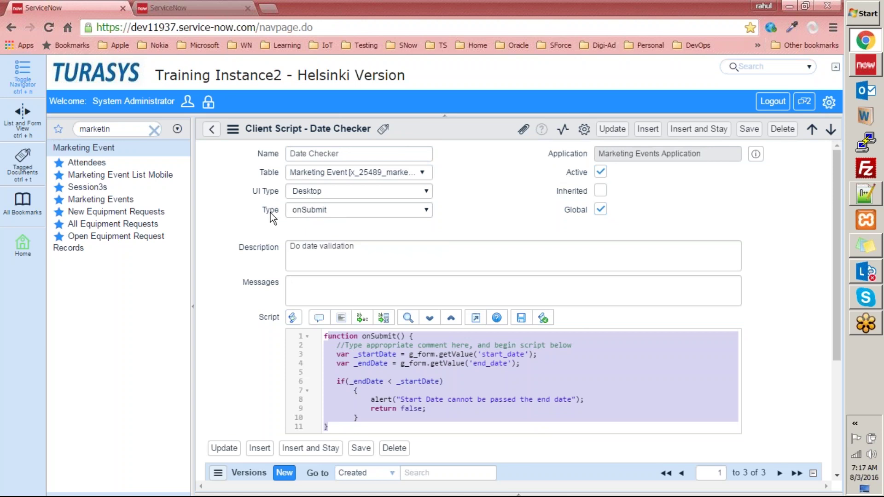
pyautogui.click(357, 209)
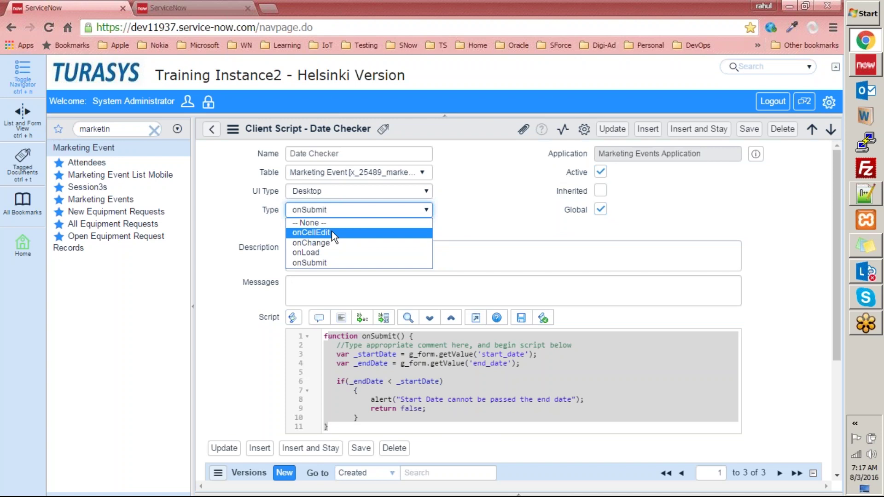
pyautogui.click(234, 180)
# Go back to the client scripts list, start a new client script, set its type to onSubmit, and examine the template.
pyautogui.click(213, 133)
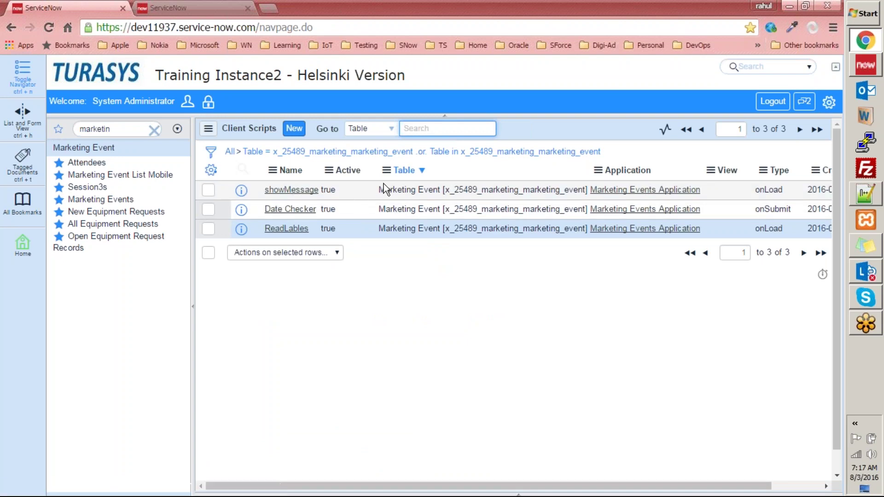
pyautogui.click(293, 129)
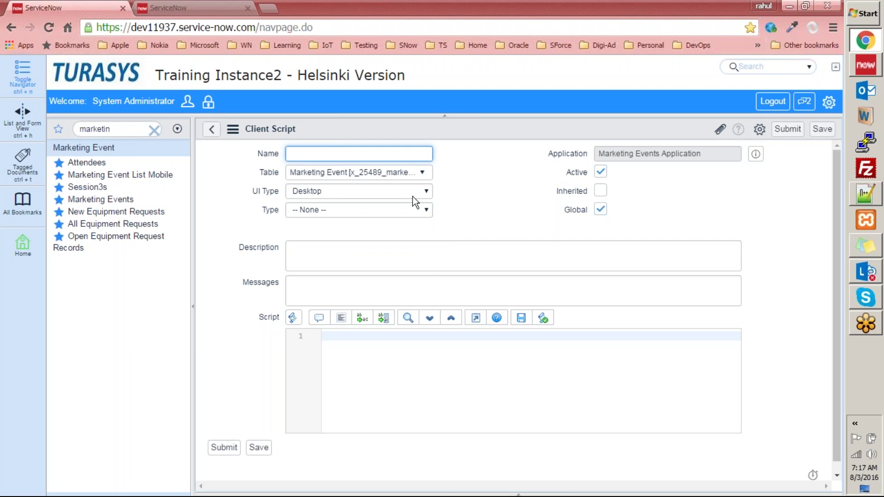
pyautogui.click(396, 210)
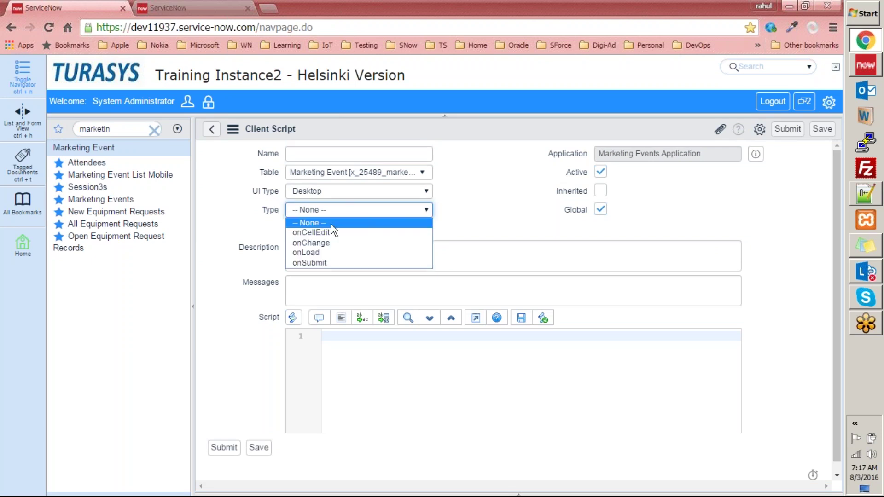
pyautogui.click(316, 263)
pyautogui.click(345, 374)
pyautogui.moveTo(325, 363); pyautogui.dragTo(325, 336)
# Switch the new client script's type to onLoad and examine the generated function template.
pyautogui.click(330, 211)
pyautogui.click(318, 253)
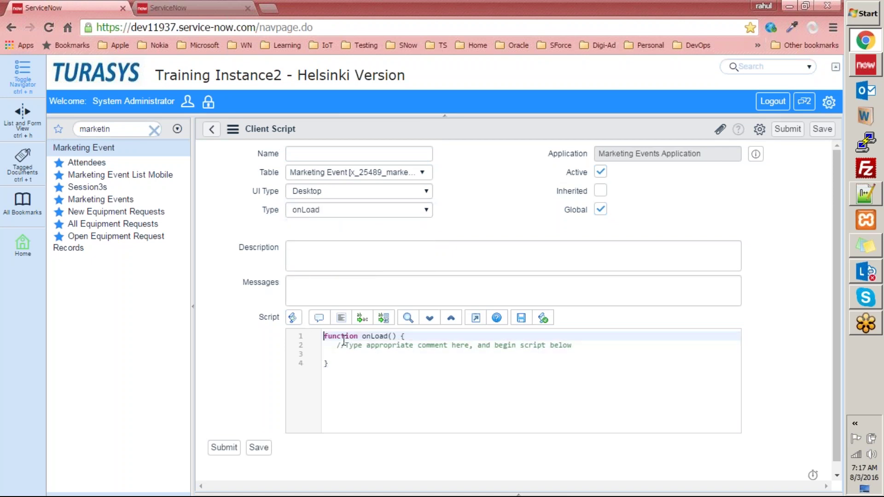
pyautogui.moveTo(325, 364); pyautogui.dragTo(325, 336)
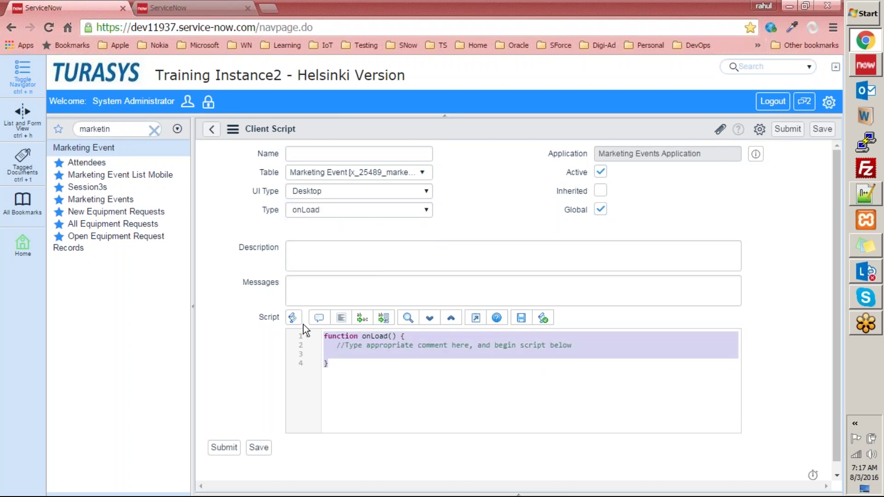
# Switch the script type to onChange and examine the template's function parameters and isLoading check.
pyautogui.click(330, 211)
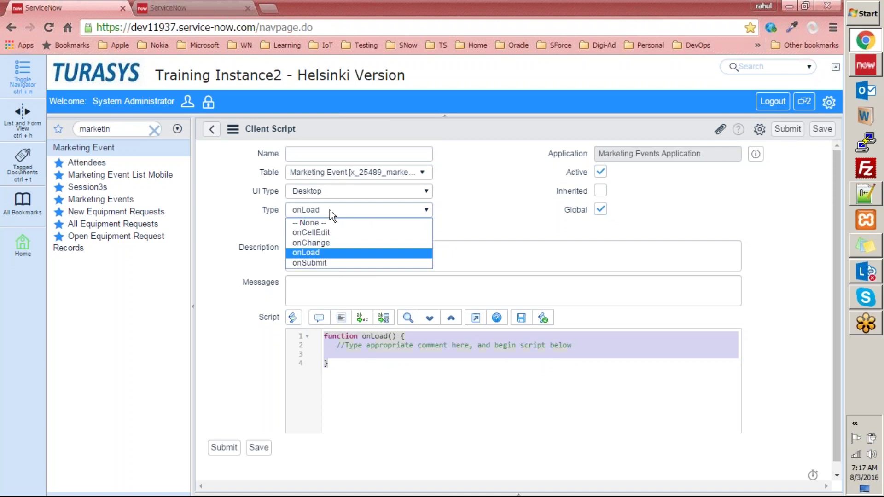
pyautogui.click(322, 245)
pyautogui.doubleClick(374, 335)
pyautogui.click(444, 363)
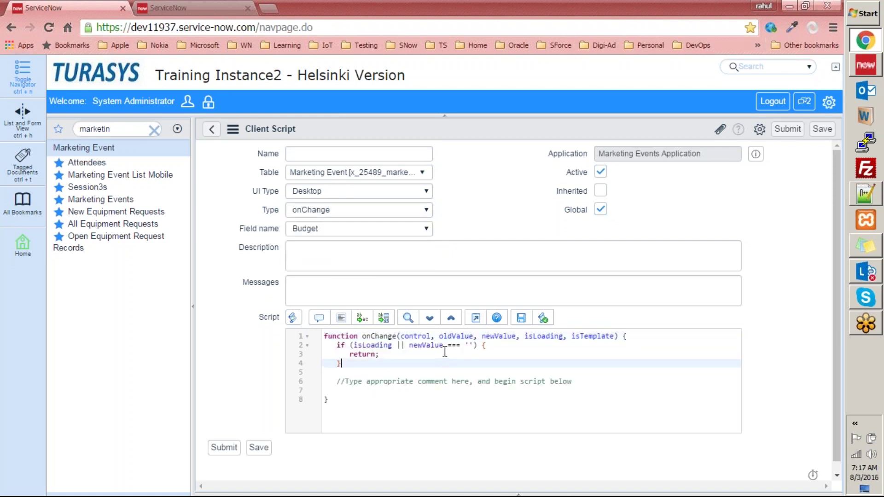
pyautogui.doubleClick(456, 336)
pyautogui.doubleClick(497, 336)
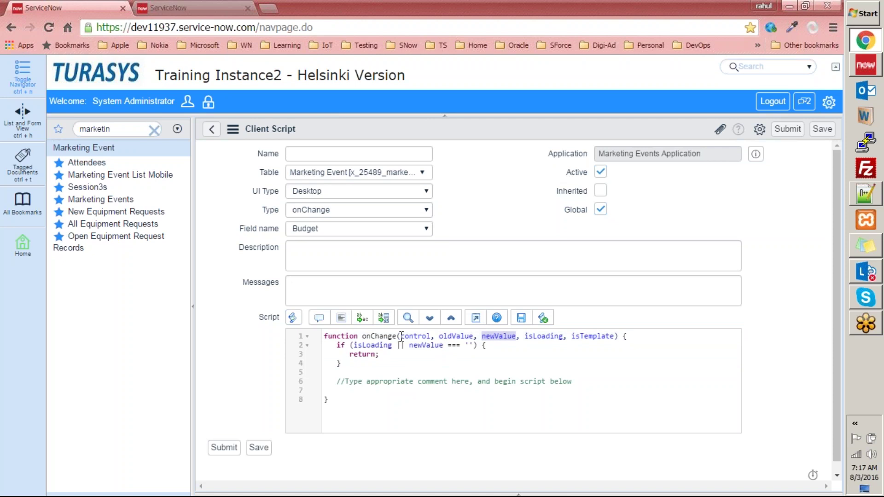
pyautogui.doubleClick(408, 336)
pyautogui.doubleClick(538, 335)
pyautogui.doubleClick(592, 336)
pyautogui.moveTo(335, 345); pyautogui.dragTo(347, 372)
pyautogui.click(364, 389)
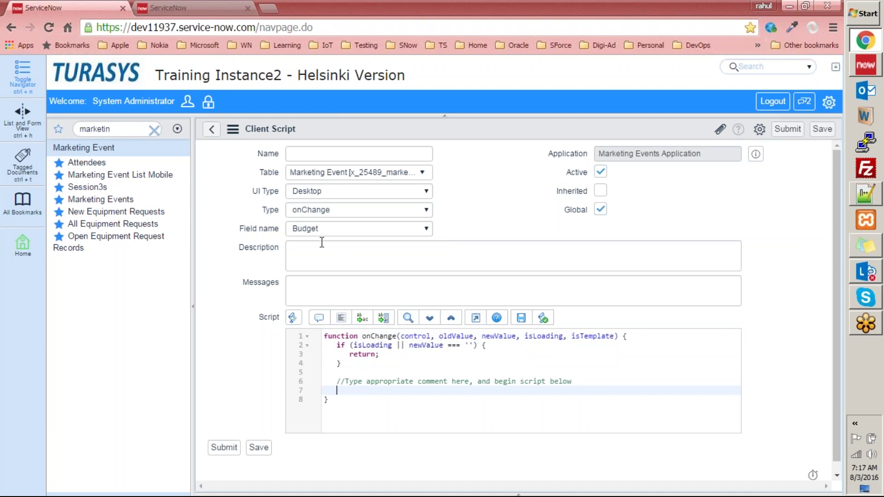
# Switch the script type to onCellEdit and examine the sysIDs, table, oldValues, newValue and callback parameters.
pyautogui.click(359, 210)
pyautogui.click(349, 234)
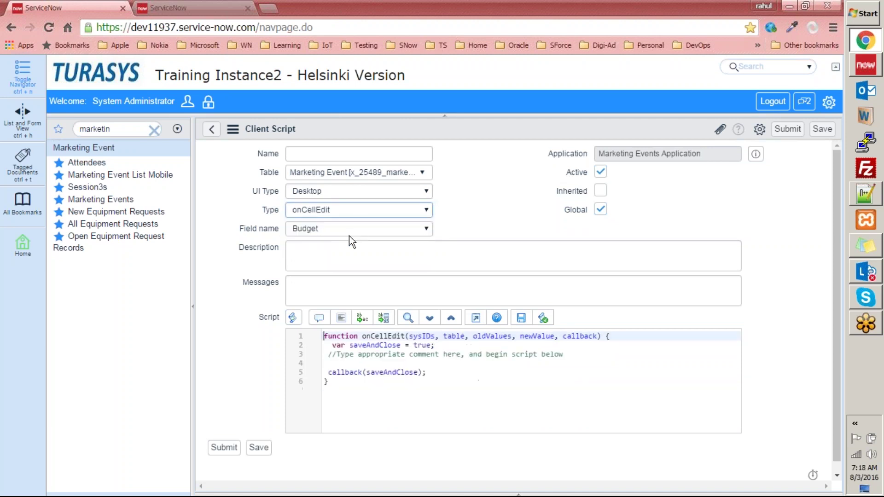
pyautogui.doubleClick(436, 336)
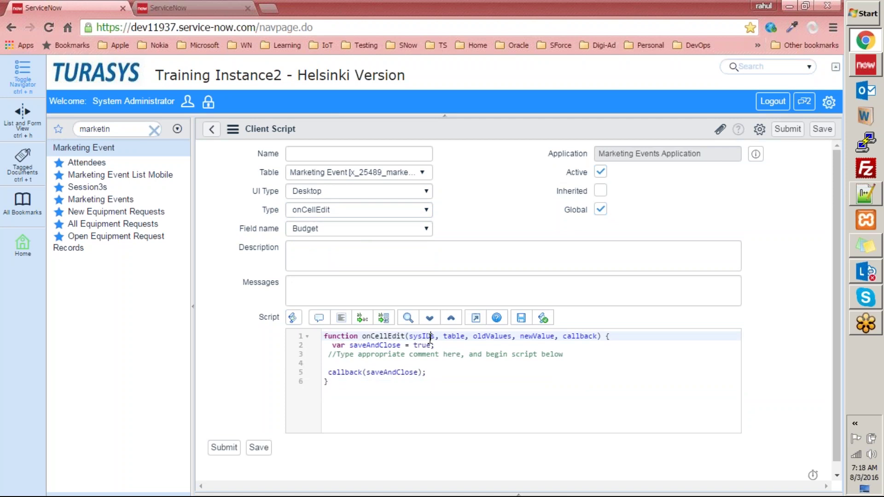
pyautogui.doubleClick(454, 336)
pyautogui.doubleClick(491, 337)
pyautogui.doubleClick(537, 336)
pyautogui.click(565, 343)
pyautogui.click(484, 371)
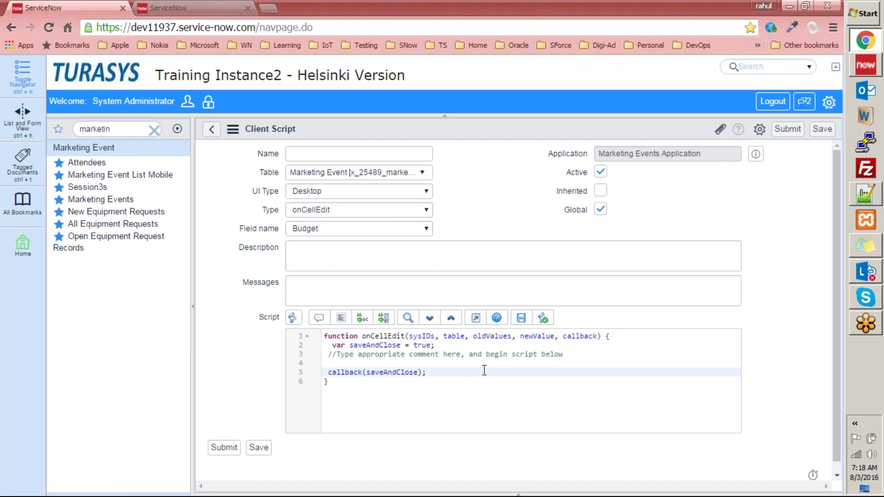
pyautogui.click(335, 155)
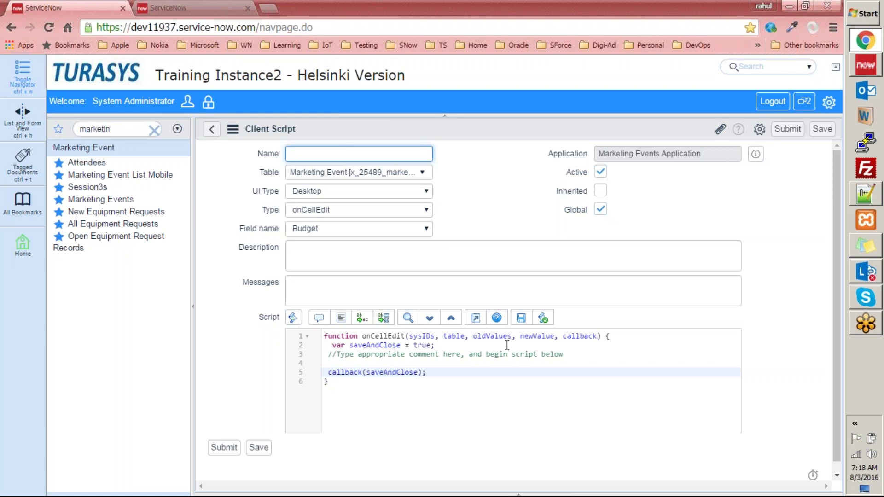
pyautogui.click(329, 227)
pyautogui.click(330, 214)
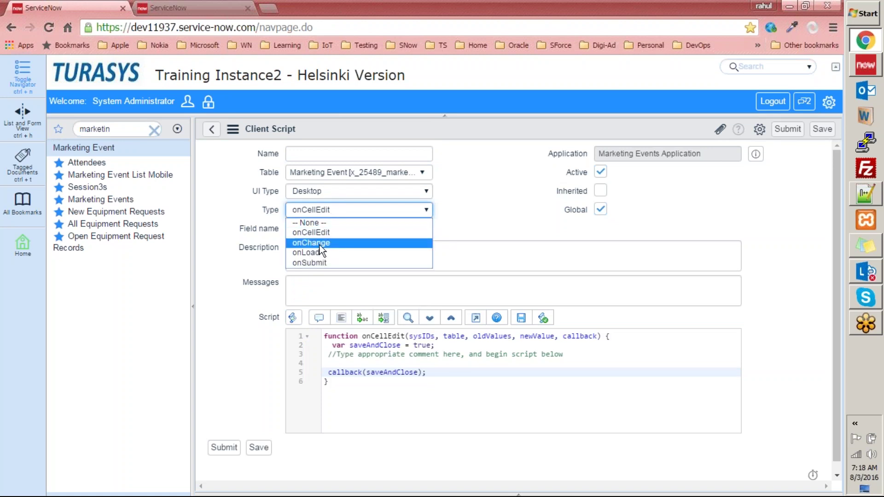
pyautogui.click(230, 252)
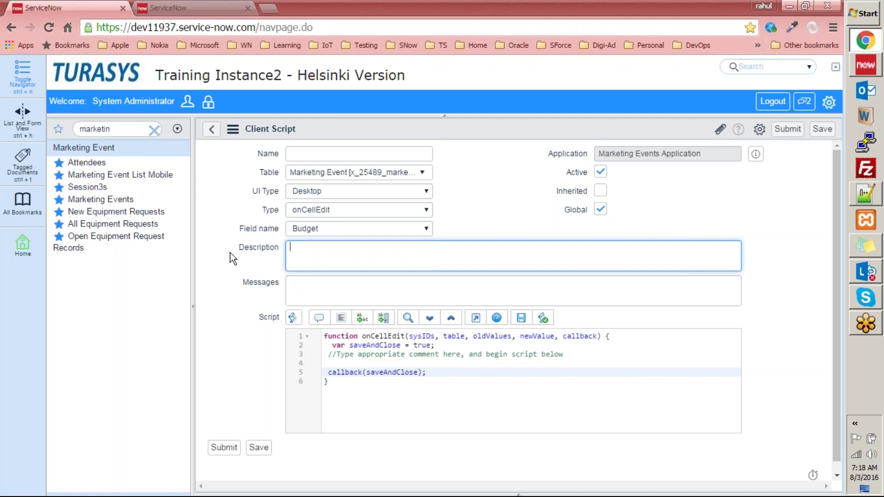
pyautogui.click(353, 209)
pyautogui.click(350, 209)
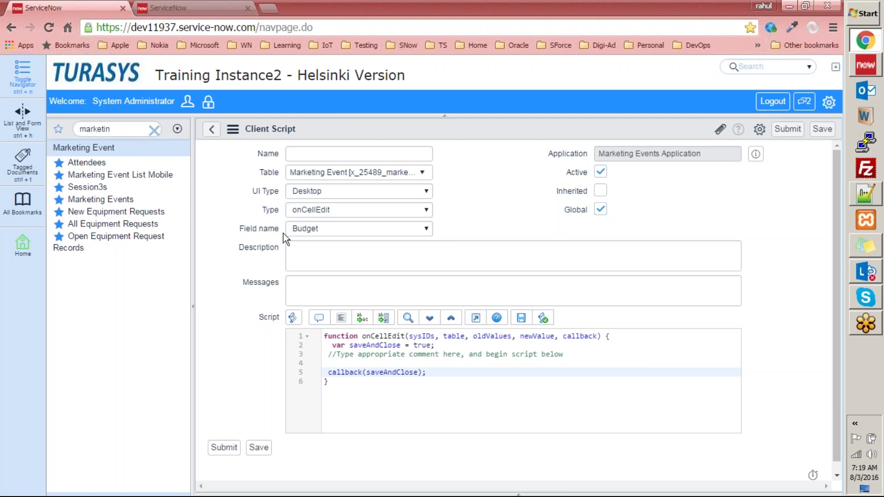
# Cycle the script type through onSubmit, onLoad, onChange and onCellEdit to compare whether each requires a field name.
pyautogui.click(341, 213)
pyautogui.click(328, 265)
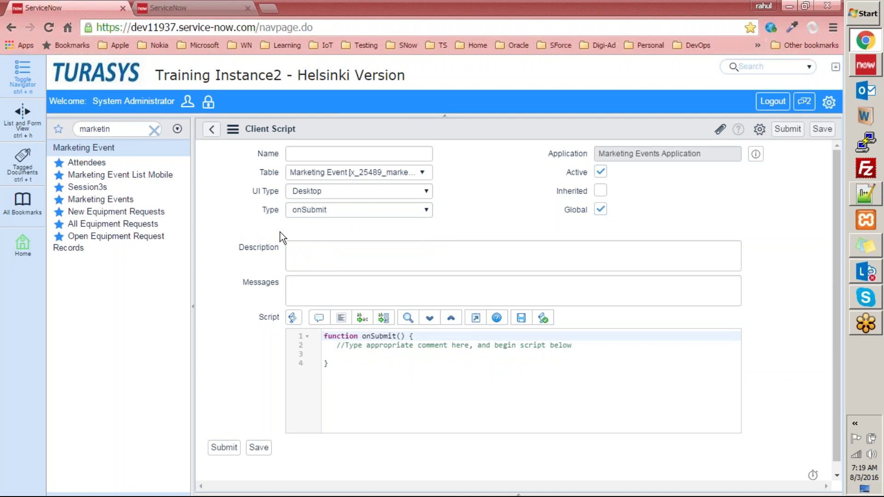
pyautogui.click(330, 214)
pyautogui.click(328, 251)
pyautogui.click(326, 213)
pyautogui.click(328, 241)
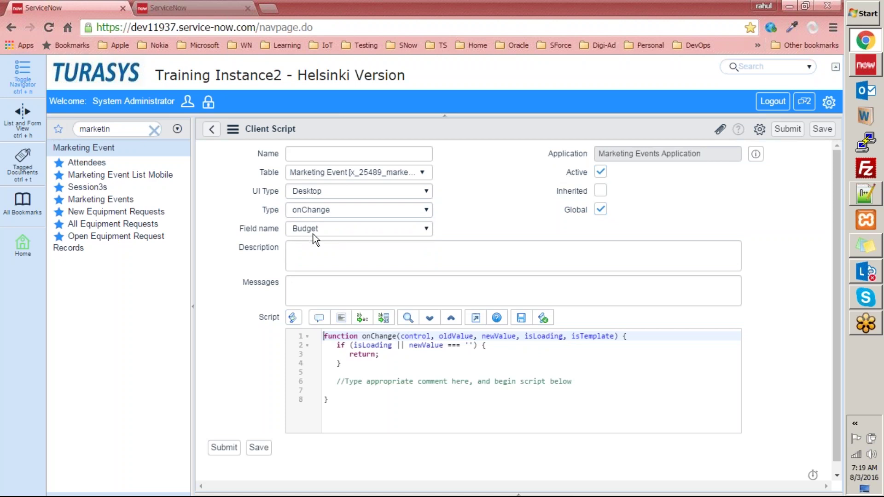
pyautogui.click(349, 208)
pyautogui.click(329, 229)
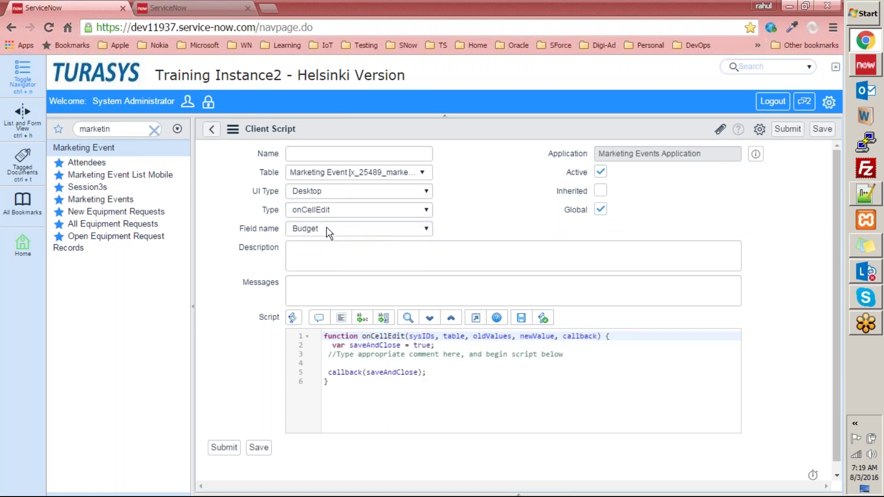
# Set the new client script's type to onChange and its field name to Number of attendees expected.
pyautogui.click(331, 210)
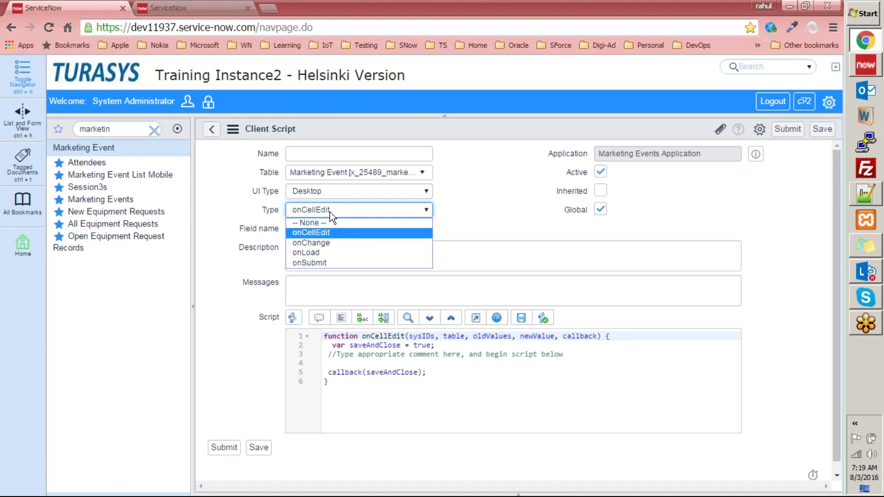
pyautogui.click(317, 246)
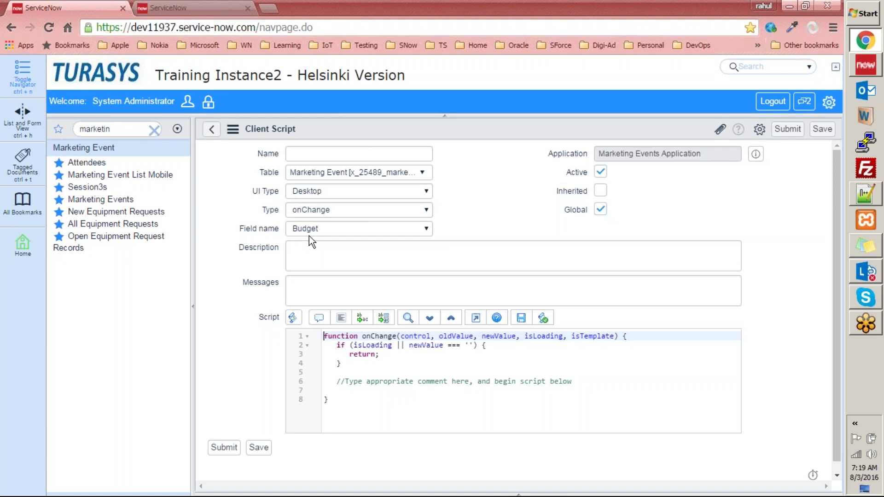
pyautogui.click(333, 228)
pyautogui.click(313, 299)
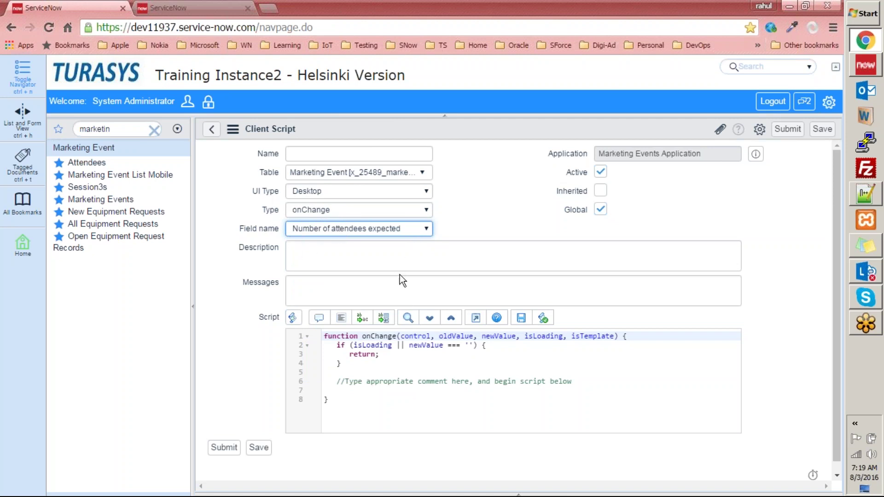
# Switch the new client script's type to onCellEdit, keeping Number of attendees expected as the field name.
pyautogui.click(373, 215)
pyautogui.press('Escape')
pyautogui.press('Up')
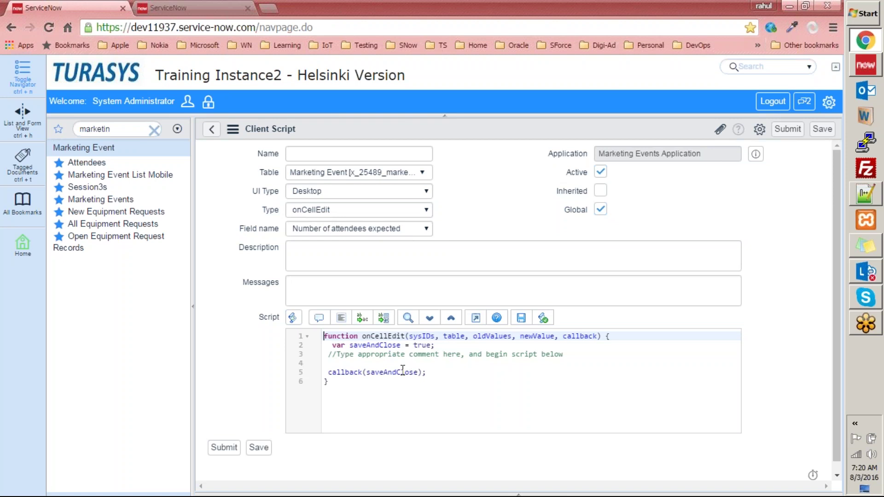
# Add the line alert("hello"); above the callback(saveAndClose) call in the onCellEdit script.
pyautogui.click(440, 372)
pyautogui.press('Return')
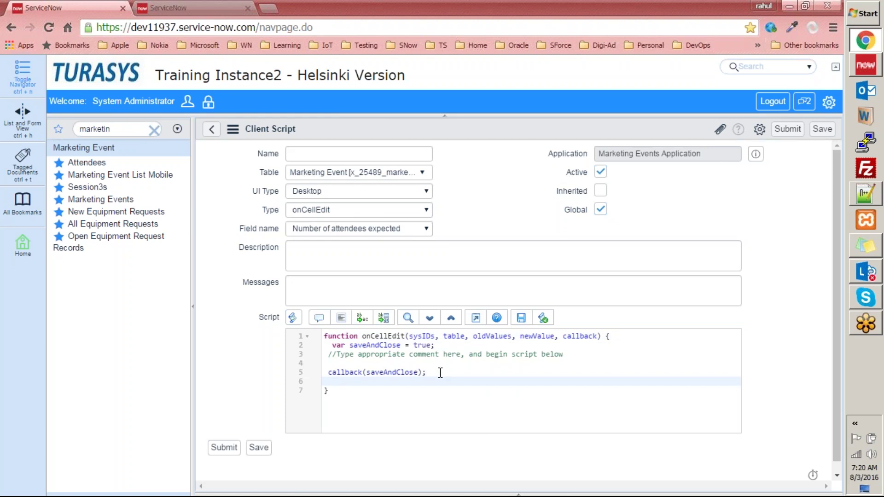
pyautogui.press('Up')
pyautogui.press('Up')
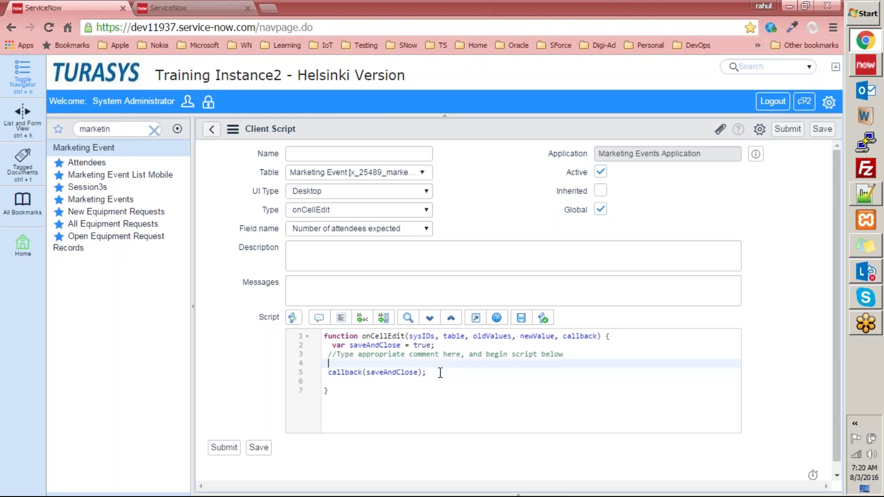
pyautogui.write('alert(""')
pyautogui.write(');')
pyautogui.press('Left')
pyautogui.press('Left')
pyautogui.write('"')
pyautogui.press('Left')
pyautogui.write('hello')
# Name the client script oncelledit and submit it.
pyautogui.click(336, 151)
pyautogui.write('oncelledit')
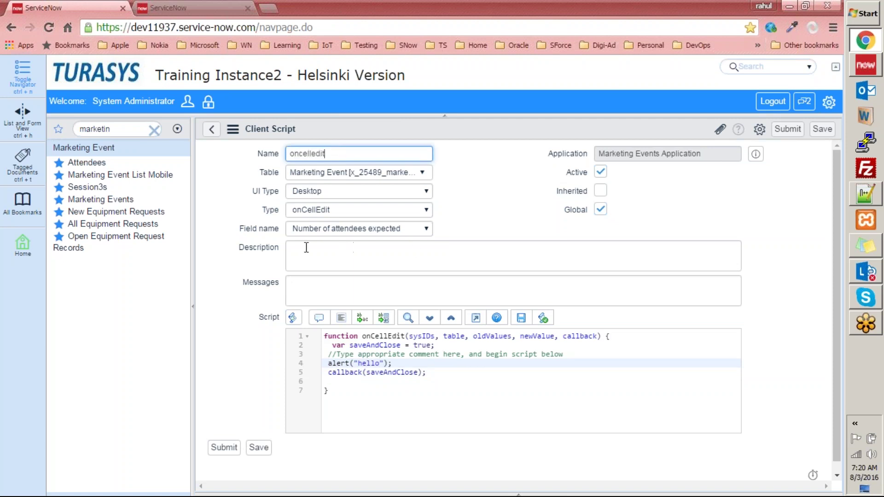
pyautogui.click(228, 449)
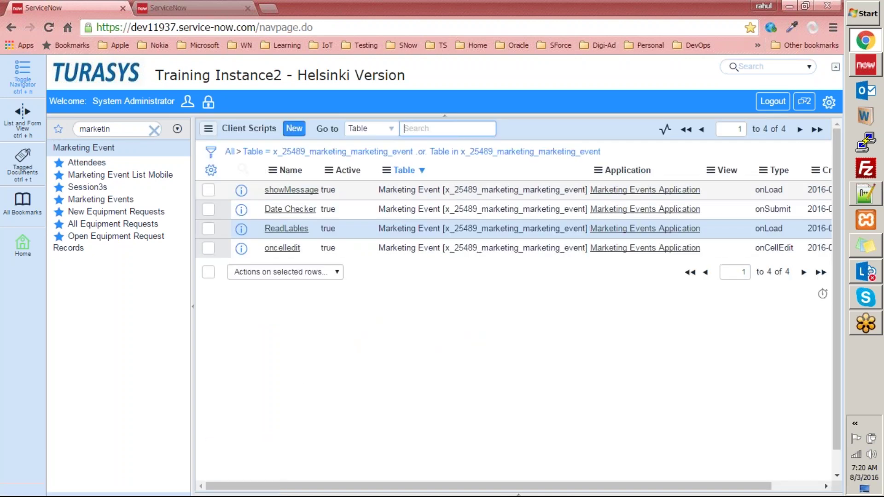
# Start a new Marketing Event record and enter 12 as the number of attendees expected to test the onCellEdit script.
pyautogui.click(100, 199)
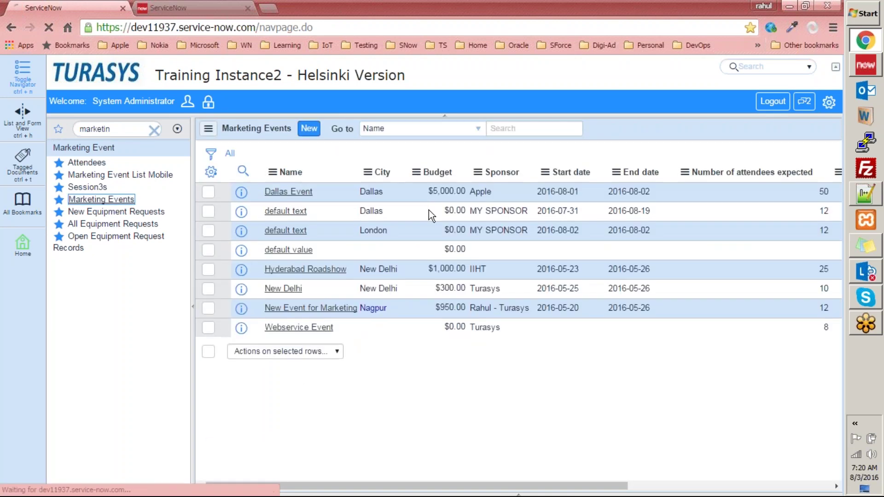
pyautogui.click(315, 134)
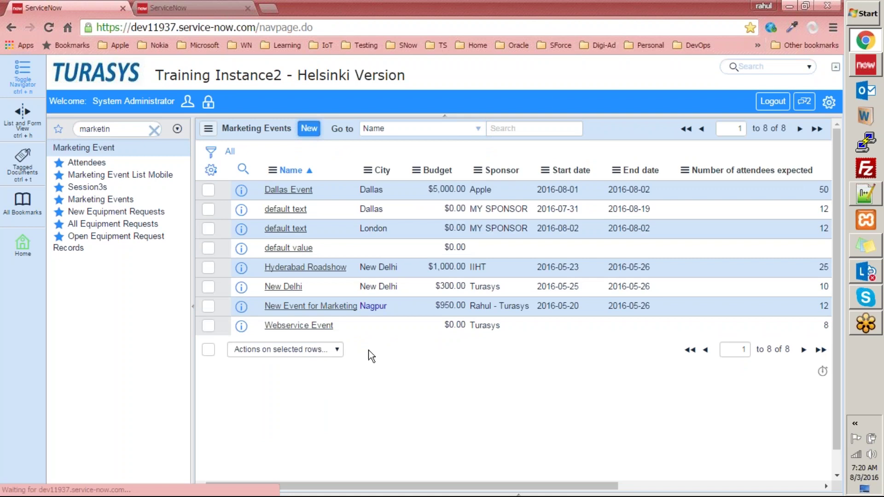
pyautogui.click(526, 116)
pyautogui.click(359, 267)
pyautogui.write('dfd')
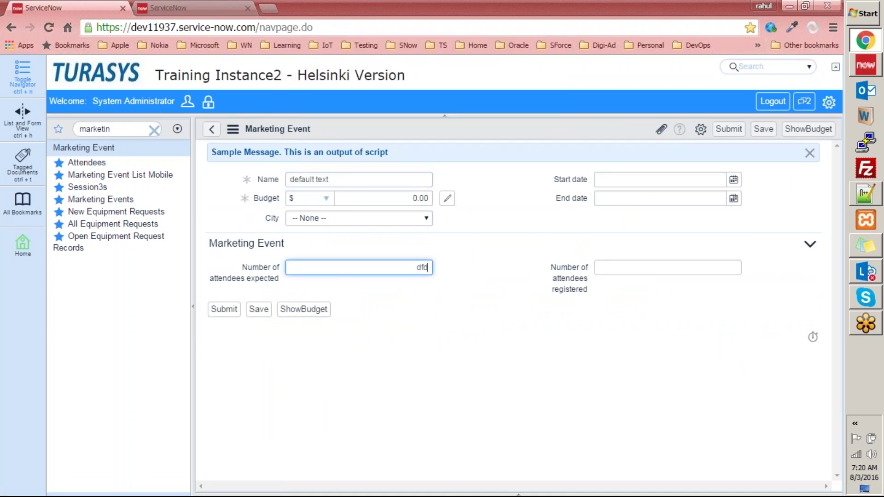
pyautogui.moveTo(410, 267); pyautogui.dragTo(454, 268)
pyautogui.write('12')
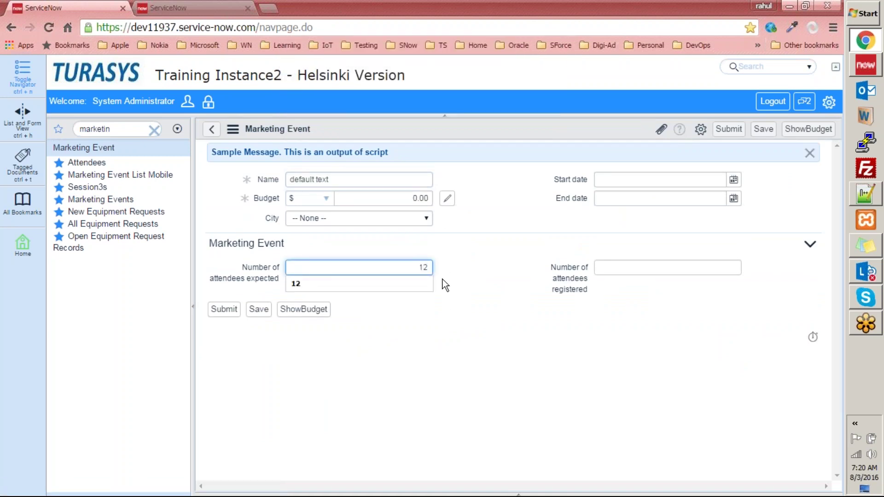
pyautogui.press('Tab')
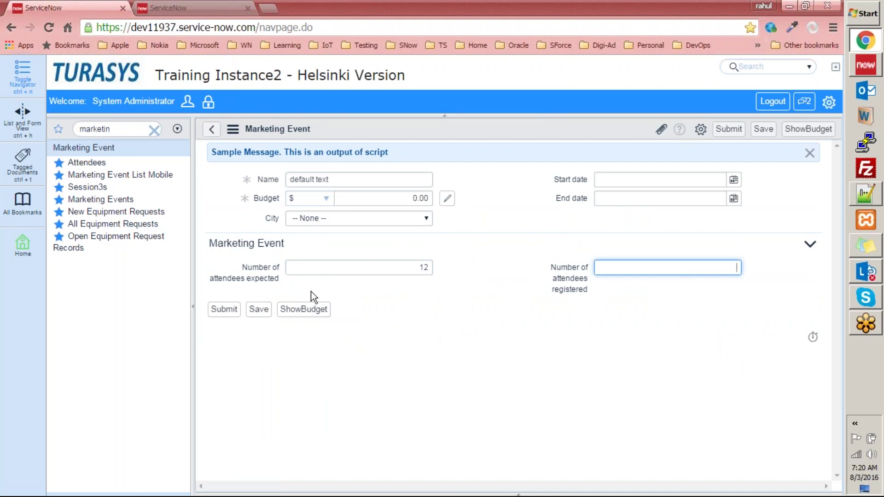
pyautogui.hotkey('shift', 'Tab')
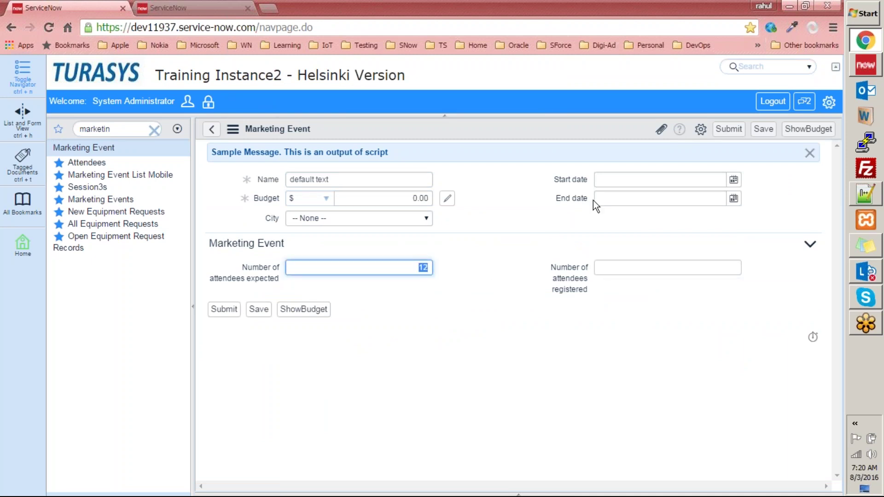
# Examine the Configure options offered for the Marketing Event form, such as Business Rules and Client Scripts.
pyautogui.rightClick(471, 128)
pyautogui.moveTo(528, 169)
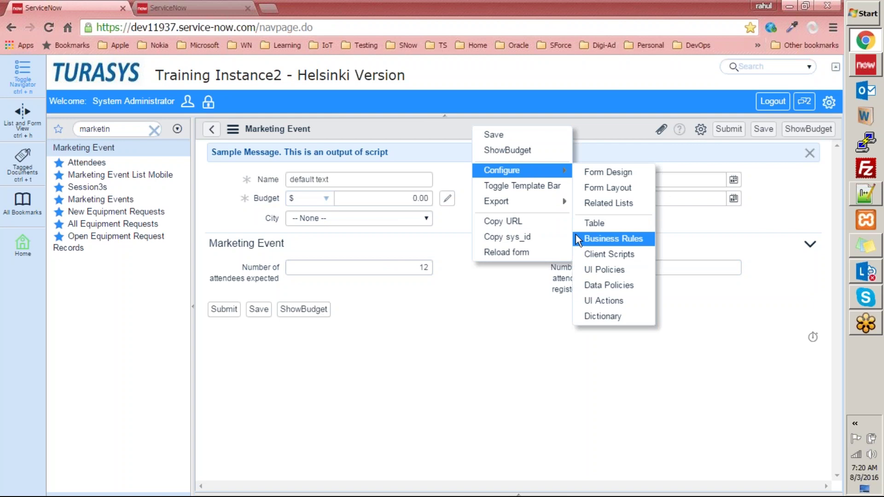
pyautogui.click(501, 277)
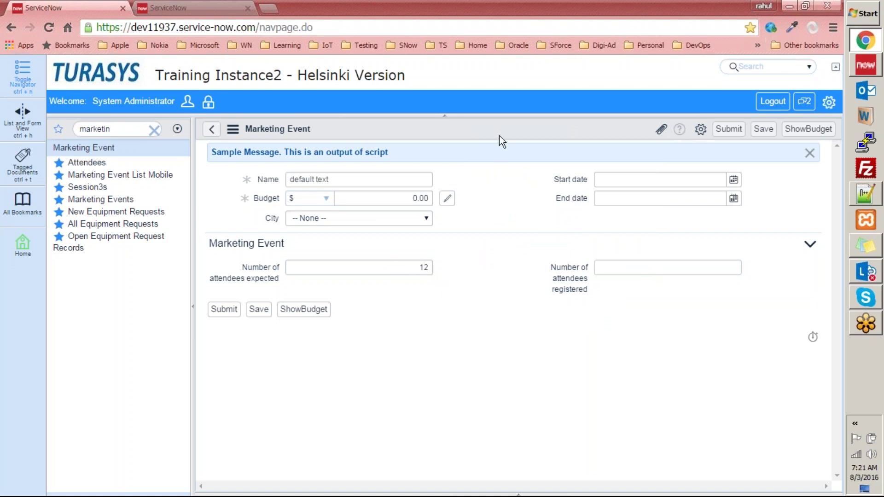
pyautogui.rightClick(513, 129)
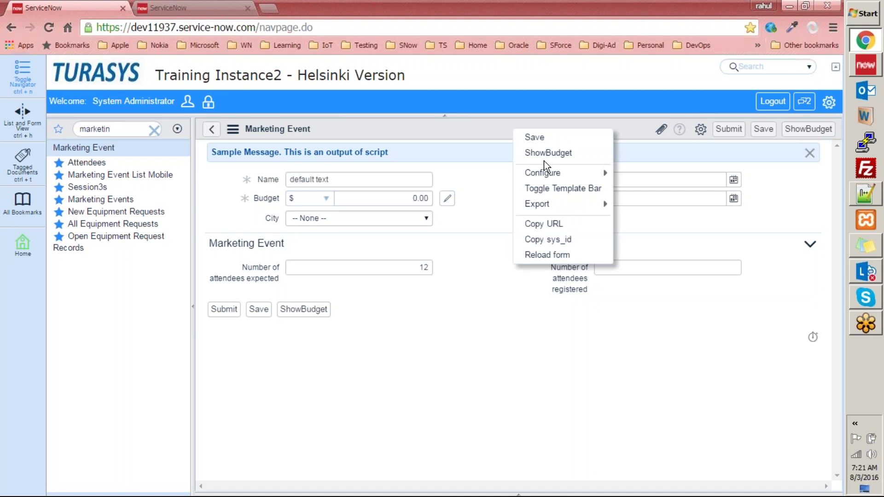
pyautogui.moveTo(548, 172)
pyautogui.click(404, 118)
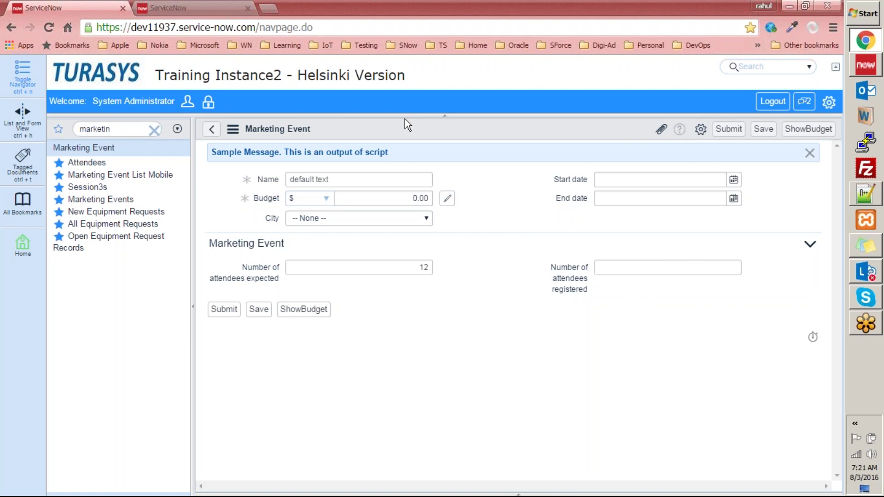
# Check the contents of the Work folder on the desktop and return to the ServiceNow form in Chrome.
pyautogui.press('super+d')
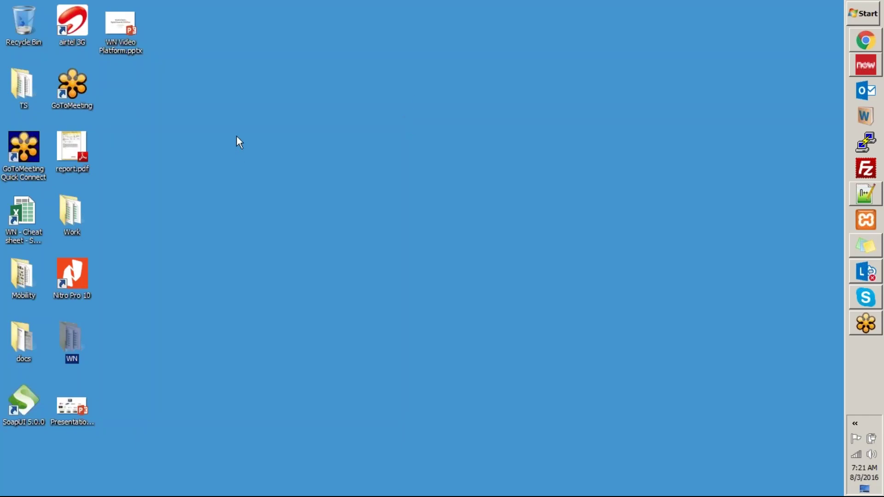
pyautogui.click(72, 215)
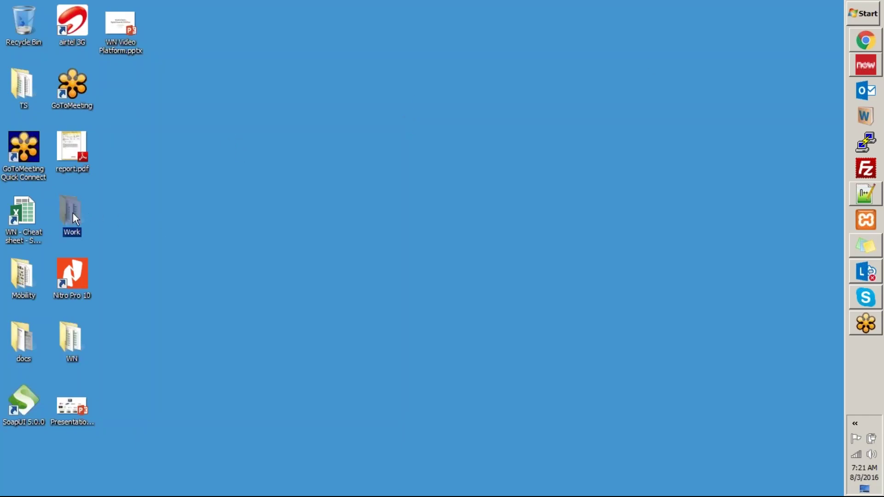
pyautogui.doubleClick(73, 214)
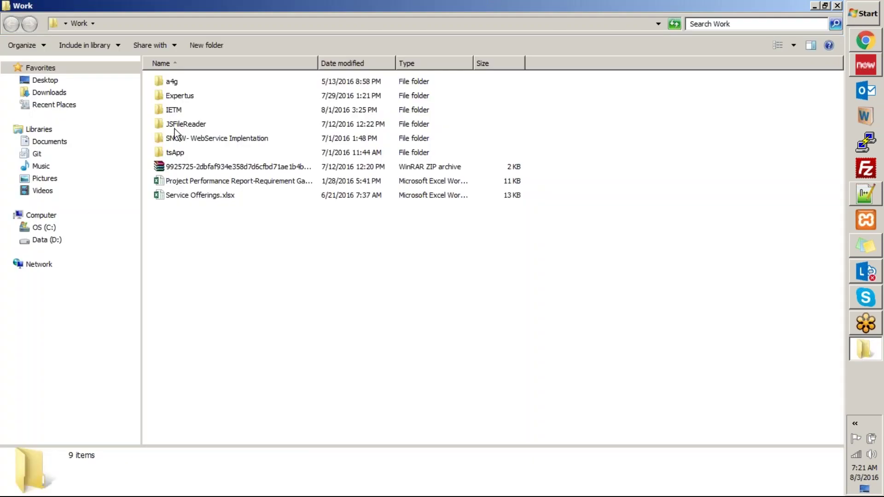
pyautogui.click(837, 6)
pyautogui.click(865, 42)
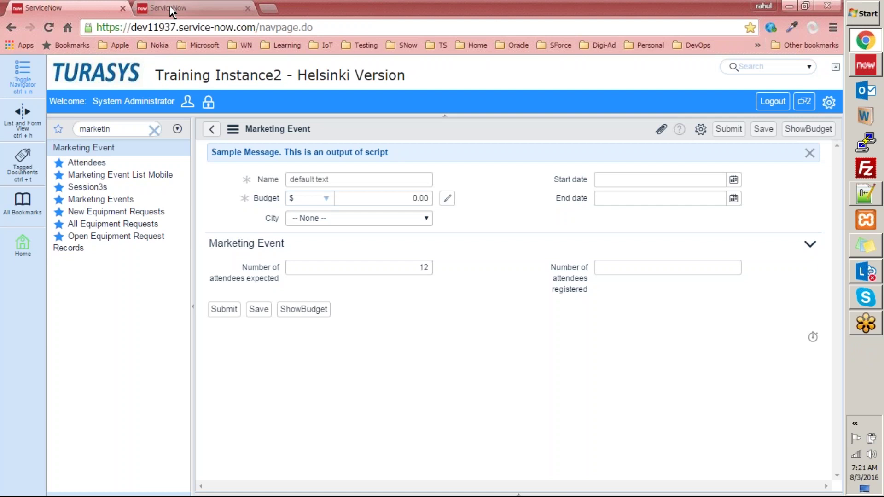
# Open Gmail in the second browser tab, leaving the unsaved Marketing Event form there, and go to Sent Mail.
pyautogui.click(184, 27)
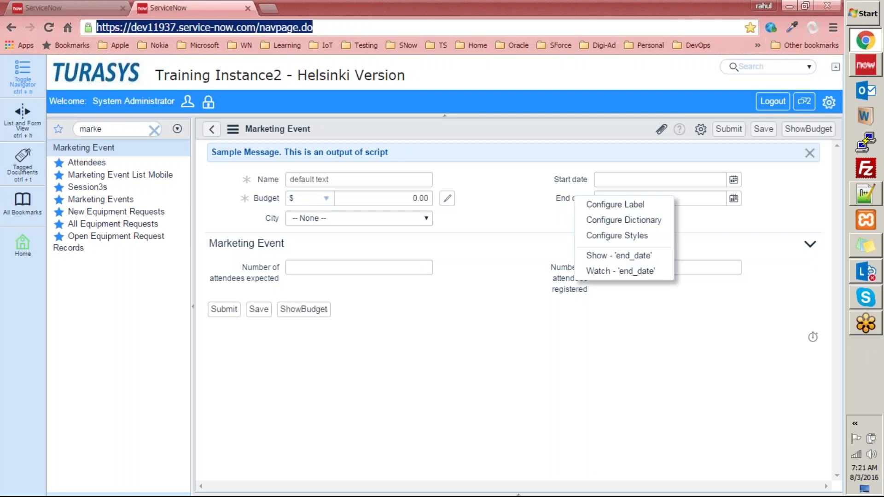
pyautogui.write('gma')
pyautogui.press('Return')
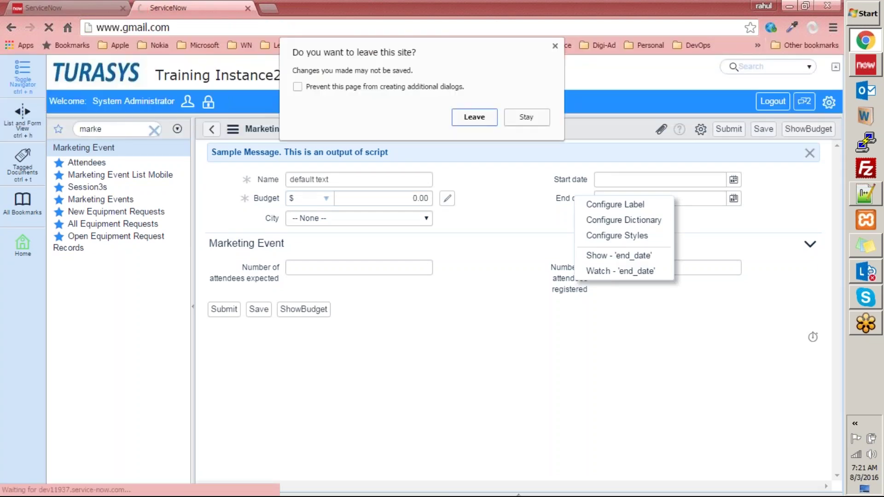
pyautogui.click(475, 118)
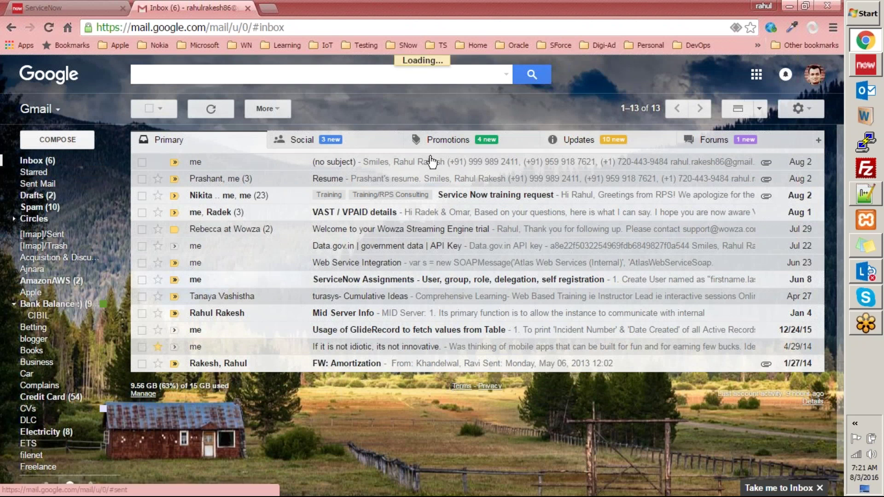
pyautogui.click(71, 8)
pyautogui.click(176, 8)
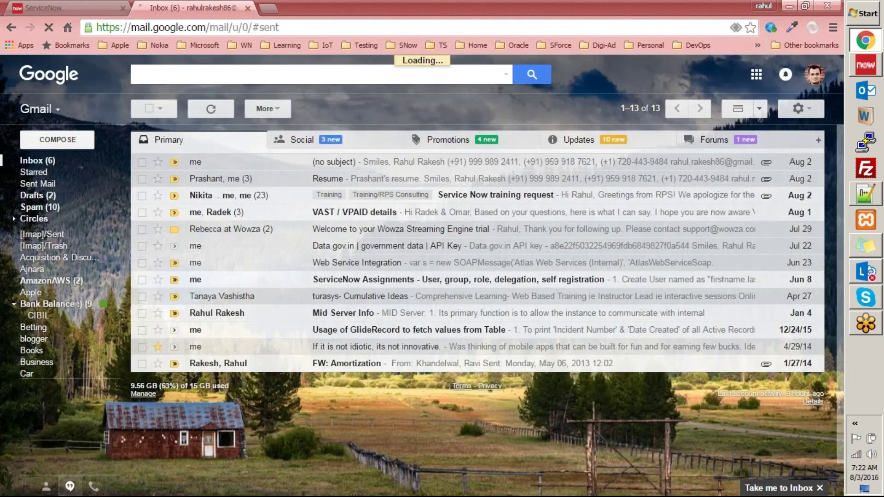